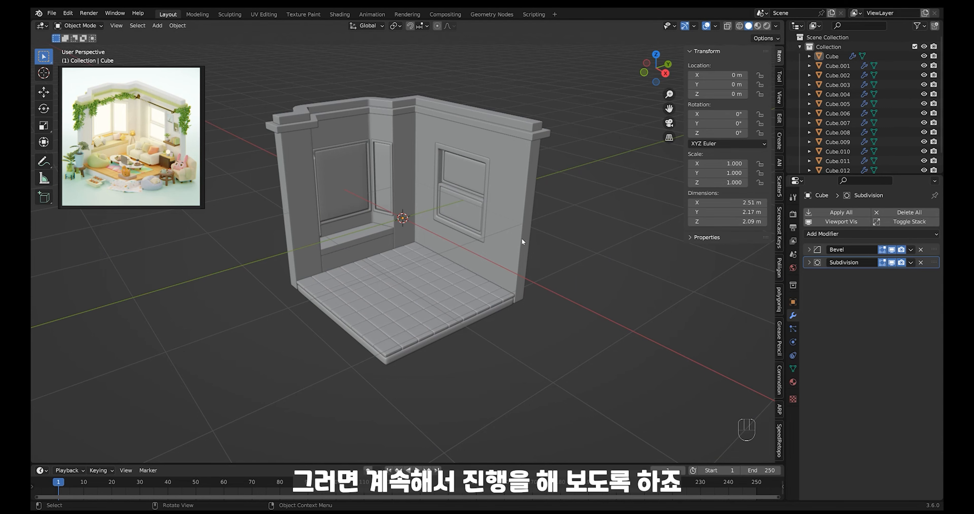
# Step: Isolate the ledge block below the bay window in local view and open its mesh for editing
pyautogui.moveTo(521, 238); pyautogui.dragTo(505, 201, button='middle')
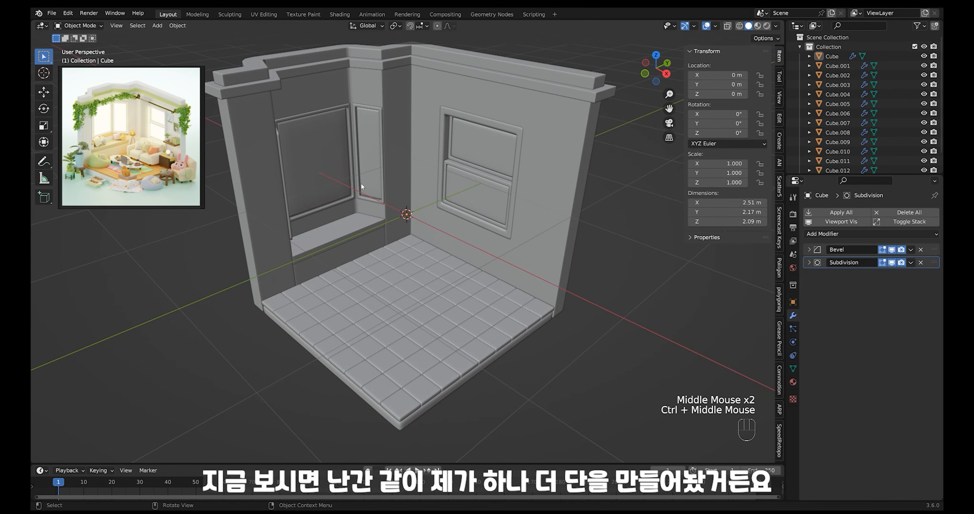
pyautogui.click(369, 220)
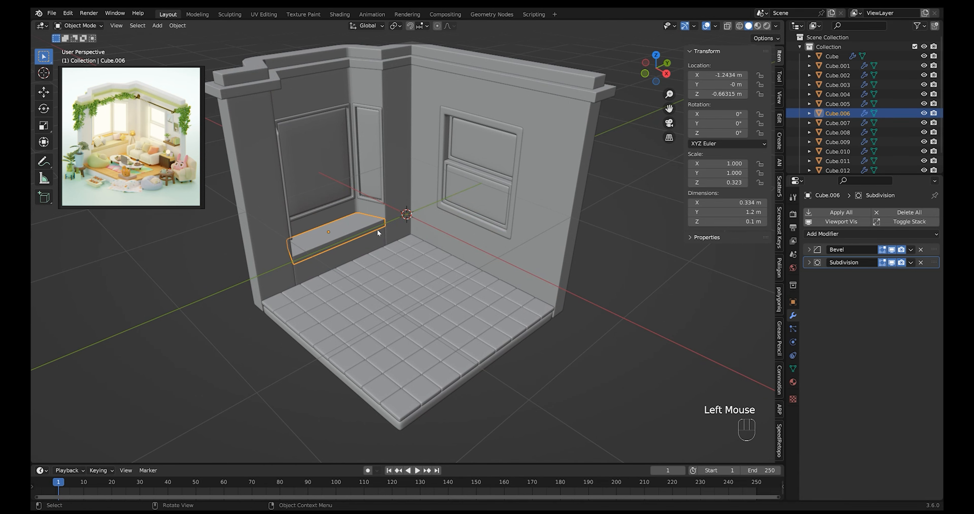
pyautogui.press('/')
pyautogui.press('Tab')
pyautogui.moveTo(391, 220); pyautogui.dragTo(491, 253, button='middle')
# Step: Duplicate the ledge block's top face and raise the copy about 0.086 m along Z
pyautogui.click(435, 265)
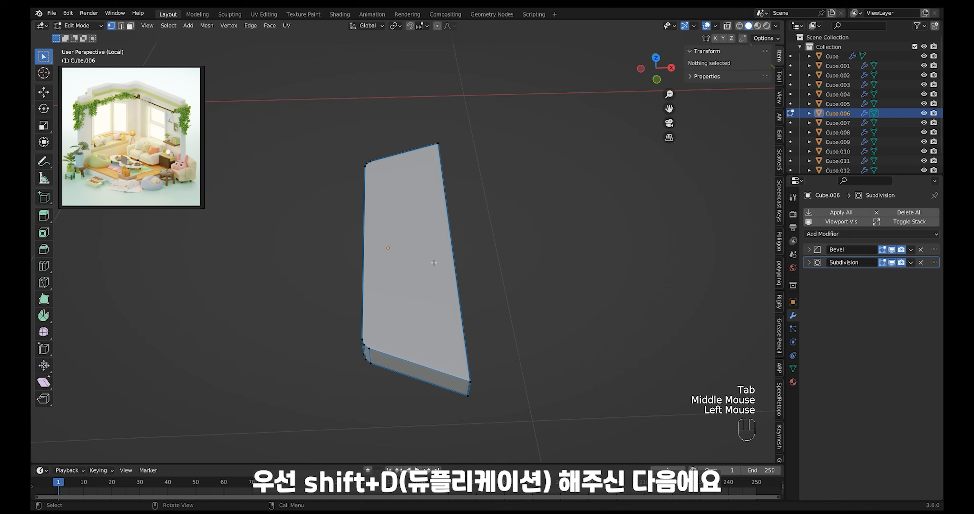
pyautogui.click(431, 260)
pyautogui.moveTo(442, 262); pyautogui.dragTo(470, 252, button='middle')
pyautogui.hotkey('shift', 'd')
pyautogui.press('z')
pyautogui.click(442, 251)
# Step: Inset the duplicated face by about 0.037 m and shift the inner face about 0.036 m along X to the open front edge
pyautogui.press('i')
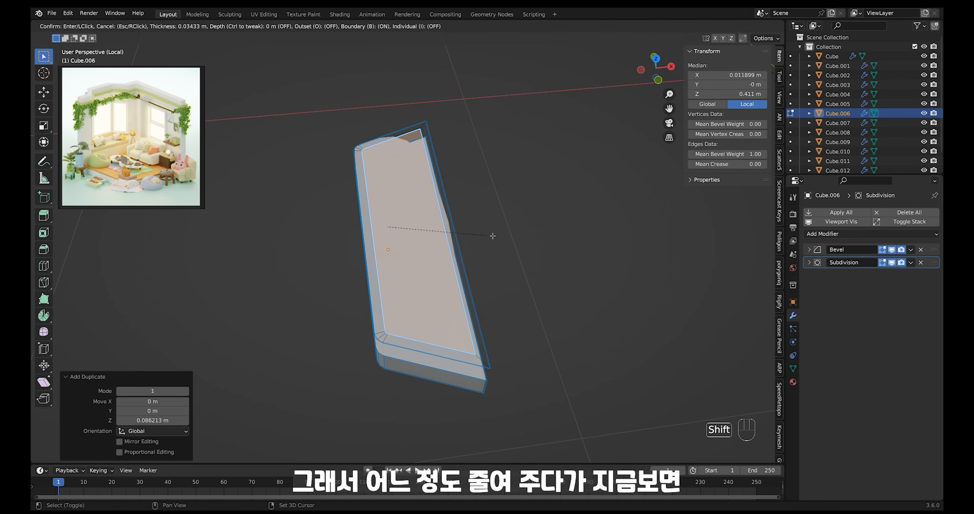
pyautogui.click(463, 256)
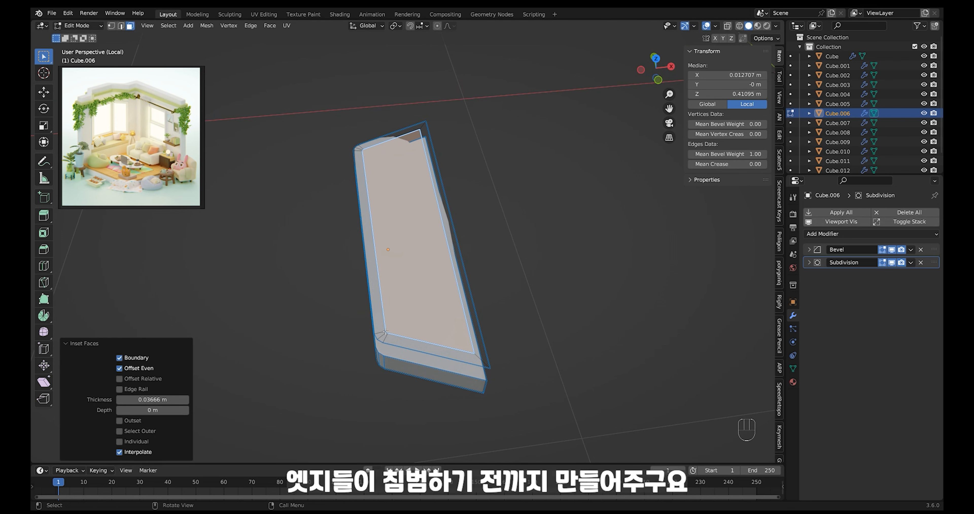
pyautogui.moveTo(495, 264); pyautogui.dragTo(477, 275, button='middle')
pyautogui.press('g')
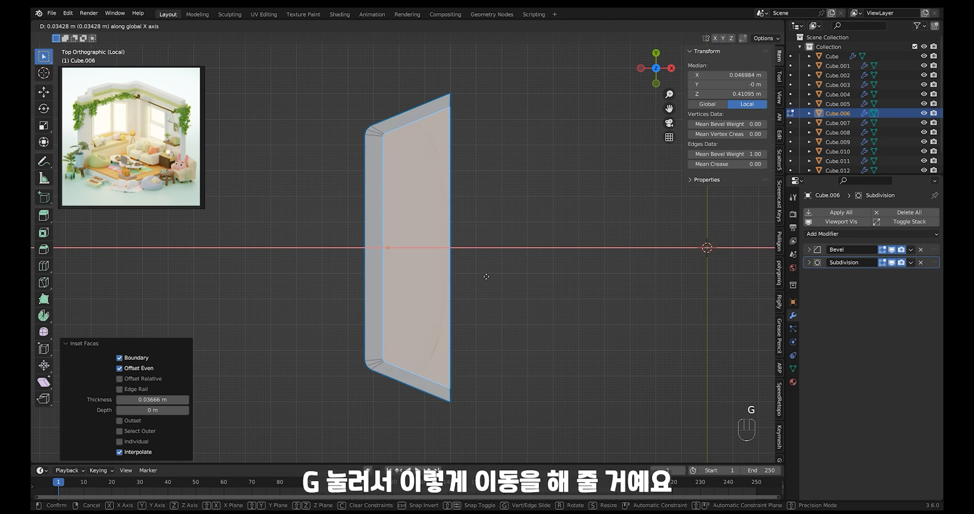
pyautogui.click(486, 277)
pyautogui.press('g')
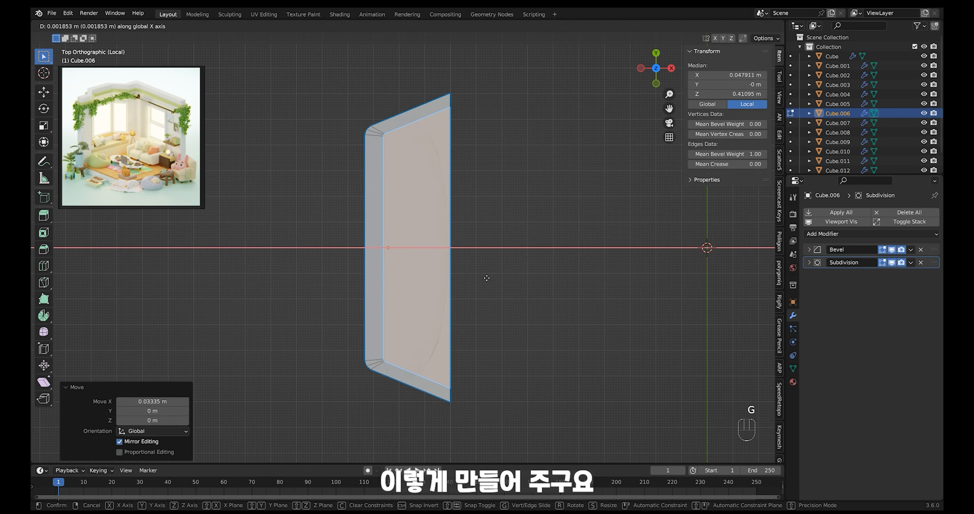
pyautogui.click(486, 278)
# Step: Delete the large inner face of the inset copy, keeping only the narrow U-shaped border strip
pyautogui.moveTo(476, 256); pyautogui.dragTo(507, 186, button='middle')
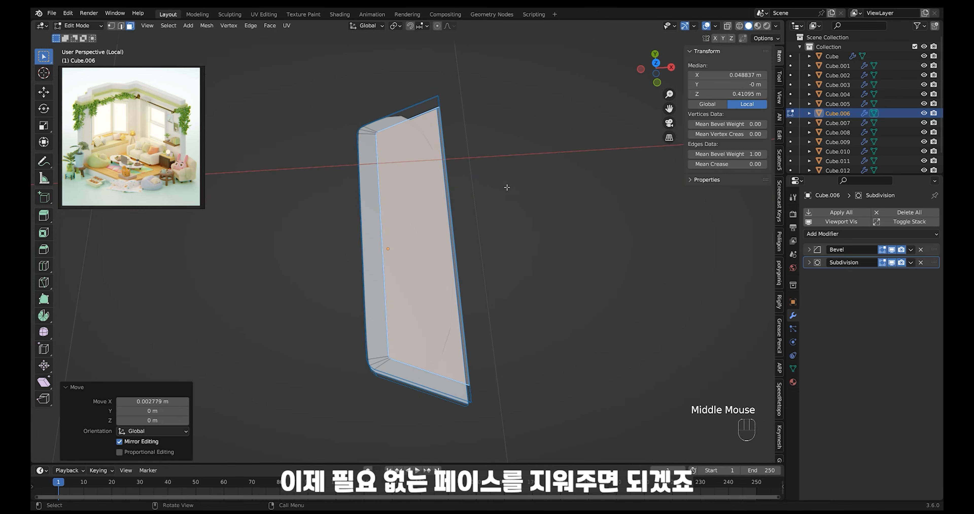
pyautogui.moveTo(540, 139); pyautogui.dragTo(440, 278)
pyautogui.press('x')
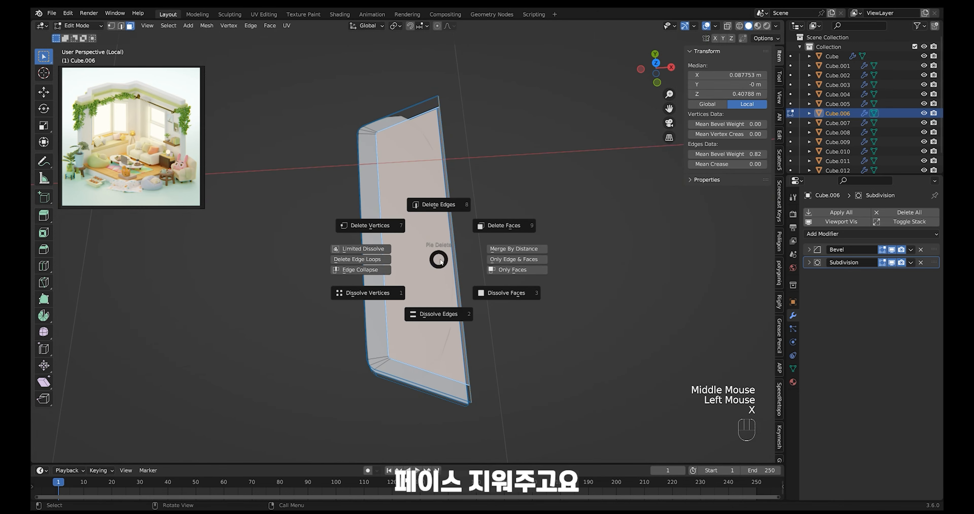
pyautogui.click(519, 226)
# Step: Separate the U-shaped border strip from the ledge block into its own object
pyautogui.keyDown('ctrl'); pyautogui.moveTo(517, 224); pyautogui.dragTo(456, 217, button='middle'); pyautogui.keyUp('ctrl')
pyautogui.moveTo(497, 184); pyautogui.dragTo(353, 231)
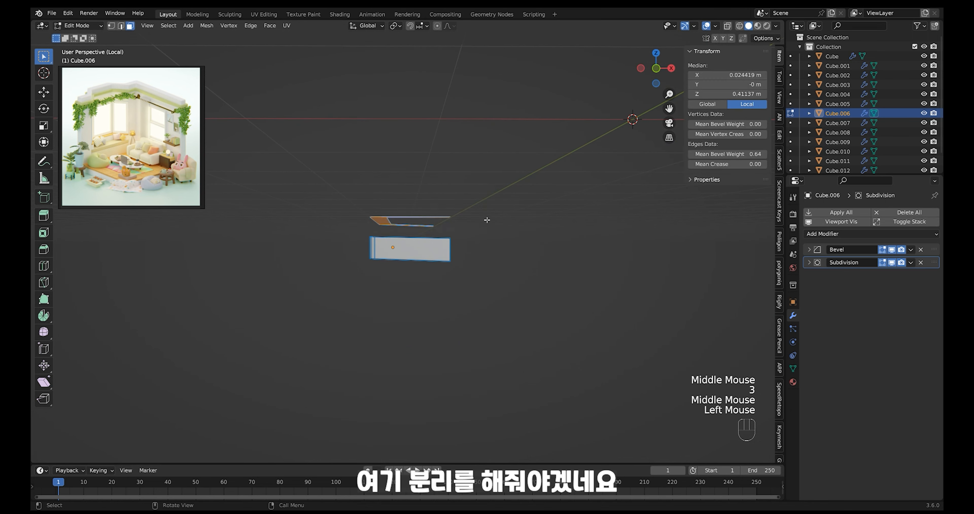
pyautogui.moveTo(485, 218)
pyautogui.mouseDown(button='middle')
pyautogui.moveTo(494, 249)
pyautogui.moveTo(494, 224)
pyautogui.mouseUp(button='middle')
pyautogui.press('p')
pyautogui.click(491, 248)
# Step: Extrude all faces of the separated border strip upward about 0.04 m to form a solid rim
pyautogui.press('Tab')
pyautogui.click(415, 211)
pyautogui.click(419, 213)
pyautogui.press('Tab')
pyautogui.moveTo(354, 157); pyautogui.dragTo(526, 256)
pyautogui.keyDown('ctrl'); pyautogui.moveTo(526, 257); pyautogui.dragTo(520, 202, button='middle'); pyautogui.keyUp('ctrl')
pyautogui.press('e')
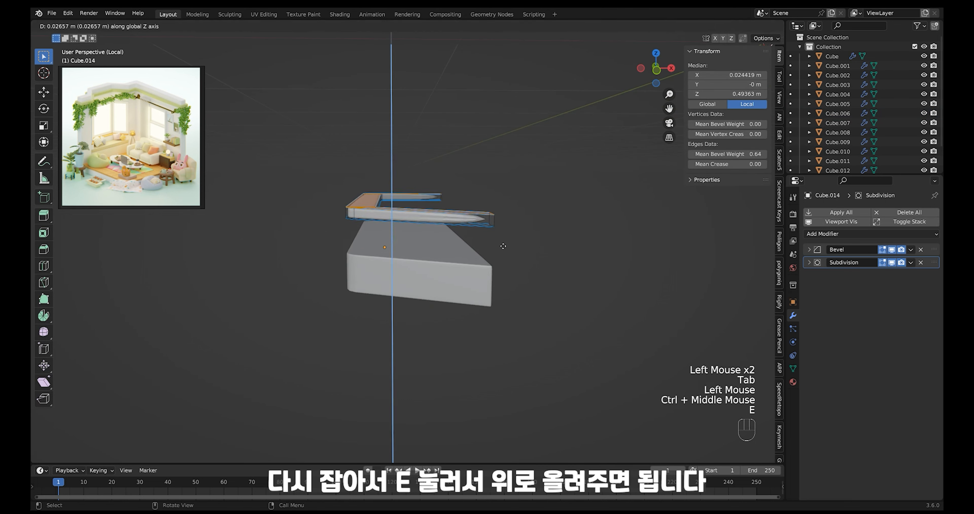
pyautogui.click(503, 244)
# Step: Set the mean edge bevel weight of the whole rim to 1.00 and return to Object Mode
pyautogui.moveTo(554, 157); pyautogui.dragTo(242, 359)
pyautogui.hotkey('alt', 'z')
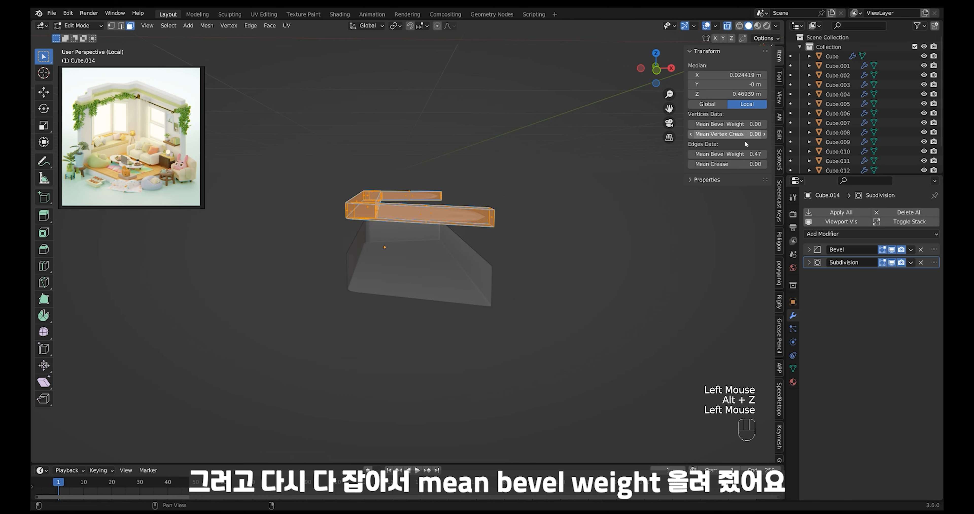
pyautogui.moveTo(739, 154); pyautogui.dragTo(793, 153)
pyautogui.hotkey('alt', 'z')
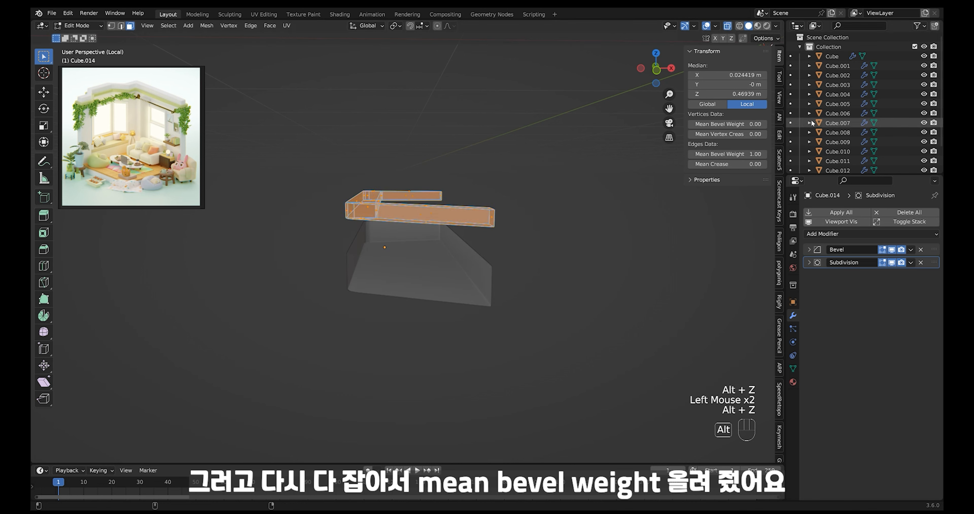
pyautogui.moveTo(508, 230); pyautogui.dragTo(488, 244, button='middle')
pyautogui.hotkey('alt', 'z')
pyautogui.click(510, 242)
pyautogui.press('Tab')
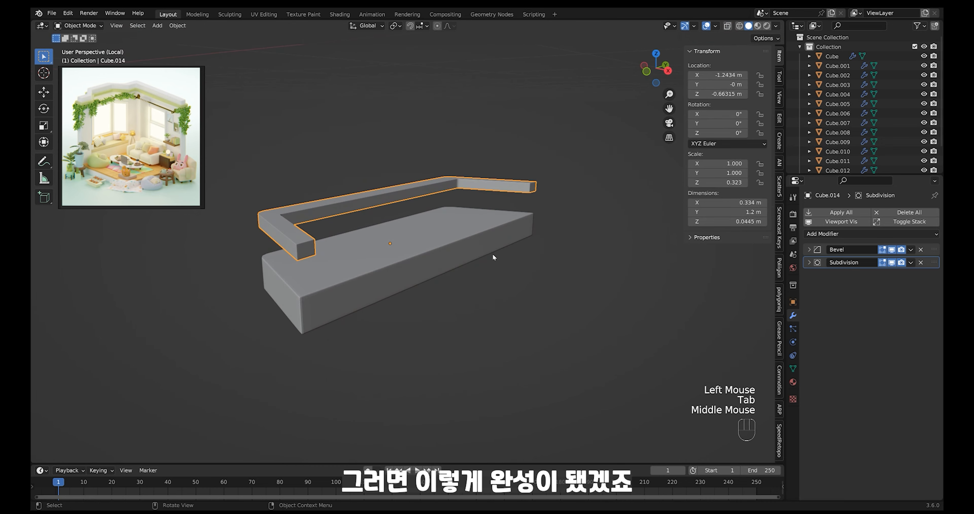
# Step: Lower the rim about 0.085 m along Z onto the top of the ledge block
pyautogui.press('g')
pyautogui.press('z')
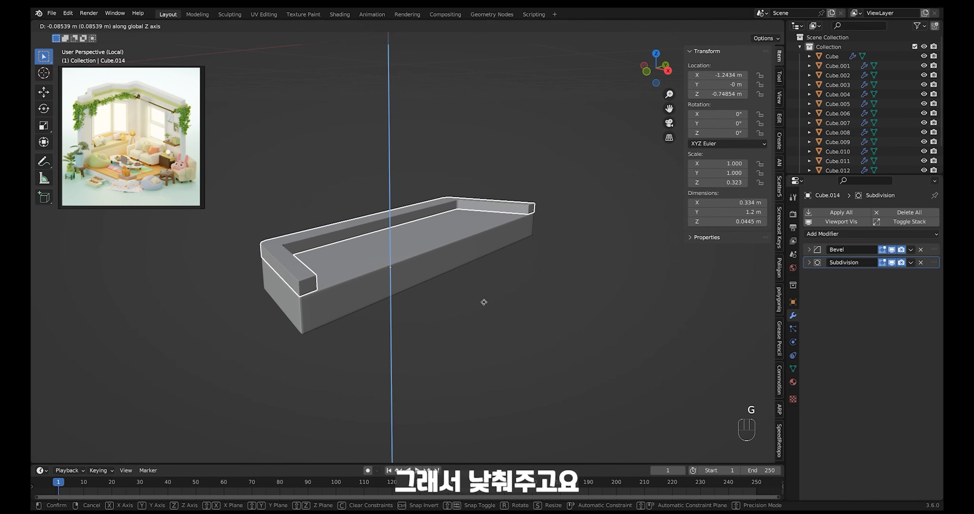
pyautogui.click(484, 301)
# Step: Apply Shade Smooth to the ledge block and to the rim on top of it
pyautogui.click(479, 256)
pyautogui.rightClick(474, 251)
pyautogui.click(472, 254)
pyautogui.keyDown('shift'); pyautogui.moveTo(468, 248); pyautogui.dragTo(478, 265, button='middle'); pyautogui.keyUp('shift')
pyautogui.moveTo(477, 265); pyautogui.dragTo(484, 278, button='middle')
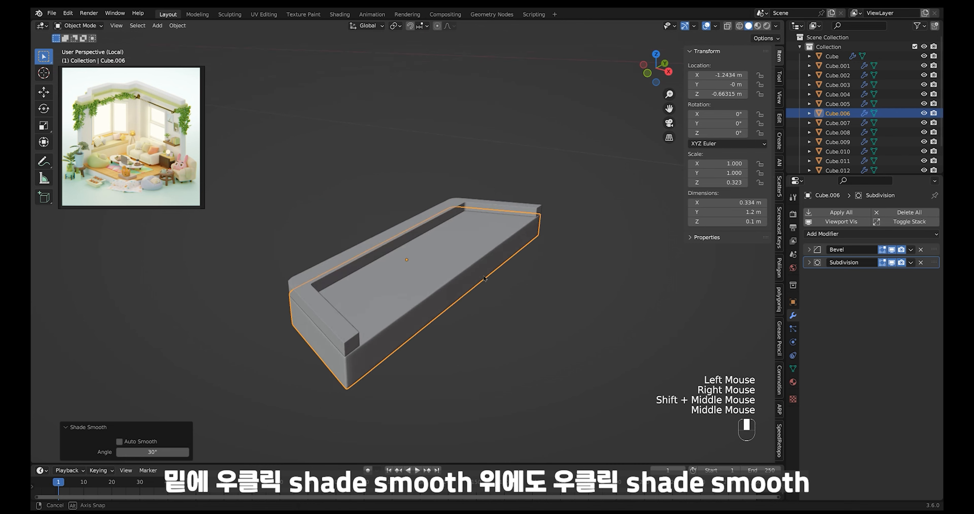
pyautogui.click(532, 216)
pyautogui.rightClick(532, 215)
pyautogui.click(532, 216)
# Step: Leave local view to show the whole room and set the rim's origin to its geometry
pyautogui.moveTo(511, 235); pyautogui.dragTo(484, 261, button='middle')
pyautogui.press('/')
pyautogui.keyDown('ctrl'); pyautogui.moveTo(484, 261); pyautogui.dragTo(539, 187, button='middle'); pyautogui.keyUp('ctrl')
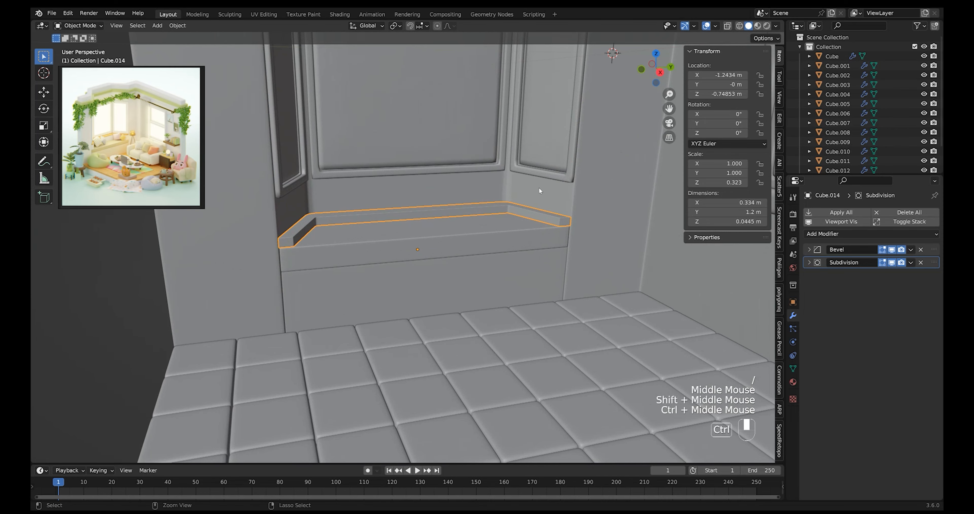
pyautogui.rightClick(558, 221)
pyautogui.moveTo(566, 261)
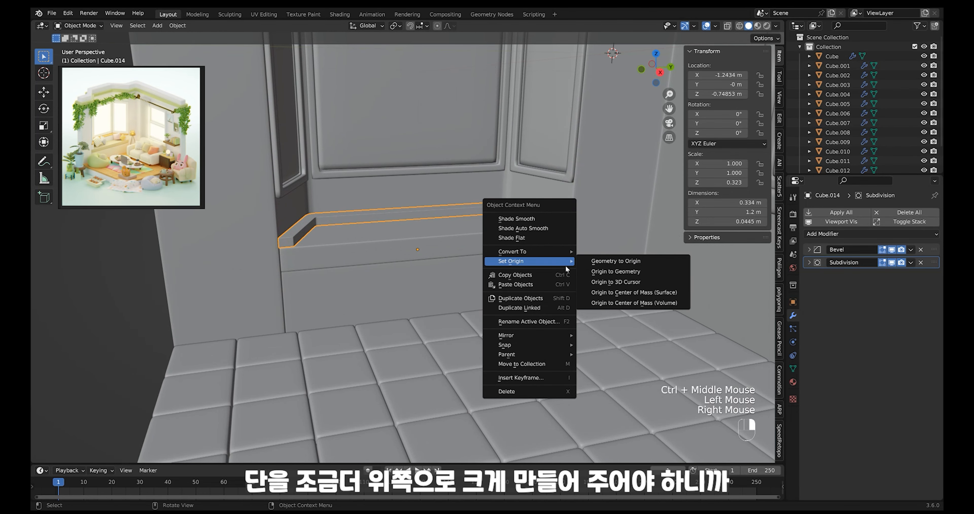
pyautogui.click(613, 271)
# Step: Scale the rim by about 1.81 along Z and raise it about 0.014 m
pyautogui.press('s')
pyautogui.press('z')
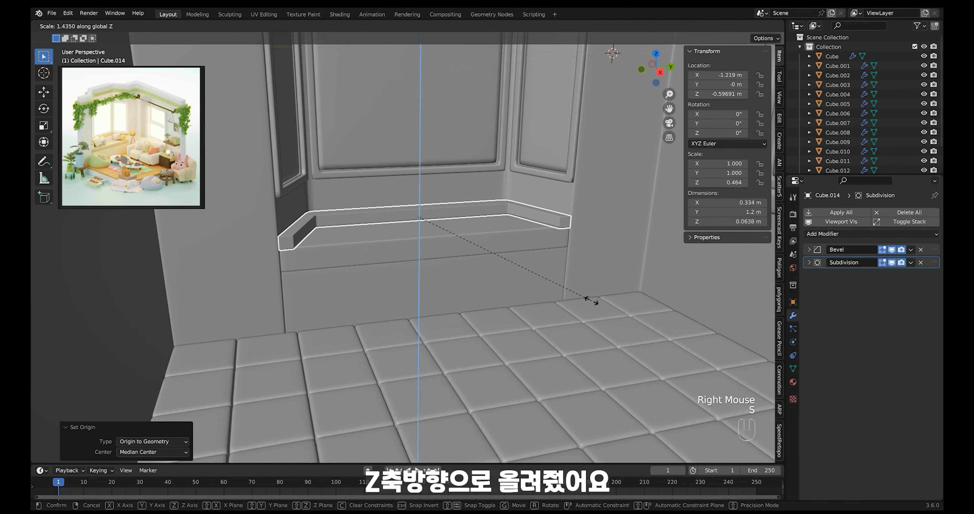
pyautogui.click(587, 386)
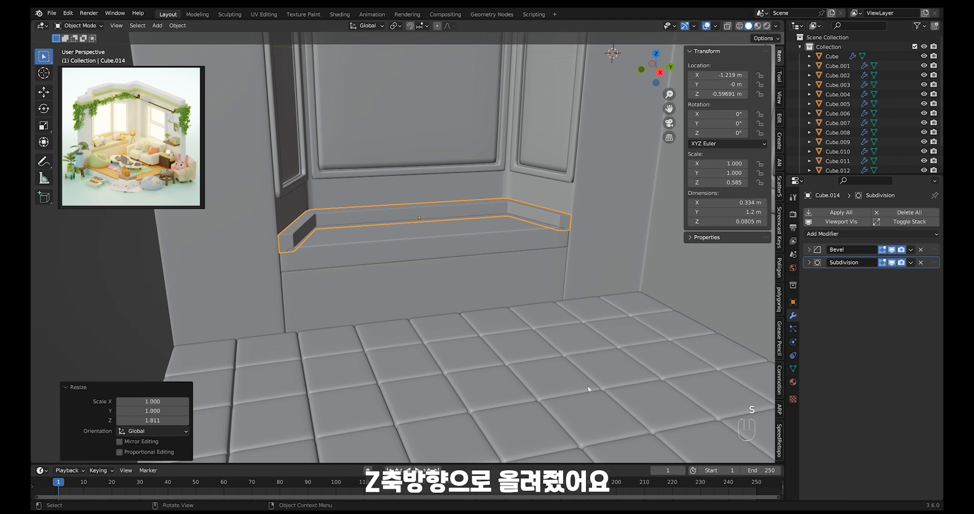
pyautogui.press('g')
pyautogui.press('z')
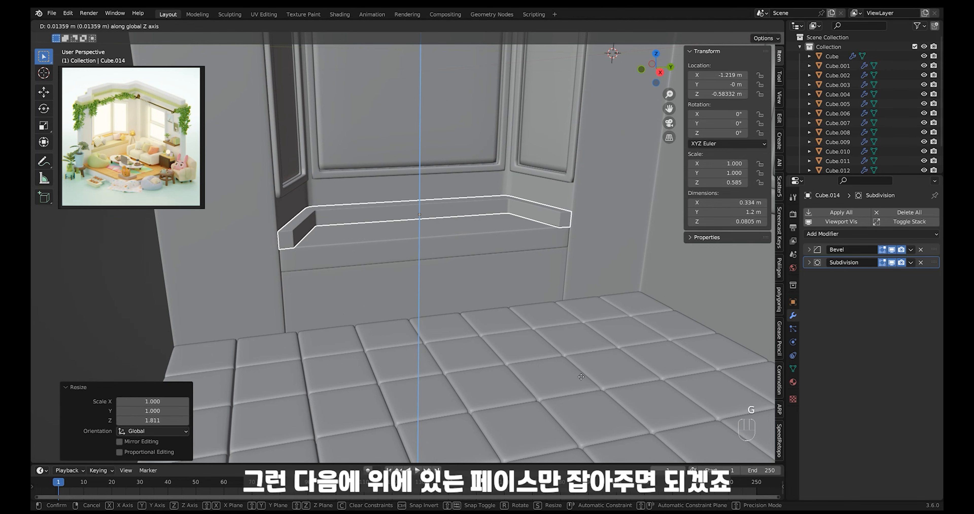
pyautogui.click(581, 376)
# Step: Duplicate only the rim's top faces and raise the copy about 0.014 m along Z
pyautogui.press('Tab')
pyautogui.keyDown('alt'); pyautogui.keyDown('shift'); pyautogui.click(287, 231); pyautogui.keyUp('shift'); pyautogui.keyUp('alt')
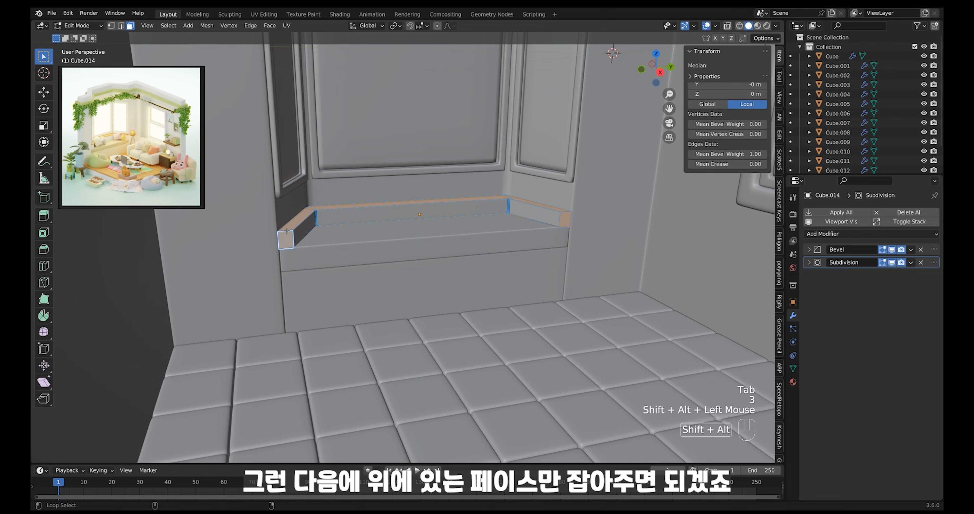
pyautogui.hotkey('alt', 'z')
pyautogui.moveTo(550, 271); pyautogui.dragTo(654, 357, button='middle')
pyautogui.keyDown('ctrl'); pyautogui.moveTo(654, 357); pyautogui.dragTo(127, 257); pyautogui.keyUp('ctrl')
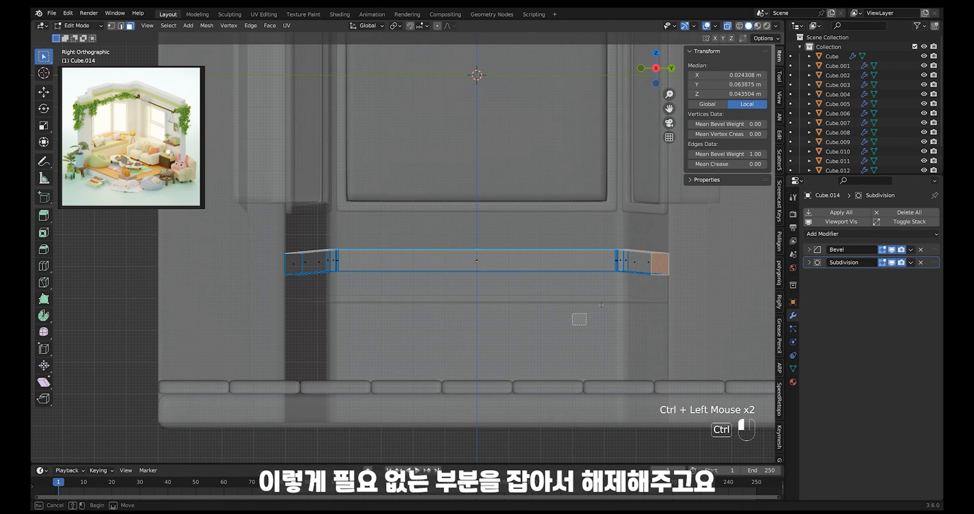
pyautogui.keyDown('ctrl'); pyautogui.moveTo(699, 259); pyautogui.dragTo(698, 260); pyautogui.keyUp('ctrl')
pyautogui.moveTo(697, 260); pyautogui.dragTo(642, 305, button='middle')
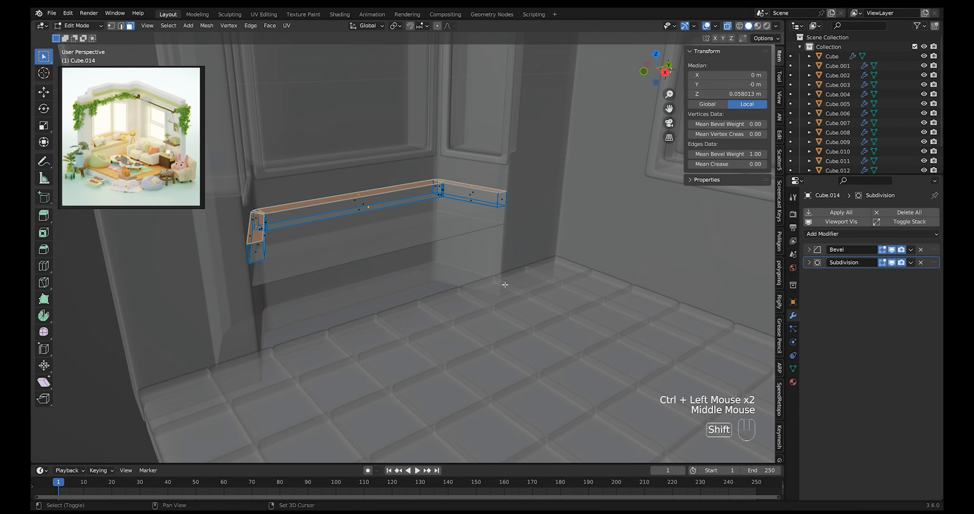
pyautogui.hotkey('alt', 'z')
pyautogui.moveTo(505, 285)
pyautogui.keyDown('shift'); pyautogui.mouseDown(button='middle')
pyautogui.moveTo(518, 293)
pyautogui.moveTo(523, 280)
pyautogui.mouseUp(button='middle'); pyautogui.keyUp('shift')
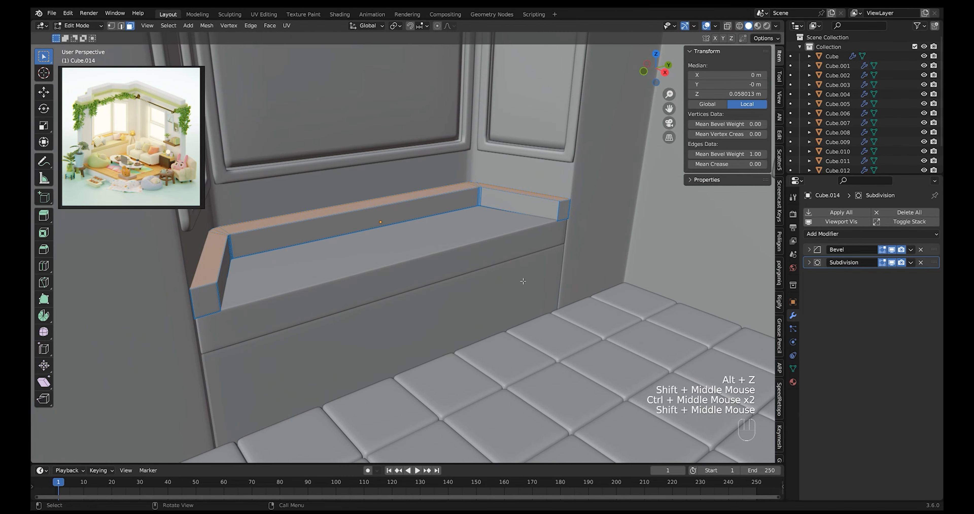
pyautogui.hotkey('shift', 'd')
pyautogui.press('z')
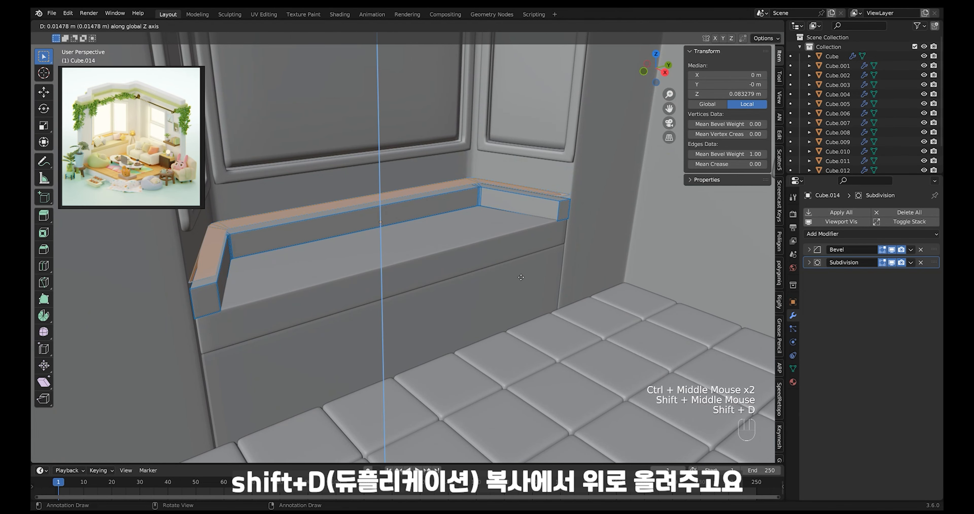
pyautogui.click(521, 277)
# Step: Extrude the duplicated faces upward about 0.03 m and set the mean edge bevel weight of the whole mesh to 1.00
pyautogui.press('e')
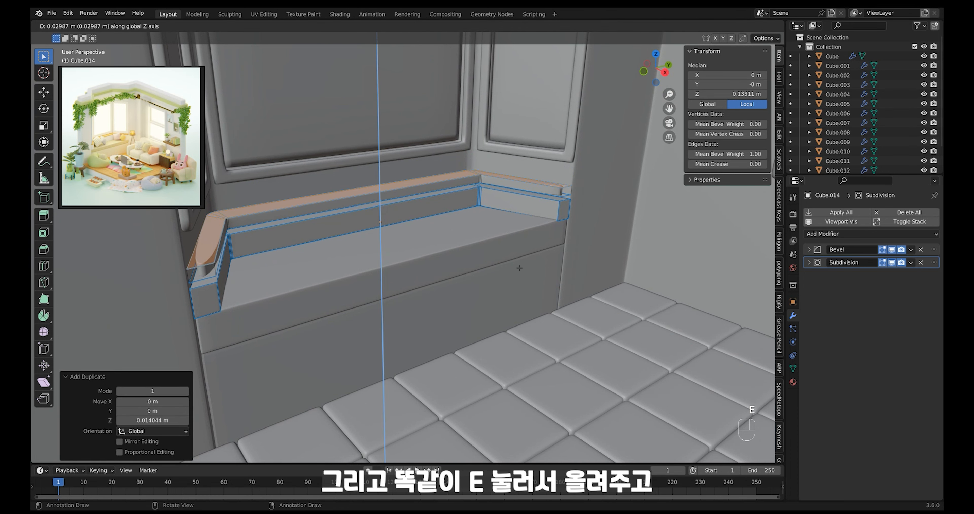
pyautogui.click(519, 268)
pyautogui.hotkey('alt', 'z')
pyautogui.moveTo(622, 135); pyautogui.dragTo(192, 345)
pyautogui.hotkey('alt', 'z')
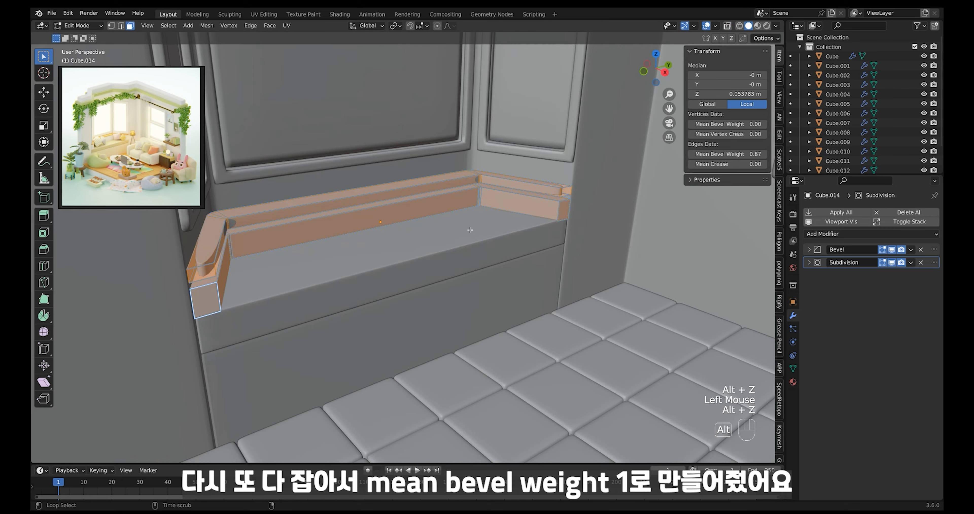
pyautogui.moveTo(750, 152); pyautogui.dragTo(781, 151)
pyautogui.hotkey('alt', 'z')
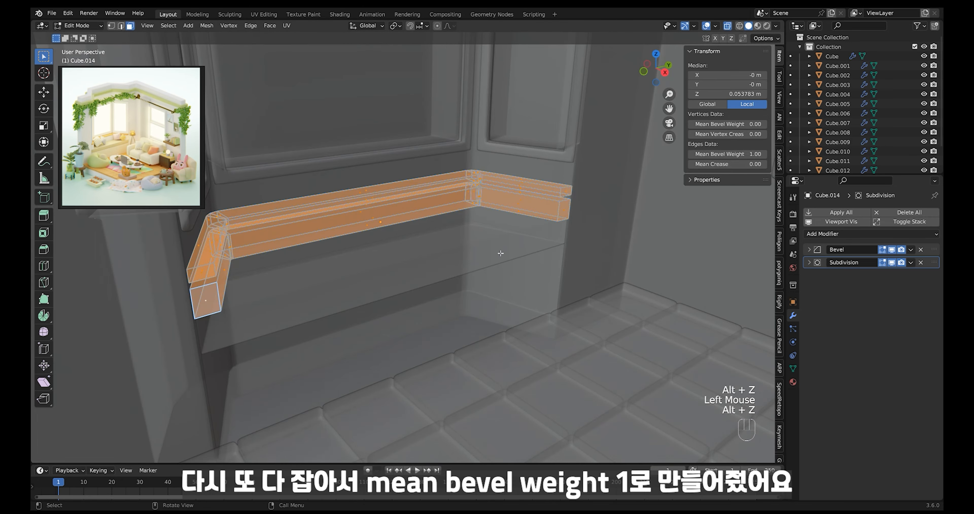
# Step: Separate the lower rim from the thinner upper strip into its own object
pyautogui.moveTo(501, 253); pyautogui.dragTo(368, 367, button='middle')
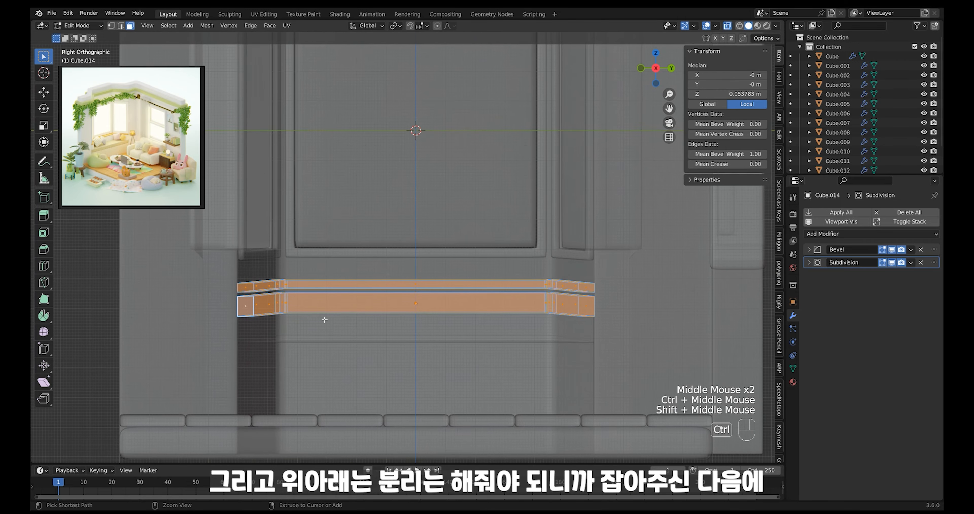
pyautogui.keyDown('ctrl'); pyautogui.moveTo(201, 259); pyautogui.dragTo(408, 267); pyautogui.keyUp('ctrl')
pyautogui.keyDown('ctrl'); pyautogui.moveTo(638, 290); pyautogui.dragTo(639, 290); pyautogui.keyUp('ctrl')
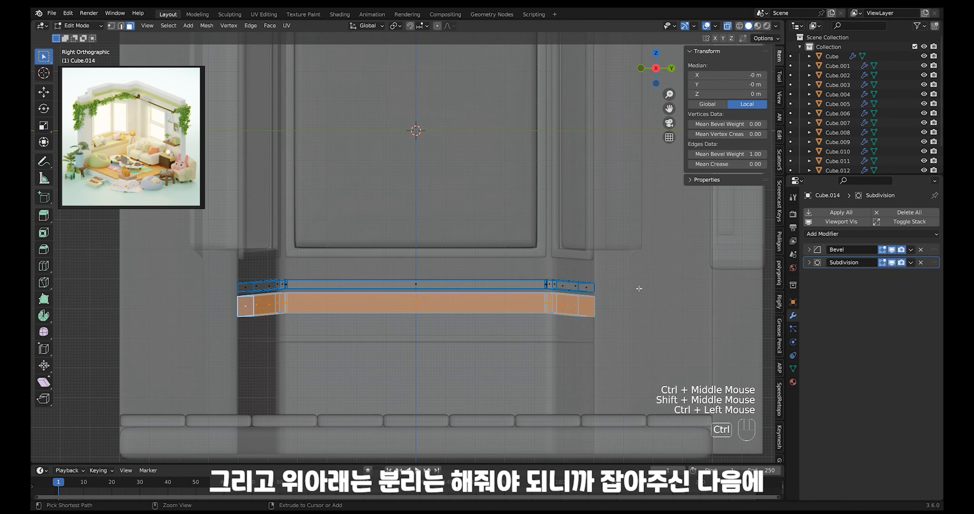
pyautogui.moveTo(639, 289); pyautogui.dragTo(627, 300, button='middle')
pyautogui.press('p')
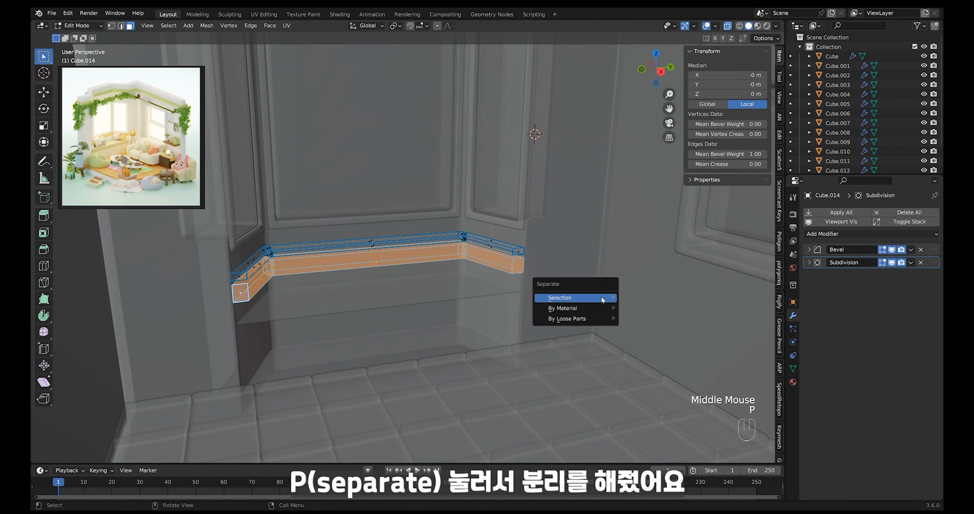
pyautogui.click(601, 296)
# Step: Lower the upper strip about 0.015 m along Z in Object Mode so it rests on the lower rim
pyautogui.press('Tab')
pyautogui.hotkey('alt', 'z')
pyautogui.click(507, 246)
pyautogui.keyDown('ctrl'); pyautogui.moveTo(507, 246); pyautogui.dragTo(538, 218, button='middle'); pyautogui.keyUp('ctrl')
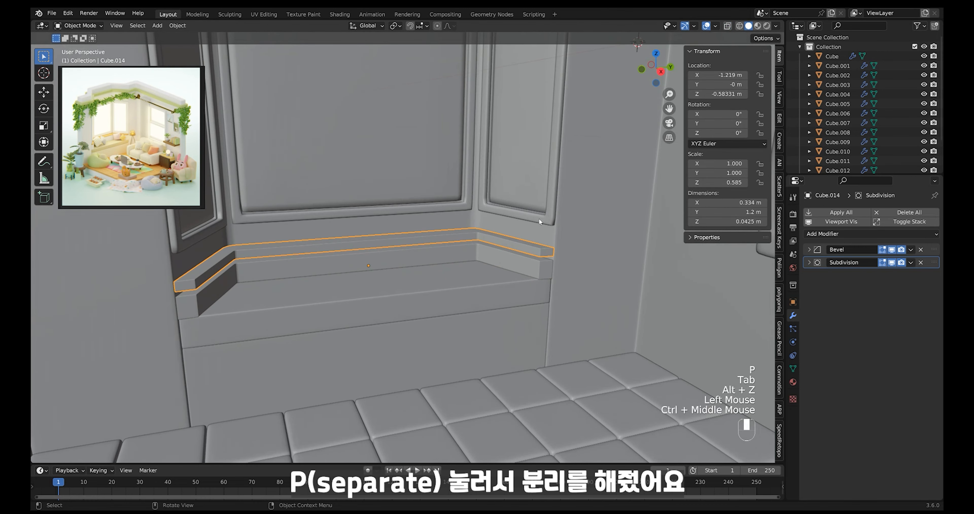
pyautogui.press('g')
pyautogui.press('z')
pyautogui.click(533, 269)
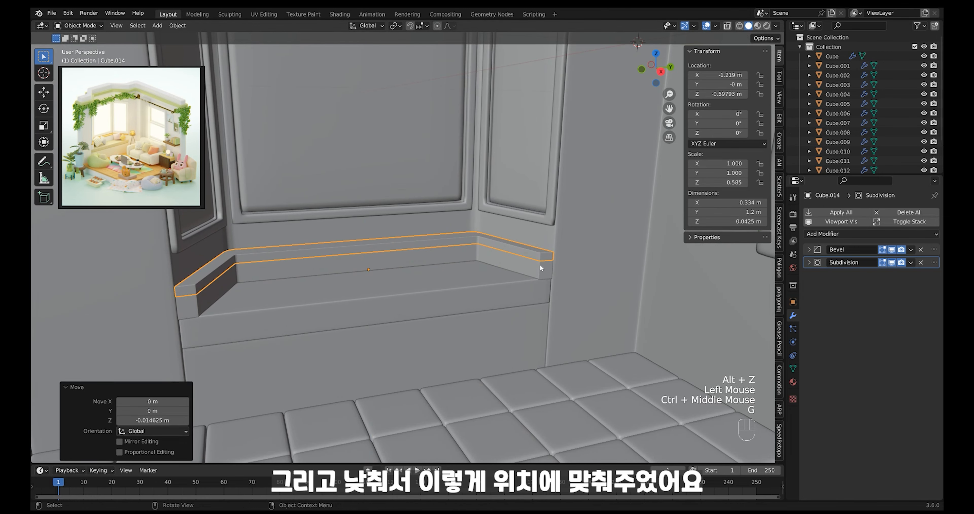
pyautogui.click(567, 230)
pyautogui.keyDown('ctrl'); pyautogui.moveTo(567, 230); pyautogui.dragTo(513, 278, button='middle'); pyautogui.keyUp('ctrl')
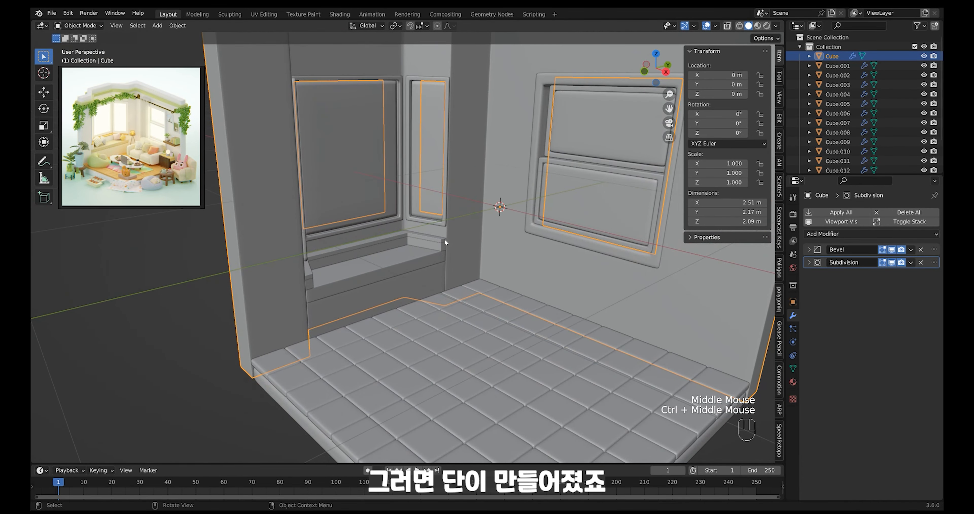
# Step: Duplicate the lower glass pane of the wall window and move the copy about 0.68 m along negative Y into the room
pyautogui.keyDown('shift'); pyautogui.moveTo(445, 242); pyautogui.dragTo(524, 319, button='middle'); pyautogui.keyUp('shift')
pyautogui.moveTo(524, 319); pyautogui.dragTo(492, 216, button='middle')
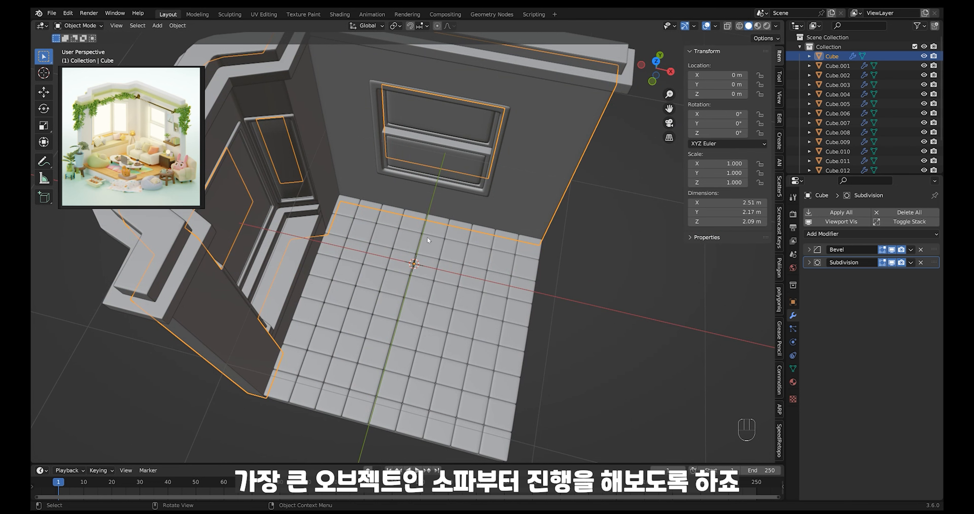
pyautogui.click(484, 181)
pyautogui.keyDown('shift'); pyautogui.moveTo(512, 192); pyautogui.dragTo(456, 212, button='middle'); pyautogui.keyUp('shift')
pyautogui.hotkey('shift', 'd')
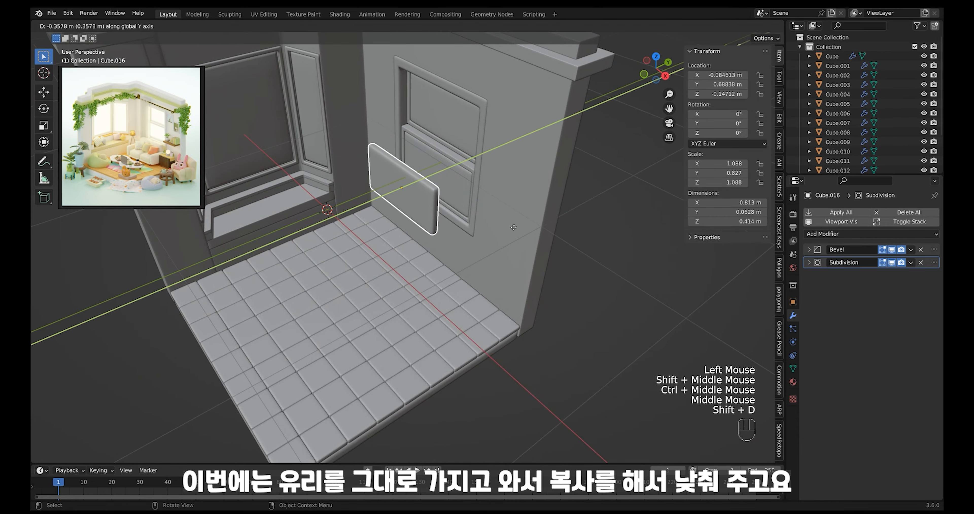
pyautogui.click(488, 262)
pyautogui.moveTo(488, 261); pyautogui.dragTo(485, 231, button='middle')
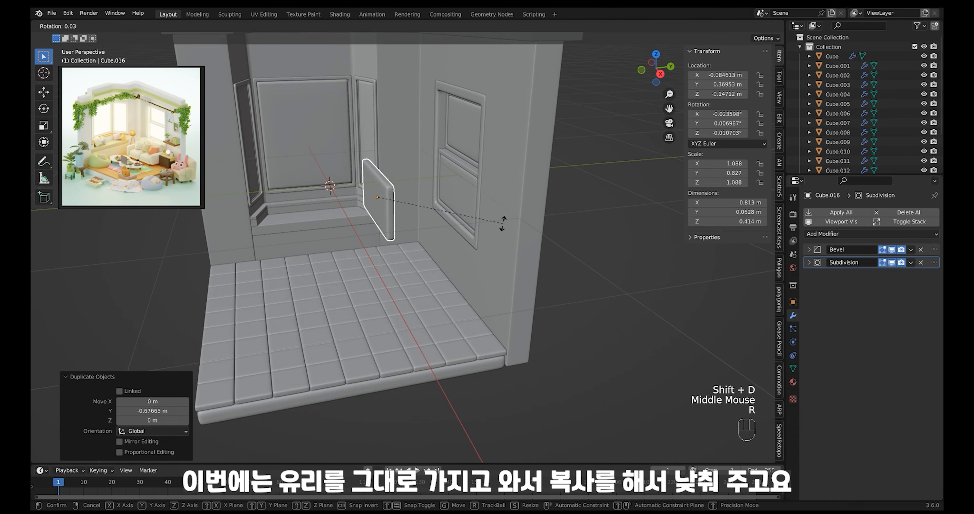
# Step: Rotate the copied pane -90° about the global X axis so it lies flat
pyautogui.press('r')
pyautogui.press('x')
pyautogui.press('ctrl')
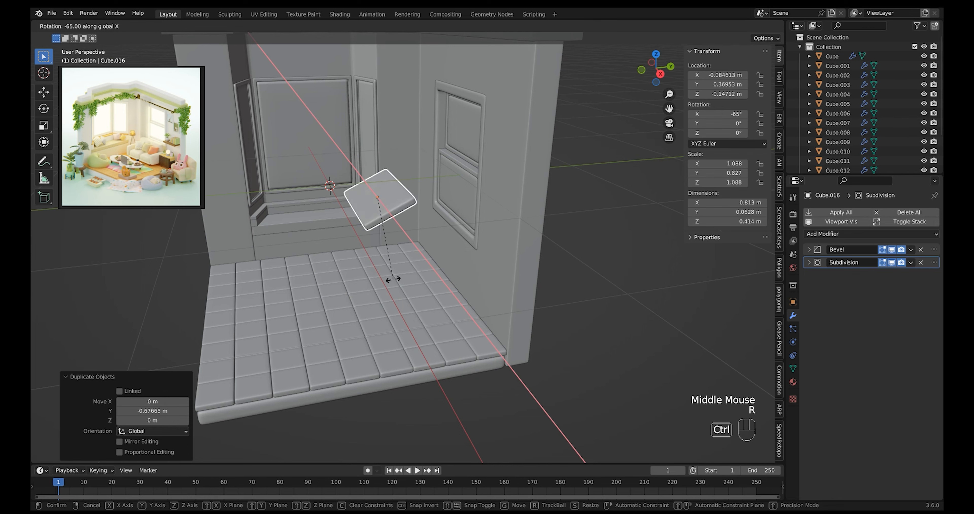
pyautogui.keyDown('ctrl'); pyautogui.click(360, 273); pyautogui.keyUp('ctrl')
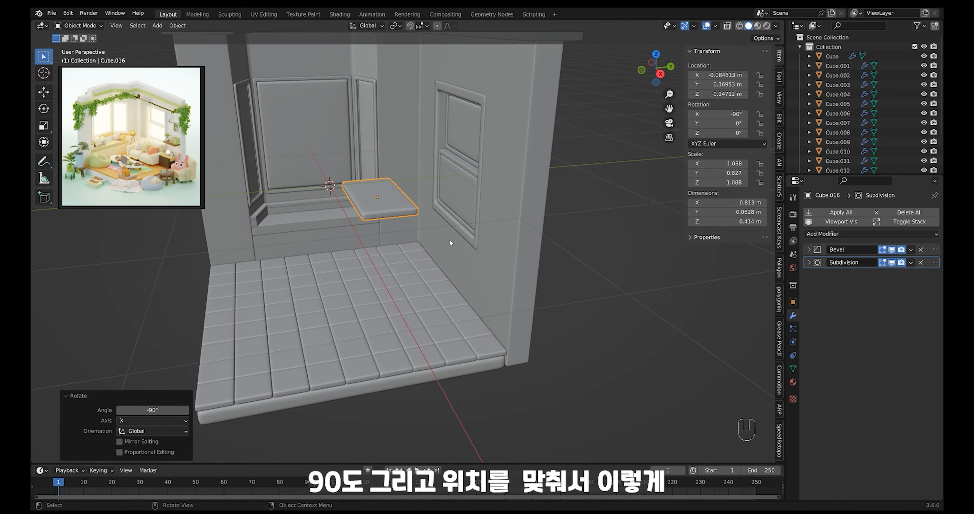
# Step: Lower the flat panel about 0.64 m along Z and move it about 0.27 m along Y towards the window wall
pyautogui.press('g')
pyautogui.press('z')
pyautogui.click(452, 321)
pyautogui.moveTo(444, 293); pyautogui.dragTo(462, 240, button='middle')
pyautogui.press('g')
pyautogui.click(459, 276)
# Step: Scale the panel by about 1.367 along X and about 0.629 along Z to form the sofa base
pyautogui.press('s')
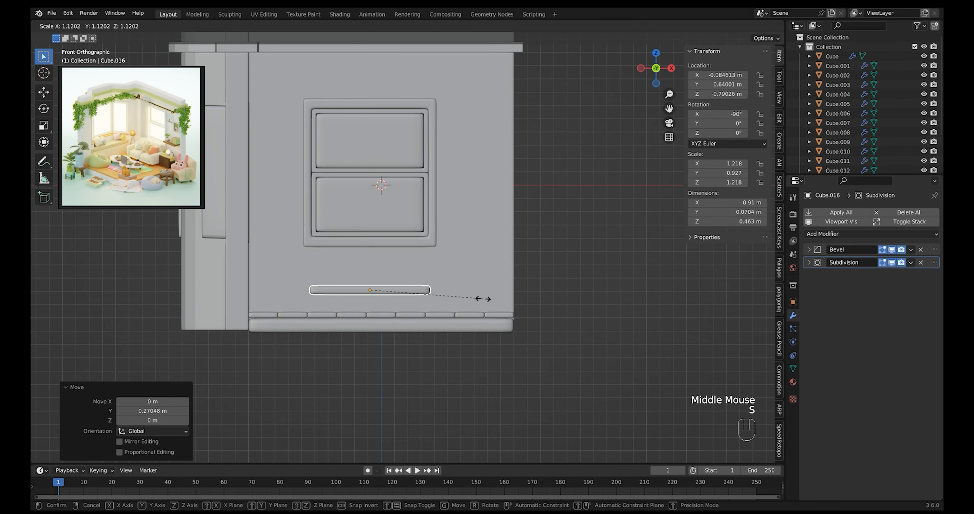
pyautogui.press('x')
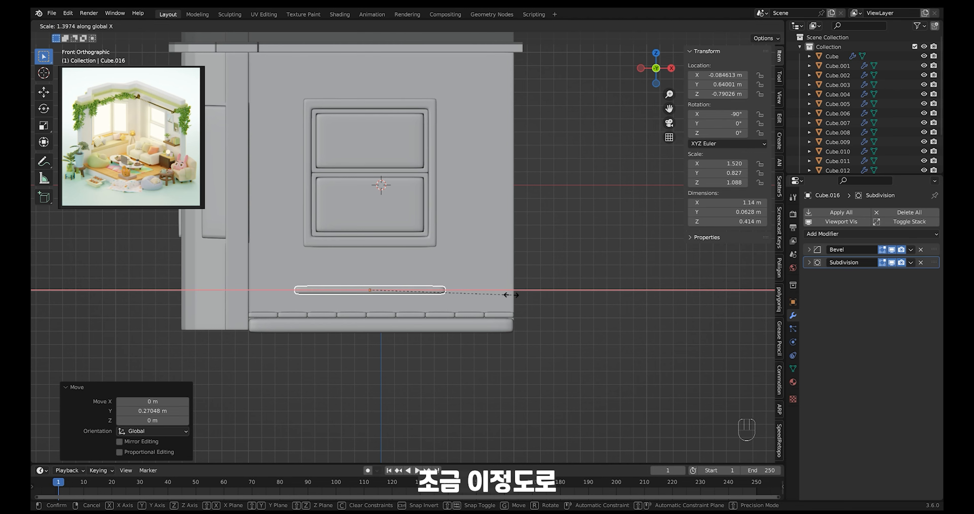
pyautogui.click(507, 295)
pyautogui.moveTo(508, 295); pyautogui.dragTo(479, 293, button='middle')
pyautogui.press('s')
pyautogui.press('z')
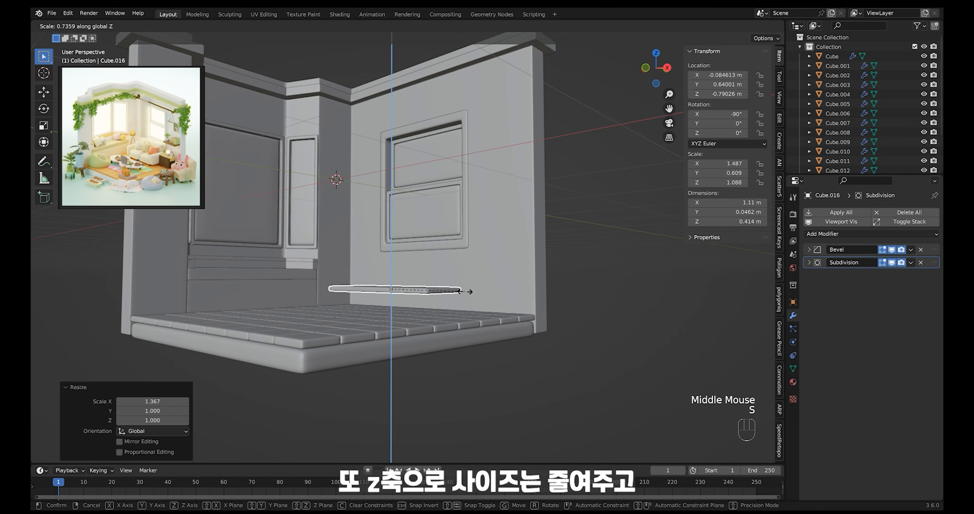
pyautogui.click(455, 292)
# Step: Lower the sofa base about 0.112 m along Z, then raise it about 0.007 m to sit just above the floor
pyautogui.press('g')
pyautogui.press('z')
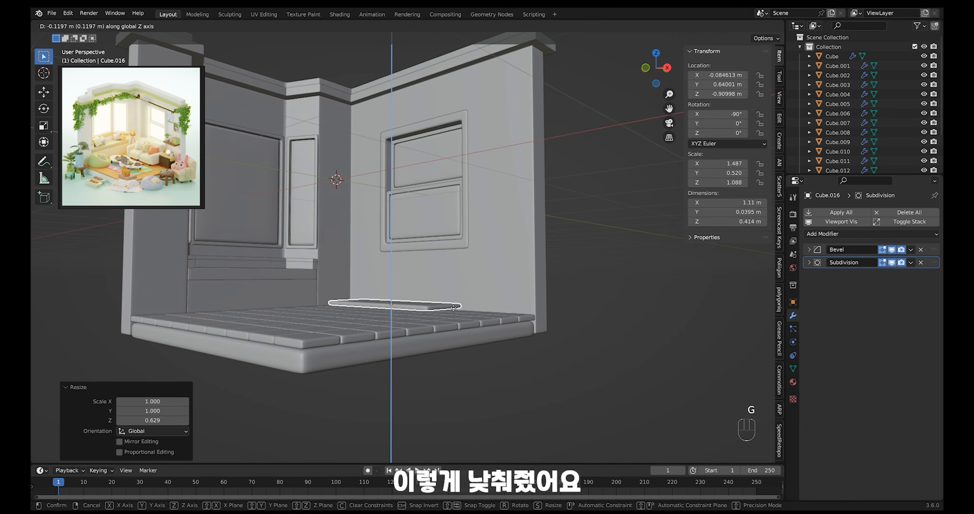
pyautogui.click(453, 307)
pyautogui.moveTo(453, 307)
pyautogui.mouseDown(button='middle')
pyautogui.moveTo(461, 330)
pyautogui.moveTo(473, 307)
pyautogui.moveTo(465, 312)
pyautogui.mouseUp(button='middle')
pyautogui.press('g')
pyautogui.press('z')
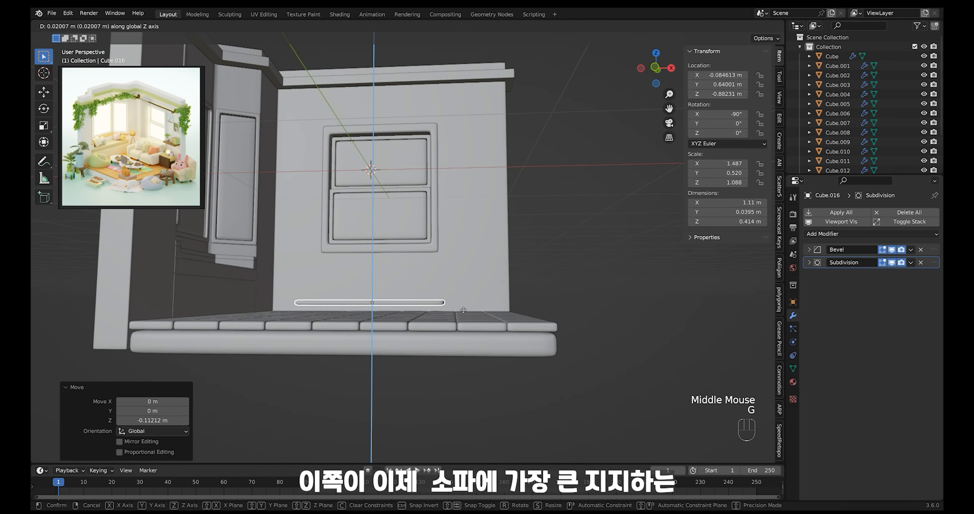
pyautogui.click(462, 311)
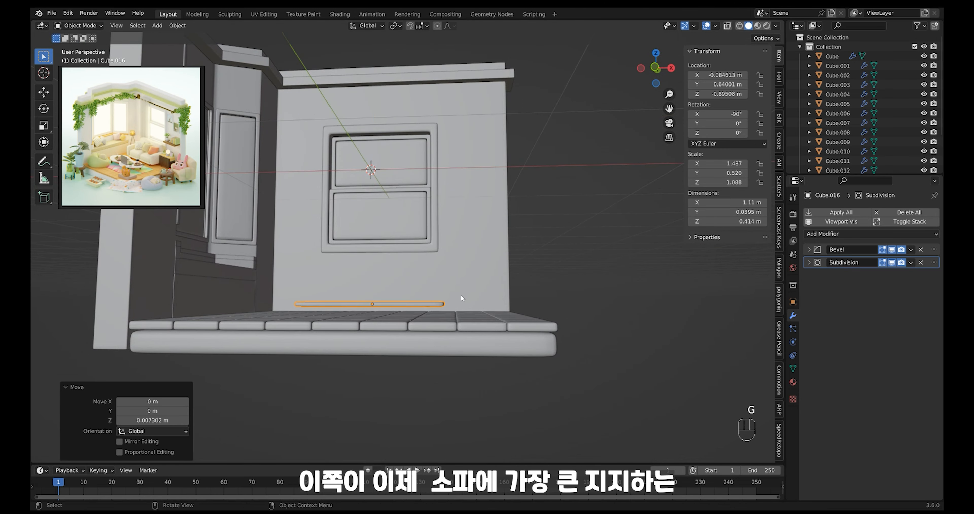
# Step: Add a centred loop cut across the sofa base, dividing its length into two equal halves
pyautogui.moveTo(462, 300); pyautogui.dragTo(488, 294, button='middle')
pyautogui.keyDown('ctrl'); pyautogui.moveTo(488, 294); pyautogui.dragTo(510, 271, button='middle'); pyautogui.keyUp('ctrl')
pyautogui.rightClick(515, 292)
pyautogui.click(509, 254)
pyautogui.press('Tab')
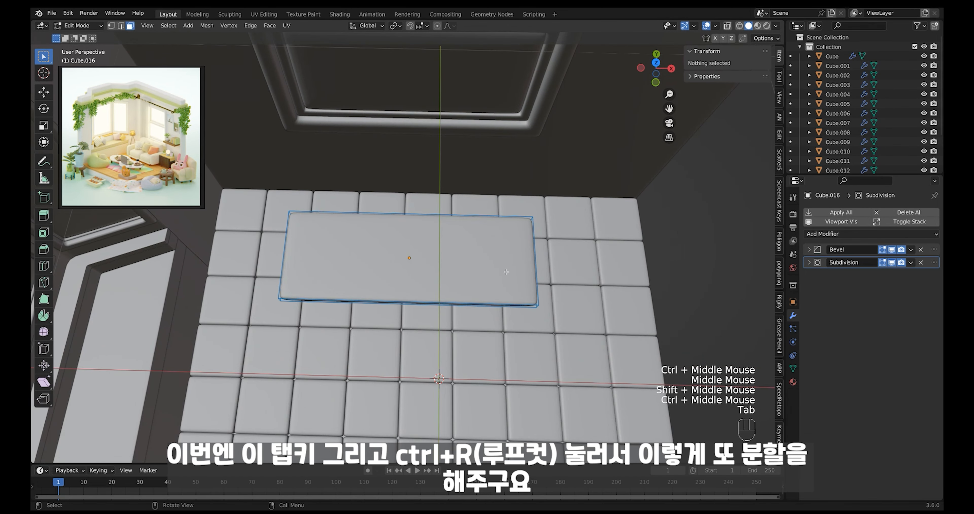
pyautogui.click(407, 293)
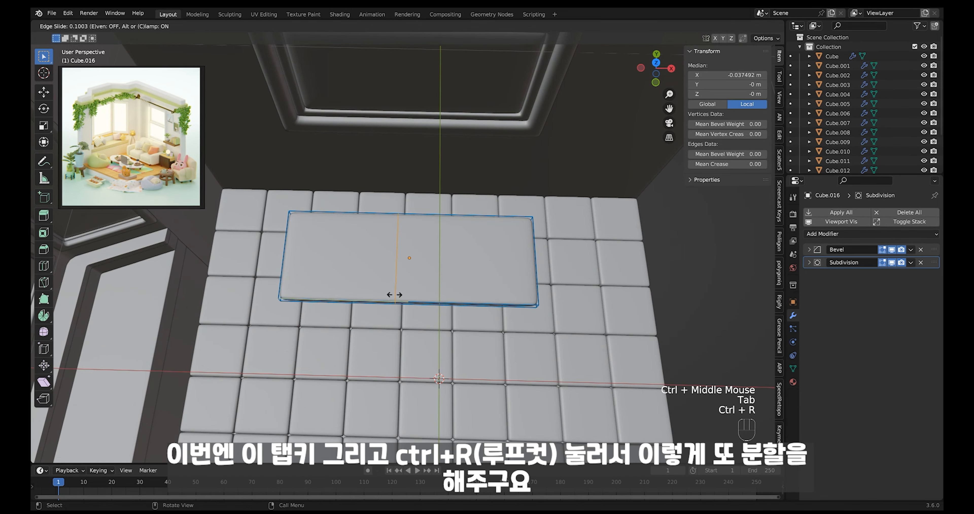
pyautogui.rightClick(394, 294)
# Step: Duplicate both top faces of the sofa base in place and separate the copy into its own object
pyautogui.moveTo(477, 265); pyautogui.dragTo(495, 308, button='middle')
pyautogui.press('3')
pyautogui.click(360, 246)
pyautogui.keyDown('shift'); pyautogui.click(492, 280); pyautogui.keyUp('shift')
pyautogui.keyDown('shift'); pyautogui.moveTo(495, 308); pyautogui.dragTo(496, 290, button='middle'); pyautogui.keyUp('shift')
pyautogui.moveTo(496, 315); pyautogui.dragTo(496, 302, button='middle')
pyautogui.hotkey('shift', 'd')
pyautogui.press('y')
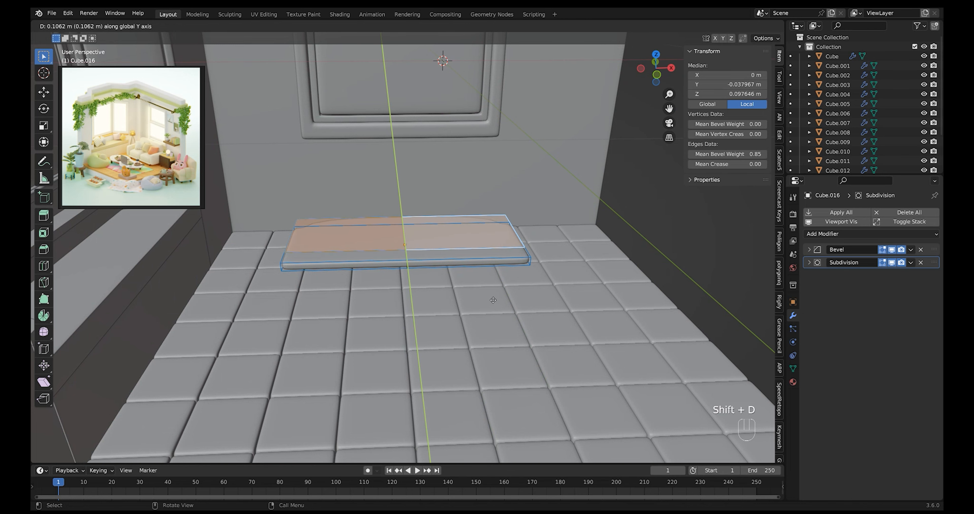
pyautogui.rightClick(493, 299)
pyautogui.press('p')
pyautogui.click(492, 304)
pyautogui.press('Tab')
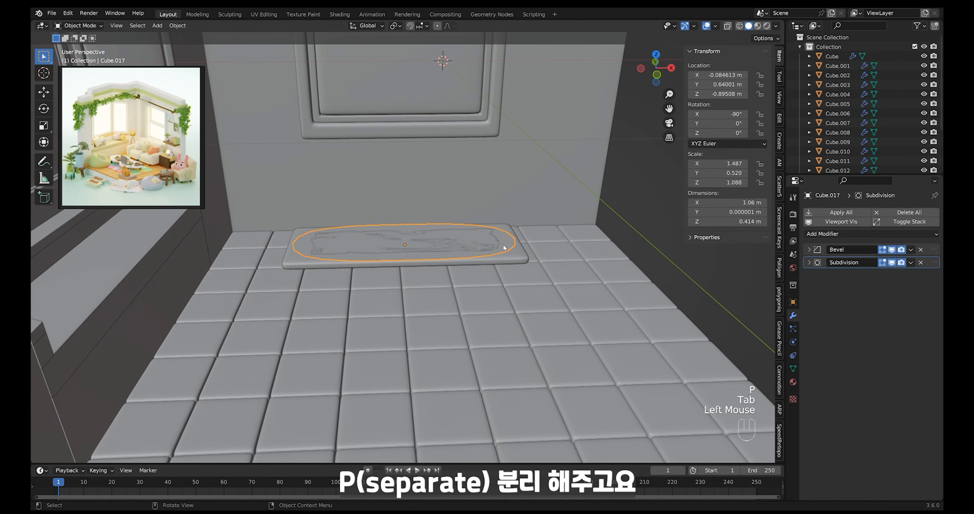
# Step: Raise the separated top faces about 0.028 m along Z above the sofa base
pyautogui.moveTo(498, 279)
pyautogui.mouseDown(button='middle')
pyautogui.moveTo(497, 271)
pyautogui.moveTo(492, 288)
pyautogui.mouseUp(button='middle')
pyautogui.press('g')
pyautogui.press('z')
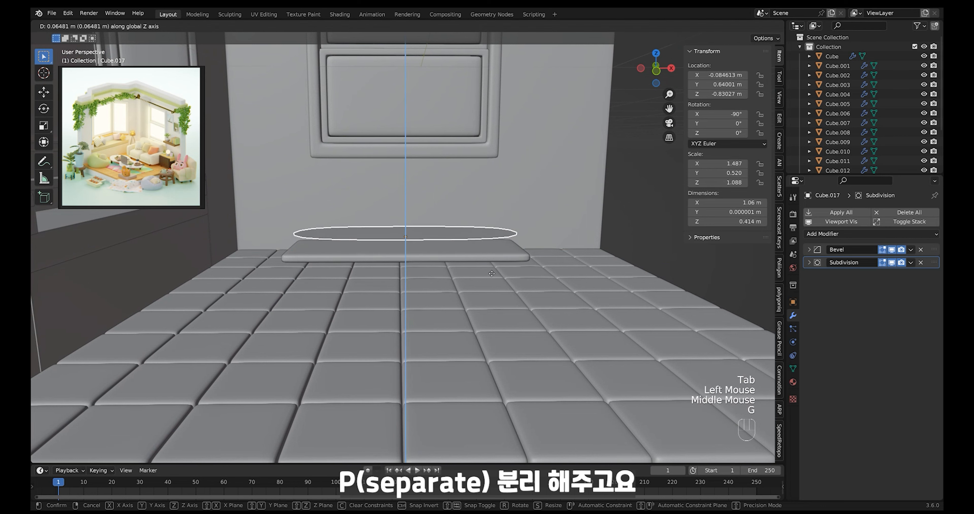
pyautogui.click(491, 278)
# Step: Separate one half of the raised faces, the one on the positive X side, into its own object
pyautogui.press('Tab')
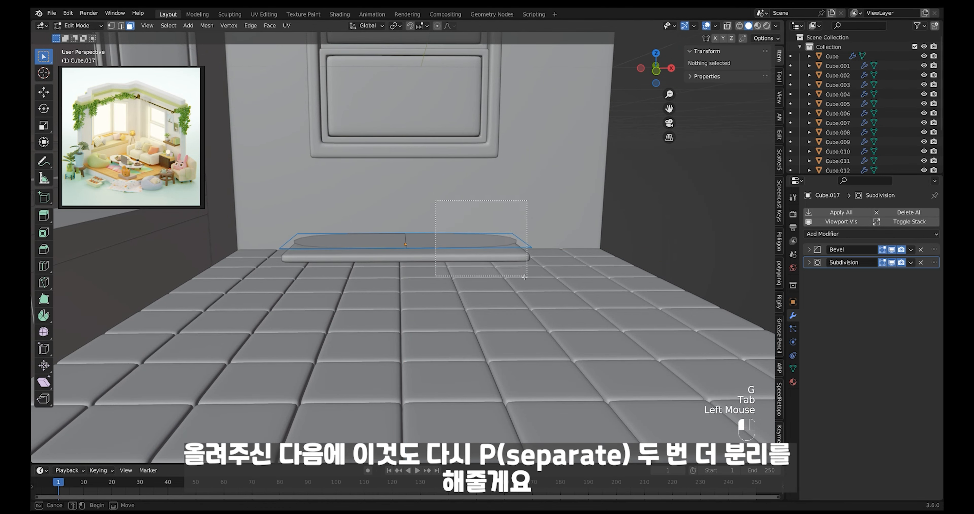
pyautogui.moveTo(524, 277); pyautogui.dragTo(524, 277)
pyautogui.press('p')
pyautogui.click(513, 275)
pyautogui.press('Tab')
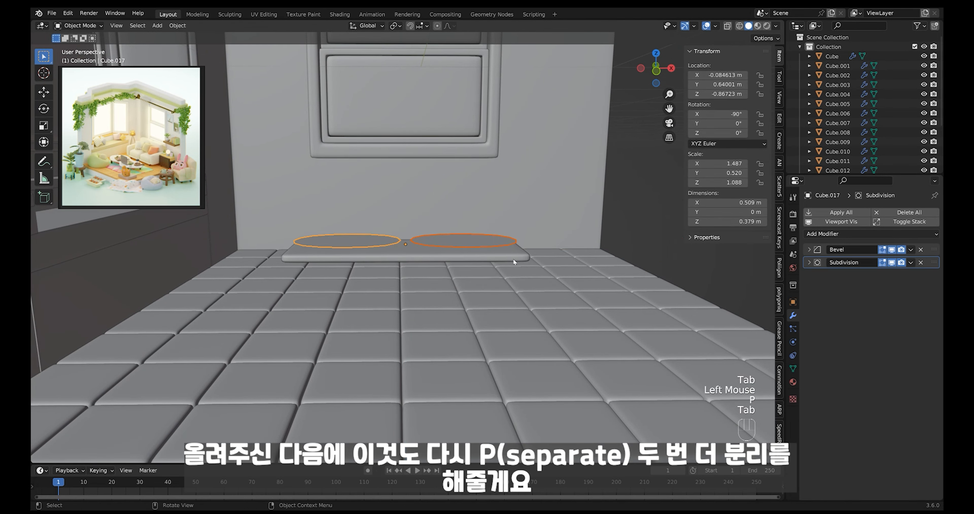
# Step: Edit both raised face objects together and extrude their faces upward about 0.1 m along Z as seat cushions
pyautogui.moveTo(514, 259)
pyautogui.mouseDown(button='middle')
pyautogui.moveTo(511, 298)
pyautogui.moveTo(510, 262)
pyautogui.mouseUp(button='middle')
pyautogui.press('Tab')
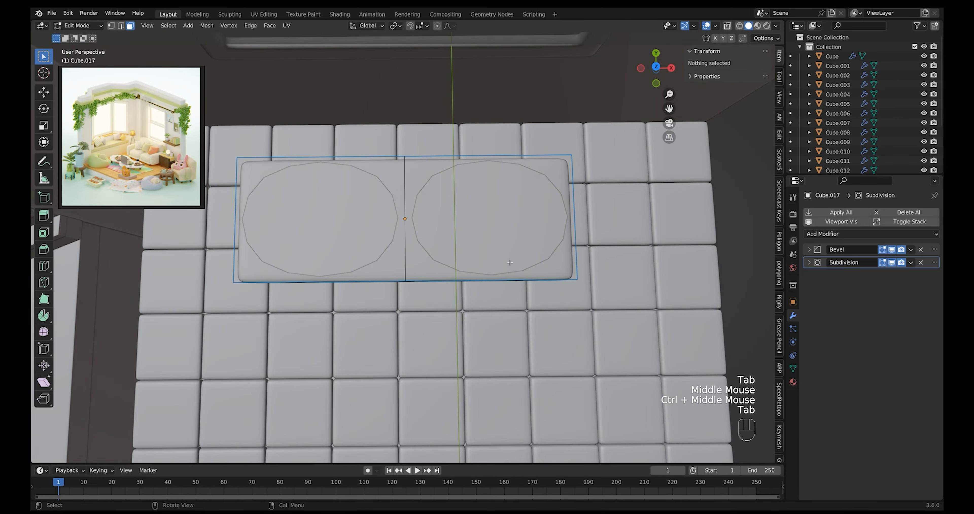
pyautogui.press('Tab')
pyautogui.click(505, 244)
pyautogui.keyDown('shift'); pyautogui.click(370, 240); pyautogui.keyUp('shift')
pyautogui.press('Tab')
pyautogui.keyDown('ctrl'); pyautogui.moveTo(504, 300); pyautogui.dragTo(505, 235, button='middle'); pyautogui.keyUp('ctrl')
pyautogui.moveTo(565, 164); pyautogui.dragTo(382, 249)
pyautogui.moveTo(507, 313); pyautogui.dragTo(507, 297, button='middle')
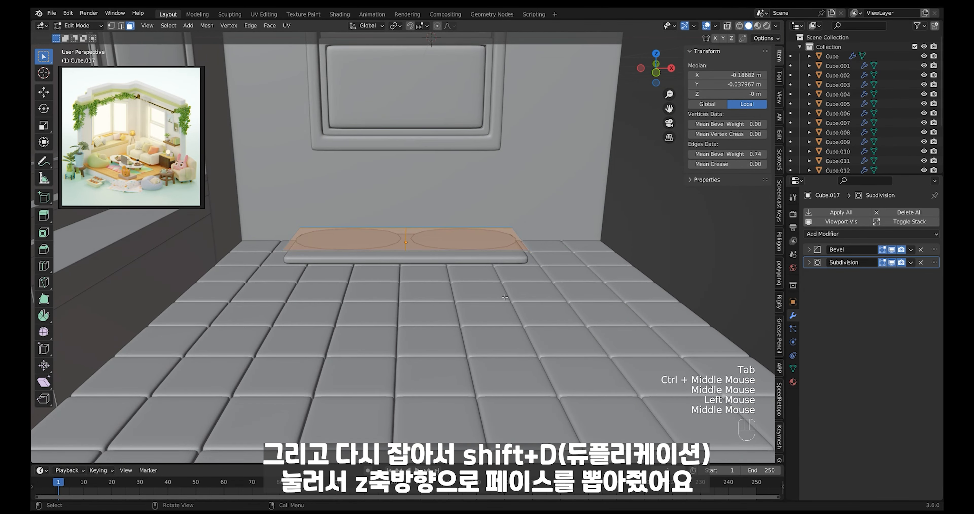
pyautogui.press('e')
pyautogui.press('z')
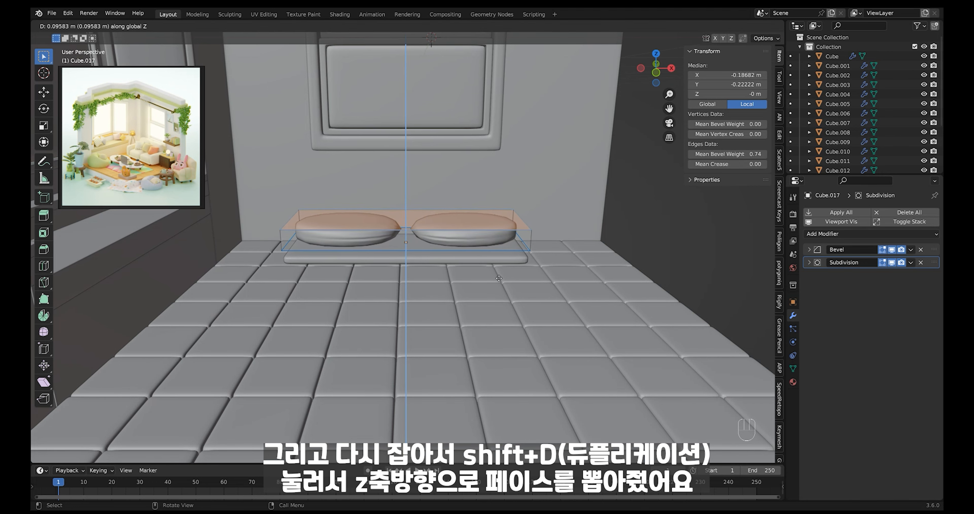
pyautogui.click(498, 277)
# Step: Select all the cushion geometry and set the mean edge bevel weight of the active cushion to 0.98
pyautogui.hotkey('alt', 'z')
pyautogui.moveTo(599, 168); pyautogui.dragTo(279, 254)
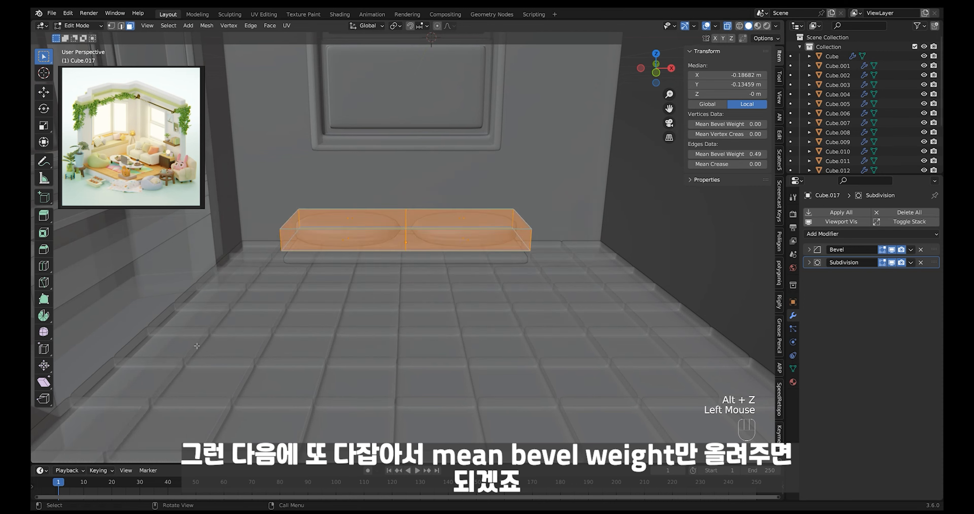
pyautogui.hotkey('alt', 'z')
pyautogui.moveTo(718, 154); pyautogui.dragTo(753, 154)
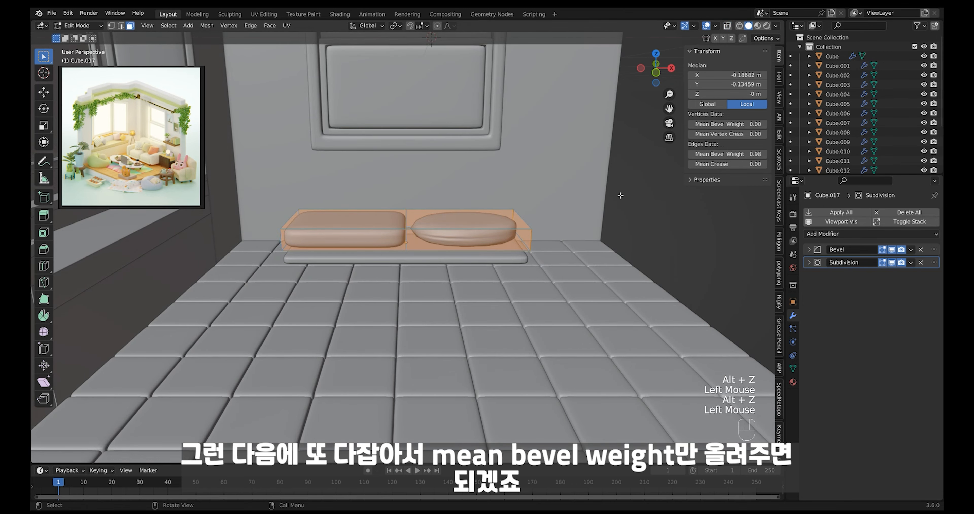
# Step: Set the mean edge bevel weight of the whole second seat cushion to 1.00
pyautogui.press('Tab')
pyautogui.click(514, 235)
pyautogui.press('Tab')
pyautogui.hotkey('alt', 'z')
pyautogui.moveTo(583, 166); pyautogui.dragTo(405, 252)
pyautogui.hotkey('alt', 'z')
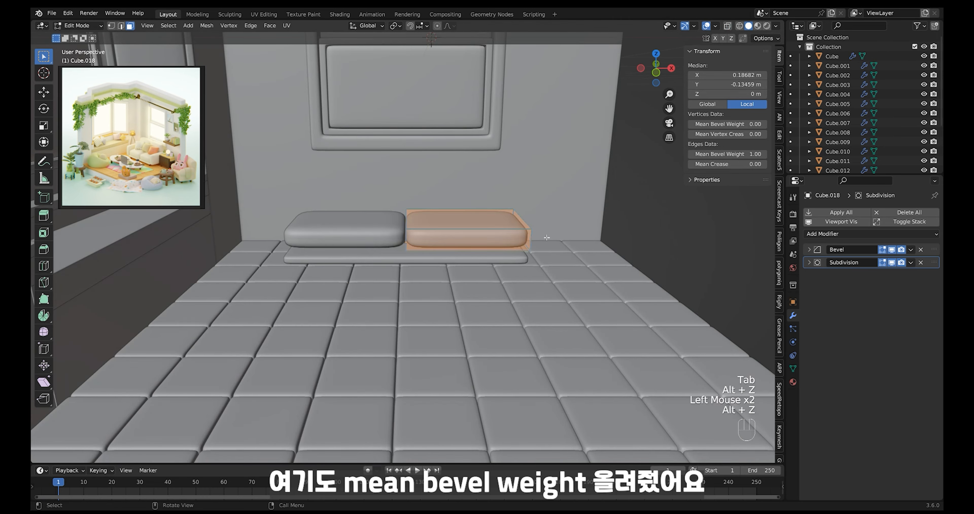
pyautogui.press('Tab')
# Step: Scale both seat cushions by 1.6 along Z and lower them about 0.056 m onto the sofa base
pyautogui.moveTo(546, 239); pyautogui.dragTo(513, 238, button='middle')
pyautogui.moveTo(528, 239); pyautogui.dragTo(433, 226, button='middle')
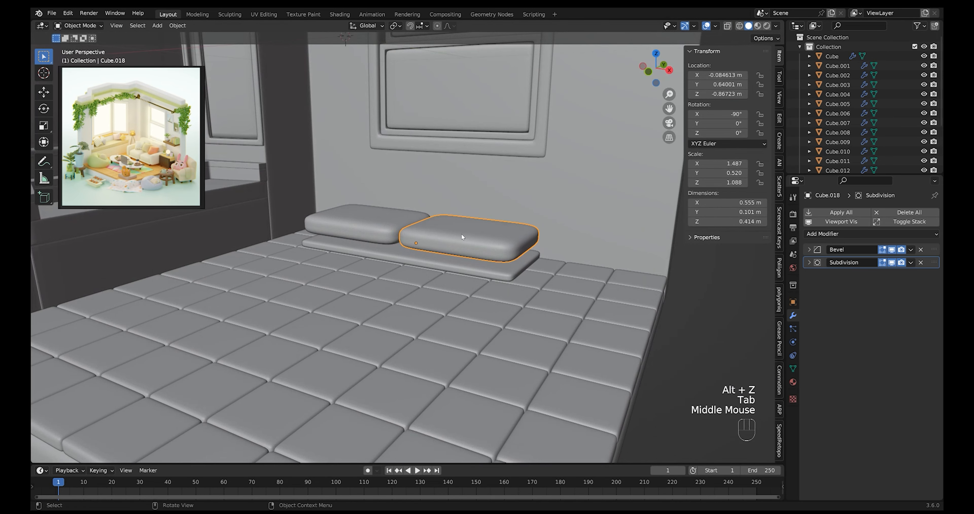
pyautogui.keyDown('shift'); pyautogui.moveTo(541, 236); pyautogui.dragTo(548, 214, button='middle'); pyautogui.keyUp('shift')
pyautogui.write('sz1.6')
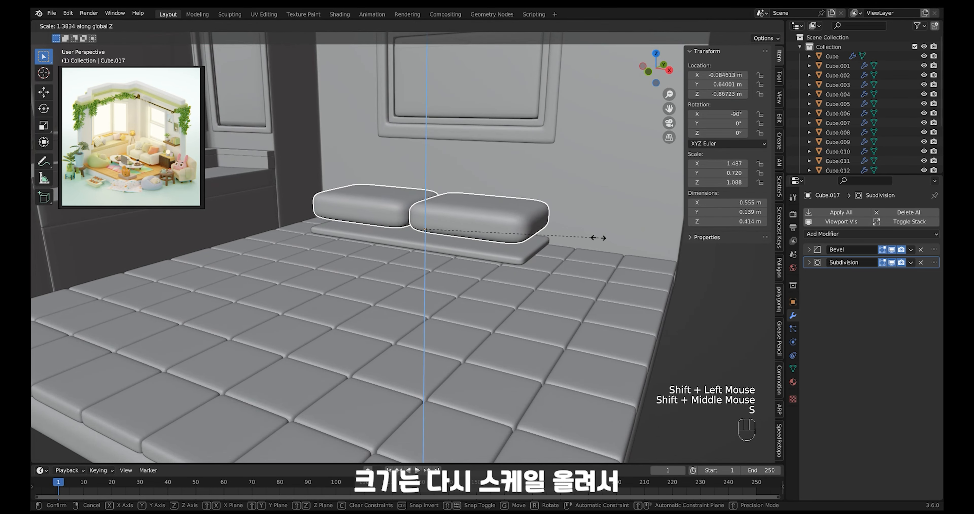
pyautogui.press('Return')
pyautogui.press('g')
pyautogui.press('z')
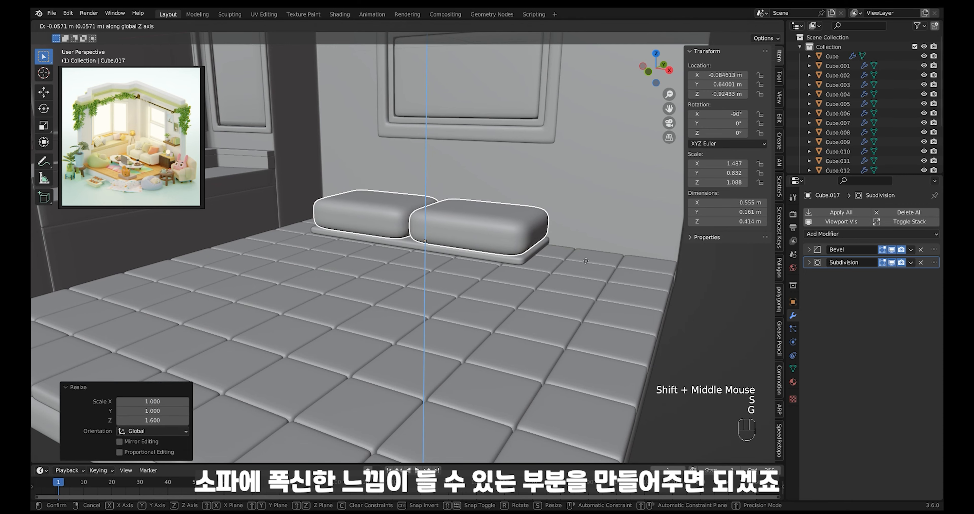
pyautogui.click(590, 258)
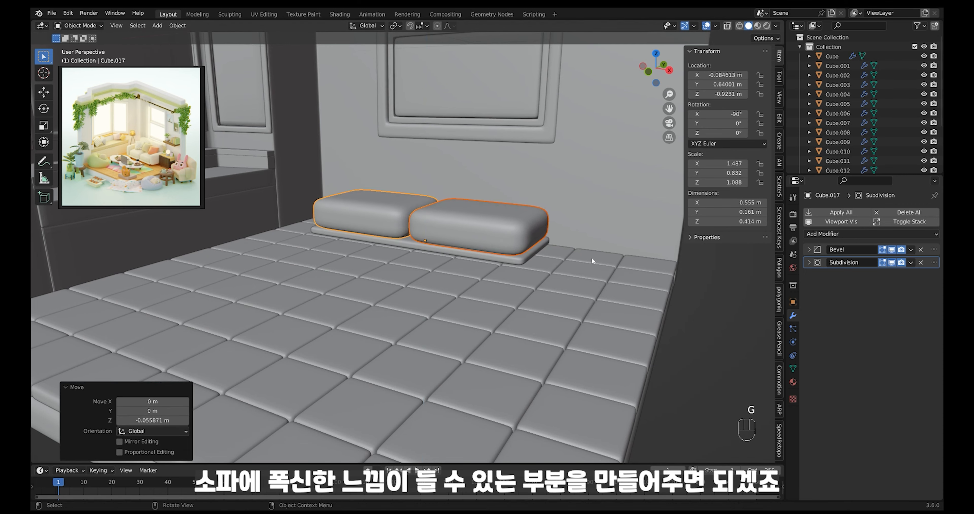
# Step: Duplicate both seat cushions in place and set the copies' origins to their geometry
pyautogui.moveTo(591, 257); pyautogui.dragTo(541, 252, button='middle')
pyautogui.hotkey('shift', 'd')
pyautogui.rightClick(533, 233)
pyautogui.press('r')
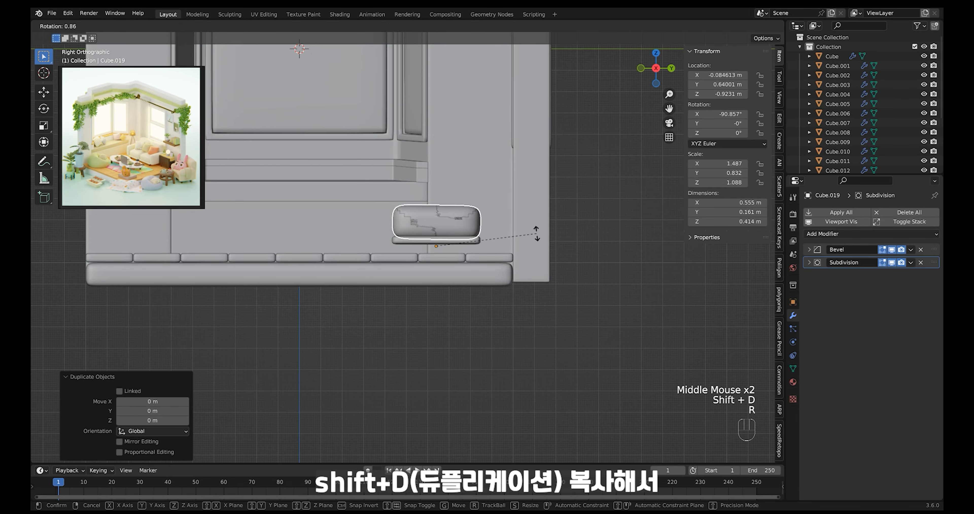
pyautogui.rightClick(514, 228)
pyautogui.rightClick(491, 228)
pyautogui.moveTo(491, 280)
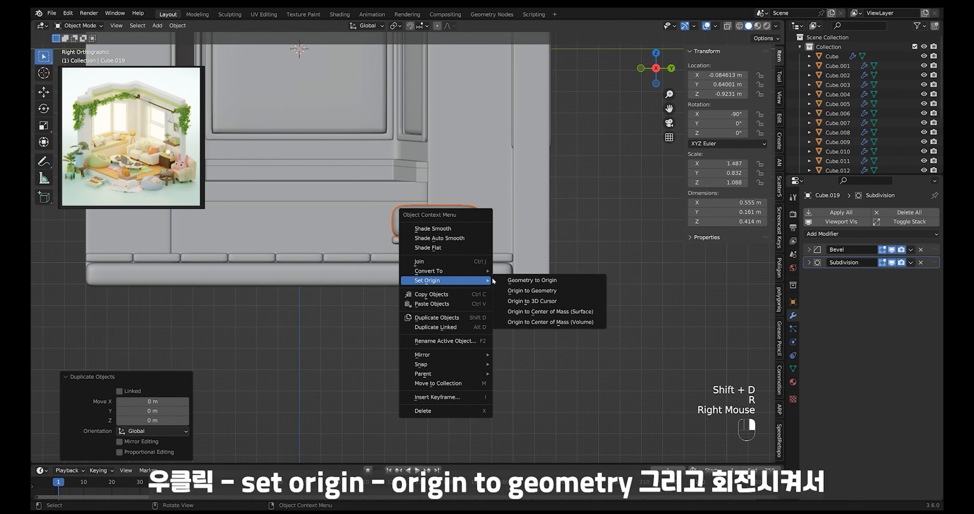
pyautogui.click(546, 291)
# Step: Rotate the cushion copies 90° upright in the side view and move them about 0.131 m along Z and 0.258 m along Y
pyautogui.press('r')
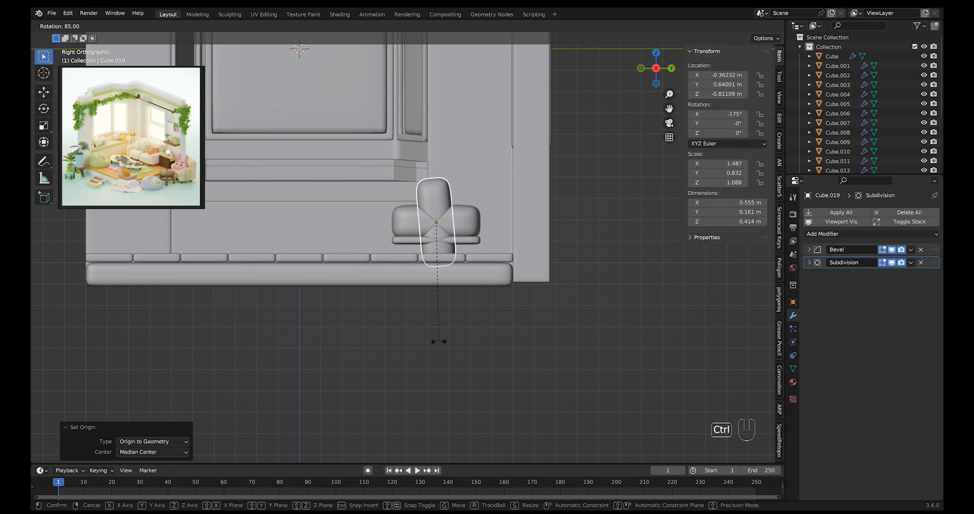
pyautogui.click(433, 347)
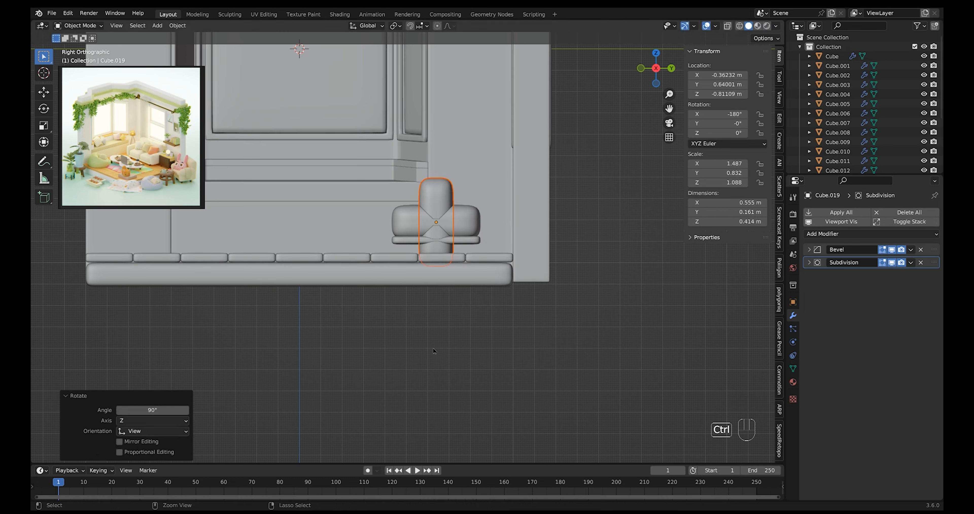
pyautogui.press('g')
pyautogui.click(487, 282)
pyautogui.press('g')
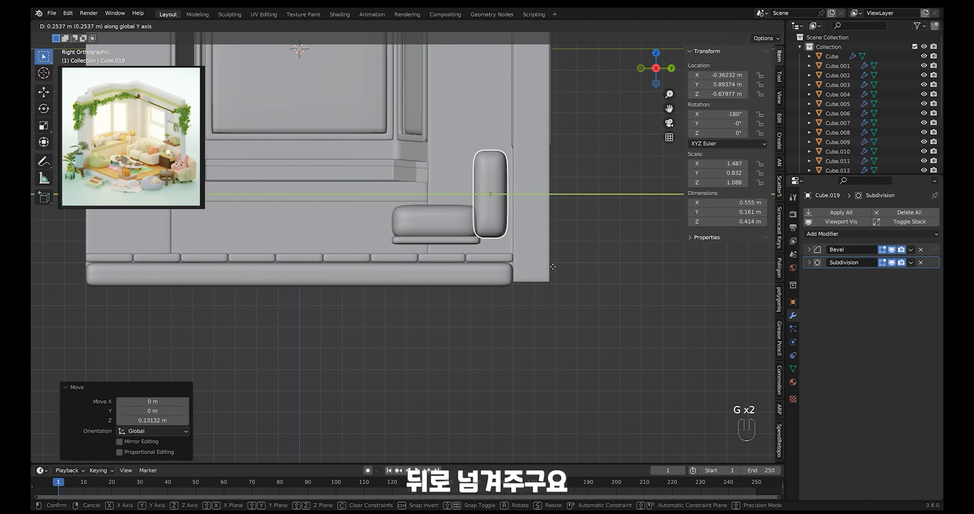
pyautogui.click(564, 255)
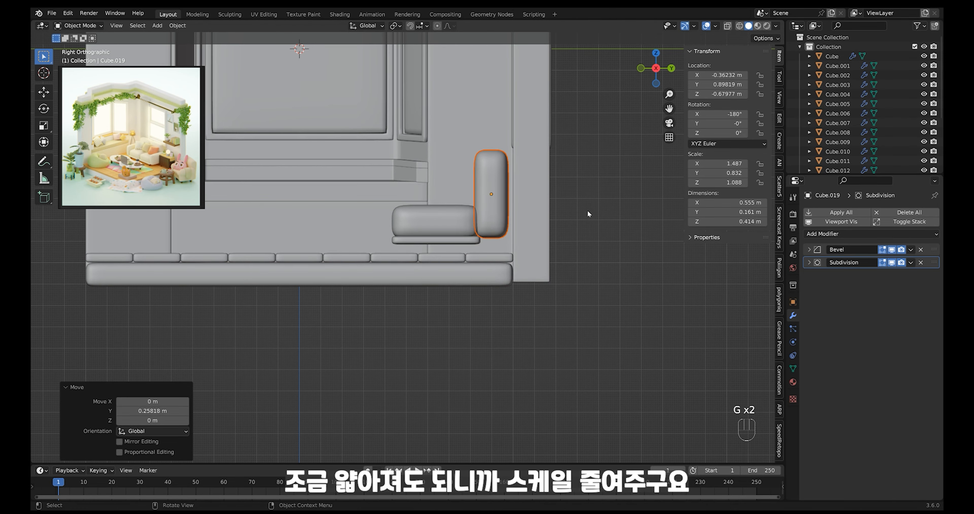
# Step: Thin the upright back cushions by scaling them about 0.784 along Y
pyautogui.press('s')
pyautogui.press('y')
pyautogui.click(572, 233)
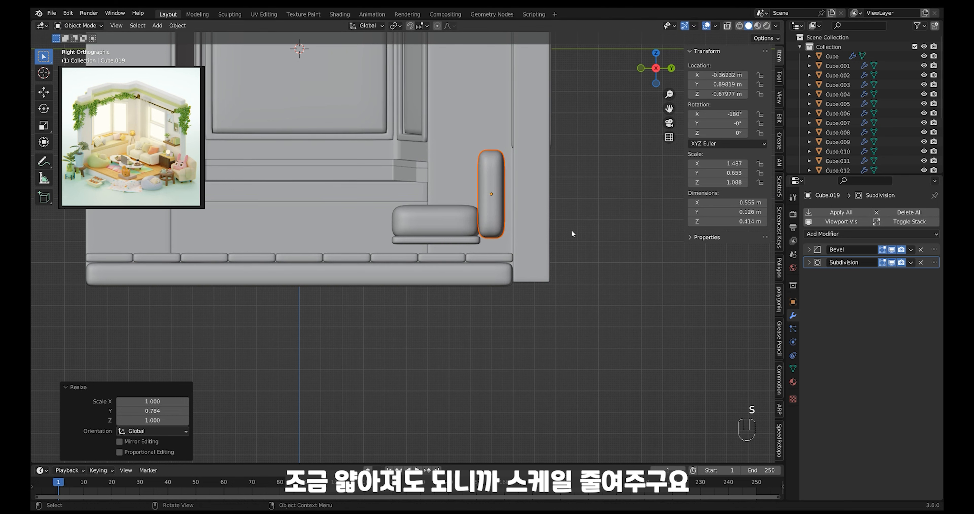
# Step: Move the upright back cushions about 0.057 m along Y toward the seat so they overlap the seat cushions
pyautogui.press('g')
pyautogui.press('y')
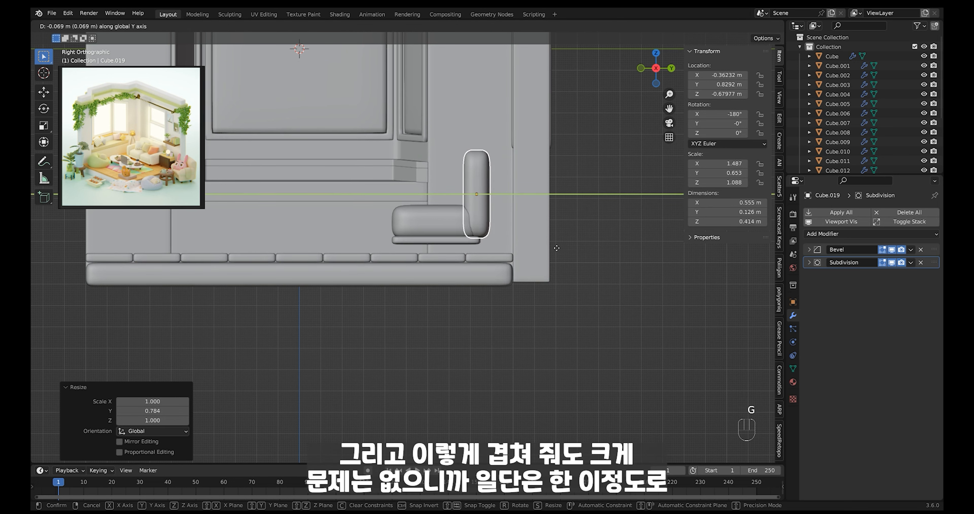
pyautogui.click(573, 222)
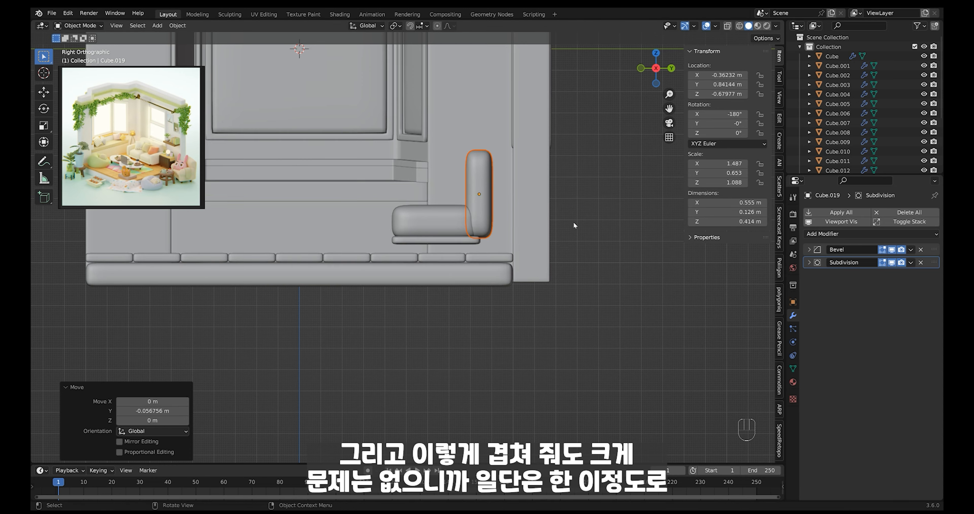
# Step: Shorten the back cushions to about 0.374 m high and lower them about 0.029 m along Z
pyautogui.moveTo(572, 222); pyautogui.dragTo(476, 231, button='middle')
pyautogui.press('s')
pyautogui.press('z')
pyautogui.click(582, 221)
pyautogui.press('g')
pyautogui.press('z')
pyautogui.click(582, 227)
# Step: Tilt the back cushions about 8° backward around X and shift them along Y to the rear of the seat
pyautogui.press('r')
pyautogui.press('x')
pyautogui.click(587, 234)
pyautogui.press('g')
pyautogui.press('y')
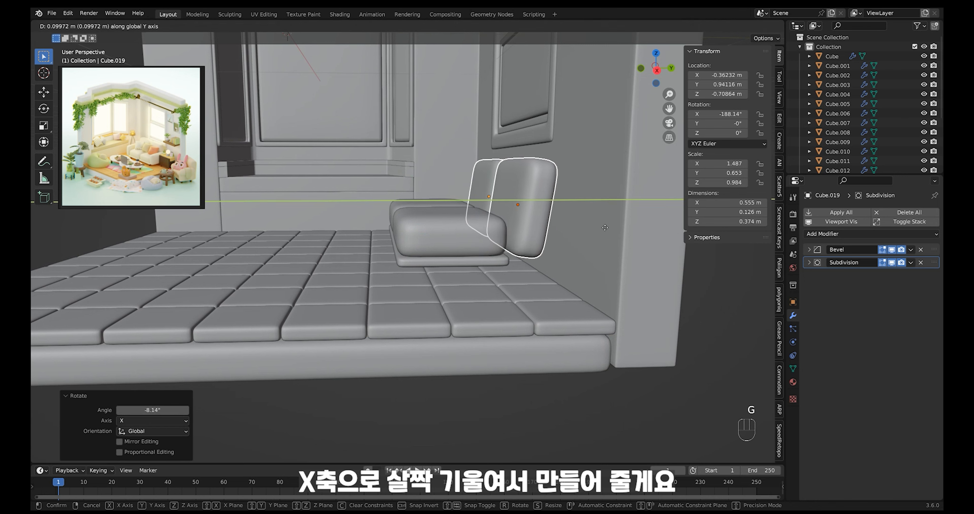
pyautogui.click(595, 232)
pyautogui.keyDown('ctrl'); pyautogui.moveTo(595, 234); pyautogui.dragTo(582, 246, button='middle'); pyautogui.keyUp('ctrl')
pyautogui.moveTo(582, 246)
pyautogui.mouseDown(button='middle')
pyautogui.moveTo(560, 260)
pyautogui.moveTo(618, 222)
pyautogui.moveTo(589, 236)
pyautogui.mouseUp(button='middle')
pyautogui.moveTo(589, 236); pyautogui.dragTo(520, 234, button='middle')
# Step: Move the sofa base and all four cushions away from the back wall and scale them down to about 0.97
pyautogui.click(598, 226)
pyautogui.keyDown('shift'); pyautogui.click(437, 218); pyautogui.keyUp('shift')
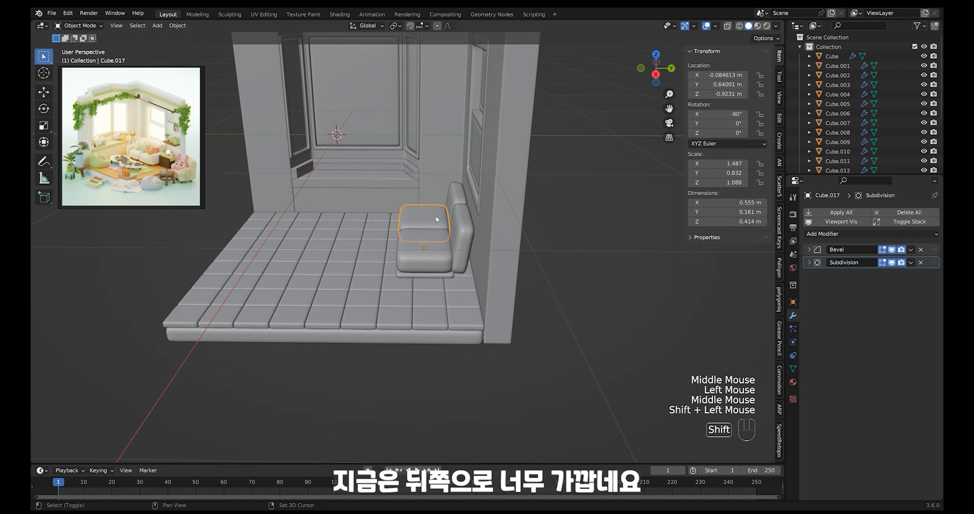
pyautogui.keyDown('shift'); pyautogui.click(442, 264); pyautogui.keyUp('shift')
pyautogui.keyDown('shift'); pyautogui.click(443, 275); pyautogui.keyUp('shift')
pyautogui.keyDown('shift'); pyautogui.click(462, 246); pyautogui.keyUp('shift')
pyautogui.keyDown('shift'); pyautogui.click(457, 196); pyautogui.keyUp('shift')
pyautogui.keyDown('alt'); pyautogui.moveTo(457, 198); pyautogui.dragTo(549, 245, button='middle'); pyautogui.keyUp('alt')
pyautogui.press('g')
pyautogui.click(484, 250)
pyautogui.press('s')
pyautogui.click(530, 230)
# Step: Duplicate the front-end seat cushion in place and set the copy's origin to its geometry
pyautogui.click(469, 246)
pyautogui.click(470, 246)
pyautogui.hotkey('shift', 'd')
pyautogui.rightClick(522, 257)
pyautogui.click(600, 253)
# Step: Turn the cushion copy into an upright armrest by rotating it 90° around X and 90° around Z
pyautogui.moveTo(549, 246); pyautogui.dragTo(511, 255, button='middle')
pyautogui.press('r')
pyautogui.press('x')
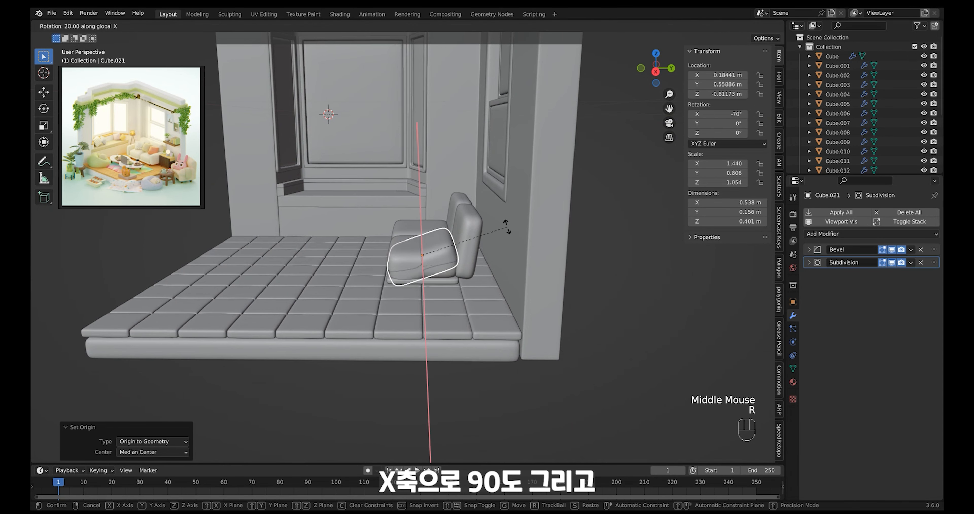
pyautogui.click(422, 250)
pyautogui.moveTo(456, 254); pyautogui.dragTo(497, 277, button='middle')
pyautogui.press('r')
pyautogui.click(512, 247)
pyautogui.press('r')
pyautogui.press('z')
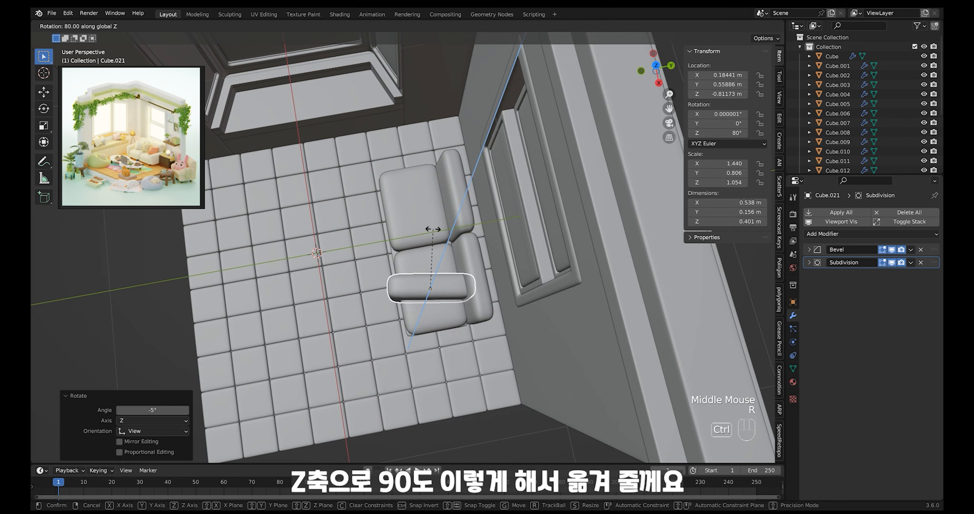
pyautogui.click(423, 231)
# Step: Move the armrest about 0.338 m along X and 0.05 m along Y against the end of the sofa
pyautogui.press('g')
pyautogui.press('x')
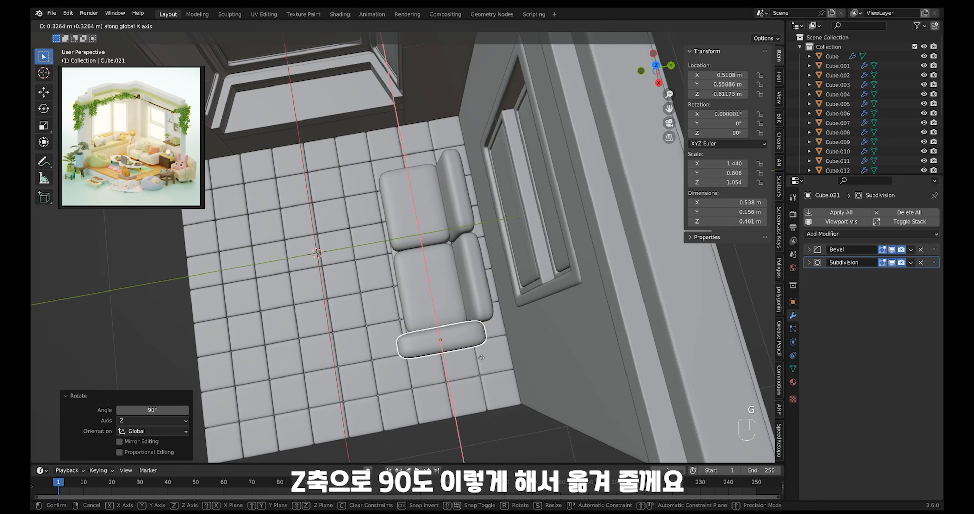
pyautogui.click(479, 361)
pyautogui.press('g')
pyautogui.press('y')
pyautogui.click(490, 358)
pyautogui.moveTo(490, 358); pyautogui.dragTo(509, 324, button='middle')
pyautogui.moveTo(509, 324)
pyautogui.keyDown('ctrl'); pyautogui.mouseDown(button='middle')
pyautogui.moveTo(546, 292)
pyautogui.moveTo(513, 330)
pyautogui.moveTo(512, 320)
pyautogui.mouseUp(button='middle'); pyautogui.keyUp('ctrl')
pyautogui.press('g')
pyautogui.press('x')
pyautogui.click(564, 309)
# Step: Raise the armrest's bottom vertices about 0.1 m along Z in the side view
pyautogui.press('Tab')
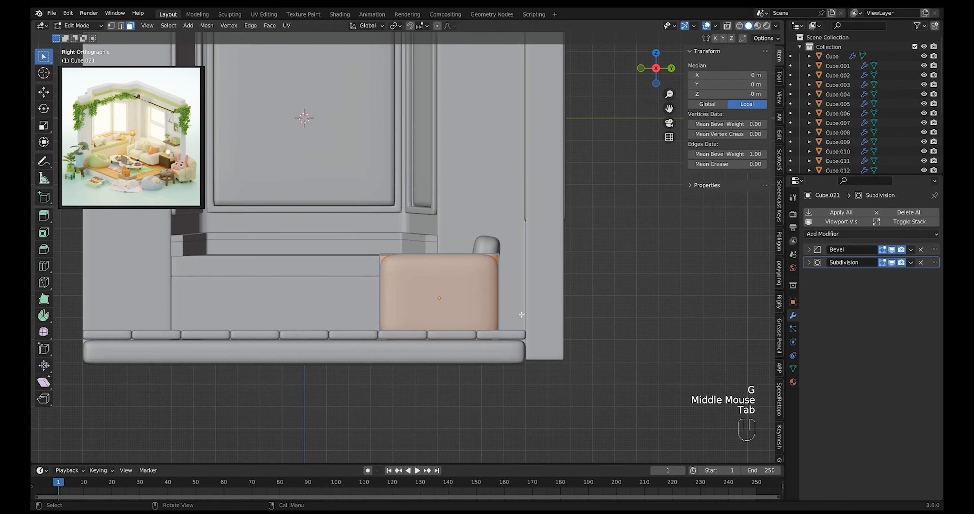
pyautogui.hotkey('alt', 'z')
pyautogui.click(237, 432)
pyautogui.press('1')
pyautogui.moveTo(622, 304); pyautogui.dragTo(318, 409)
pyautogui.press('g')
pyautogui.press('z')
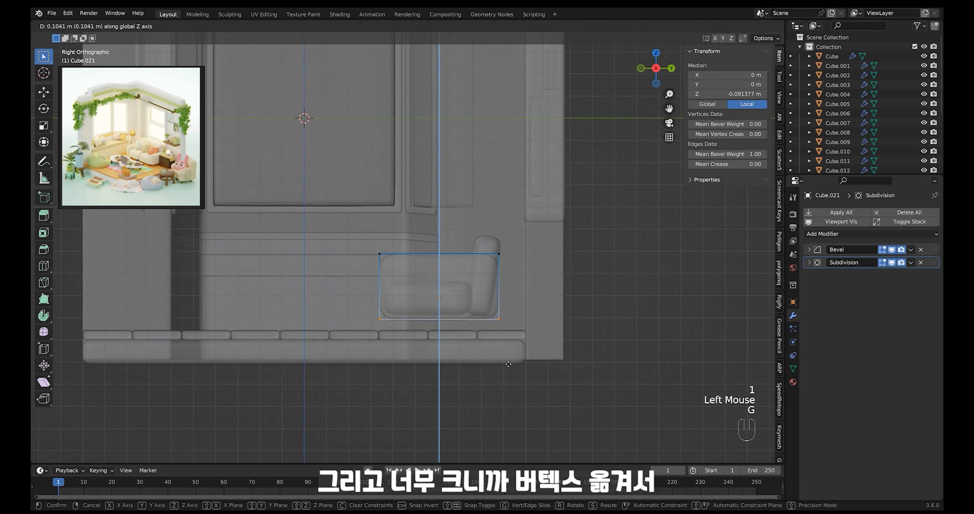
pyautogui.click(508, 364)
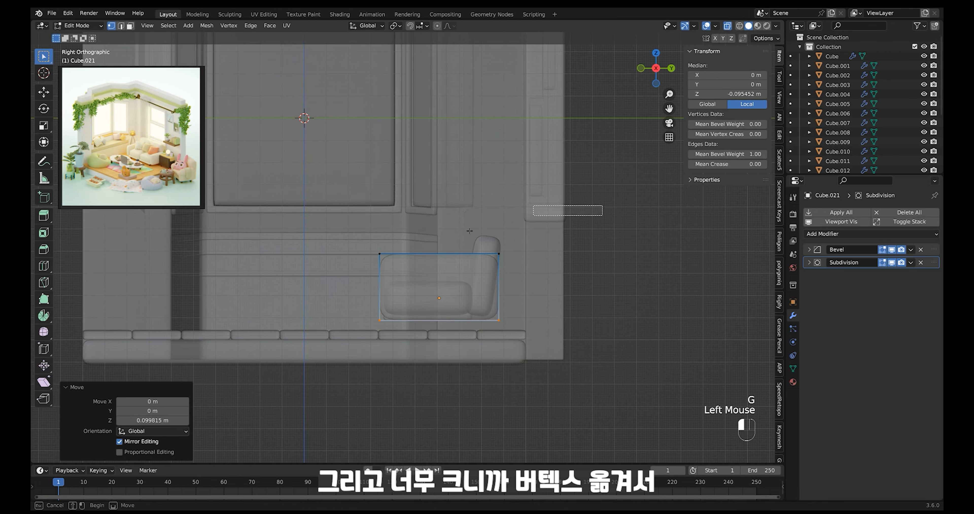
# Step: Lower the armrest's top vertices about 0.033 m along Z and return to object editing
pyautogui.moveTo(469, 230); pyautogui.dragTo(281, 278)
pyautogui.press('g')
pyautogui.press('z')
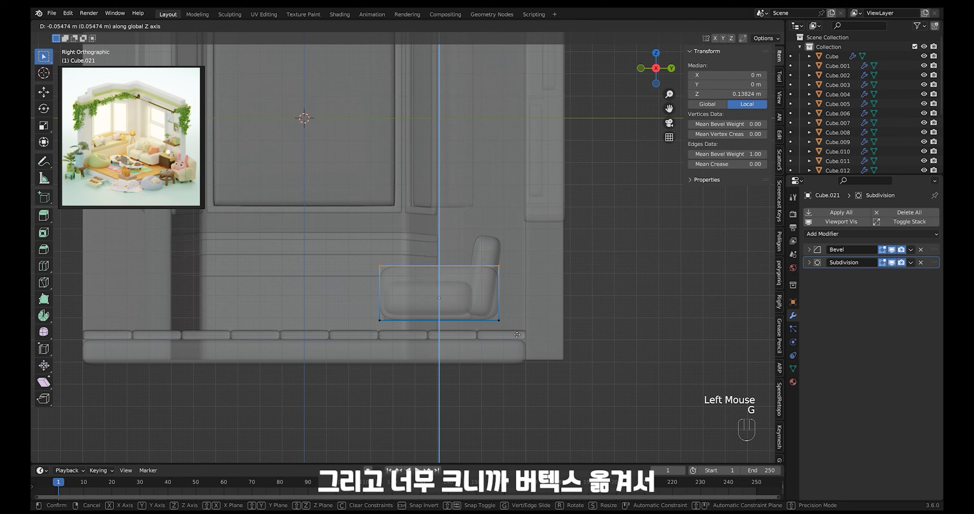
pyautogui.click(517, 331)
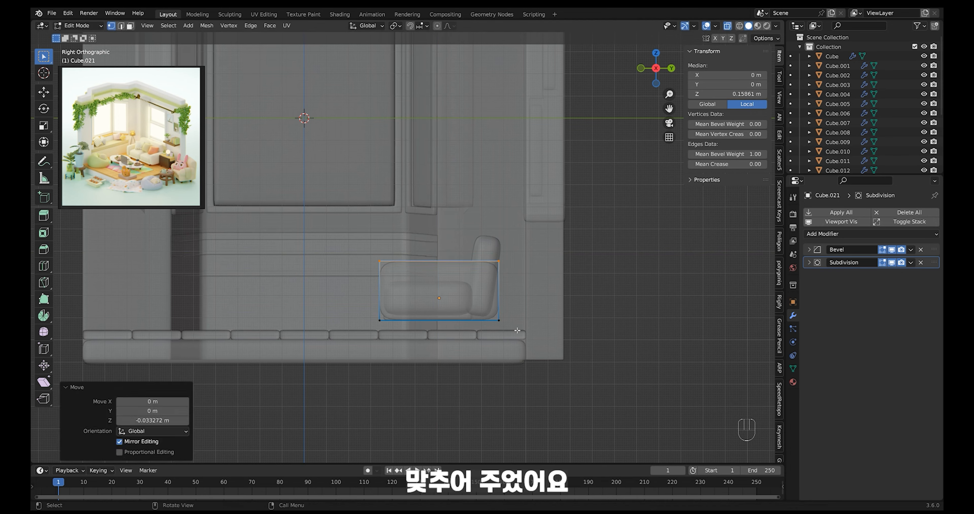
pyautogui.press('Tab')
pyautogui.hotkey('alt', 'z')
# Step: Thin the armrest along X to about 0.106 m and move it about 0.024 m back against the cushions
pyautogui.moveTo(508, 315); pyautogui.dragTo(546, 277, button='middle')
pyautogui.moveTo(547, 276); pyautogui.dragTo(517, 262, button='middle')
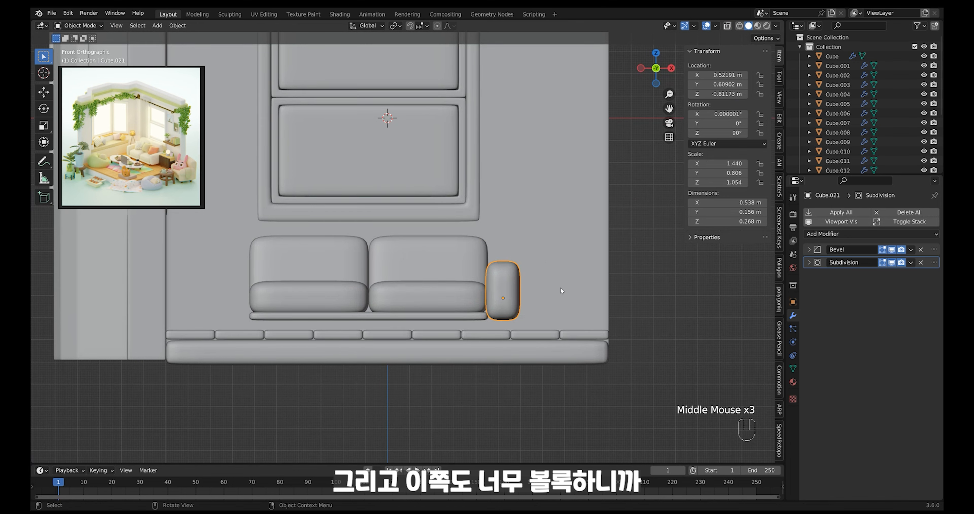
pyautogui.press('s')
pyautogui.press('x')
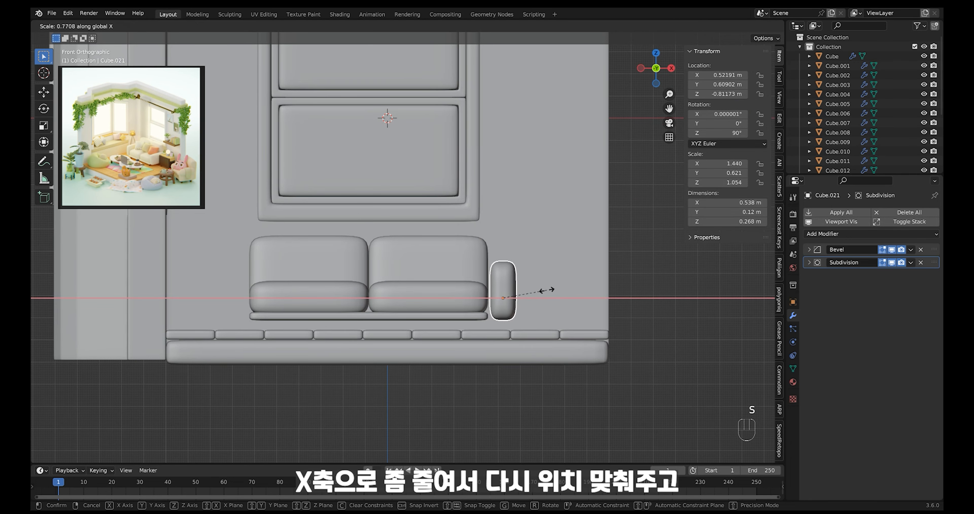
pyautogui.click(541, 292)
pyautogui.press('g')
pyautogui.press('x')
pyautogui.click(547, 288)
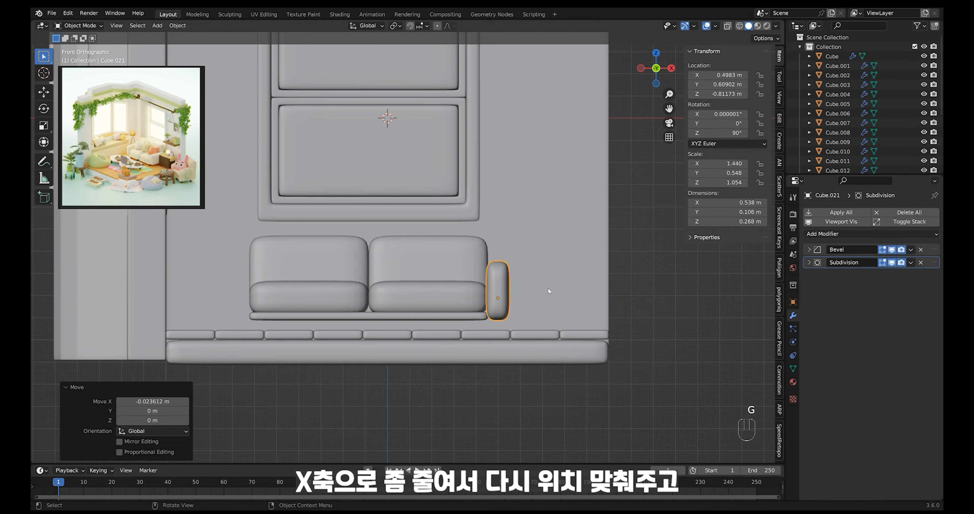
# Step: Try to duplicate the armrest about 1.154 m along X to the sofa's other end, and delete the copy
pyautogui.keyDown('ctrl'); pyautogui.moveTo(548, 287); pyautogui.dragTo(542, 313, button='middle'); pyautogui.keyUp('ctrl')
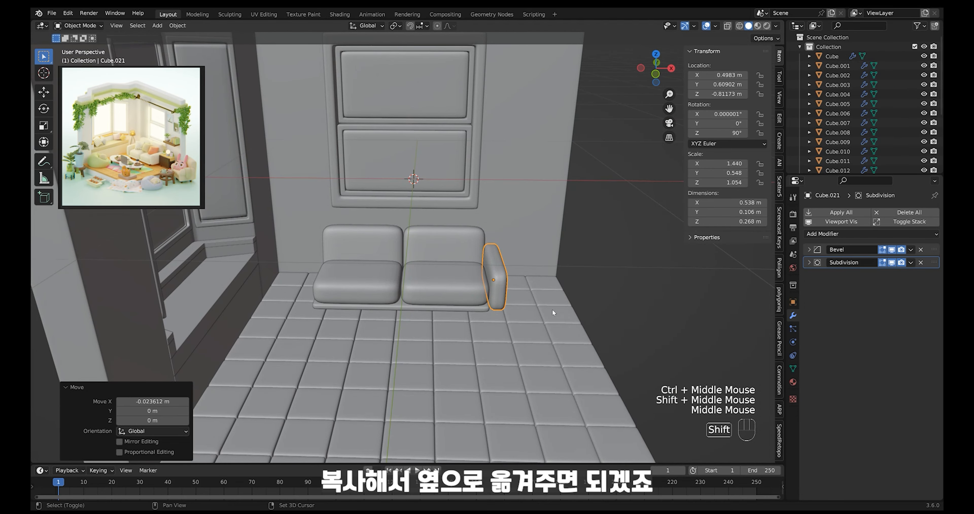
pyautogui.hotkey('shift', 'd')
pyautogui.press('x')
pyautogui.click(372, 323)
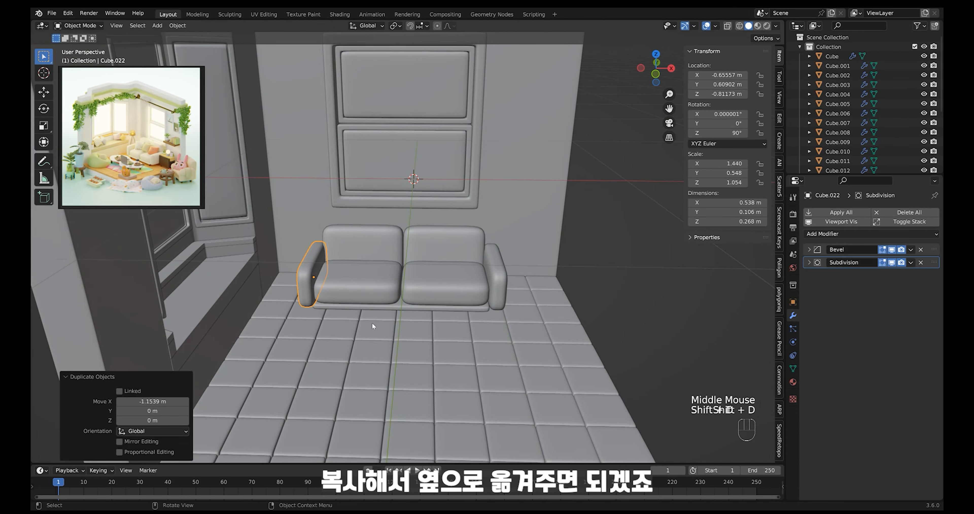
pyautogui.moveTo(506, 321); pyautogui.dragTo(505, 307, button='middle')
pyautogui.press('x')
pyautogui.click(508, 299)
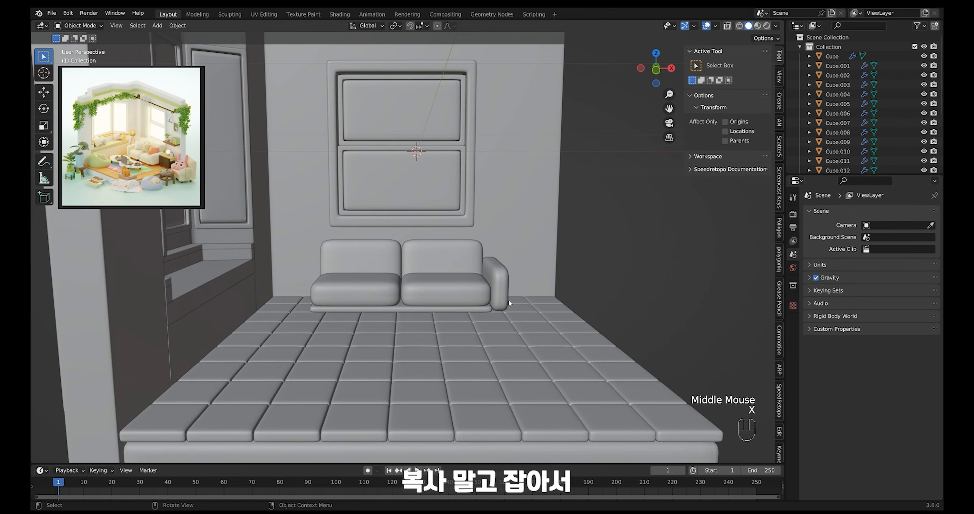
# Step: Mirror the armrest to the other end of the sofa on the X axis, using the sofa base as mirror object
pyautogui.click(506, 276)
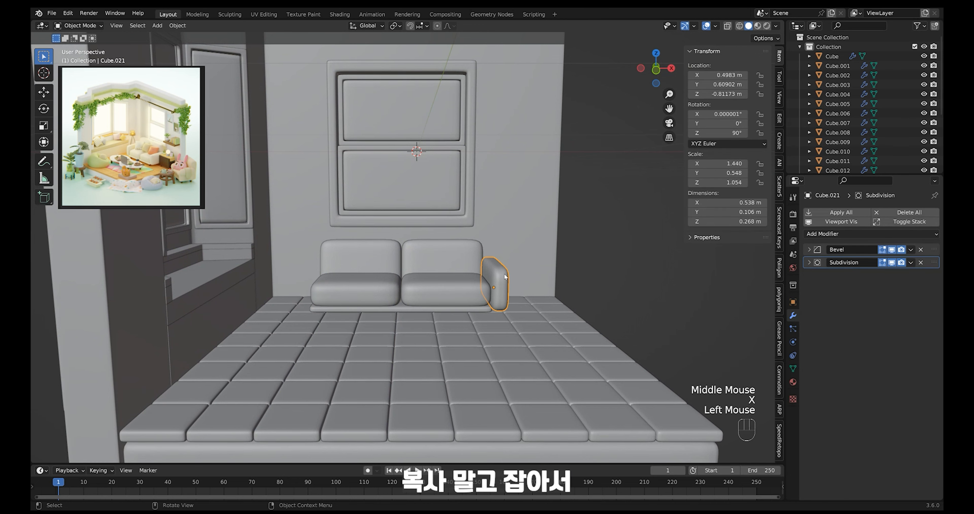
pyautogui.click(826, 235)
pyautogui.click(760, 343)
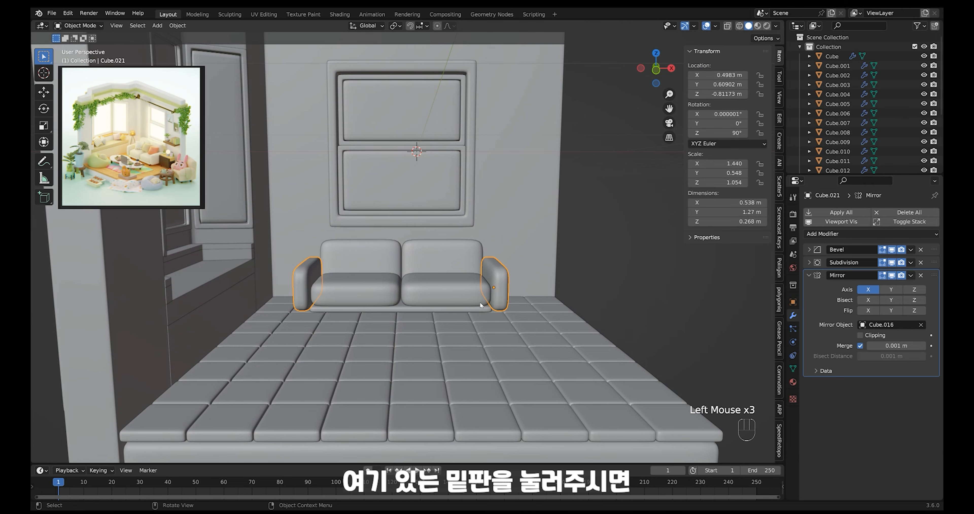
pyautogui.moveTo(481, 305); pyautogui.dragTo(358, 224, button='middle')
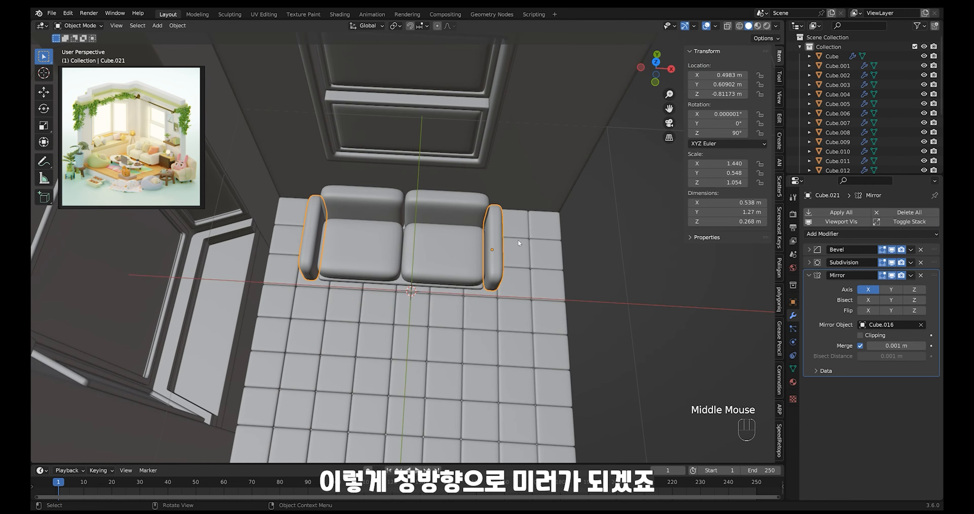
pyautogui.moveTo(528, 325); pyautogui.dragTo(598, 297, button='middle')
pyautogui.hotkey('shift', 'a')
pyautogui.moveTo(620, 295)
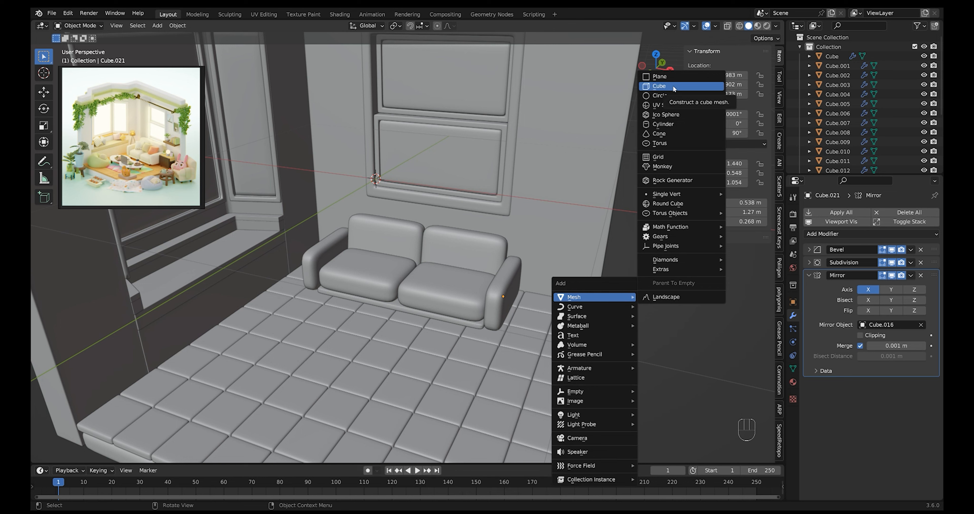
# Step: Duplicate the seat cushion beside the original armrest about 0.442 m forward along Y and set the copy's origin to its geometry
pyautogui.click(489, 301)
pyautogui.moveTo(489, 301); pyautogui.dragTo(458, 304, button='middle')
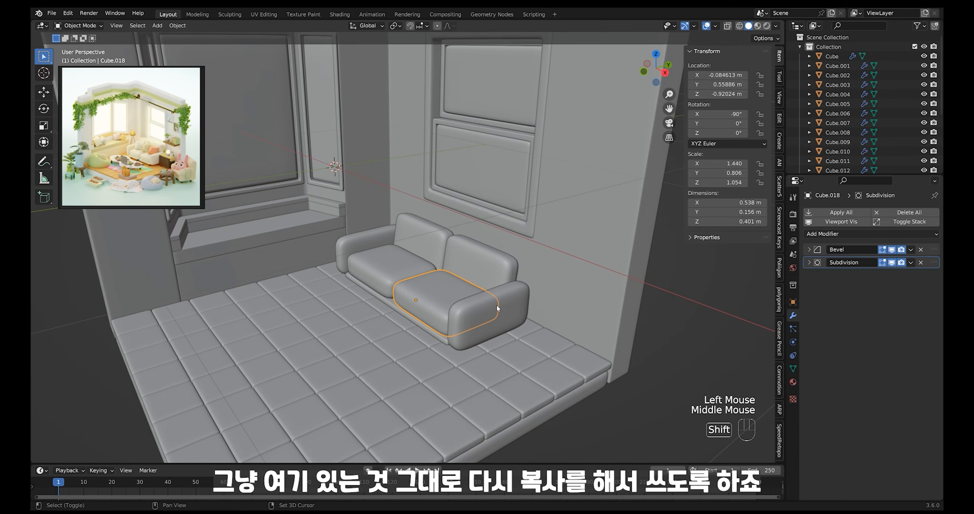
pyautogui.hotkey('shift', 'd')
pyautogui.press('y')
pyautogui.click(431, 323)
pyautogui.rightClick(427, 322)
pyautogui.moveTo(429, 320)
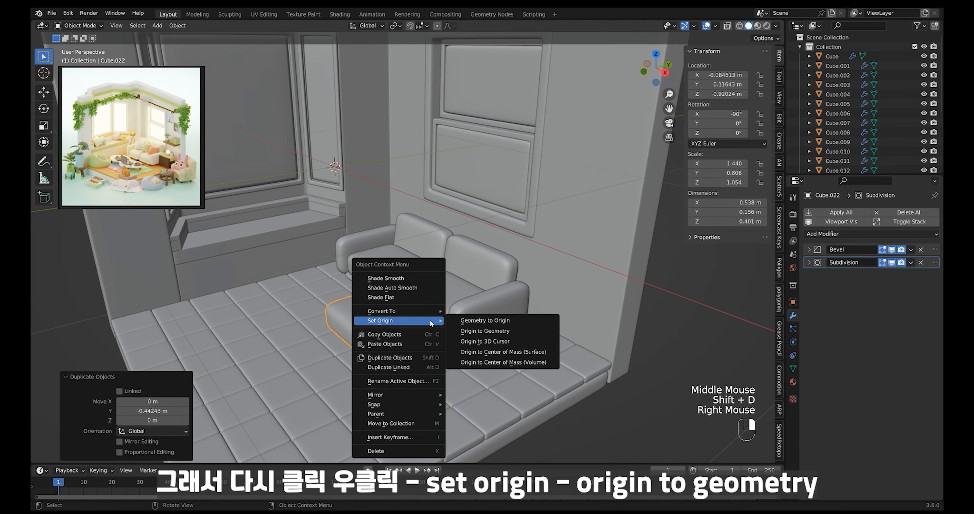
pyautogui.click(501, 332)
# Step: Shape the cushion copy into a small block by scaling it to 0.369 overall and 3.218 along Z
pyautogui.moveTo(501, 329); pyautogui.dragTo(533, 284, button='middle')
pyautogui.moveTo(533, 283)
pyautogui.keyDown('ctrl'); pyautogui.mouseDown(button='middle')
pyautogui.moveTo(526, 263)
pyautogui.moveTo(518, 279)
pyautogui.mouseUp(button='middle'); pyautogui.keyUp('ctrl')
pyautogui.press('s')
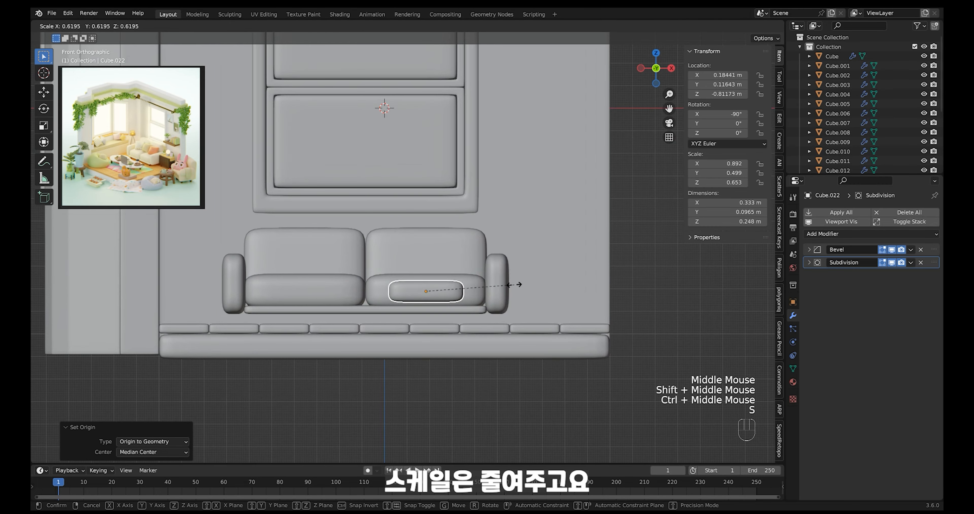
pyautogui.click(485, 291)
pyautogui.press('s')
pyautogui.press('z')
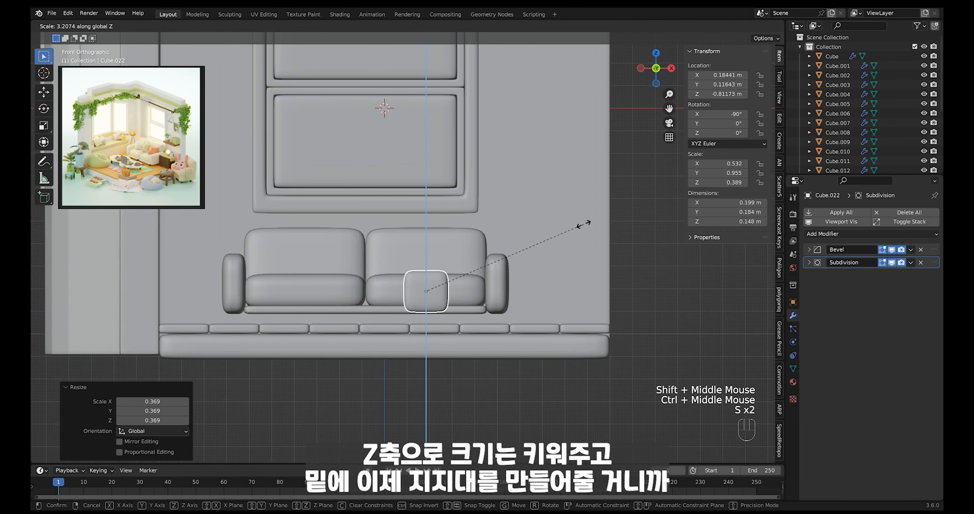
pyautogui.click(583, 228)
# Step: Lower the block about 0.139 m along Z and move it 0.21 m along X below the sofa's end
pyautogui.keyDown('shift'); pyautogui.moveTo(556, 264); pyautogui.dragTo(530, 242, button='middle'); pyautogui.keyUp('shift')
pyautogui.keyDown('ctrl'); pyautogui.moveTo(530, 242); pyautogui.dragTo(524, 256, button='middle'); pyautogui.keyUp('ctrl')
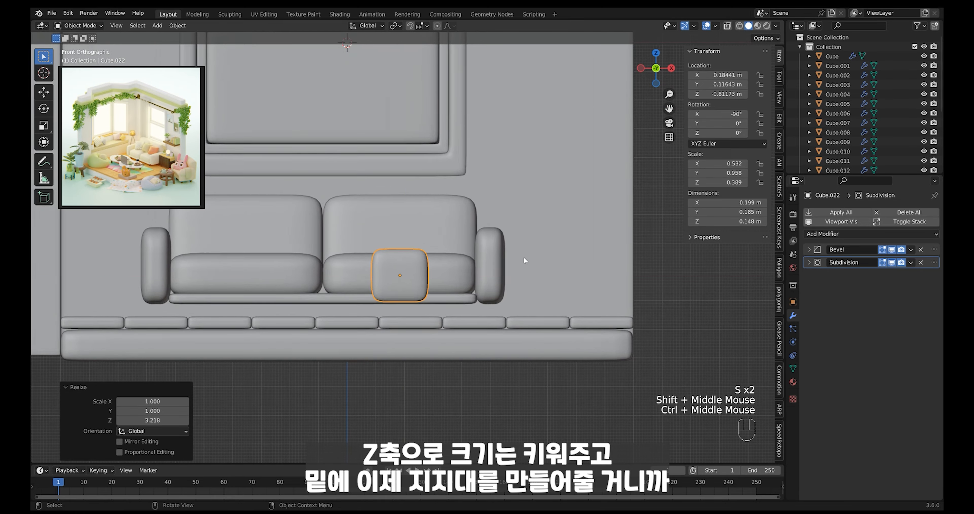
pyautogui.press('g')
pyautogui.press('z')
pyautogui.click(515, 296)
pyautogui.press('g')
pyautogui.press('x')
pyautogui.click(574, 315)
# Step: Scale the block down to about 0.34 and position it between the base's end and the floor as a leg
pyautogui.keyDown('shift'); pyautogui.moveTo(566, 317); pyautogui.dragTo(520, 260, button='middle'); pyautogui.keyUp('shift')
pyautogui.keyDown('ctrl'); pyautogui.moveTo(520, 259); pyautogui.dragTo(555, 269, button='middle'); pyautogui.keyUp('ctrl')
pyautogui.keyDown('ctrl'); pyautogui.moveTo(555, 270); pyautogui.dragTo(546, 252, button='middle'); pyautogui.keyUp('ctrl')
pyautogui.press('s')
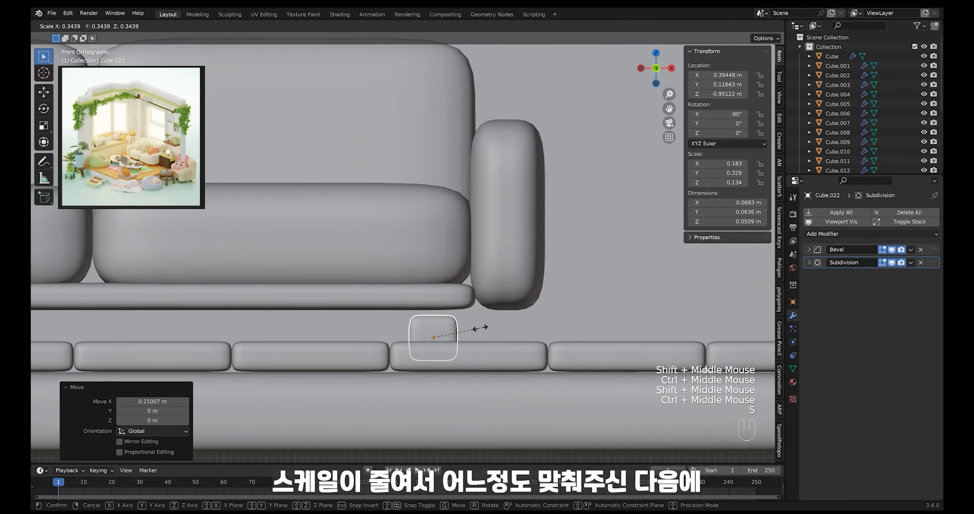
pyautogui.click(484, 328)
pyautogui.press('g')
pyautogui.press('z')
pyautogui.click(484, 318)
pyautogui.press('g')
pyautogui.click(490, 317)
# Step: Taper the sofa leg by scaling its bottom vertices to 0.579
pyautogui.press('Tab')
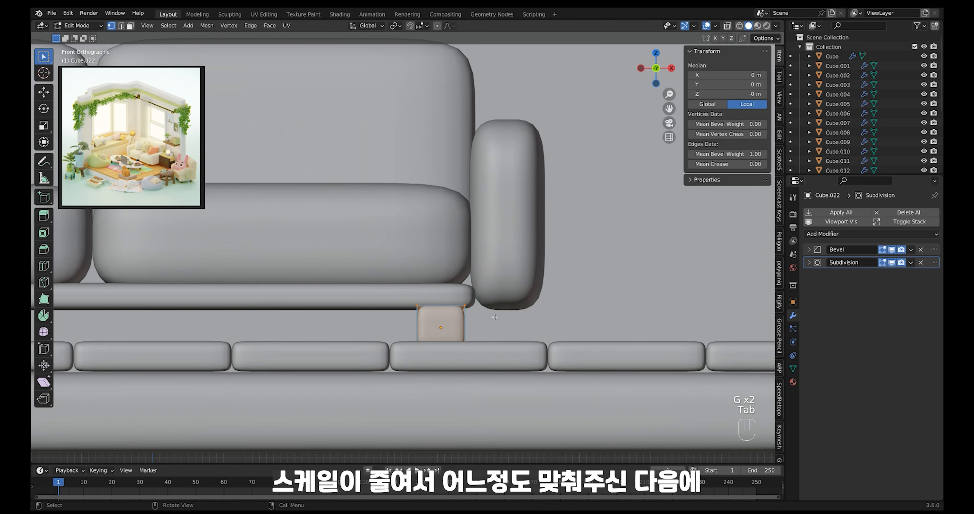
pyautogui.hotkey('alt', 'z')
pyautogui.moveTo(598, 311); pyautogui.dragTo(400, 390)
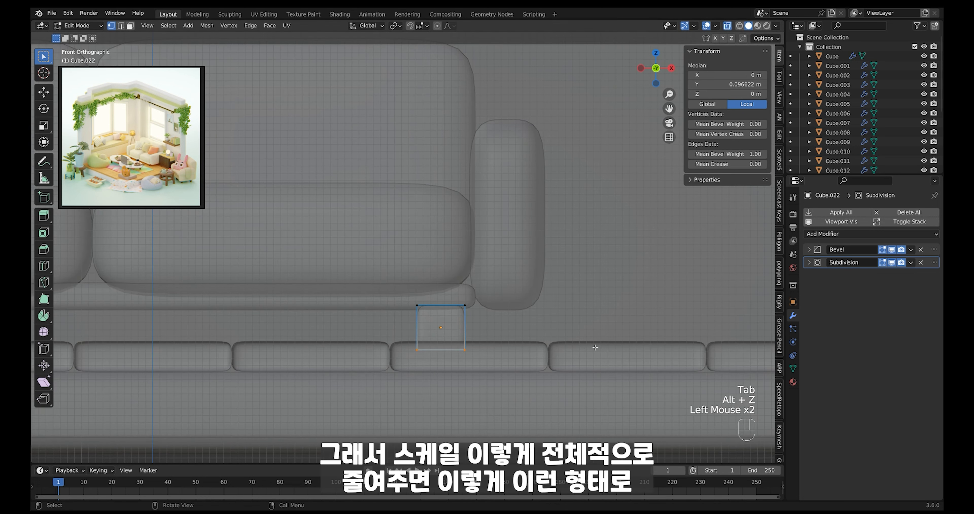
pyautogui.press('s')
pyautogui.click(531, 357)
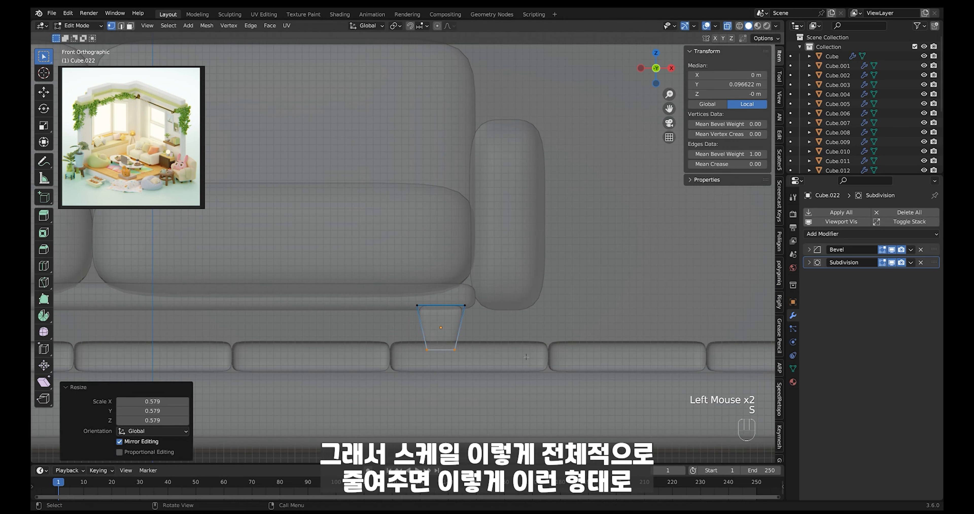
pyautogui.press('Tab')
pyautogui.hotkey('alt', 'z')
# Step: Move the leg about 0.271 m along Y to sit under the sofa's front corner
pyautogui.moveTo(536, 345); pyautogui.dragTo(424, 354, button='middle')
pyautogui.press('g')
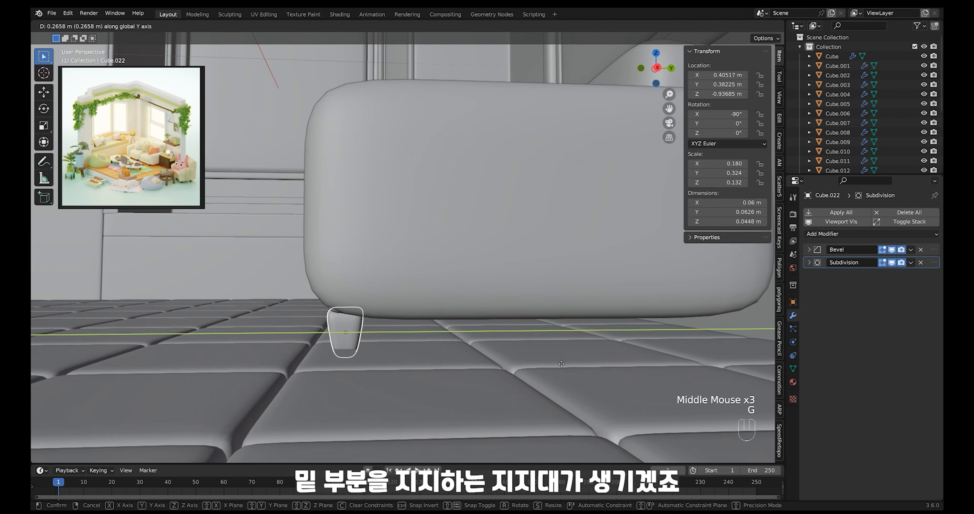
pyautogui.click(561, 364)
pyautogui.keyDown('alt'); pyautogui.moveTo(512, 364); pyautogui.dragTo(492, 416, button='middle'); pyautogui.keyUp('alt')
# Step: Select the whole sofa with its leg and raise it about 0.07 m along Z
pyautogui.keyDown('ctrl'); pyautogui.moveTo(341, 314); pyautogui.dragTo(337, 422, button='middle'); pyautogui.keyUp('ctrl')
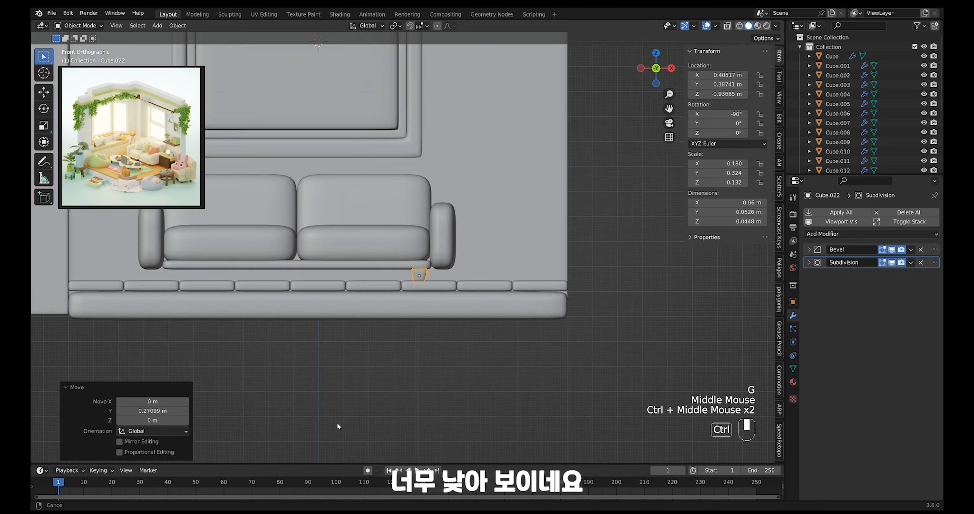
pyautogui.keyDown('shift'); pyautogui.moveTo(242, 261); pyautogui.dragTo(333, 290, button='middle'); pyautogui.keyUp('shift')
pyautogui.keyDown('ctrl'); pyautogui.moveTo(317, 280); pyautogui.dragTo(314, 293, button='middle'); pyautogui.keyUp('ctrl')
pyautogui.moveTo(293, 291); pyautogui.dragTo(557, 278)
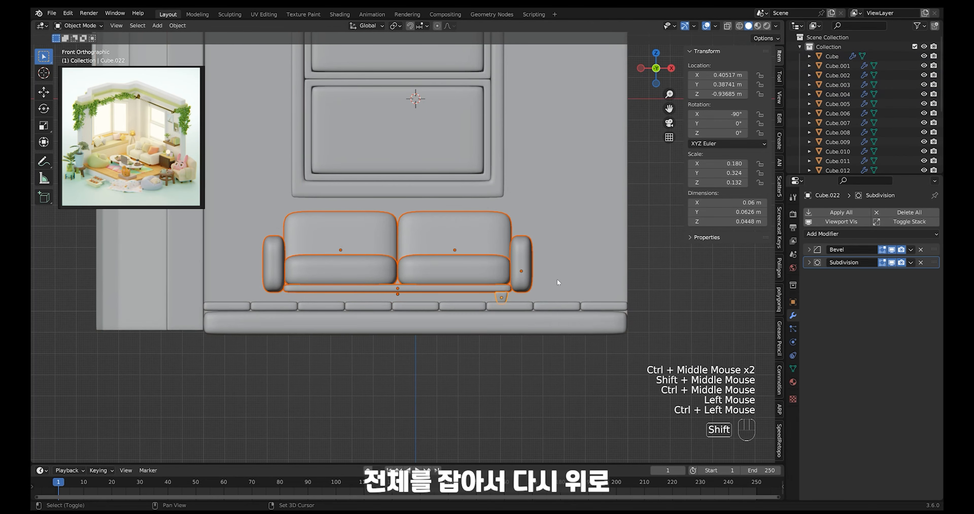
pyautogui.keyDown('shift'); pyautogui.moveTo(557, 279); pyautogui.dragTo(549, 326, button='middle'); pyautogui.keyUp('shift')
pyautogui.press('g')
pyautogui.moveTo(520, 354); pyautogui.dragTo(519, 342, button='middle')
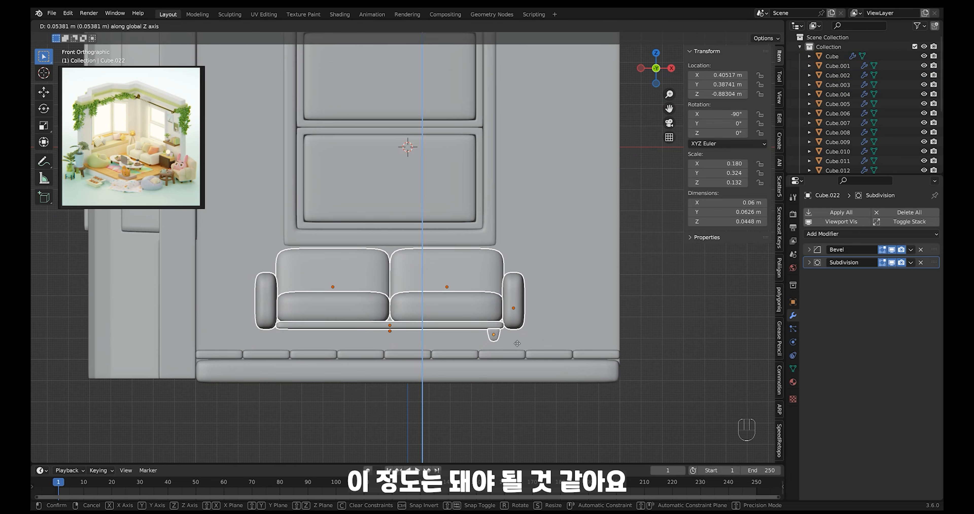
pyautogui.click(517, 340)
# Step: Scale the back cushions, seat cushions and armrests together to 1.096 along Z
pyautogui.click(489, 270)
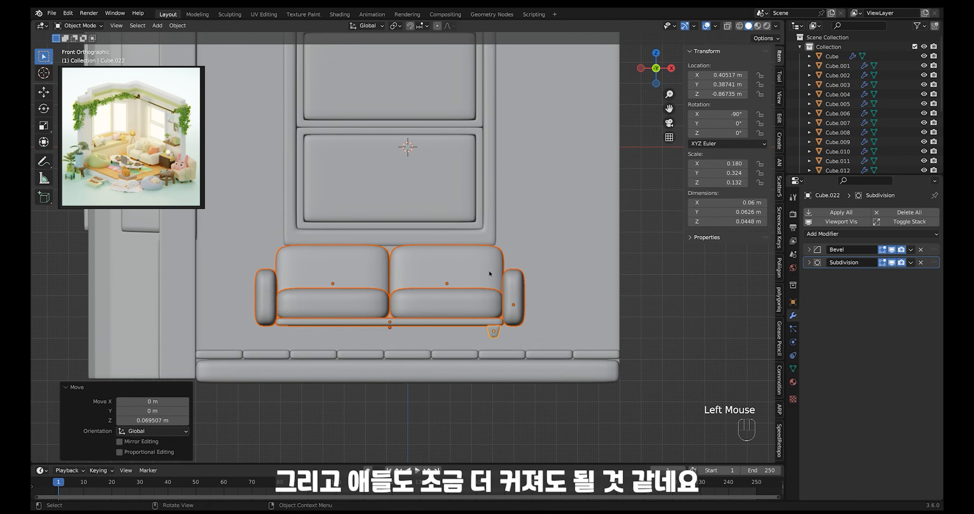
pyautogui.keyDown('shift'); pyautogui.click(376, 262); pyautogui.keyUp('shift')
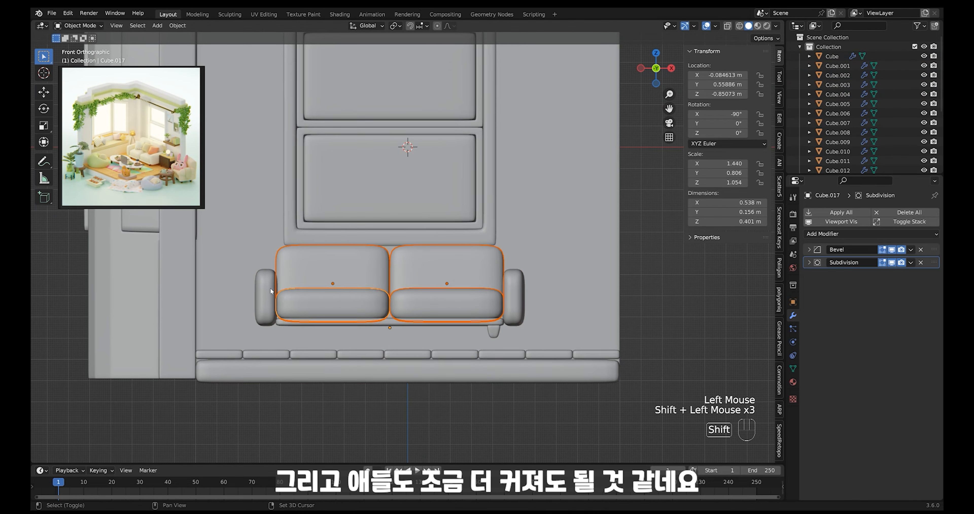
pyautogui.keyDown('shift'); pyautogui.click(513, 298); pyautogui.keyUp('shift')
pyautogui.keyDown('shift'); pyautogui.click(514, 298); pyautogui.keyUp('shift')
pyautogui.press('s')
pyautogui.press('z')
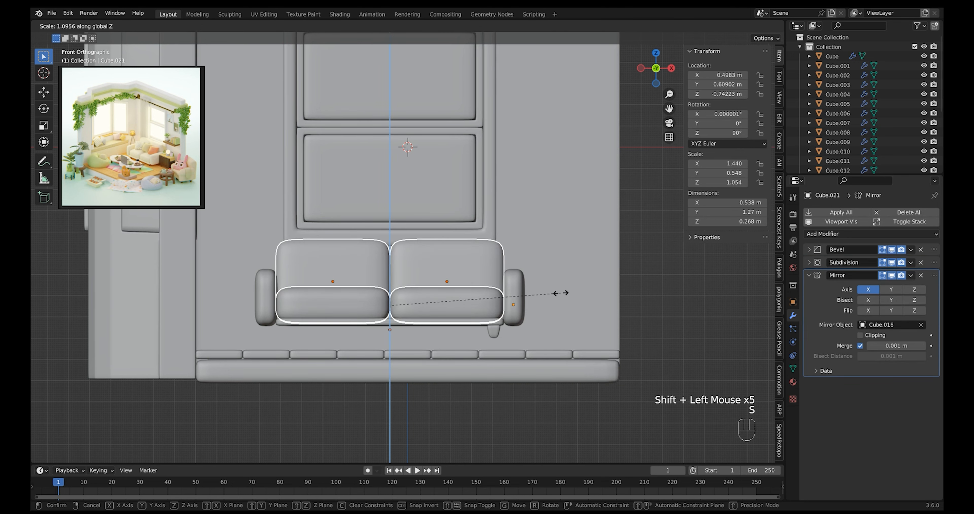
pyautogui.rightClick(562, 293)
pyautogui.keyDown('shift'); pyautogui.click(518, 288); pyautogui.keyUp('shift')
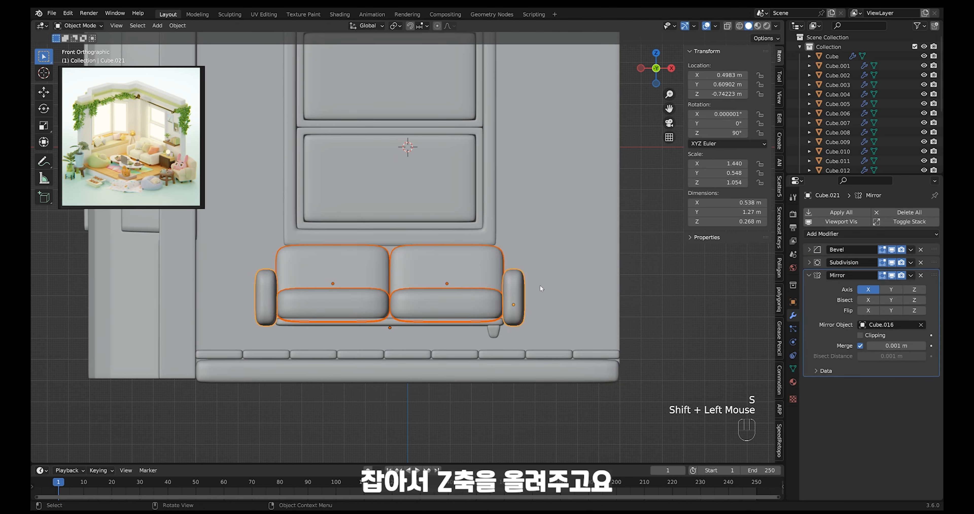
pyautogui.press('s')
pyautogui.press('z')
pyautogui.click(569, 309)
# Step: Raise the enlarged cushions and armrests along Z so they sit on the sofa base
pyautogui.press('g')
pyautogui.press('z')
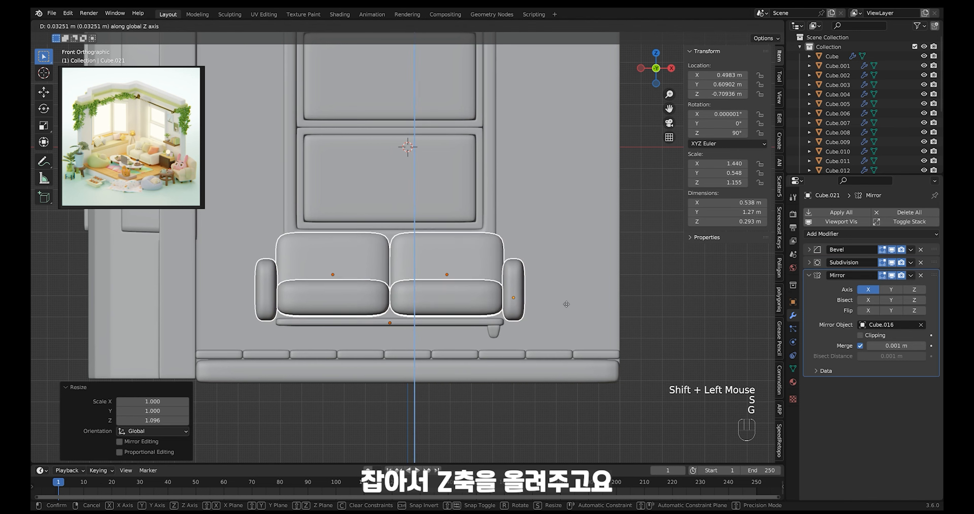
pyautogui.click(566, 309)
# Step: Select all sofa parts, leaving out the window frame, and lower them about 0.046 m along Z
pyautogui.click(635, 271)
pyautogui.keyDown('ctrl'); pyautogui.moveTo(636, 271); pyautogui.dragTo(595, 284, button='middle'); pyautogui.keyUp('ctrl')
pyautogui.moveTo(596, 284)
pyautogui.mouseDown(button='middle')
pyautogui.moveTo(544, 319)
pyautogui.moveTo(583, 307)
pyautogui.moveTo(579, 280)
pyautogui.mouseUp(button='middle')
pyautogui.click(506, 356)
pyautogui.moveTo(509, 357); pyautogui.dragTo(540, 337, button='middle')
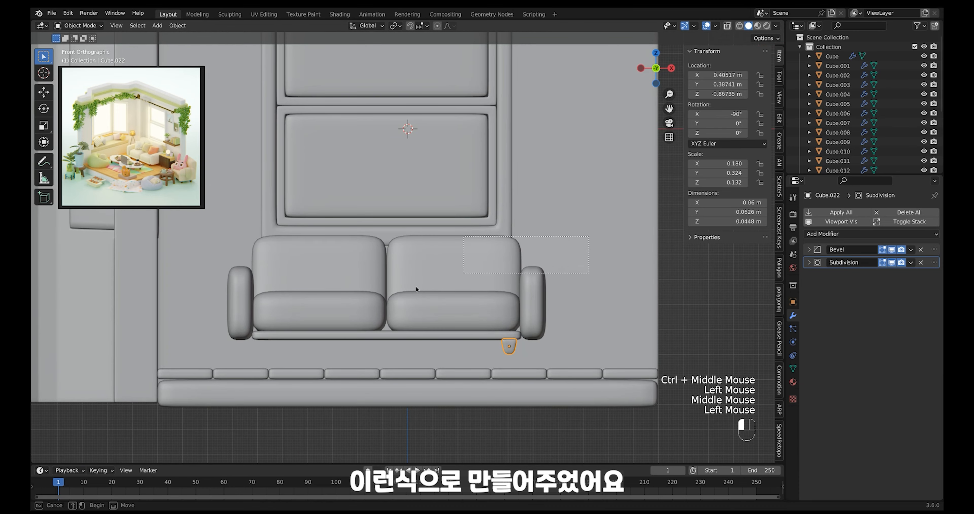
pyautogui.moveTo(416, 288); pyautogui.dragTo(226, 348)
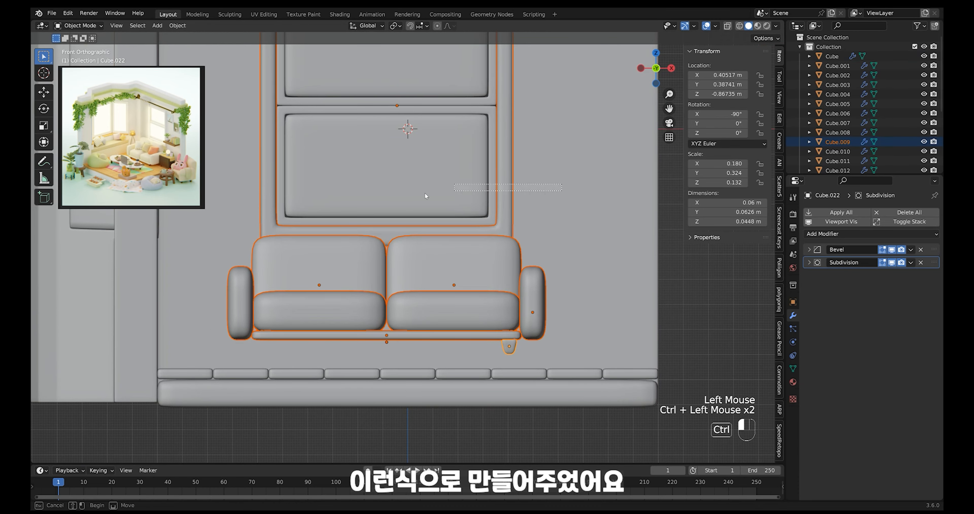
pyautogui.keyDown('ctrl'); pyautogui.moveTo(425, 196); pyautogui.dragTo(427, 197); pyautogui.keyUp('ctrl')
pyautogui.press('g')
pyautogui.click(548, 362)
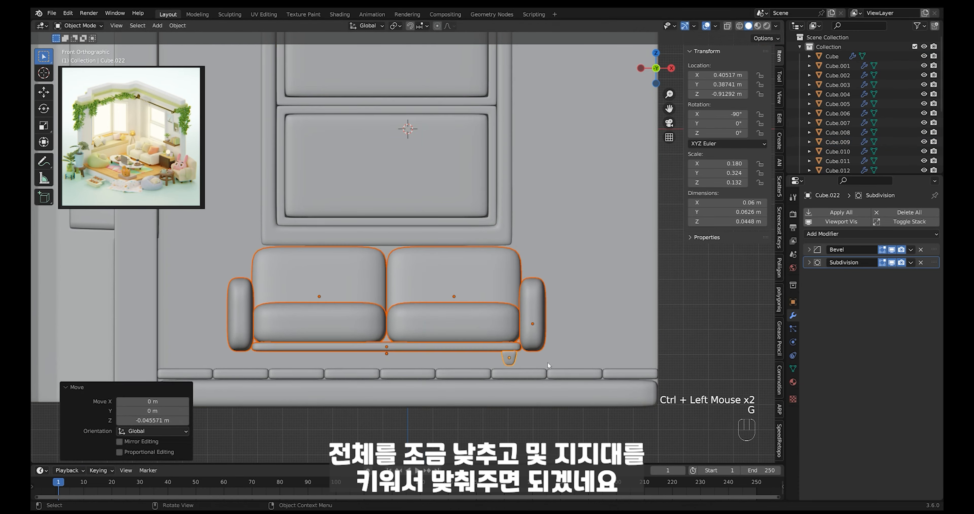
# Step: Stretch the leg along Z to about 0.082 m tall and lower it about 0.009 m to meet the floor
pyautogui.click(511, 357)
pyautogui.press('s')
pyautogui.click(532, 366)
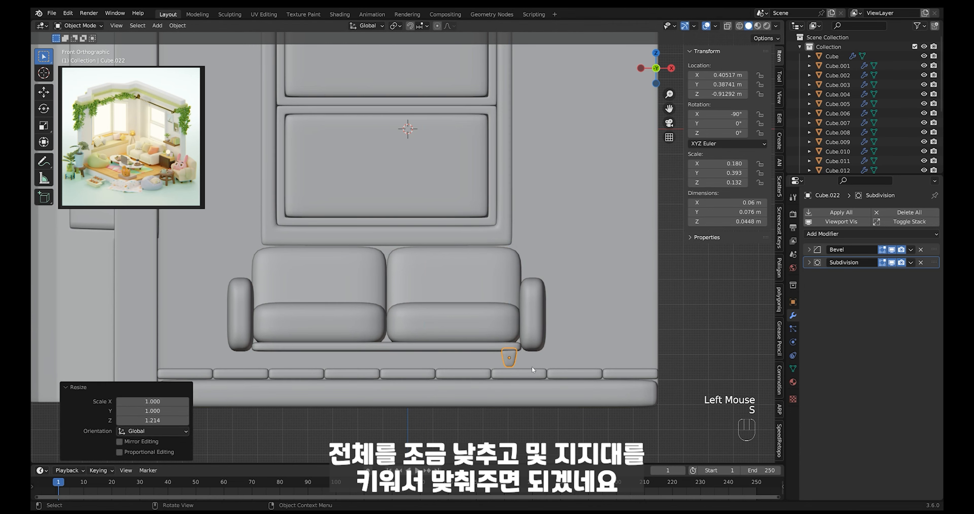
pyautogui.press('s')
pyautogui.click(533, 368)
pyautogui.press('g')
pyautogui.click(531, 370)
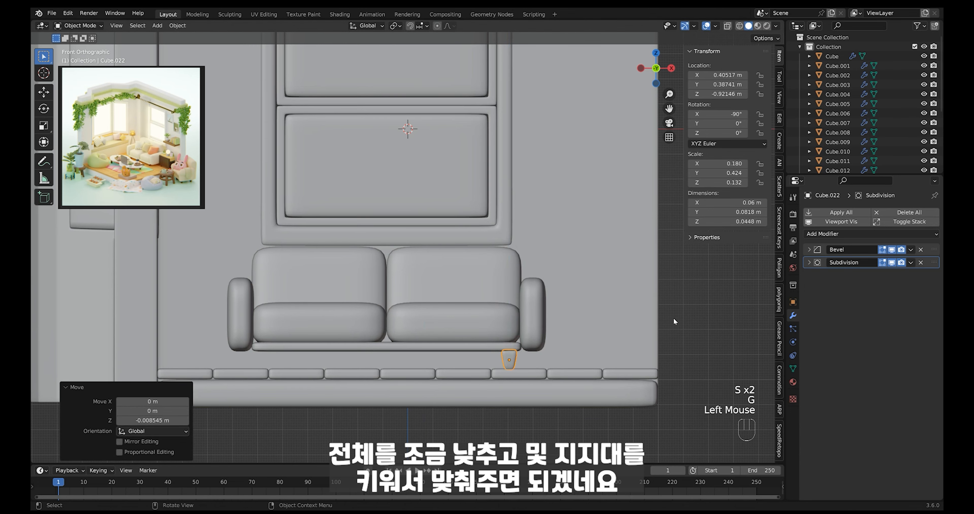
# Step: Add a Mirror modifier to the leg on the X axis, with the sofa base Cube.016 as mirror object
pyautogui.keyDown('ctrl'); pyautogui.moveTo(674, 321); pyautogui.dragTo(599, 391, button='middle'); pyautogui.keyUp('ctrl')
pyautogui.keyDown('ctrl'); pyautogui.moveTo(599, 390); pyautogui.dragTo(590, 350, button='middle'); pyautogui.keyUp('ctrl')
pyautogui.click(486, 354)
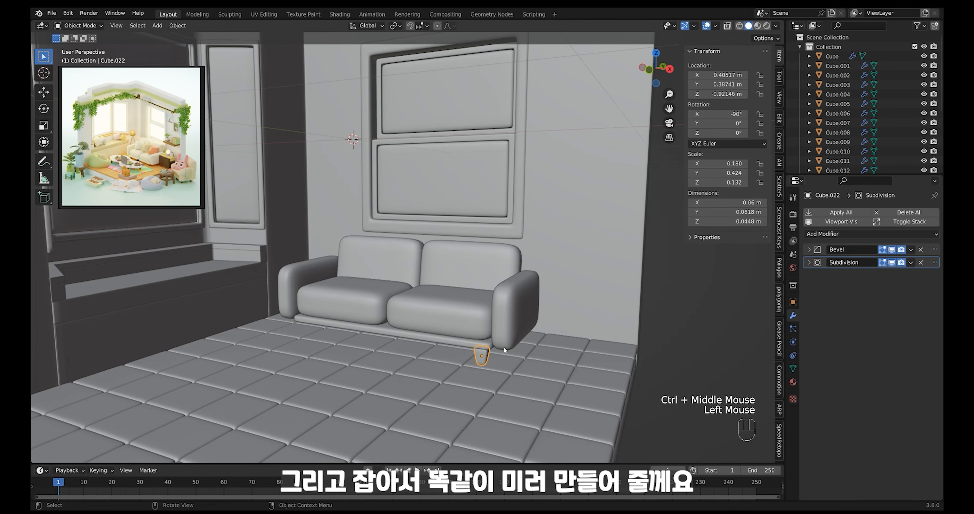
pyautogui.click(832, 233)
pyautogui.click(755, 344)
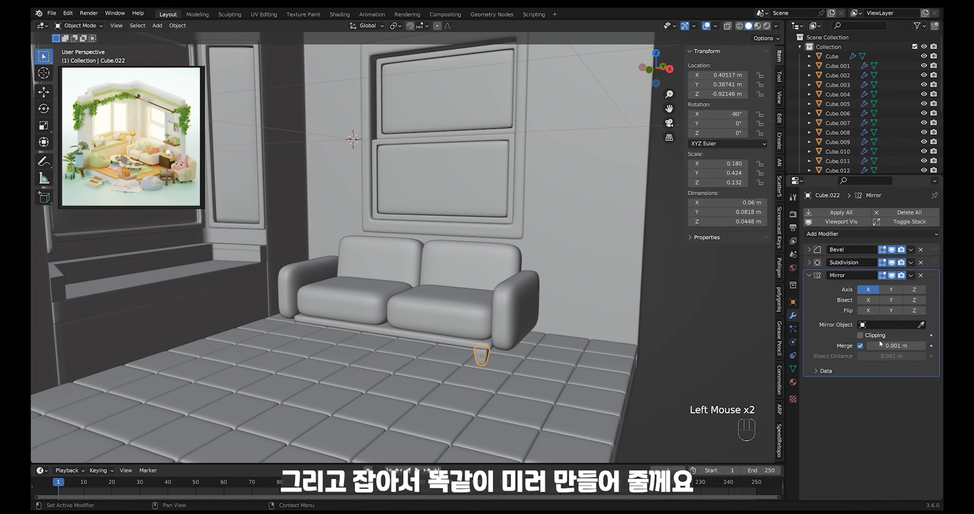
pyautogui.click(921, 324)
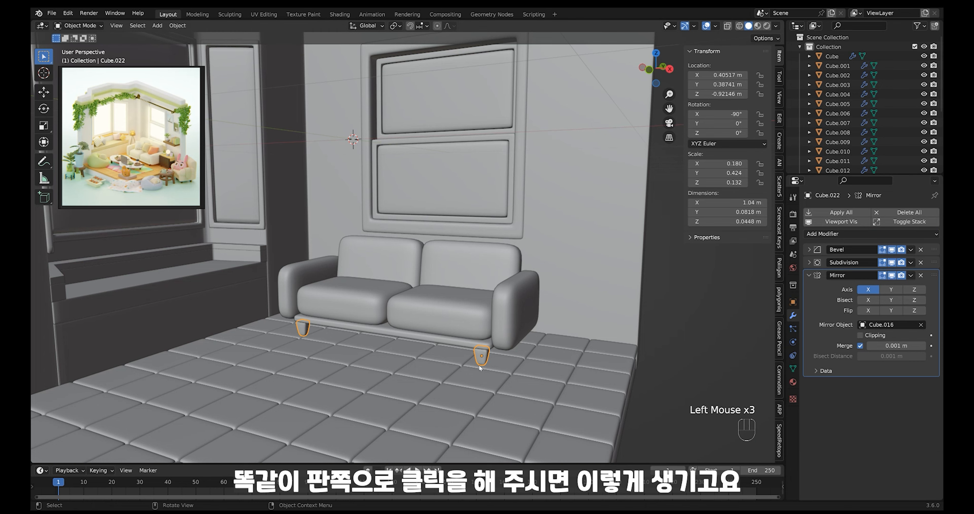
# Step: Extend the leg's mirror to the Z axis as well, leaving Y off, to create the rear legs
pyautogui.moveTo(480, 368); pyautogui.dragTo(481, 355, button='middle')
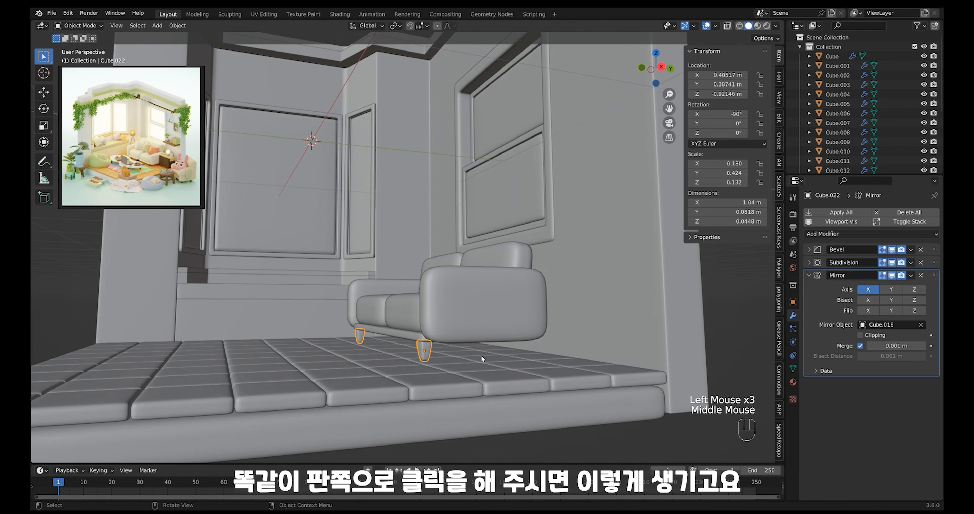
pyautogui.click(891, 289)
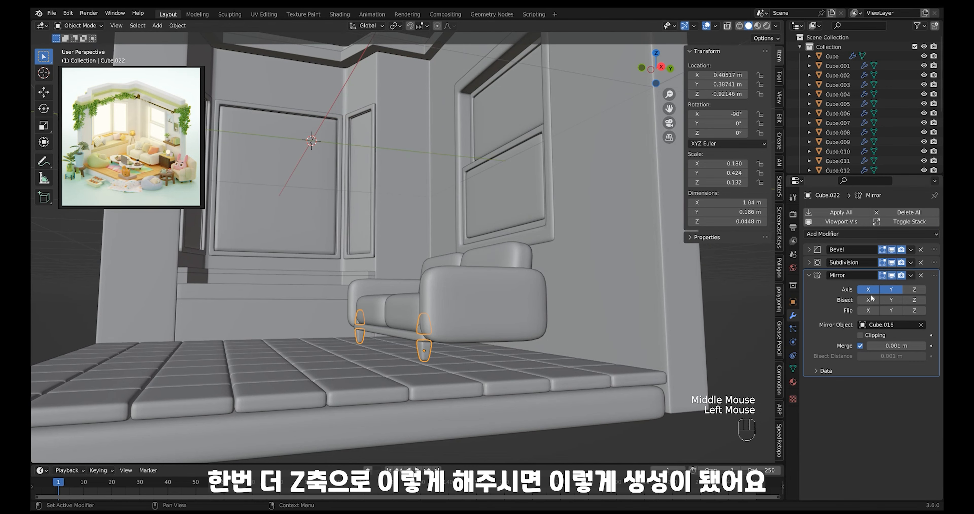
pyautogui.click(915, 289)
pyautogui.moveTo(564, 367); pyautogui.dragTo(507, 360, button='middle')
pyautogui.moveTo(502, 362); pyautogui.dragTo(496, 330, button='middle')
pyautogui.click(571, 359)
# Step: Duplicate the seat cushion near the sofa's outer end, place the copy on the open floor, and set its origin to geometry
pyautogui.keyDown('ctrl'); pyautogui.moveTo(496, 331); pyautogui.dragTo(458, 319, button='middle'); pyautogui.keyUp('ctrl')
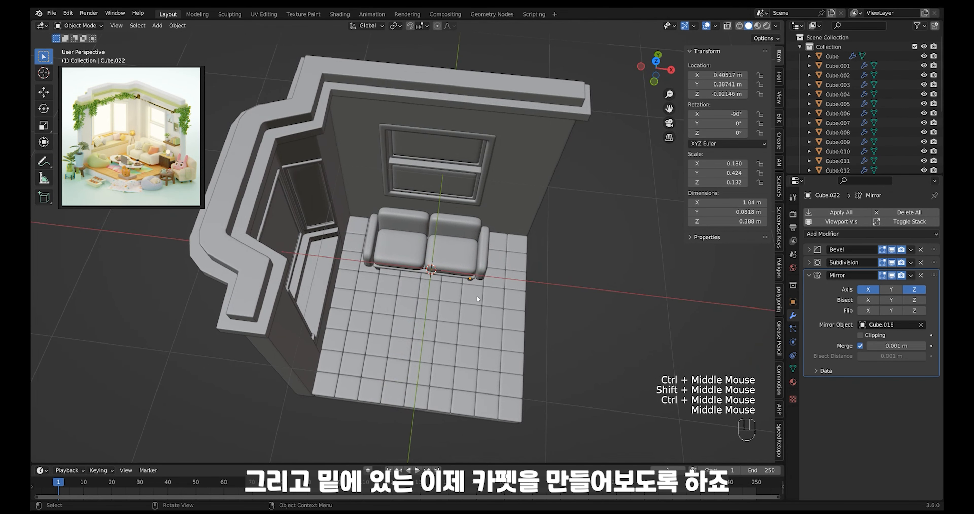
pyautogui.click(462, 259)
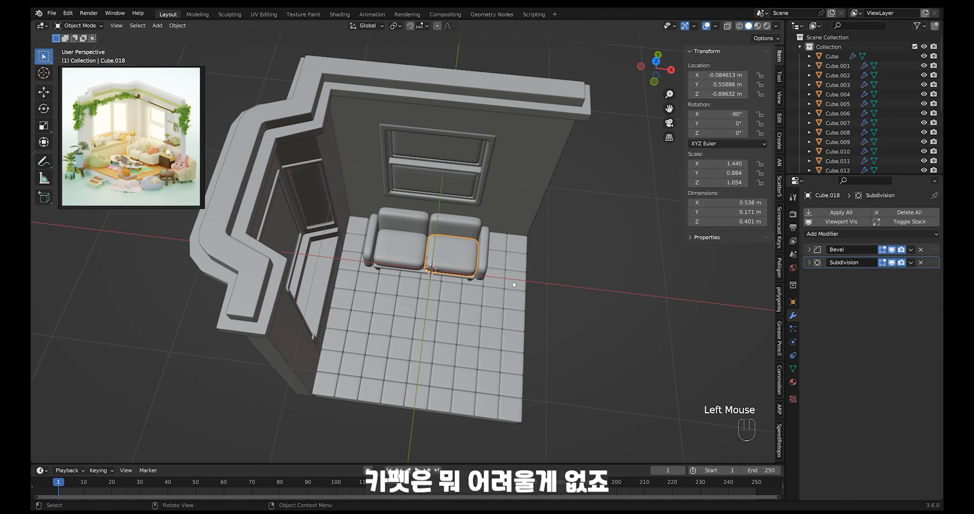
pyautogui.moveTo(513, 282); pyautogui.dragTo(495, 298, button='middle')
pyautogui.hotkey('shift', 'd')
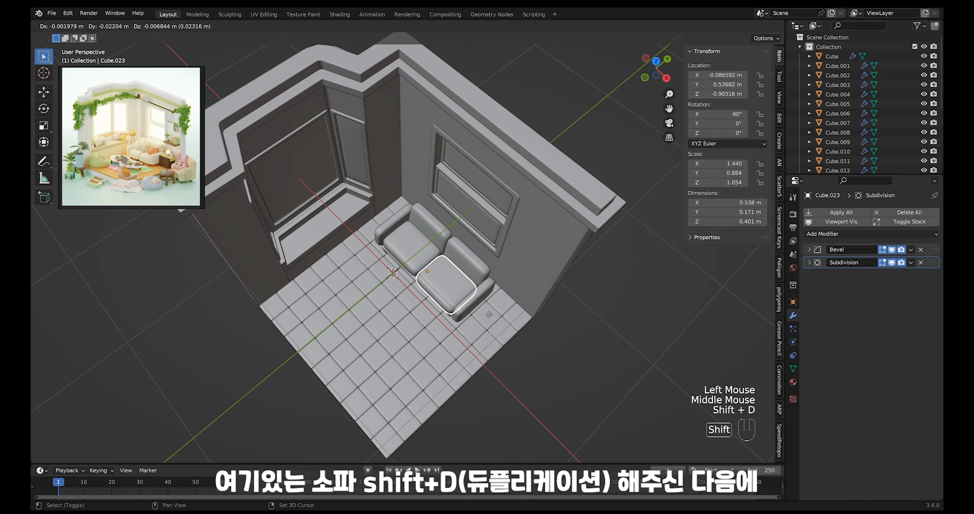
pyautogui.click(443, 355)
pyautogui.moveTo(443, 355); pyautogui.dragTo(554, 293, button='middle')
pyautogui.rightClick(447, 317)
pyautogui.moveTo(465, 312)
pyautogui.click(506, 320)
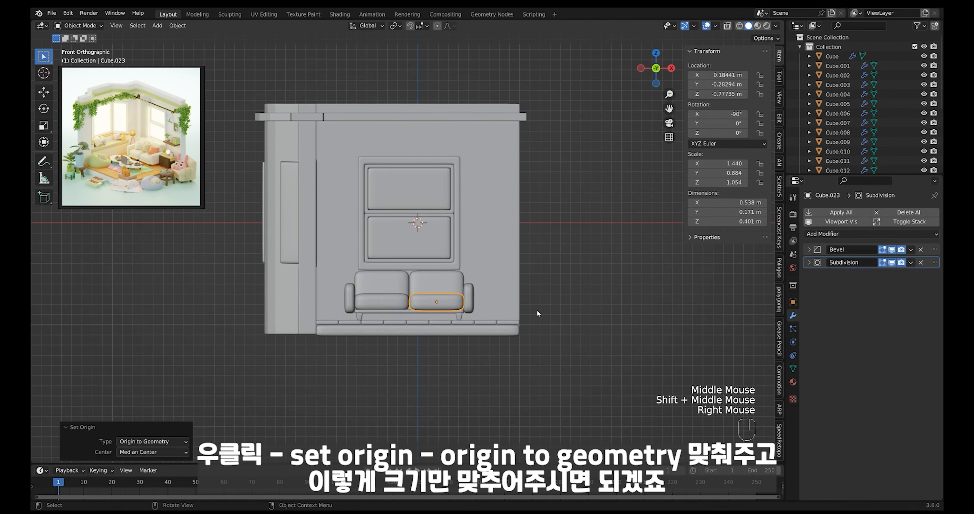
# Step: Flatten the duplicated cushion along Z into a carpet slab about 0.03 m thick
pyautogui.press('s')
pyautogui.press('z')
pyautogui.click(472, 302)
pyautogui.keyDown('ctrl'); pyautogui.moveTo(472, 302); pyautogui.dragTo(523, 256, button='middle'); pyautogui.keyUp('ctrl')
pyautogui.keyDown('ctrl'); pyautogui.moveTo(523, 255); pyautogui.dragTo(514, 287, button='middle'); pyautogui.keyUp('ctrl')
pyautogui.press('s')
pyautogui.press('z')
pyautogui.click(525, 295)
pyautogui.keyDown('shift'); pyautogui.moveTo(514, 287); pyautogui.dragTo(509, 282, button='middle'); pyautogui.keyUp('shift')
pyautogui.keyDown('ctrl'); pyautogui.moveTo(509, 281); pyautogui.dragTo(501, 260, button='middle'); pyautogui.keyUp('ctrl')
# Step: Set the carpet's bevel limit method to Angle and its profile shape to 0.52
pyautogui.click(816, 251)
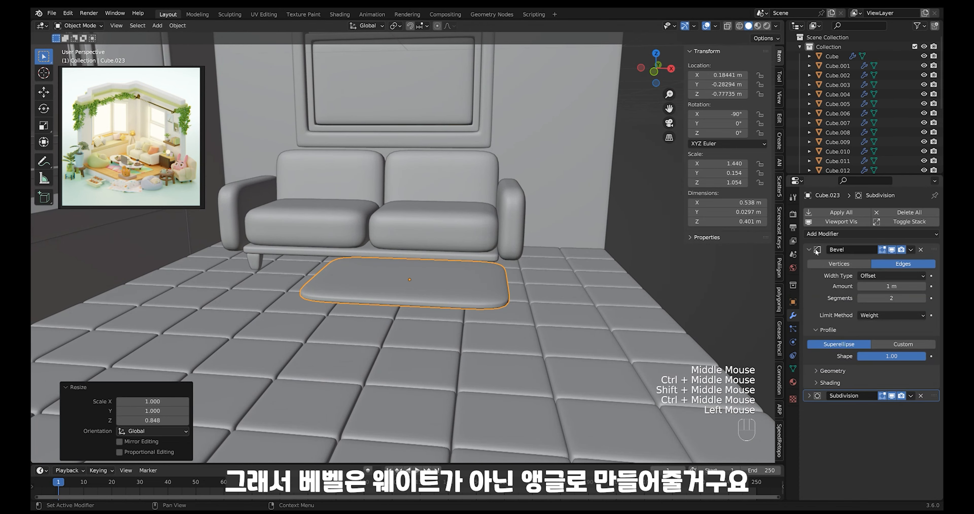
pyautogui.click(894, 315)
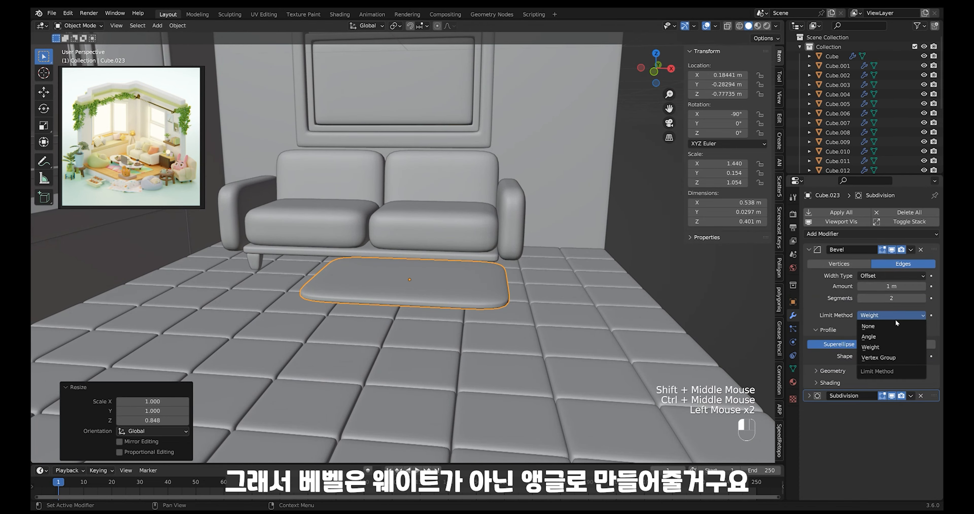
pyautogui.click(890, 335)
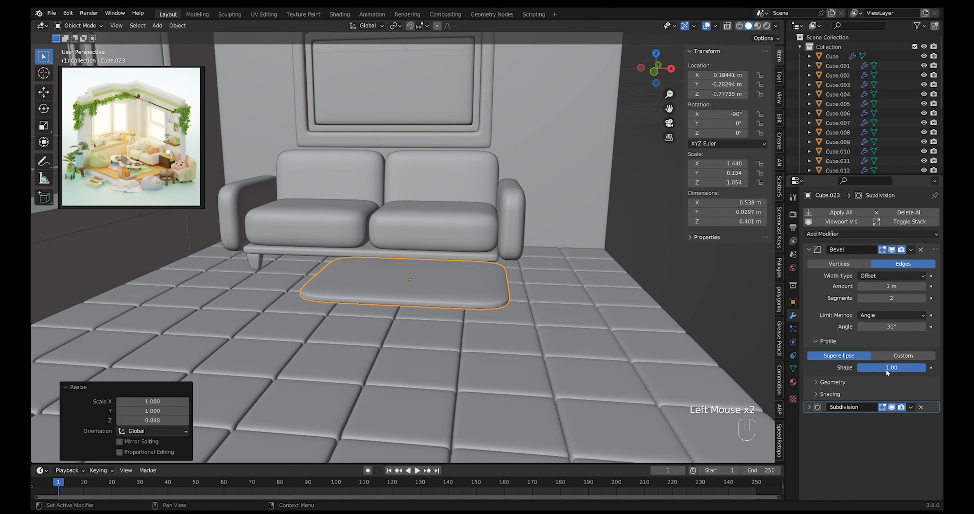
pyautogui.click(894, 368)
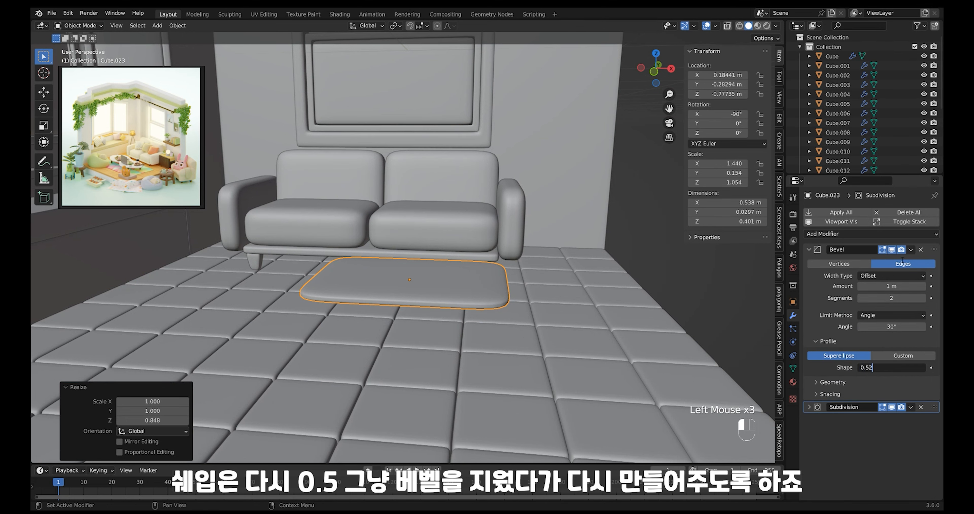
pyautogui.write('0.52')
pyautogui.press('Return')
# Step: Replace the carpet's Bevel modifier with a new one and place it above the Subdivision modifier
pyautogui.click(921, 249)
pyautogui.click(910, 235)
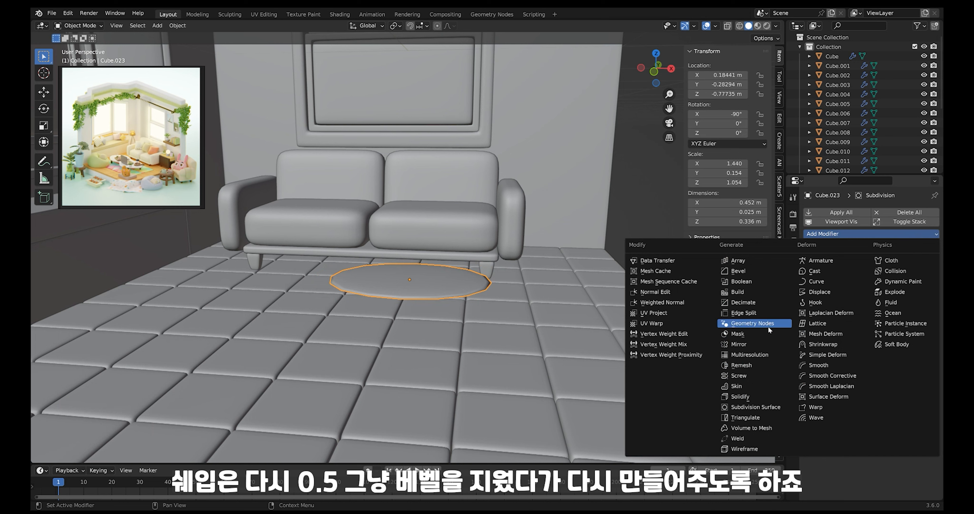
pyautogui.click(759, 273)
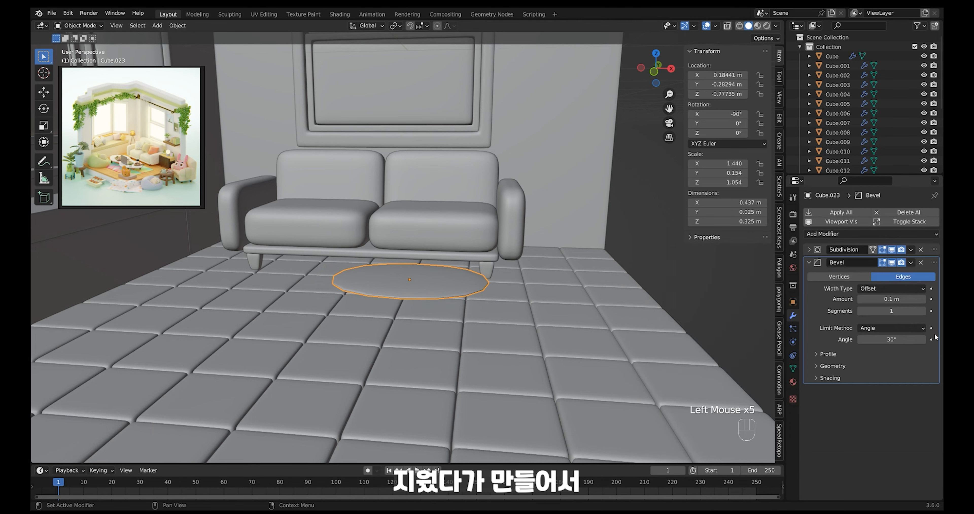
pyautogui.moveTo(934, 263); pyautogui.dragTo(934, 245)
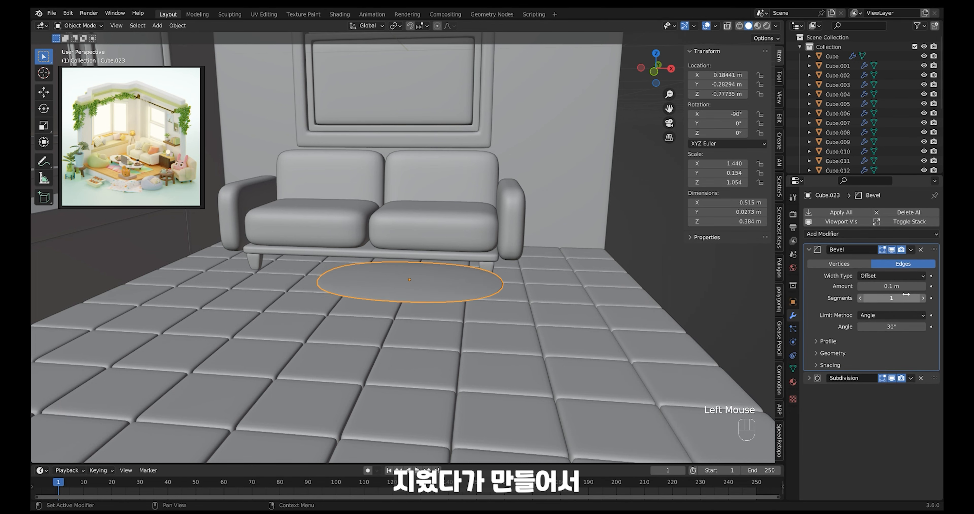
# Step: Set the carpet's new bevel to 2 segments and an amount of 0.019 m for a sharper edge
pyautogui.click(922, 298)
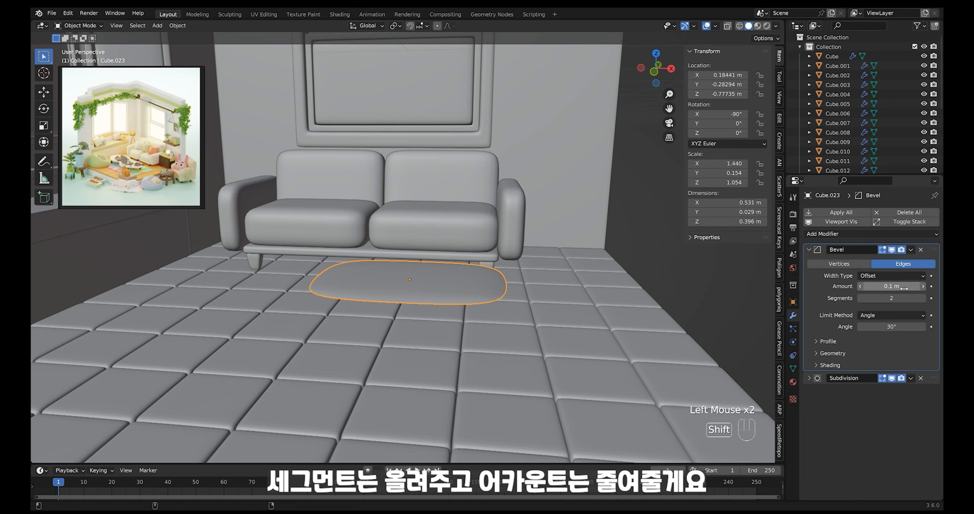
pyautogui.keyDown('shift'); pyautogui.moveTo(896, 287); pyautogui.dragTo(882, 286); pyautogui.keyUp('shift')
pyautogui.moveTo(479, 219); pyautogui.dragTo(507, 277, button='middle')
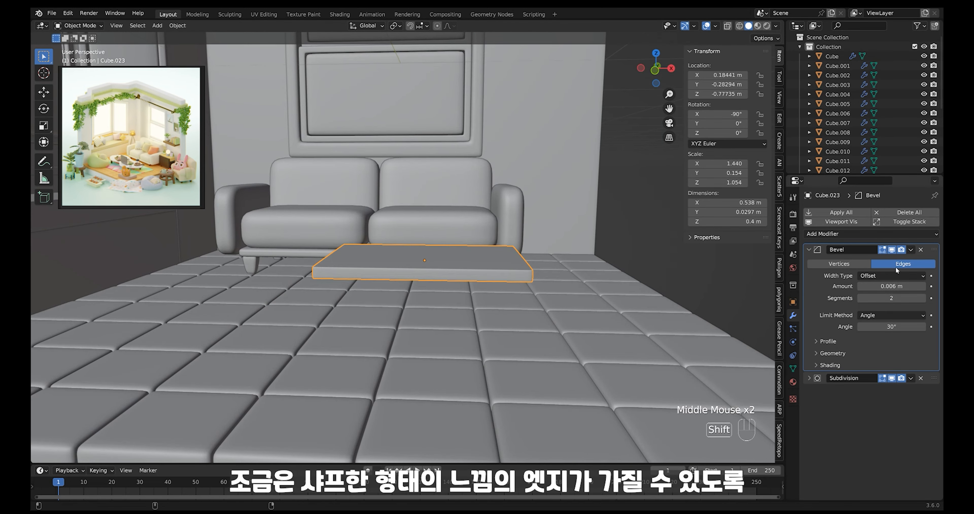
pyautogui.keyDown('shift'); pyautogui.click(893, 285); pyautogui.keyUp('shift')
pyautogui.keyDown('shift'); pyautogui.moveTo(892, 286); pyautogui.dragTo(907, 286); pyautogui.keyUp('shift')
# Step: Thin the carpet by scaling it to 0.511 along Z
pyautogui.press('s')
pyautogui.press('z')
pyautogui.moveTo(507, 265); pyautogui.dragTo(548, 389, button='middle')
pyautogui.click(537, 278)
# Step: In top view, move the carpet about -0.702 m along X toward the bay window
pyautogui.keyDown('ctrl'); pyautogui.moveTo(548, 389); pyautogui.dragTo(559, 396, button='middle'); pyautogui.keyUp('ctrl')
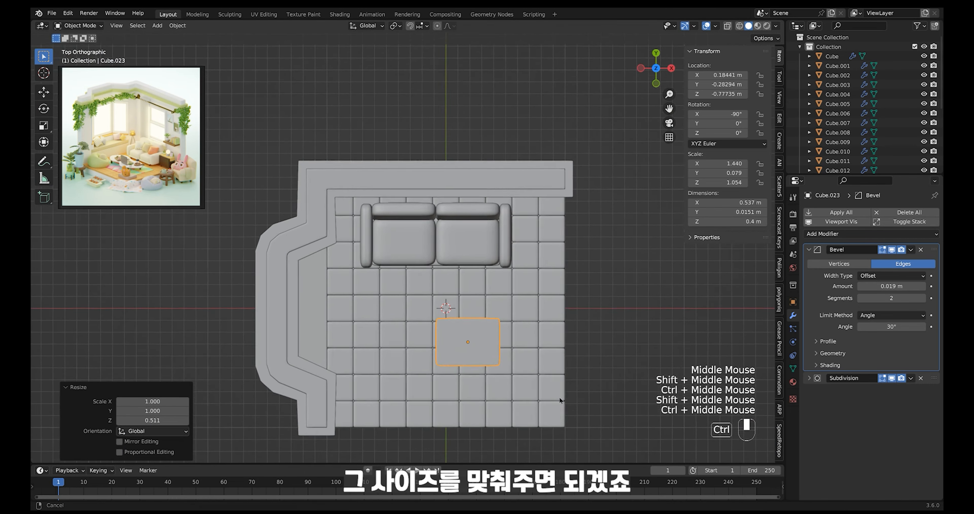
pyautogui.press('g')
pyautogui.press('x')
pyautogui.click(468, 394)
# Step: Scale the carpet along Y by 1.429 and again by 1.262, and shift it about 0.089 m along Y
pyautogui.press('s')
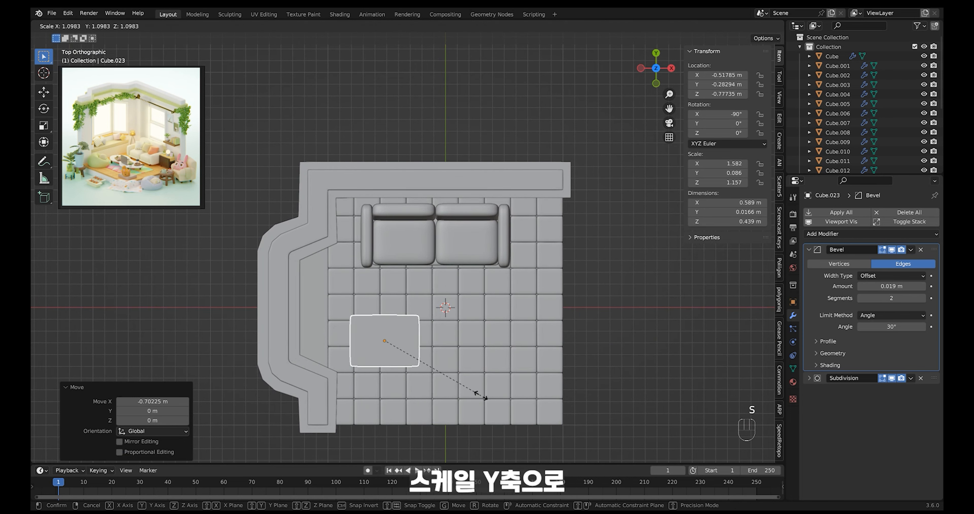
pyautogui.press('y')
pyautogui.click(480, 437)
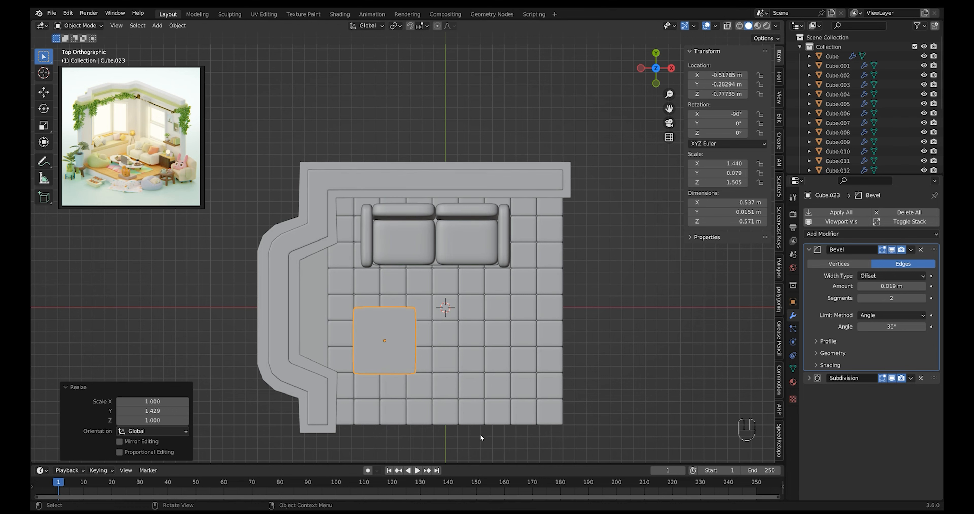
pyautogui.press('s')
pyautogui.press('y')
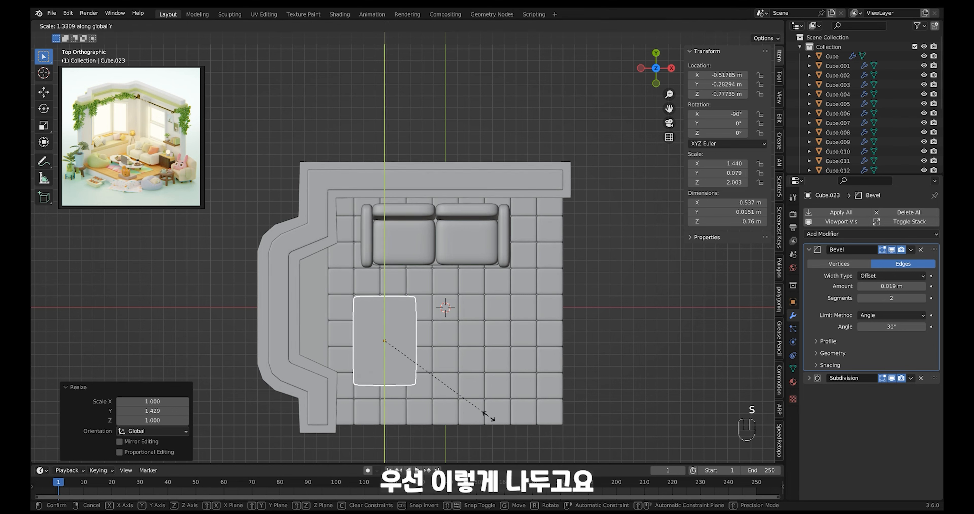
pyautogui.press('g')
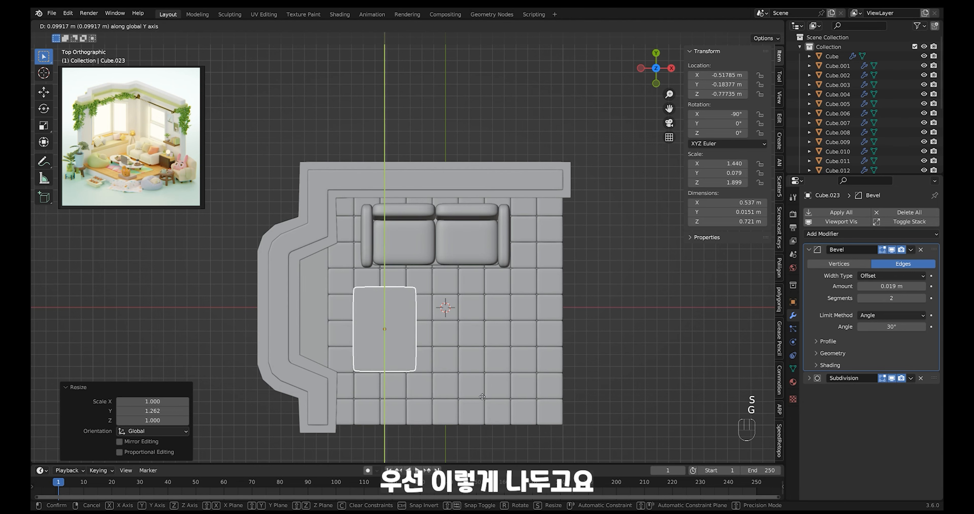
pyautogui.click(481, 397)
pyautogui.keyDown('ctrl'); pyautogui.moveTo(481, 397); pyautogui.dragTo(480, 349, button='middle'); pyautogui.keyUp('ctrl')
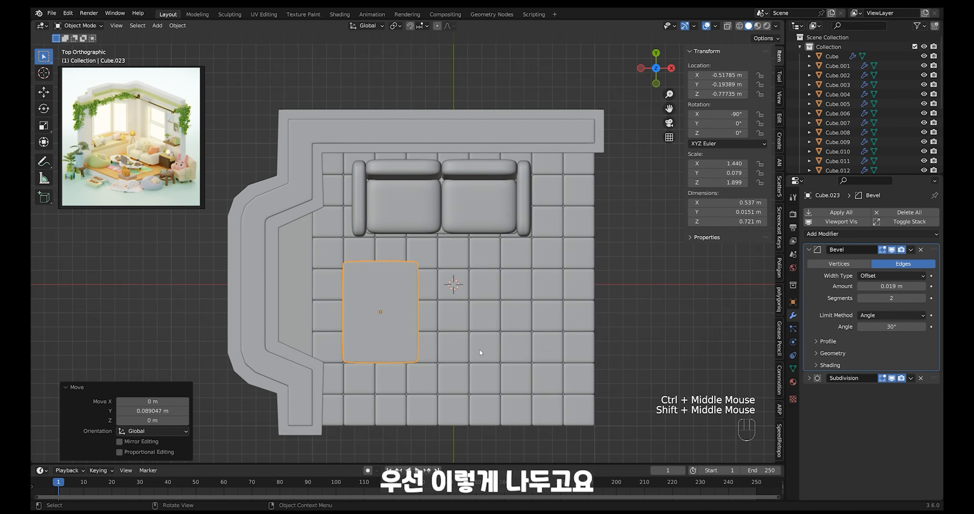
# Step: Lengthen the carpet by moving the vertices of its side farthest from the bay window about 0.896 m along X
pyautogui.press('Tab')
pyautogui.hotkey('alt', 'z')
pyautogui.moveTo(532, 199); pyautogui.dragTo(389, 429)
pyautogui.hotkey('alt', 'z')
pyautogui.press('g')
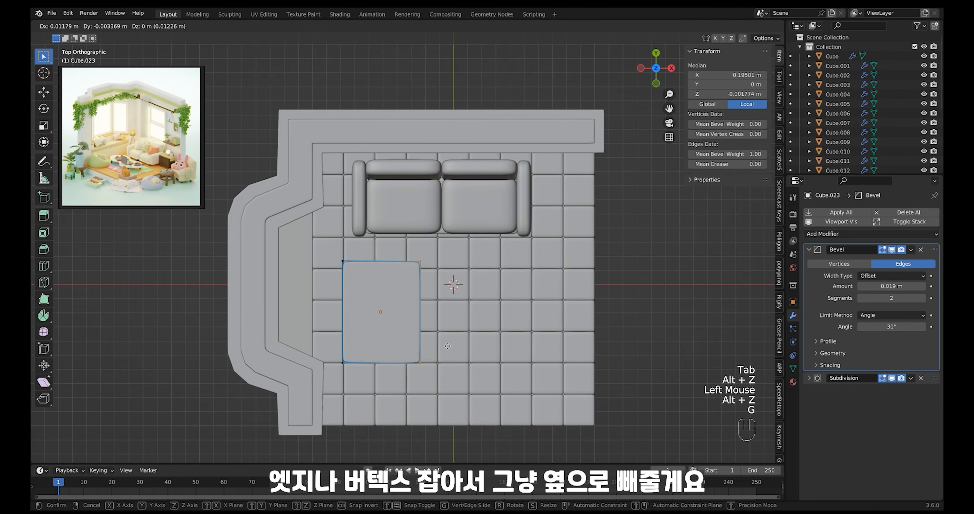
pyautogui.press('x')
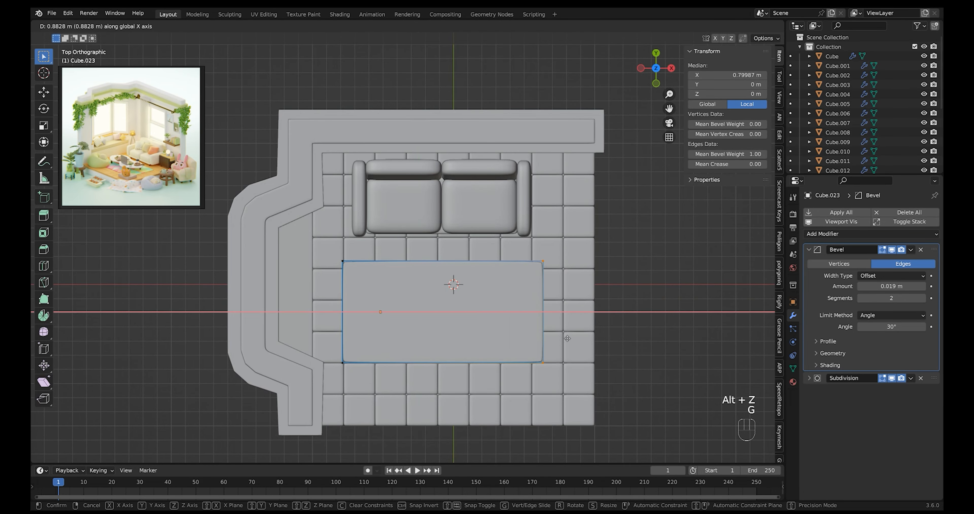
pyautogui.click(569, 338)
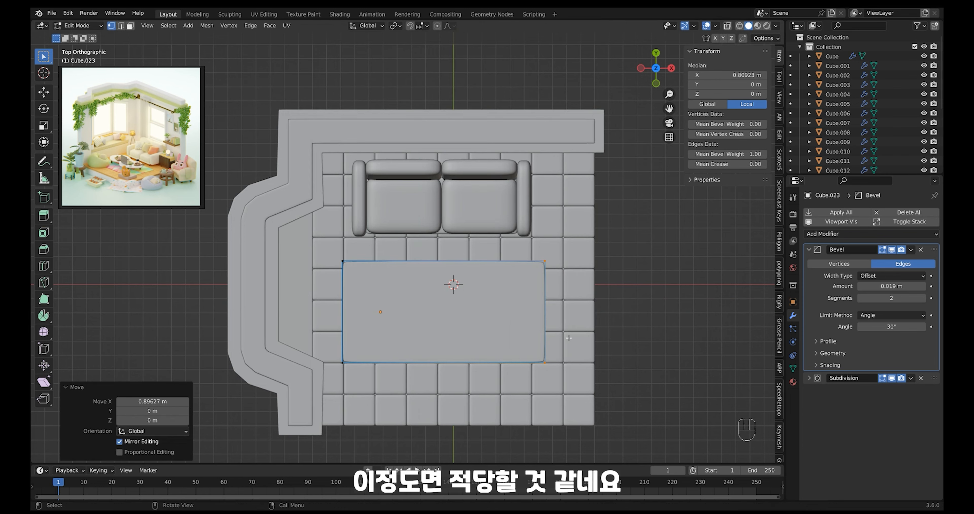
pyautogui.press('Tab')
pyautogui.hotkey('alt', 'z')
# Step: Lower the carpet about 0.174 m along Z so it rests on the floor tiles
pyautogui.keyDown('ctrl'); pyautogui.moveTo(564, 338); pyautogui.dragTo(469, 268, button='middle'); pyautogui.keyUp('ctrl')
pyautogui.hotkey('alt', 'z')
pyautogui.click(566, 328)
pyautogui.click(434, 243)
pyautogui.keyDown('shift'); pyautogui.moveTo(469, 268); pyautogui.dragTo(478, 295, button='middle'); pyautogui.keyUp('shift')
pyautogui.press('g')
pyautogui.press('z')
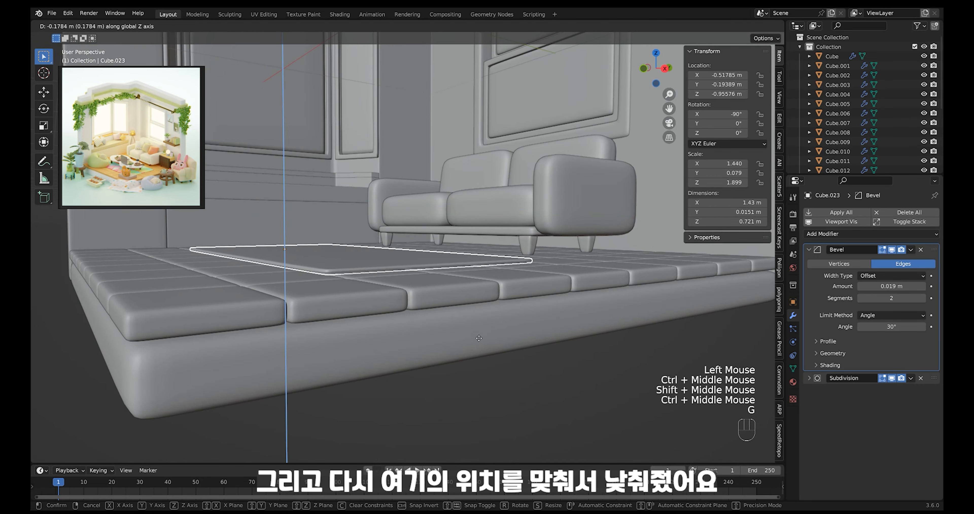
pyautogui.press('shift')
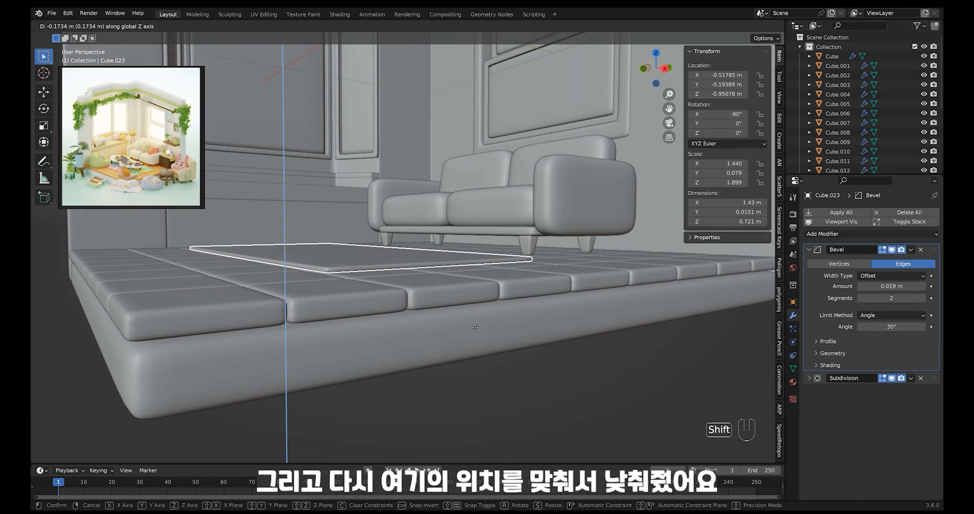
pyautogui.click(475, 327)
pyautogui.keyDown('ctrl'); pyautogui.moveTo(491, 324); pyautogui.dragTo(551, 330, button='middle'); pyautogui.keyUp('ctrl')
pyautogui.click(526, 376)
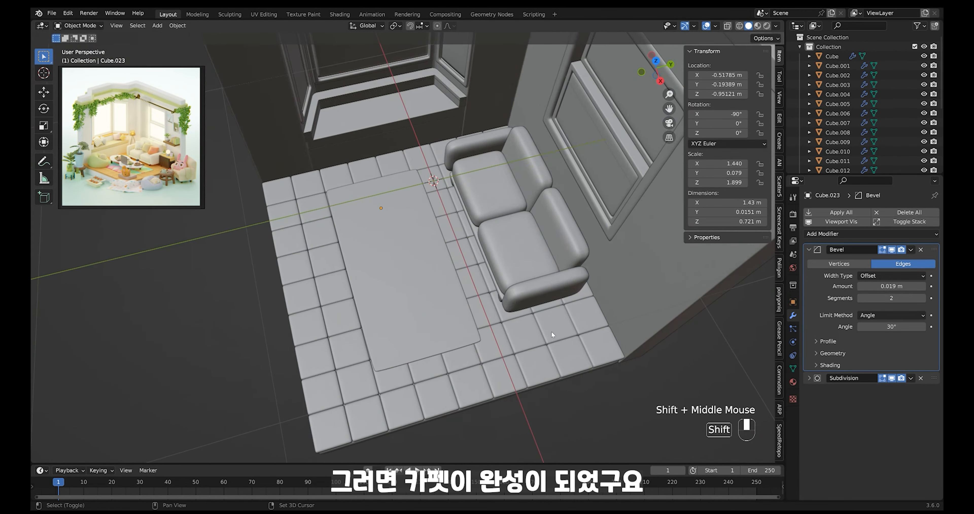
# Step: In top view, widen the carpet by moving its long edge opposite the sofa about 0.06 m outward along Y
pyautogui.click(391, 352)
pyautogui.moveTo(391, 353); pyautogui.dragTo(441, 340, button='middle')
pyautogui.keyDown('ctrl'); pyautogui.moveTo(440, 341); pyautogui.dragTo(446, 351, button='middle'); pyautogui.keyUp('ctrl')
pyautogui.press('Tab')
pyautogui.hotkey('alt', 'z')
pyautogui.click(415, 297)
pyautogui.hotkey('alt', 'z')
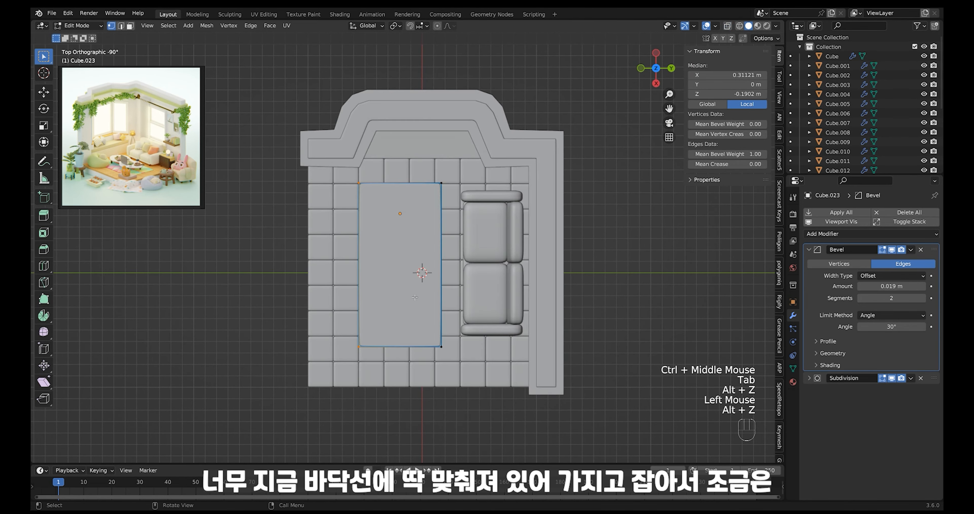
pyautogui.press('g')
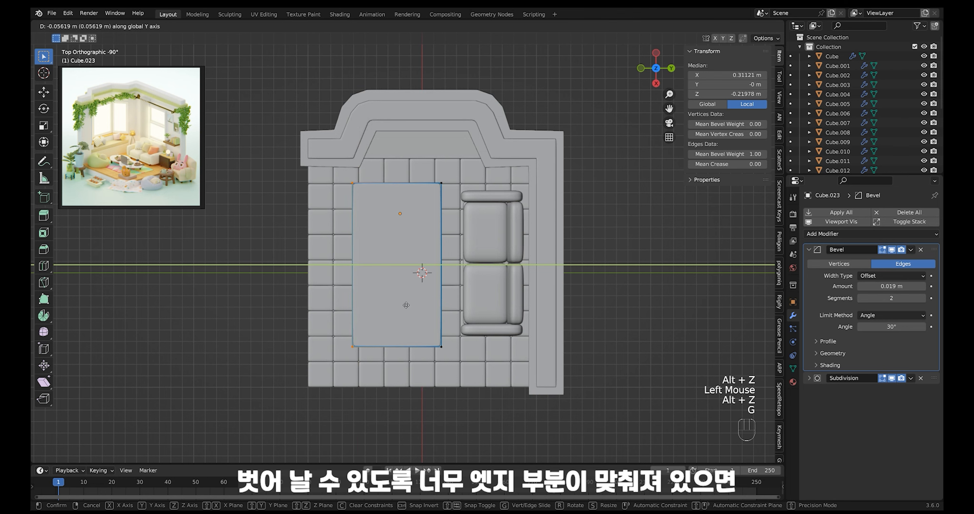
pyautogui.click(405, 305)
pyautogui.press('Tab')
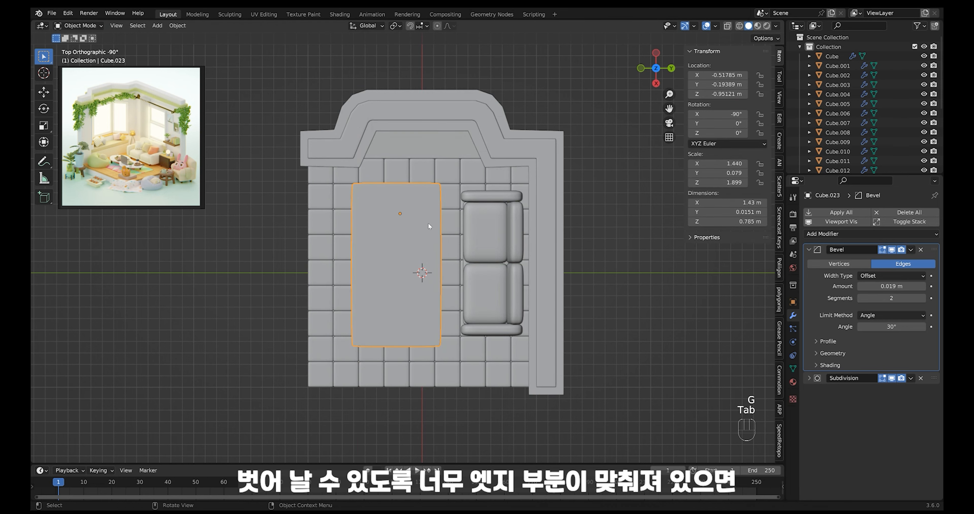
pyautogui.press('g')
pyautogui.press('y')
pyautogui.rightClick(452, 301)
pyautogui.press('g')
pyautogui.press('y')
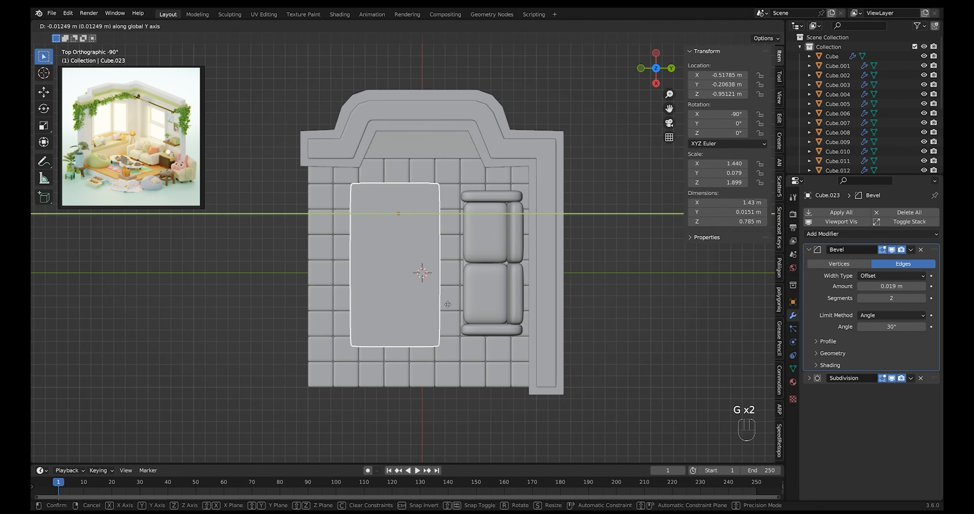
pyautogui.rightClick(447, 304)
# Step: Add a plane for the tabletop and scale it down to 0.272
pyautogui.keyDown('ctrl'); pyautogui.moveTo(447, 303); pyautogui.dragTo(459, 317, button='middle'); pyautogui.keyUp('ctrl')
pyautogui.keyDown('ctrl'); pyautogui.moveTo(460, 317); pyautogui.dragTo(475, 331, button='middle'); pyautogui.keyUp('ctrl')
pyautogui.moveTo(476, 331)
pyautogui.keyDown('ctrl'); pyautogui.mouseDown(button='middle')
pyautogui.moveTo(486, 308)
pyautogui.moveTo(467, 355)
pyautogui.moveTo(476, 334)
pyautogui.mouseUp(button='middle'); pyautogui.keyUp('ctrl')
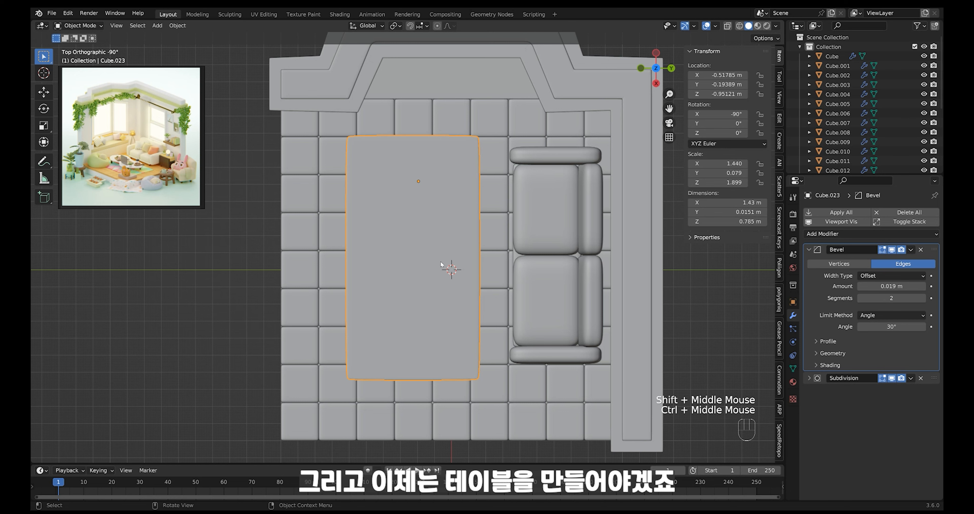
pyautogui.hotkey('shift', 'a')
pyautogui.moveTo(441, 264)
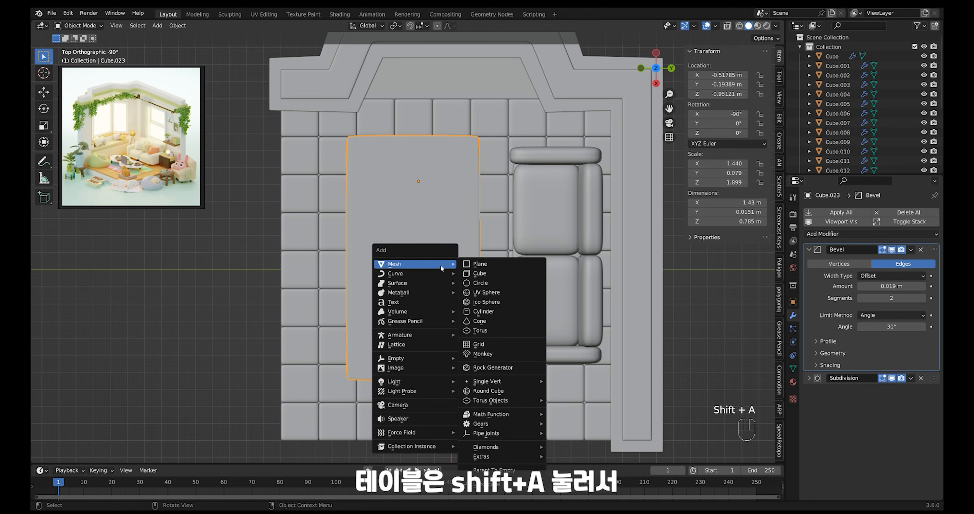
pyautogui.click(491, 264)
pyautogui.keyDown('ctrl'); pyautogui.moveTo(500, 231); pyautogui.dragTo(558, 287, button='middle'); pyautogui.keyUp('ctrl')
pyautogui.press('s')
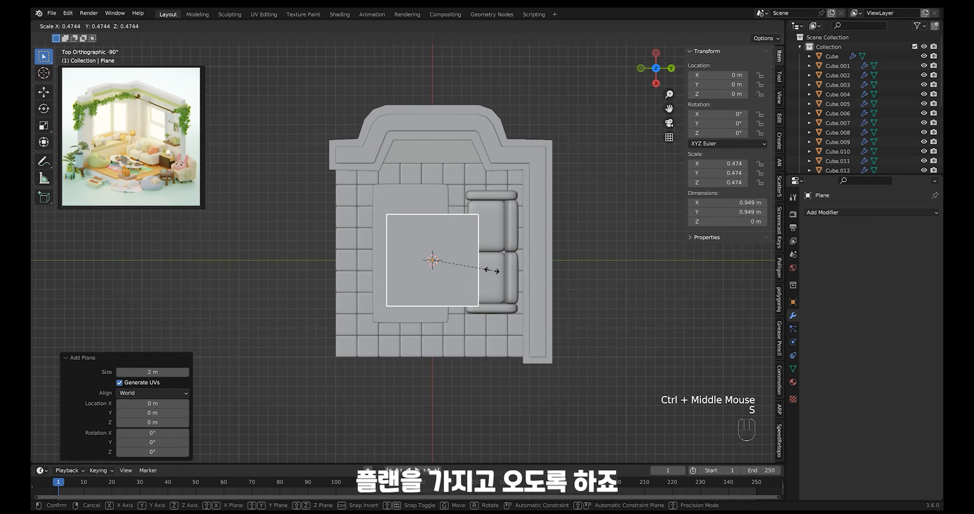
pyautogui.click(467, 276)
# Step: Move the tabletop plane over the carpet, about -0.238 m along Y and -0.25 m along X
pyautogui.press('g')
pyautogui.click(445, 276)
pyautogui.press('g')
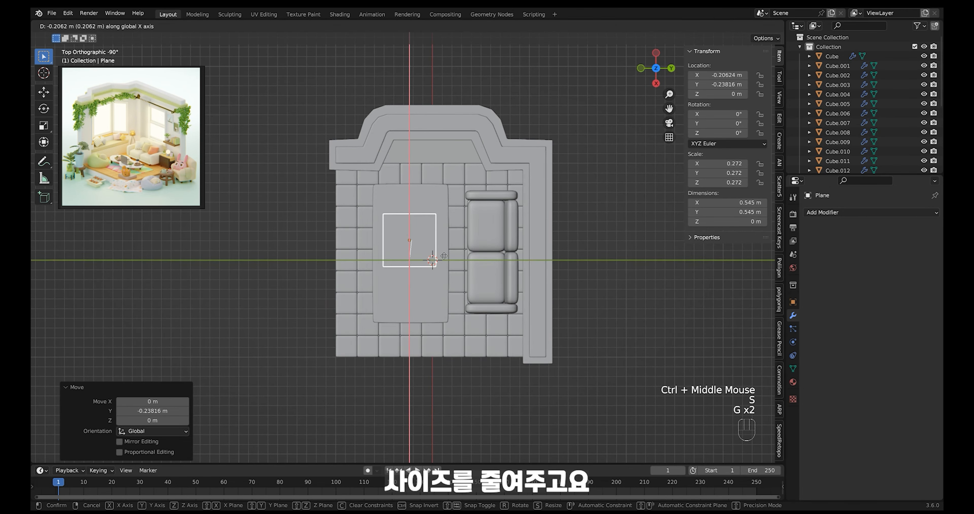
pyautogui.click(444, 253)
# Step: Give the tabletop plane a level 1 Subdivision modifier and add one centred loop cut across its width
pyautogui.hotkey('ctrl', '1')
pyautogui.keyDown('shift'); pyautogui.moveTo(447, 253); pyautogui.dragTo(464, 294, button='middle'); pyautogui.keyUp('shift')
pyautogui.keyDown('ctrl'); pyautogui.moveTo(447, 253); pyautogui.dragTo(447, 238, button='middle'); pyautogui.keyUp('ctrl')
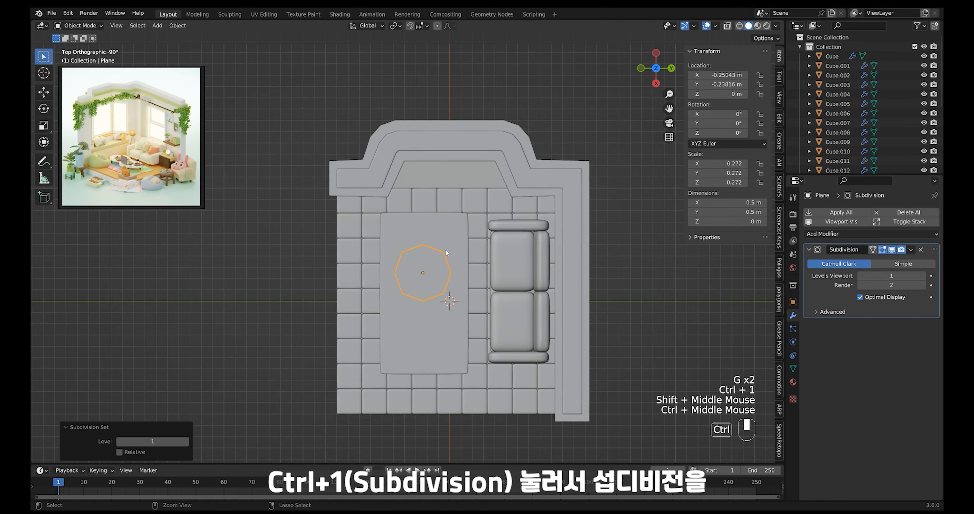
pyautogui.press('Tab')
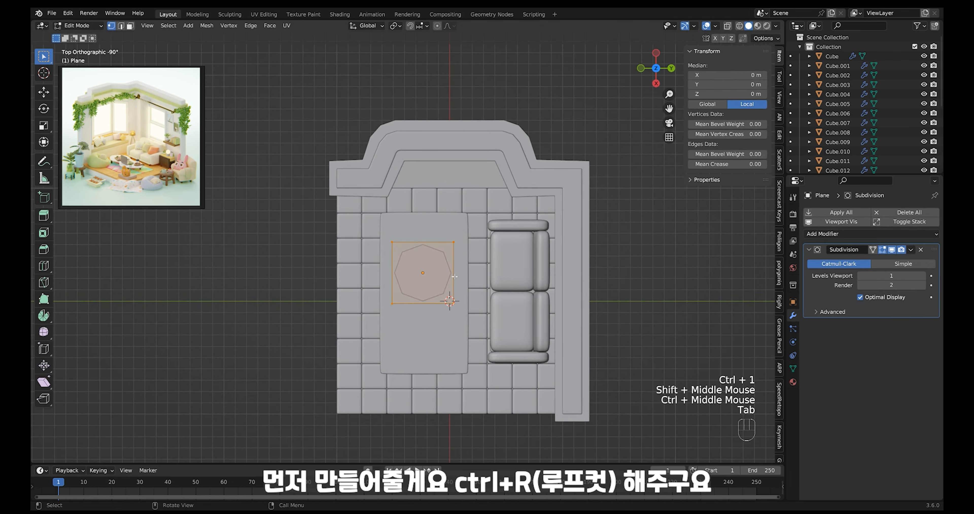
pyautogui.hotkey('ctrl', 'r')
pyautogui.click(455, 269)
# Step: Lengthen the tabletop by moving its end edge farthest from the bay window about 0.4 m along X
pyautogui.click(410, 303)
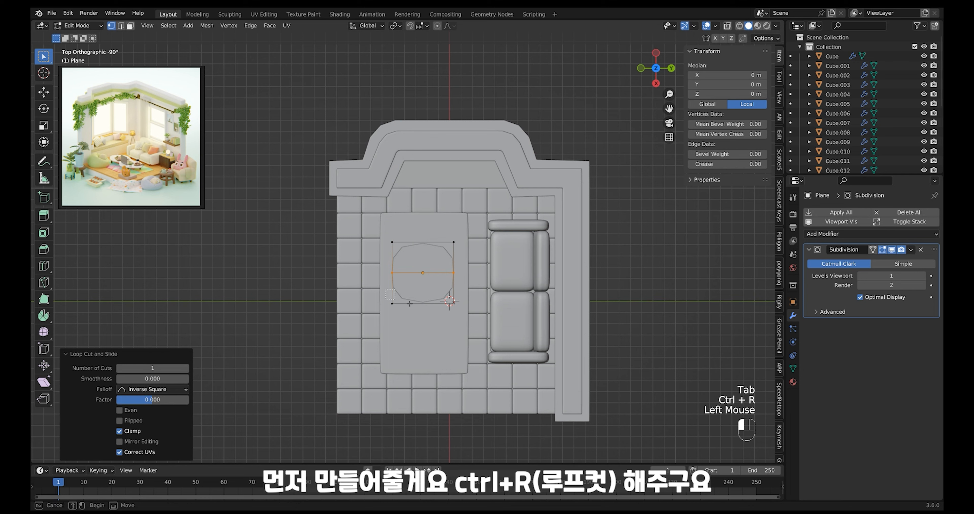
pyautogui.press('g')
pyautogui.press('x')
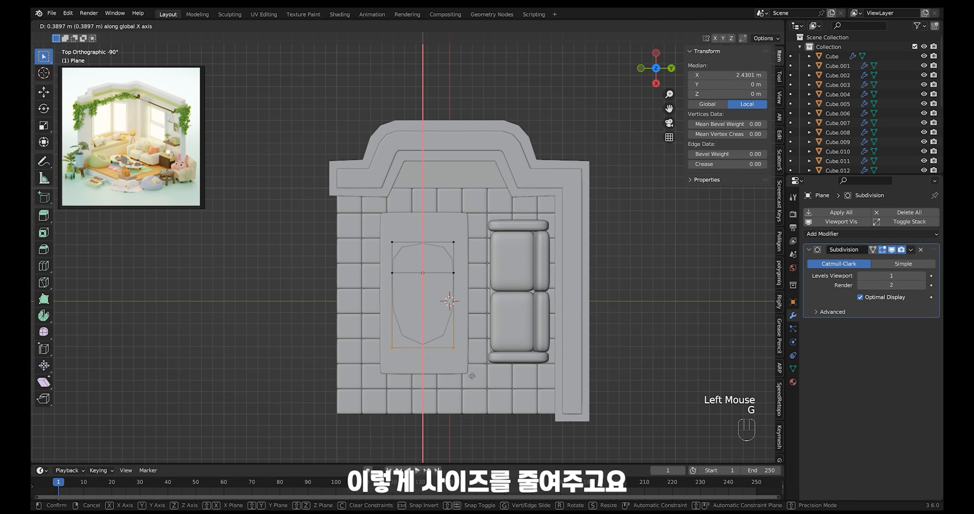
pyautogui.click(472, 376)
# Step: Narrow the tabletop's middle edge by scaling it 0.690 and 0.661, and shift it about 0.15 m along X toward the centre
pyautogui.click(438, 273)
pyautogui.press('s')
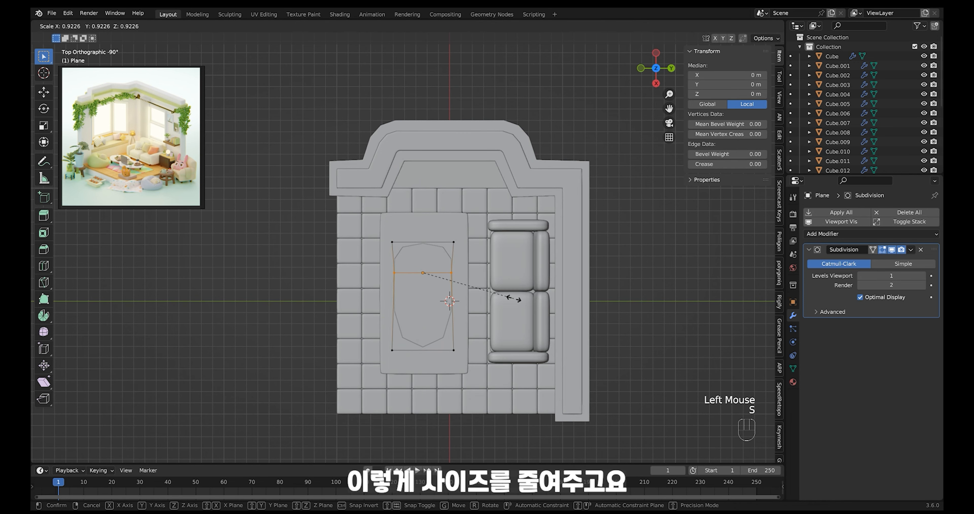
pyautogui.click(503, 296)
pyautogui.press('g')
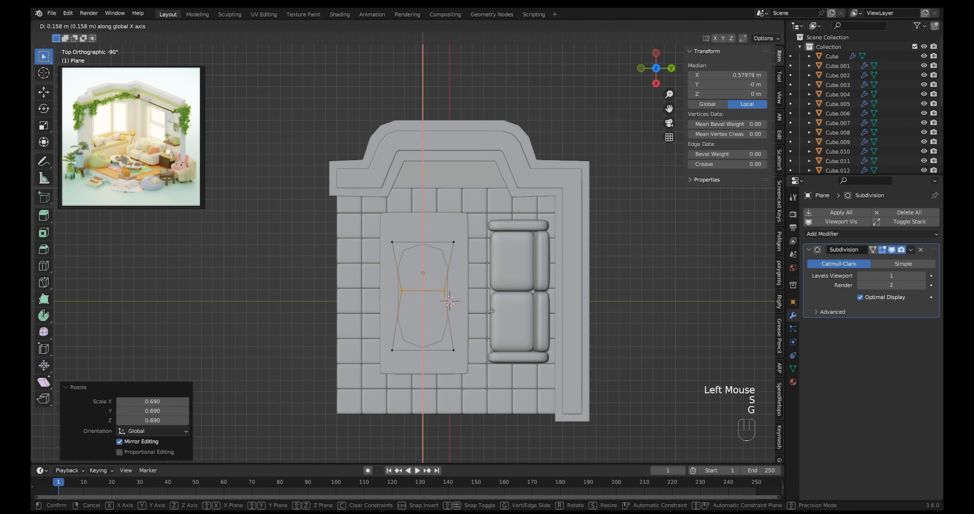
pyautogui.click(510, 303)
pyautogui.press('s')
pyautogui.click(490, 293)
# Step: Move the tabletop's end edge nearest the bay window slightly outward along X
pyautogui.click(487, 269)
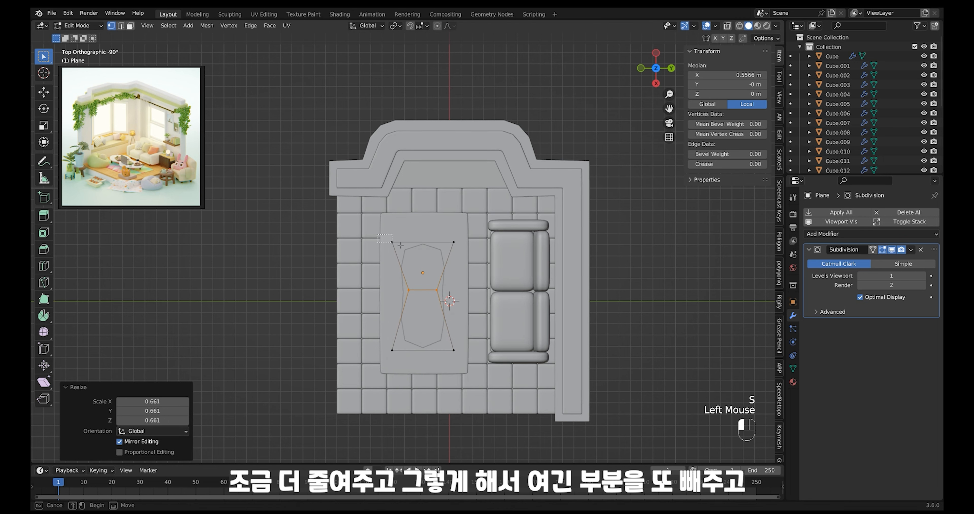
pyautogui.press('g')
pyautogui.click(486, 268)
# Step: Add a centred lengthwise loop cut to the tabletop and pull its two end vertices outward along X to round the ends
pyautogui.hotkey('ctrl', 'r')
pyautogui.click(427, 241)
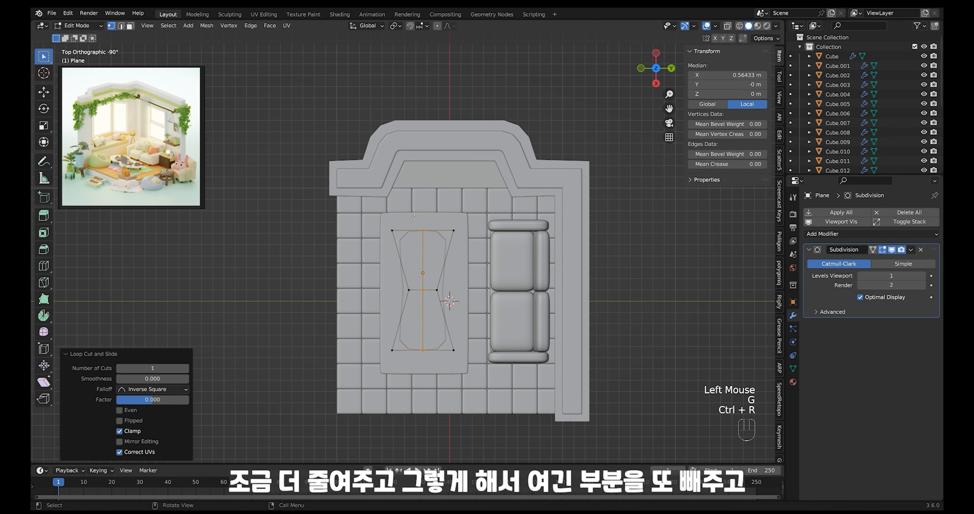
pyautogui.press('g')
pyautogui.click(432, 224)
pyautogui.click(424, 351)
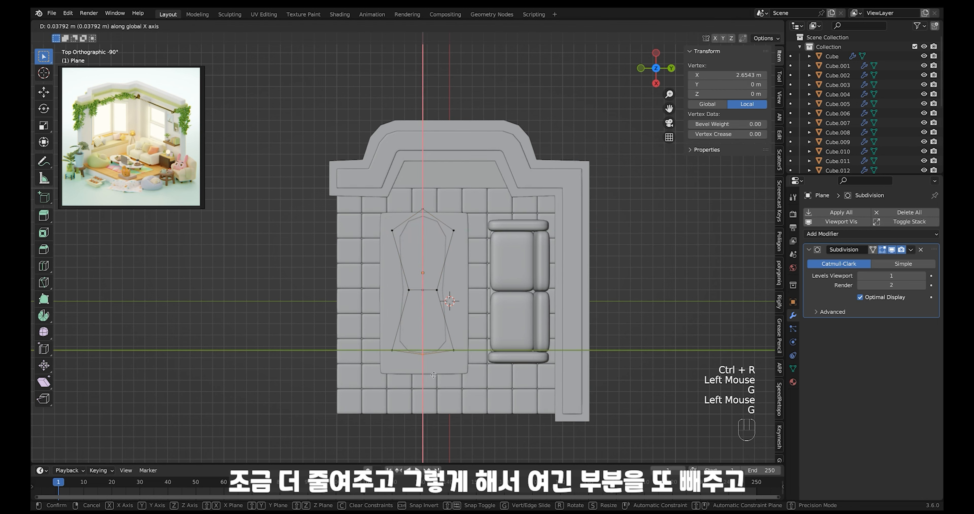
pyautogui.press('g')
pyautogui.click(434, 386)
# Step: Narrow the tabletop's waist further by scaling its middle vertices to about 0.69
pyautogui.moveTo(389, 310); pyautogui.dragTo(501, 283)
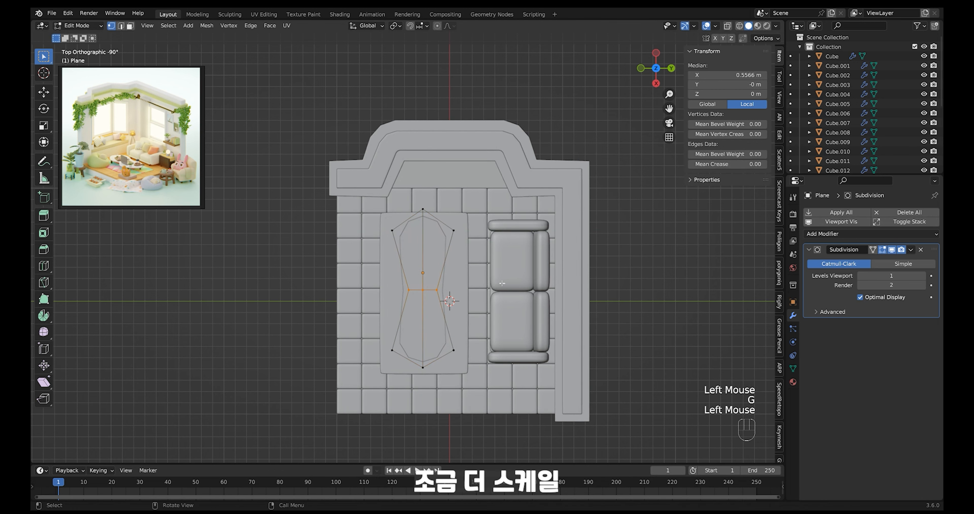
pyautogui.press('s')
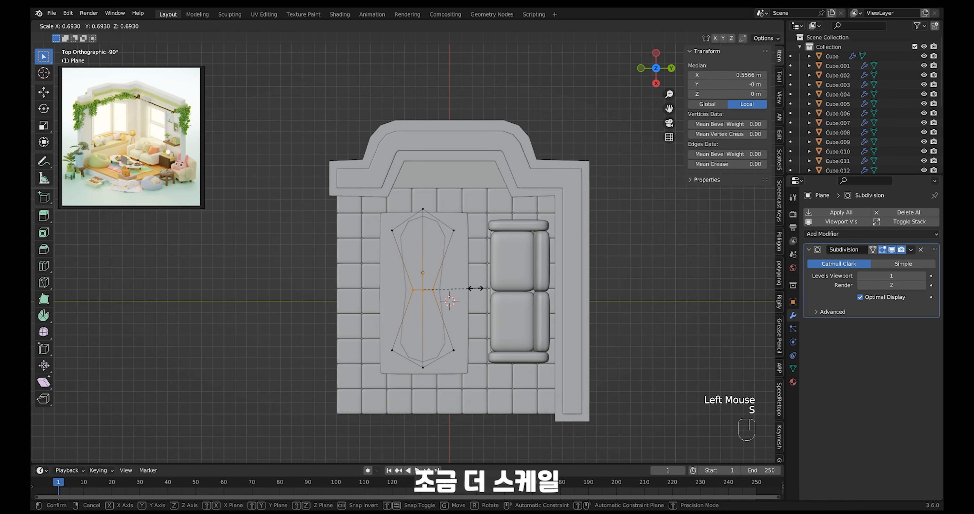
pyautogui.click(475, 289)
# Step: Select the whole tabletop outline and extrude it upward about 0.088 m to give it thickness
pyautogui.moveTo(475, 288); pyautogui.dragTo(477, 242, button='middle')
pyautogui.moveTo(304, 108); pyautogui.dragTo(551, 386)
pyautogui.moveTo(499, 287); pyautogui.dragTo(482, 308, button='middle')
pyautogui.press('e')
pyautogui.click(490, 259)
pyautogui.press('Tab')
# Step: Copy the carpet's modifiers to the tabletop
pyautogui.keyDown('shift'); pyautogui.click(475, 327); pyautogui.keyUp('shift')
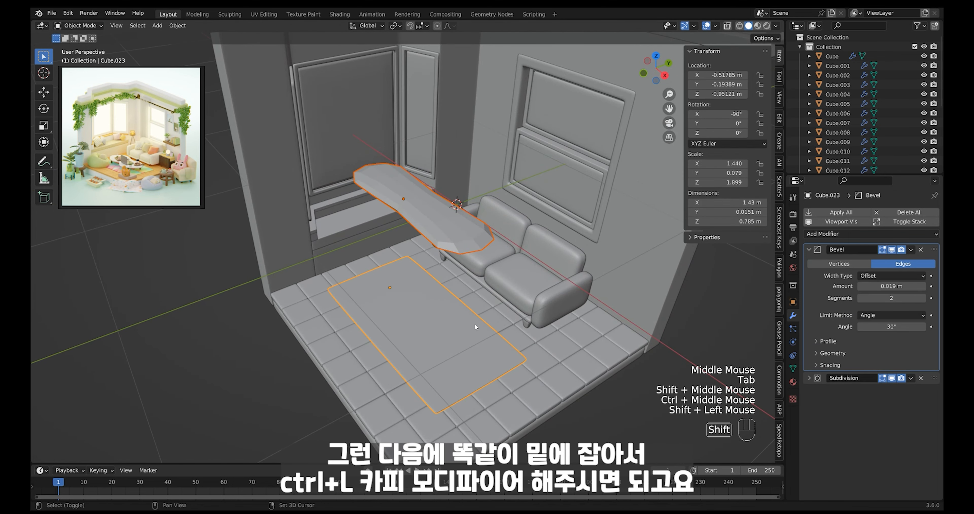
pyautogui.hotkey('ctrl', 'l')
pyautogui.click(474, 318)
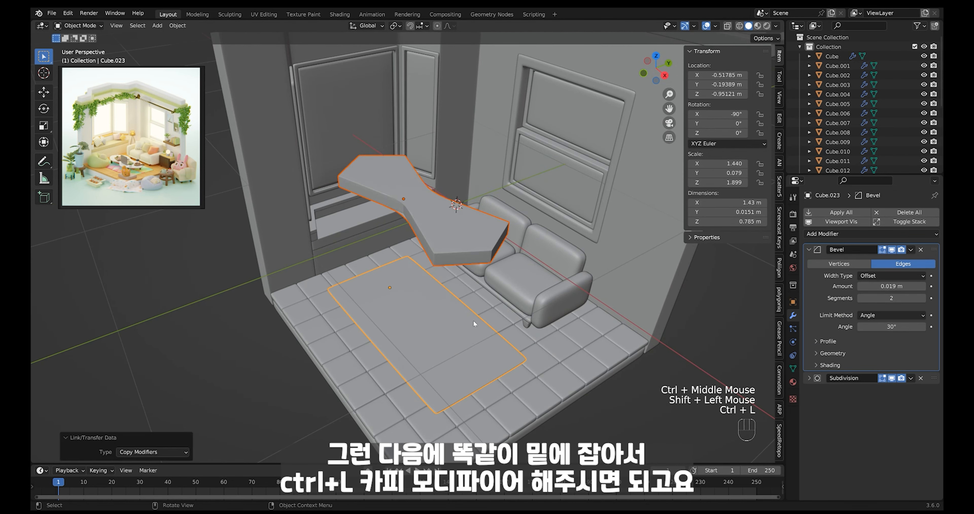
# Step: Remove the Bevel modifier from the tabletop, leaving only its Subdivision modifier
pyautogui.click(487, 249)
pyautogui.keyDown('ctrl'); pyautogui.moveTo(487, 250); pyautogui.dragTo(515, 227, button='middle'); pyautogui.keyUp('ctrl')
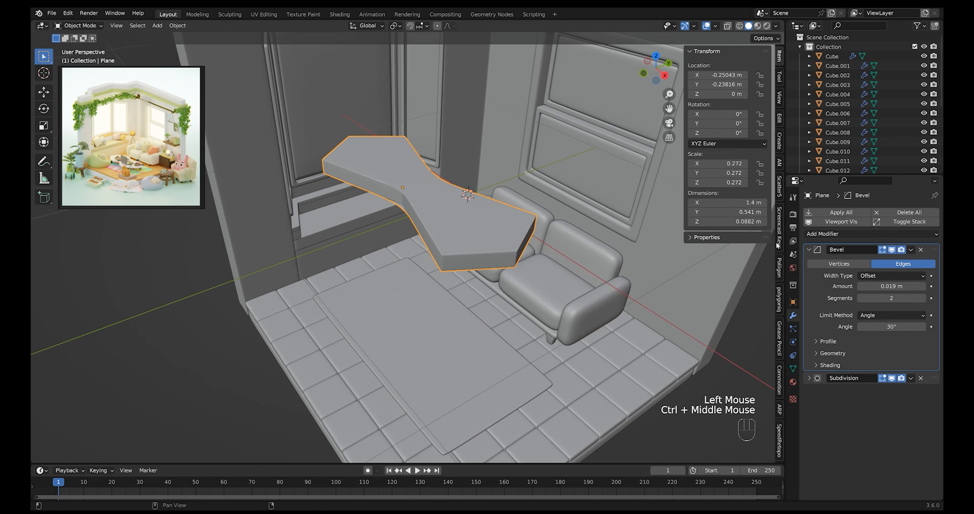
pyautogui.keyDown('shift'); pyautogui.moveTo(913, 281); pyautogui.dragTo(911, 286); pyautogui.keyUp('shift')
pyautogui.rightClick(496, 219)
pyautogui.click(496, 219)
pyautogui.moveTo(496, 219); pyautogui.dragTo(503, 236, button='middle')
pyautogui.keyDown('ctrl'); pyautogui.moveTo(503, 236); pyautogui.dragTo(503, 204, button='middle'); pyautogui.keyUp('ctrl')
pyautogui.moveTo(501, 310); pyautogui.dragTo(474, 260, button='middle')
pyautogui.keyDown('ctrl'); pyautogui.moveTo(475, 261); pyautogui.dragTo(478, 232, button='middle'); pyautogui.keyUp('ctrl')
pyautogui.click(921, 250)
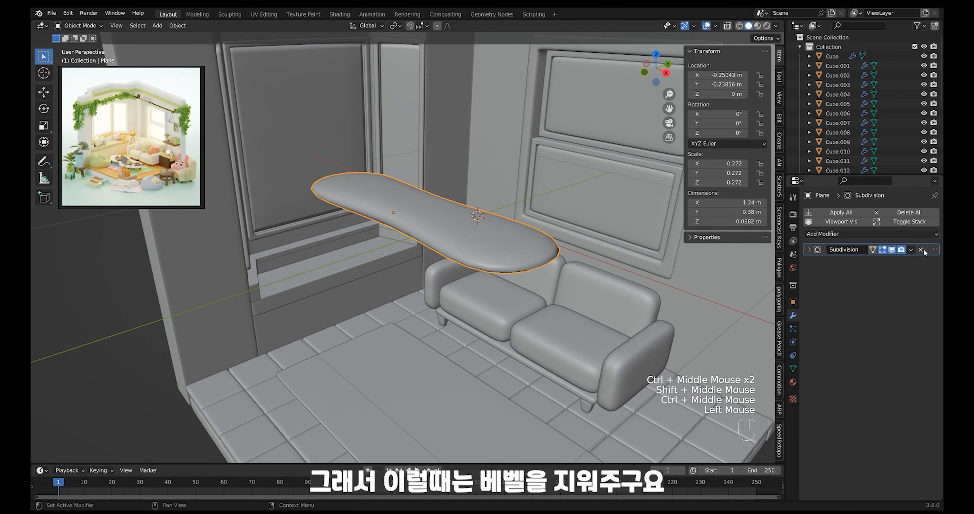
pyautogui.moveTo(673, 267); pyautogui.dragTo(471, 268, button='middle')
pyautogui.press('Tab')
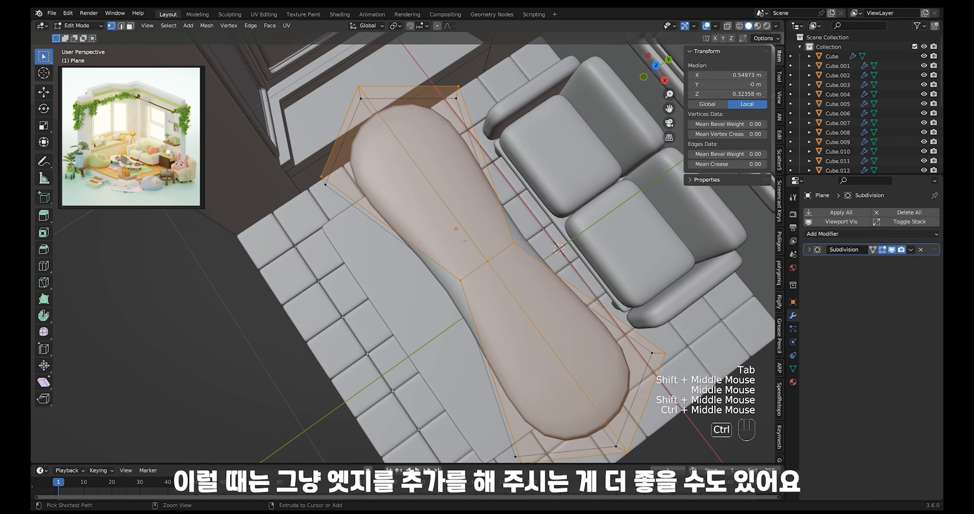
pyautogui.hotkey('ctrl', 'r')
pyautogui.click(465, 257)
pyautogui.click(465, 256)
pyautogui.hotkey('ctrl', 'r')
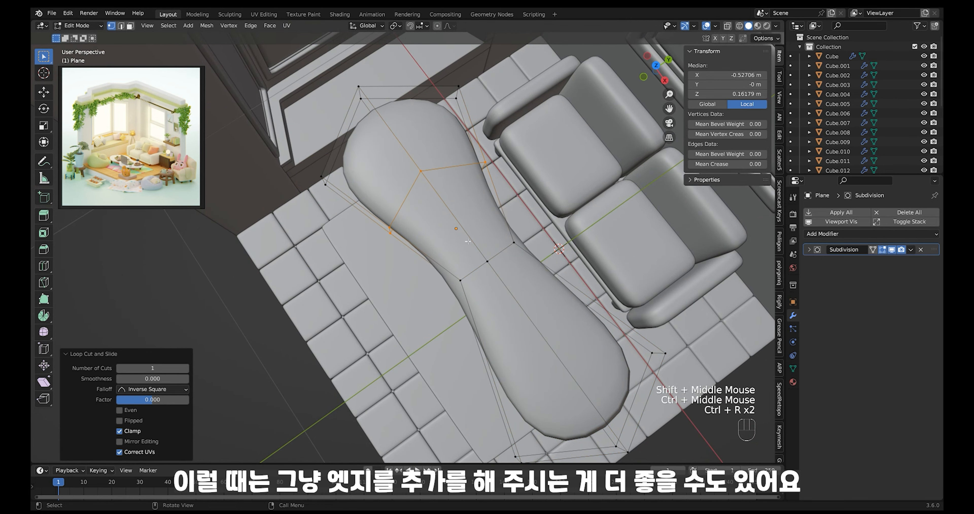
pyautogui.hotkey('ctrl', 'z')
pyautogui.hotkey('ctrl', 'z')
# Step: Enter edit mode and cut two lengthwise edge loops through the tabletop near its long sides, sliding them by factors 0.757 and -0.329
pyautogui.press('Tab')
pyautogui.hotkey('ctrl', 'r')
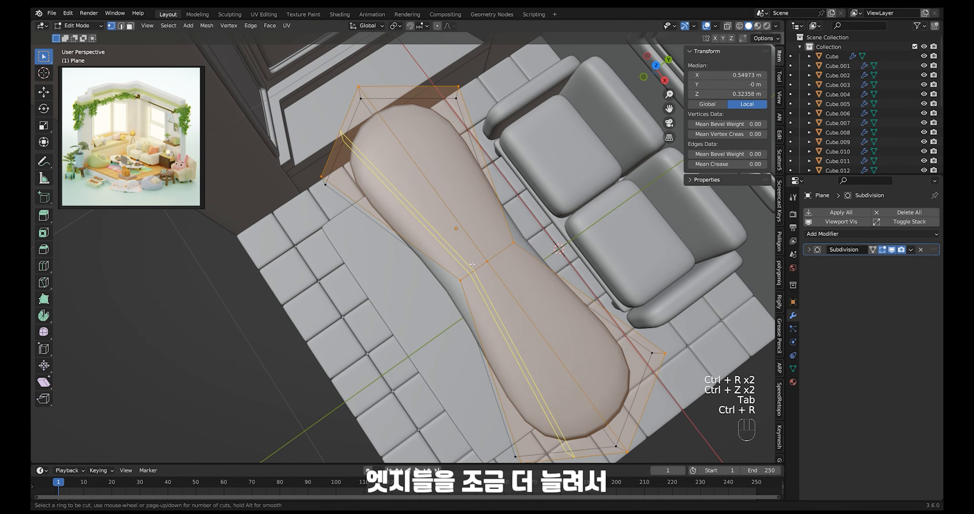
pyautogui.click(471, 266)
pyautogui.click(465, 270)
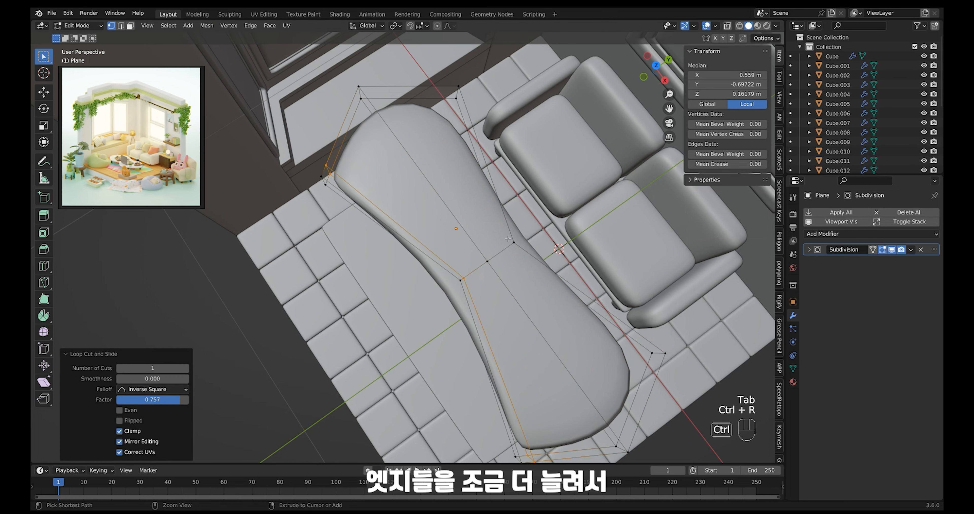
pyautogui.hotkey('ctrl', 'r')
pyautogui.click(505, 244)
pyautogui.click(508, 242)
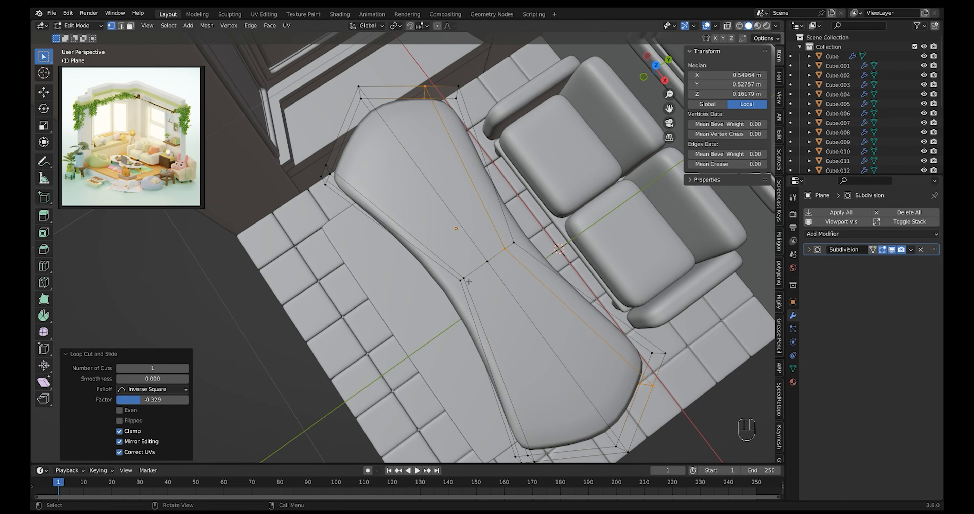
# Step: Add crosswise edge loops close to both sides of the tabletop's waist, sliding the first by a factor of 0.880
pyautogui.hotkey('ctrl', 'r')
pyautogui.click(468, 284)
pyautogui.click(444, 205)
pyautogui.hotkey('ctrl', 'r')
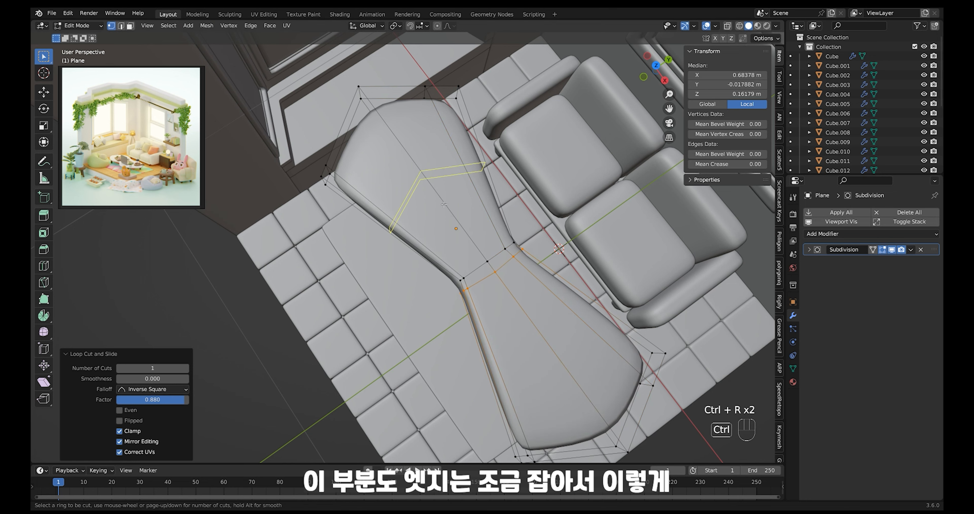
pyautogui.click(444, 204)
pyautogui.keyDown('alt'); pyautogui.moveTo(521, 263); pyautogui.dragTo(497, 290, button='middle'); pyautogui.keyUp('alt')
pyautogui.click(496, 287)
# Step: In X-ray top view, select all sofa-side waist vertices and move them about 0.1 m toward the sofa and the -X end
pyautogui.hotkey('alt', 'z')
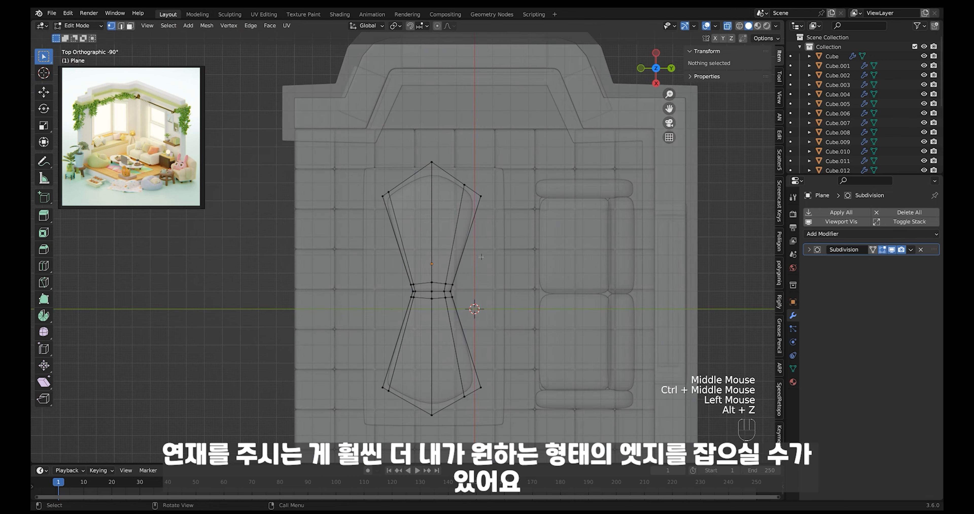
pyautogui.moveTo(481, 257); pyautogui.dragTo(440, 318)
pyautogui.press('g')
pyautogui.press('y')
pyautogui.press('g')
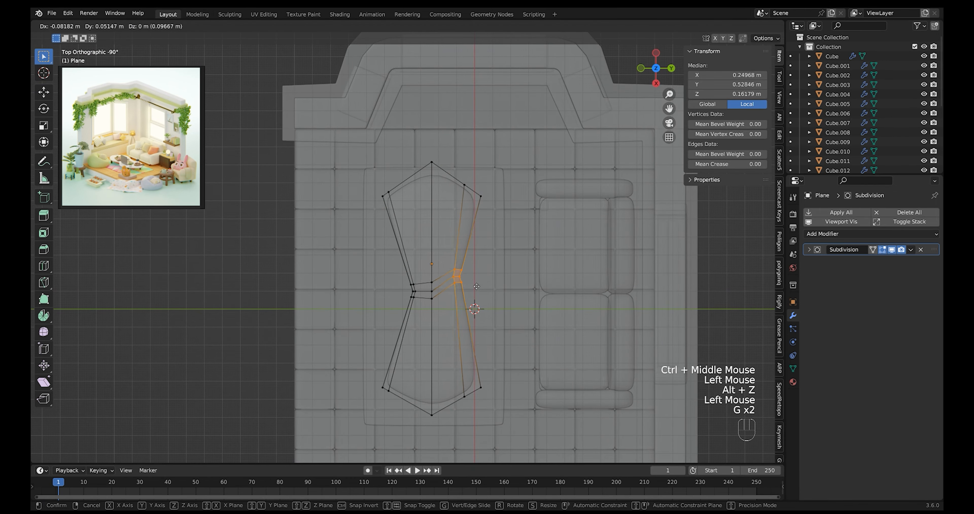
pyautogui.click(477, 281)
# Step: Shift the waist's centre vertices toward the -X end, and move the waist vertices opposite the sofa slightly outward
pyautogui.moveTo(427, 267); pyautogui.dragTo(445, 317)
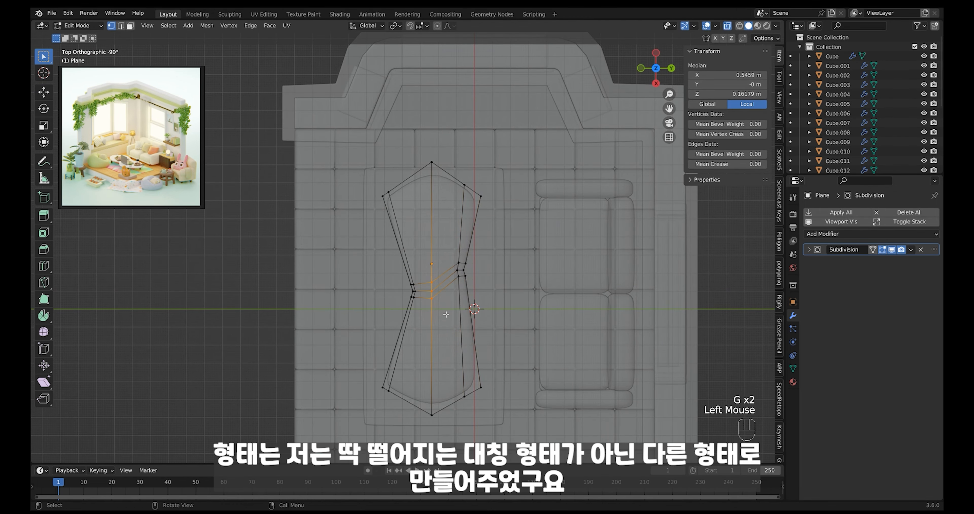
pyautogui.press('g')
pyautogui.click(448, 304)
pyautogui.moveTo(402, 276); pyautogui.dragTo(425, 309)
pyautogui.press('g')
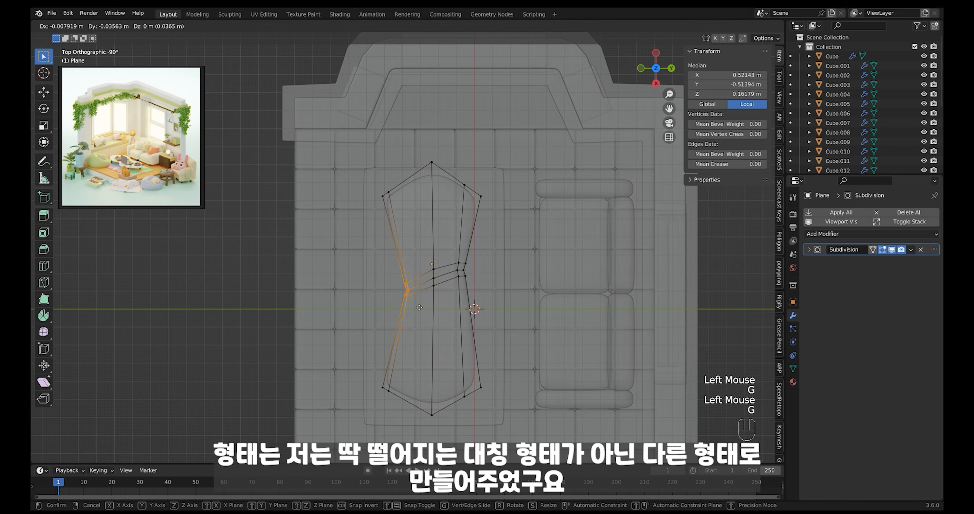
pyautogui.click(419, 307)
# Step: Move the centre and sofa-side waist vertices together about -0.087 m along X, then leave edit mode and X-ray
pyautogui.moveTo(426, 253); pyautogui.dragTo(470, 290)
pyautogui.press('g')
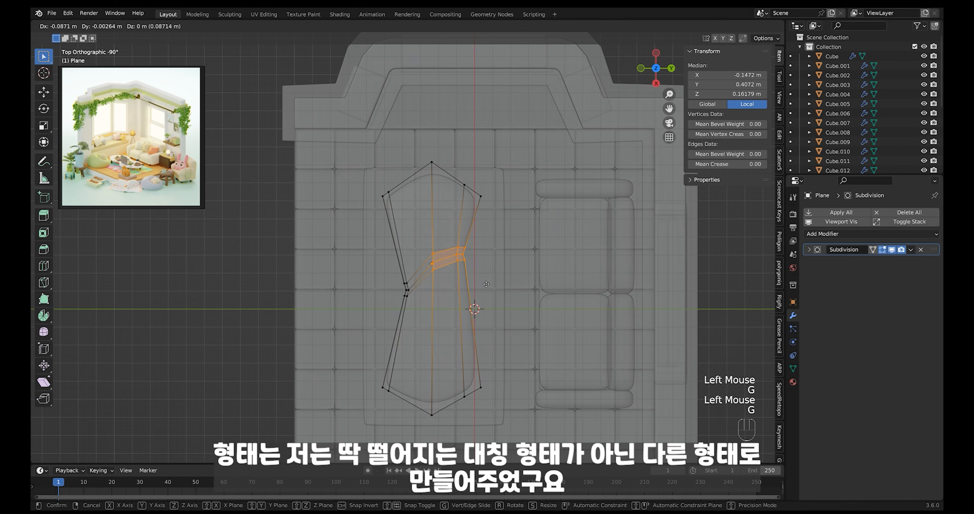
pyautogui.click(487, 286)
pyautogui.press('Tab')
pyautogui.hotkey('alt', 'z')
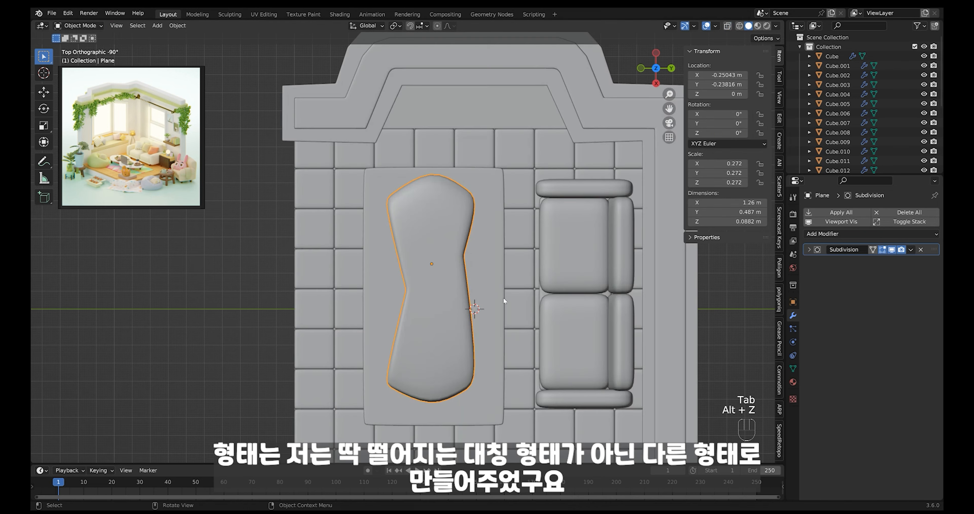
# Step: Add a crosswise edge loop near each end of the tabletop, sliding the +X one by a factor of -0.739
pyautogui.moveTo(503, 296)
pyautogui.mouseDown(button='middle')
pyautogui.moveTo(529, 257)
pyautogui.moveTo(512, 295)
pyautogui.mouseUp(button='middle')
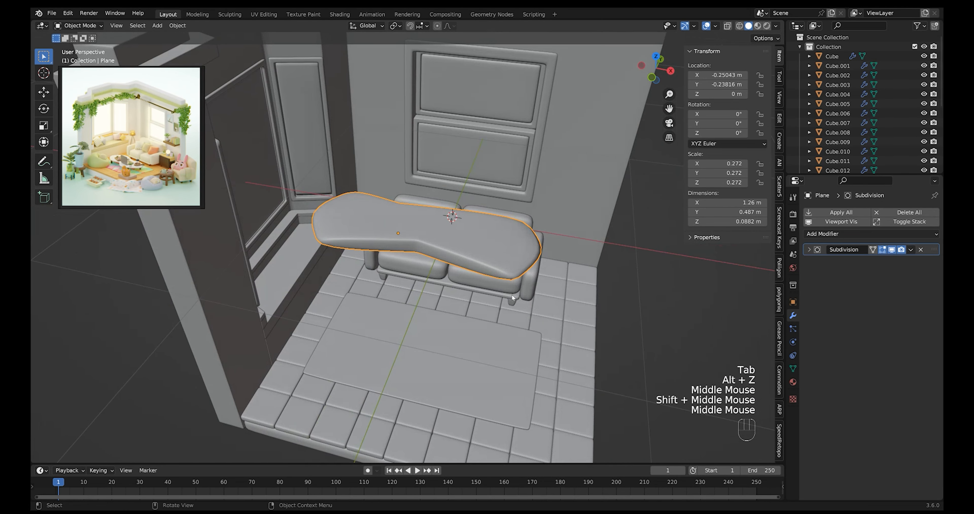
pyautogui.press('Tab')
pyautogui.hotkey('ctrl', 'r')
pyautogui.click(499, 266)
pyautogui.click(535, 274)
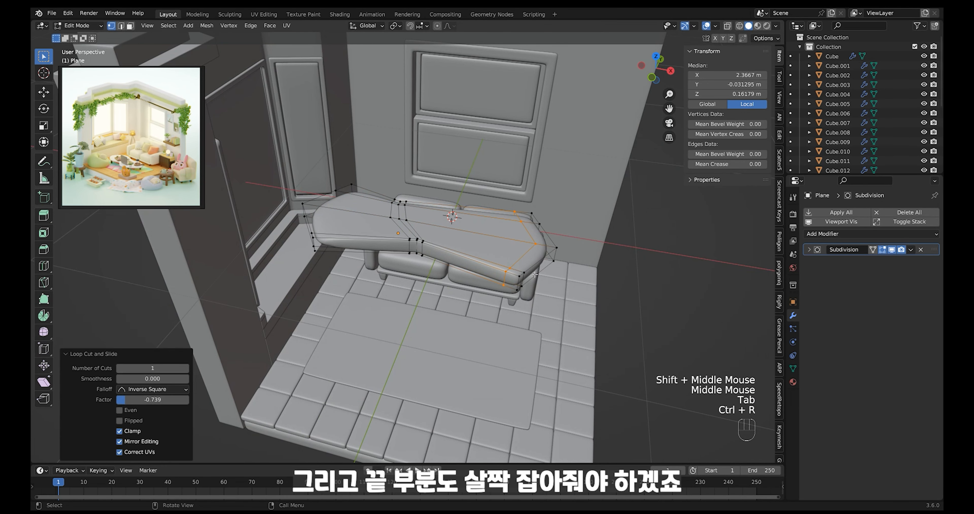
pyautogui.hotkey('ctrl', 'r')
pyautogui.click(359, 231)
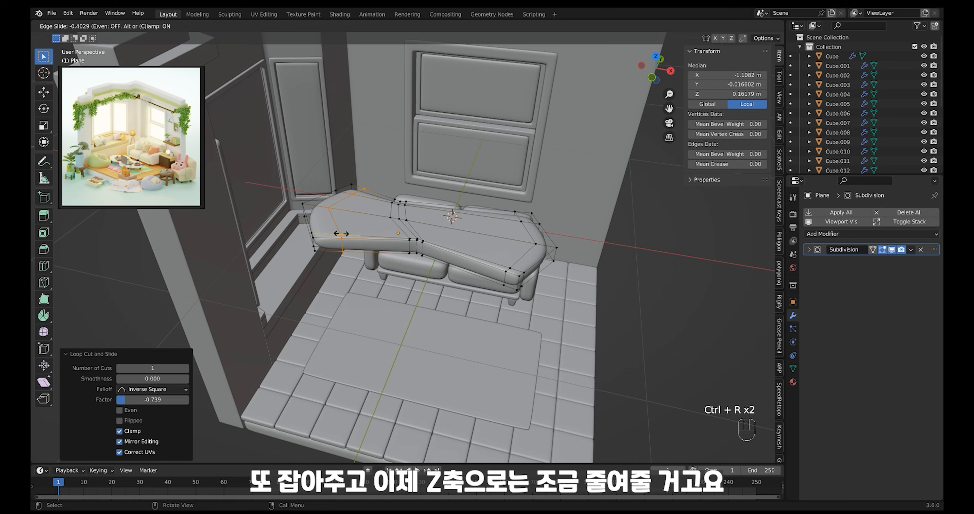
pyautogui.click(326, 234)
pyautogui.press('Tab')
# Step: Flatten the tabletop to 0.571 along Z and lower it 0.7721 m
pyautogui.moveTo(483, 263); pyautogui.dragTo(517, 264, button='middle')
pyautogui.press('s')
pyautogui.press('z')
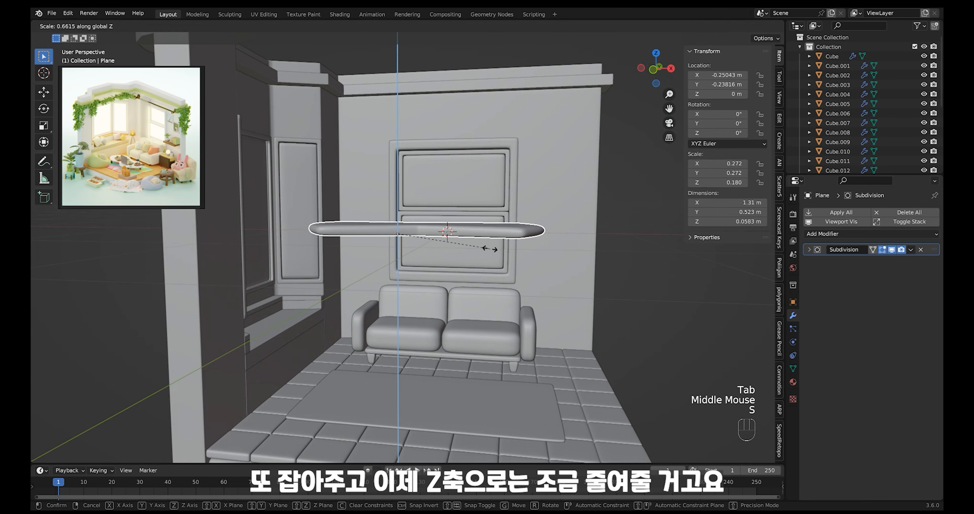
pyautogui.click(478, 249)
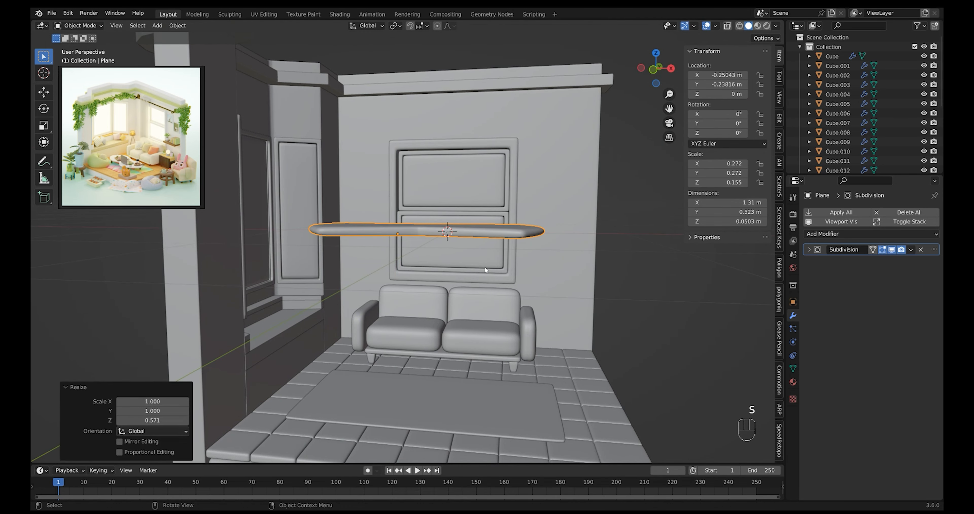
pyautogui.press('g')
pyautogui.press('z')
pyautogui.click(496, 403)
# Step: In front view, thin the tabletop by a further 0.641 along Z and lower it about 0.08 m more
pyautogui.moveTo(496, 402); pyautogui.dragTo(545, 374, button='middle')
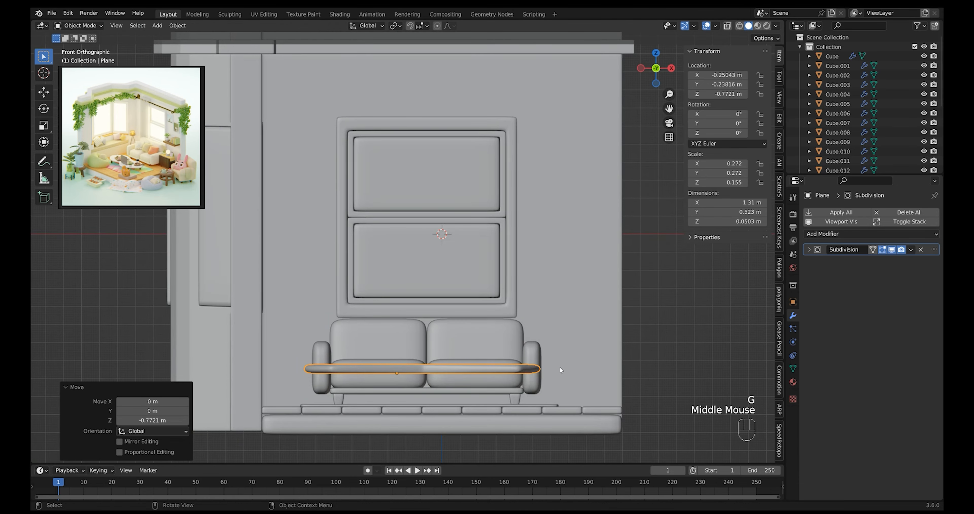
pyautogui.press('s')
pyautogui.press('z')
pyautogui.click(514, 378)
pyautogui.press('g')
pyautogui.press('z')
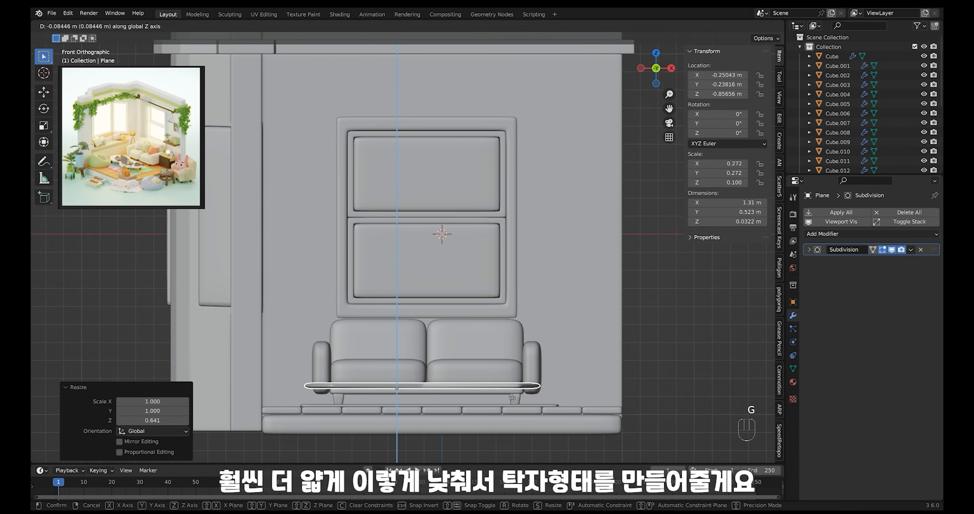
pyautogui.click(539, 397)
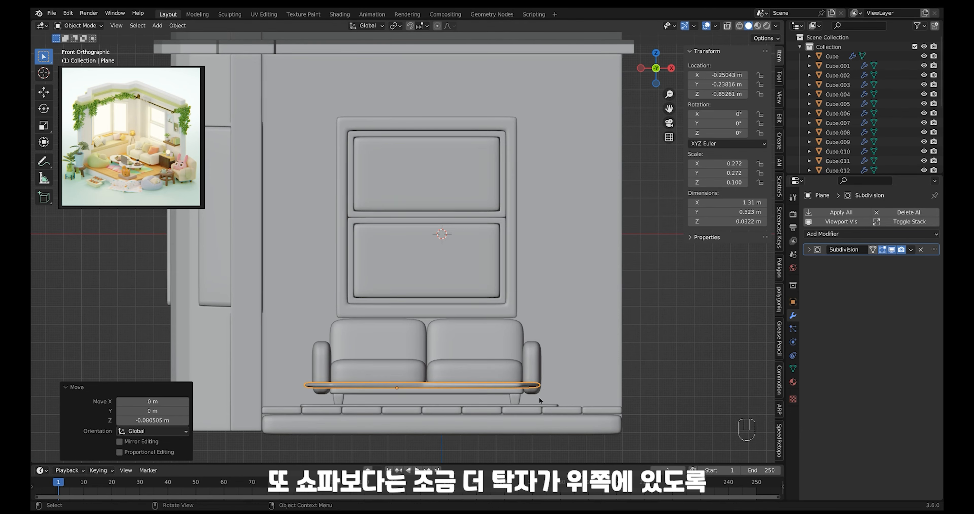
# Step: Enter edit mode and move the -X front corner edge of the tabletop about 0.037 m along X and 0.012 m along Y
pyautogui.moveTo(538, 396); pyautogui.dragTo(370, 337, button='middle')
pyautogui.press('Tab')
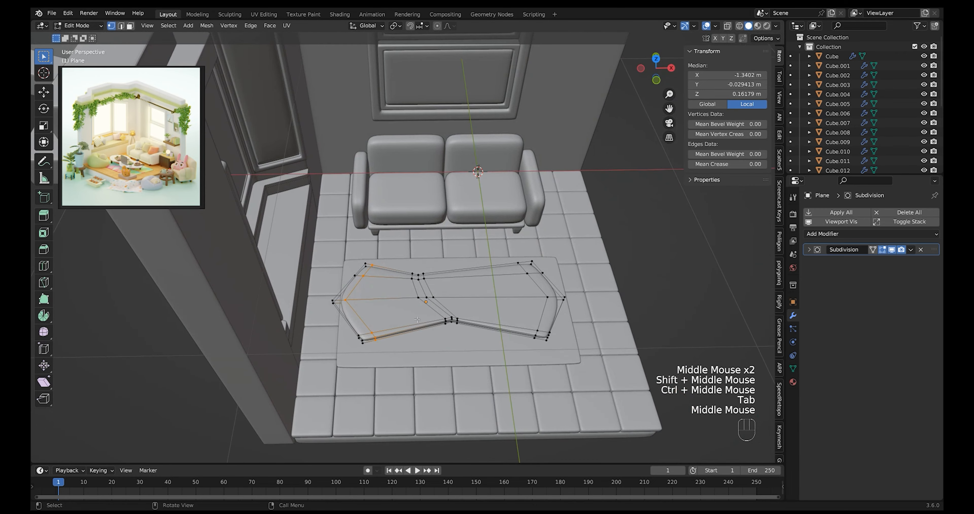
pyautogui.click(362, 341)
pyautogui.press('g')
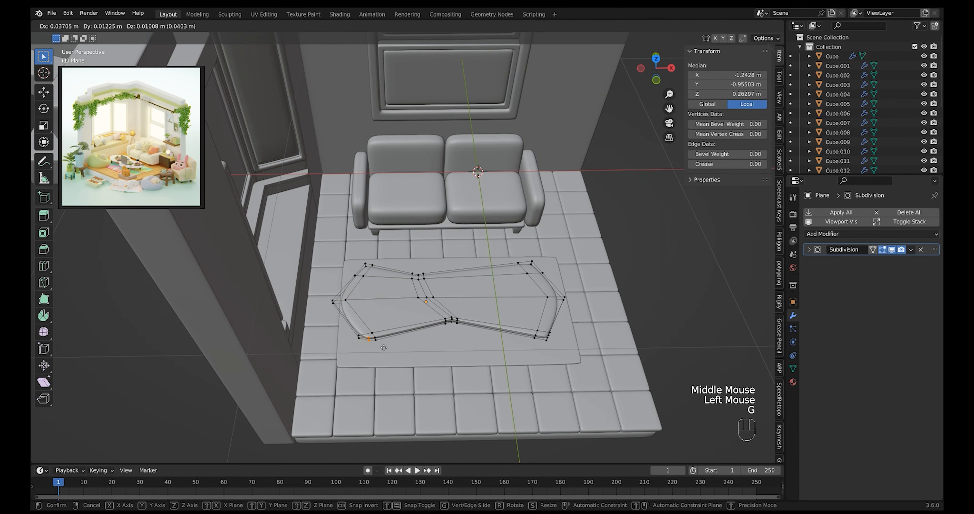
pyautogui.click(384, 348)
# Step: In X-ray top view, move the +X front corner vertices inward about -0.023 m along X and 0.017 m along Y
pyautogui.keyDown('alt'); pyautogui.moveTo(384, 348); pyautogui.dragTo(561, 333, button='middle'); pyautogui.keyUp('alt')
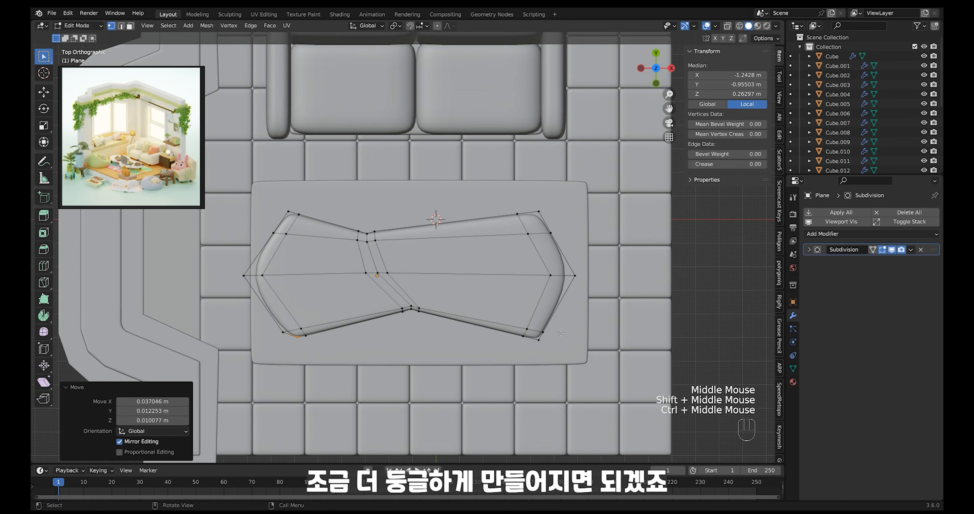
pyautogui.click(539, 339)
pyautogui.press('g')
pyautogui.hotkey('alt', 'z')
pyautogui.click(538, 340)
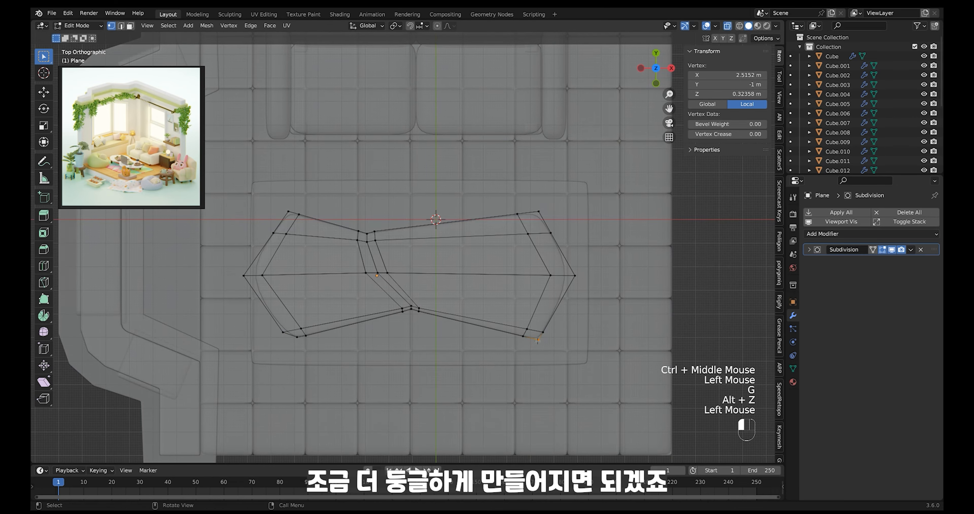
pyautogui.press('g')
pyautogui.click(528, 349)
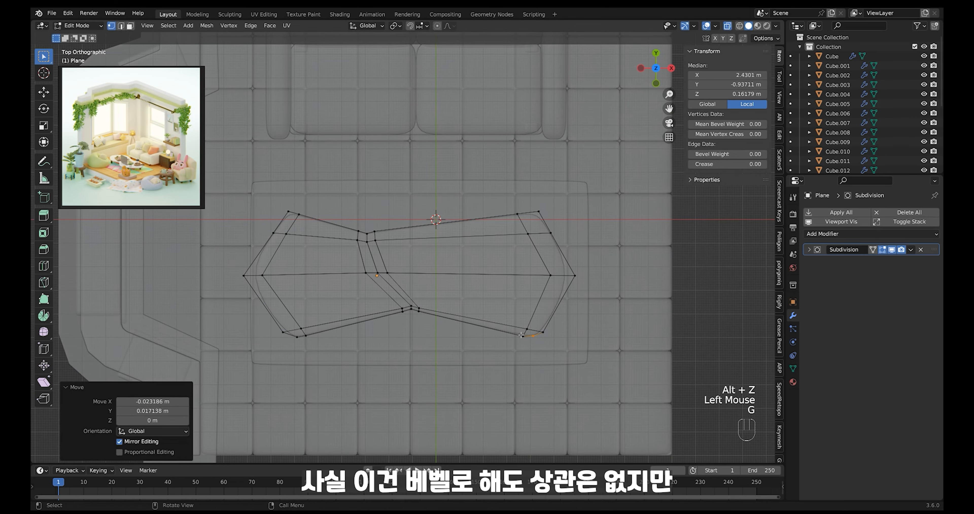
# Step: Round the +X front corner by shifting the vertices beside it about -0.036 m along X and pulling both pairs slightly outward
pyautogui.press('g')
pyautogui.click(520, 346)
pyautogui.press('g')
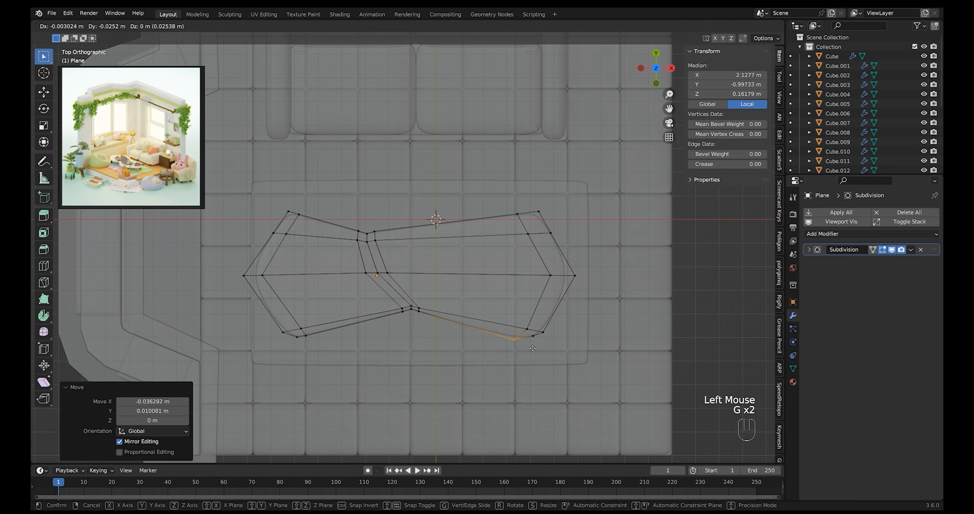
pyautogui.click(532, 350)
pyautogui.press('g')
pyautogui.click(539, 335)
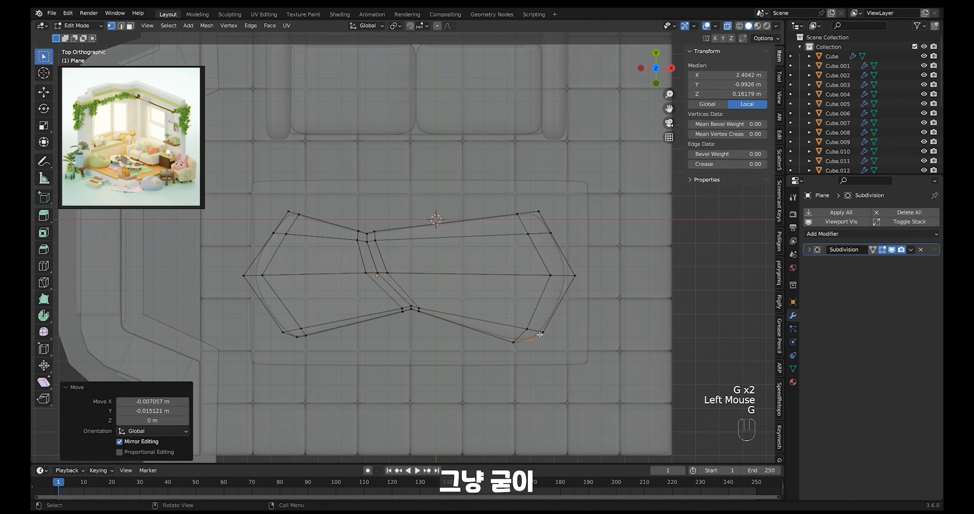
# Step: Round the +X sofa-side corner by pulling its vertices toward the waist, and nudge the sofa-side waist vertices slightly inward
pyautogui.click(544, 210)
pyautogui.press('g')
pyautogui.click(534, 226)
pyautogui.press('g')
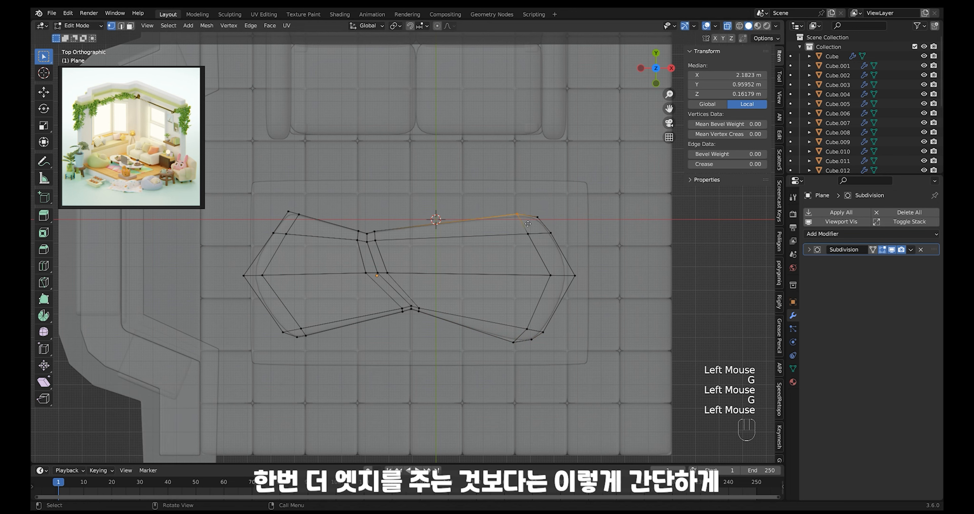
pyautogui.click(520, 227)
pyautogui.moveTo(361, 222); pyautogui.dragTo(382, 235)
pyautogui.press('g')
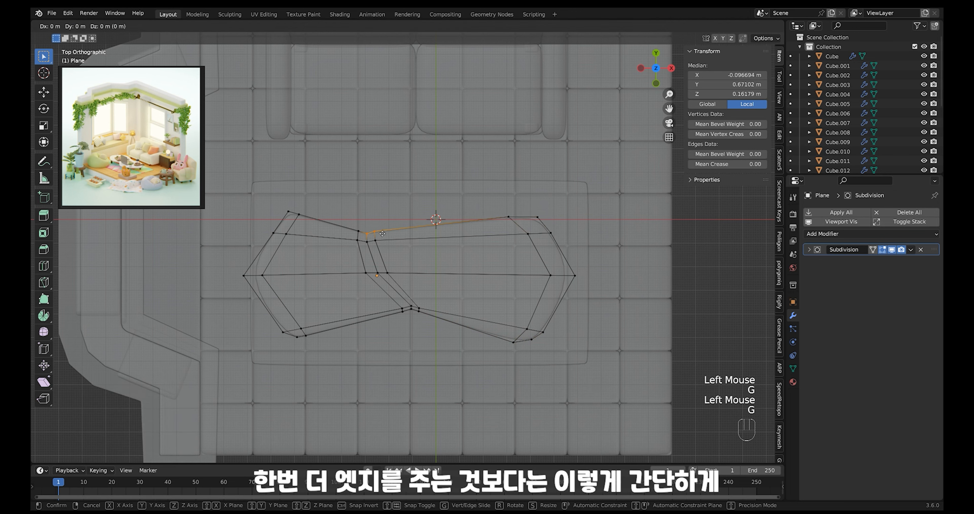
pyautogui.click(384, 236)
# Step: Round the -X sofa-side corner by spreading its vertices apart, moving the outermost ones about -0.042 m along X, then leave edit mode and X-ray
pyautogui.click(299, 214)
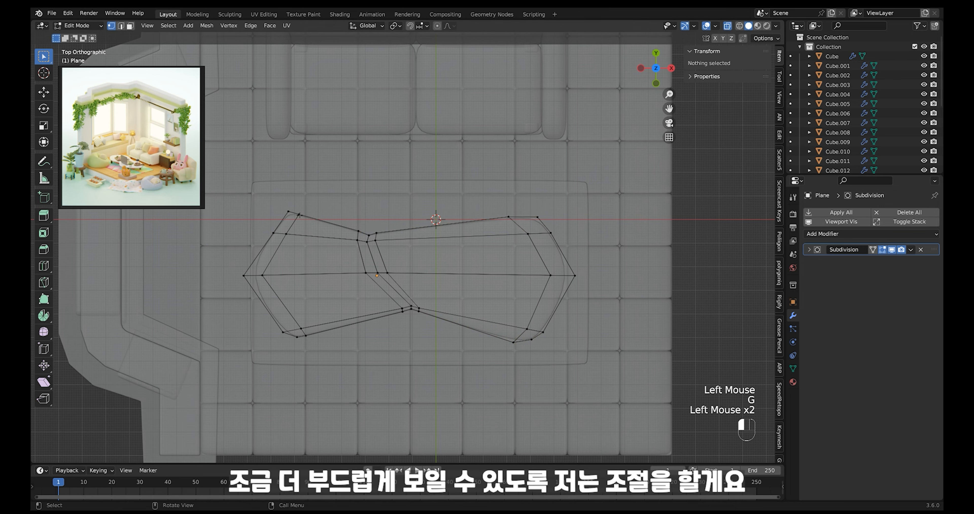
pyautogui.press('g')
pyautogui.click(332, 225)
pyautogui.press('g')
pyautogui.moveTo(277, 202); pyautogui.dragTo(291, 239)
pyautogui.click(307, 221)
pyautogui.press('g')
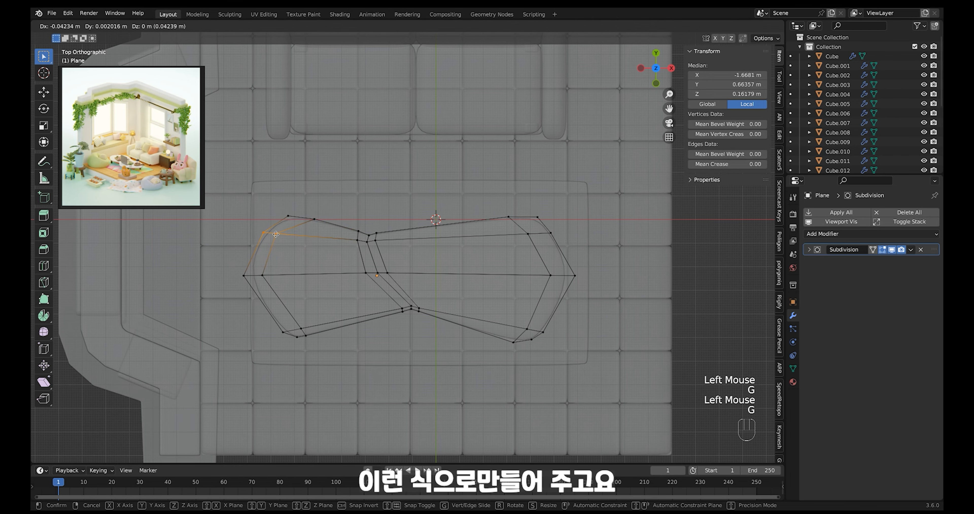
pyautogui.click(276, 234)
pyautogui.press('Tab')
pyautogui.hotkey('alt', 'z')
# Step: In X-ray top view, move the inner vertex pair of the tabletop's -X front corner toward the waist
pyautogui.moveTo(556, 326); pyautogui.dragTo(336, 285, button='middle')
pyautogui.press('Tab')
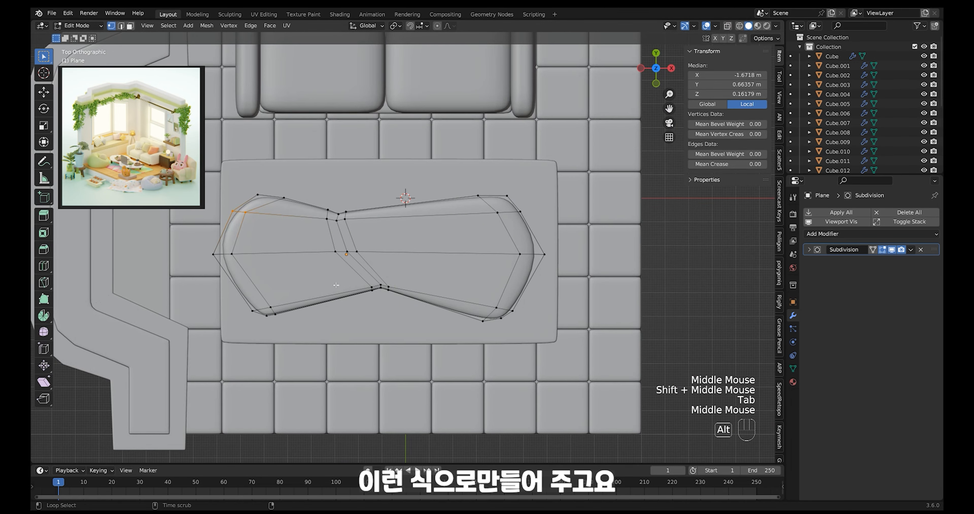
pyautogui.hotkey('alt', 'z')
pyautogui.moveTo(283, 281); pyautogui.dragTo(277, 318)
pyautogui.keyDown('shift'); pyautogui.click(275, 311); pyautogui.keyUp('shift')
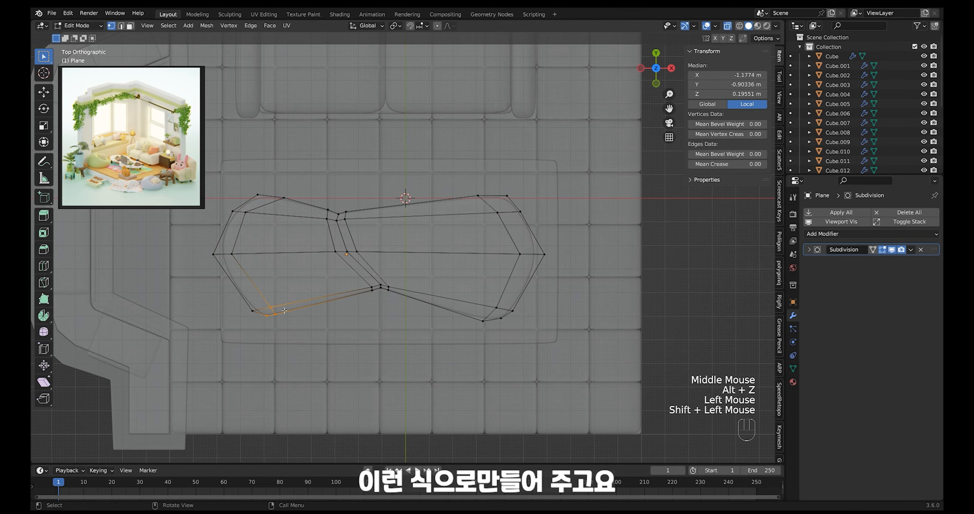
pyautogui.click(271, 314)
pyautogui.keyDown('shift'); pyautogui.moveTo(285, 321); pyautogui.dragTo(285, 322); pyautogui.keyUp('shift')
pyautogui.press('g')
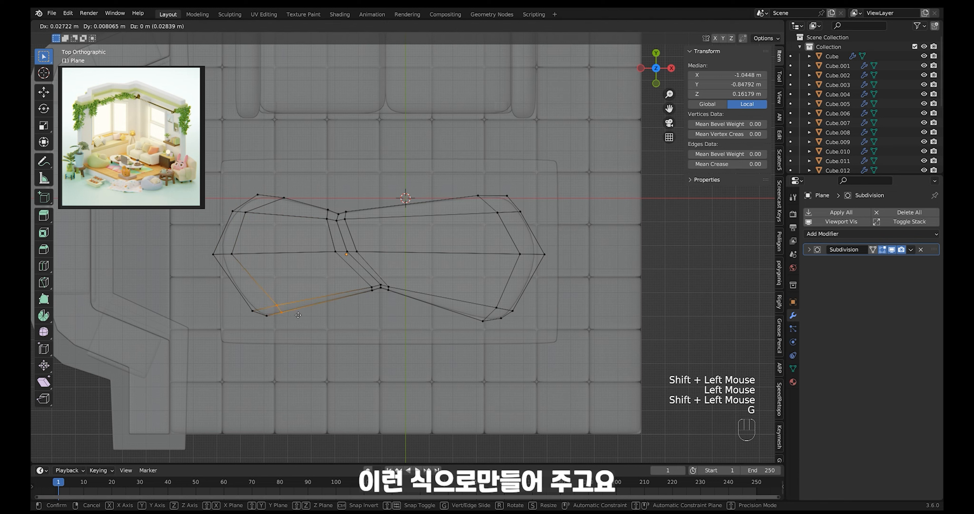
pyautogui.click(280, 322)
# Step: Round the -X front corner by spreading its middle vertices toward +X and its outermost ones toward -X, then leave edit mode and X-ray
pyautogui.press('g')
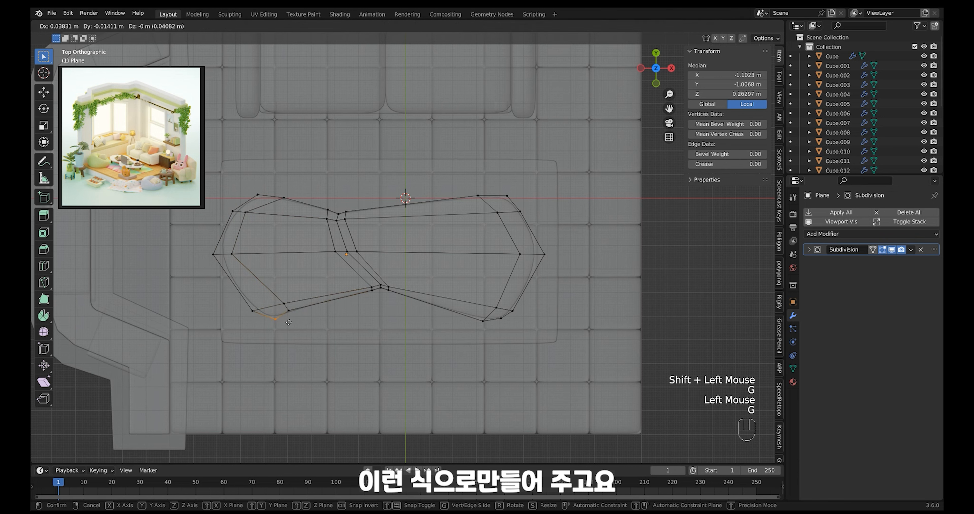
pyautogui.click(288, 319)
pyautogui.click(262, 310)
pyautogui.press('g')
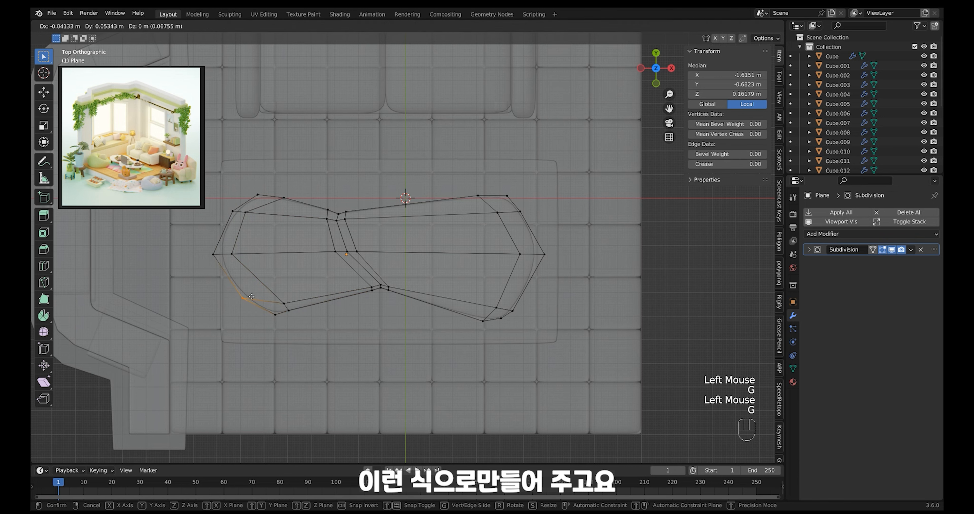
pyautogui.click(243, 299)
pyautogui.click(373, 289)
pyautogui.press('g')
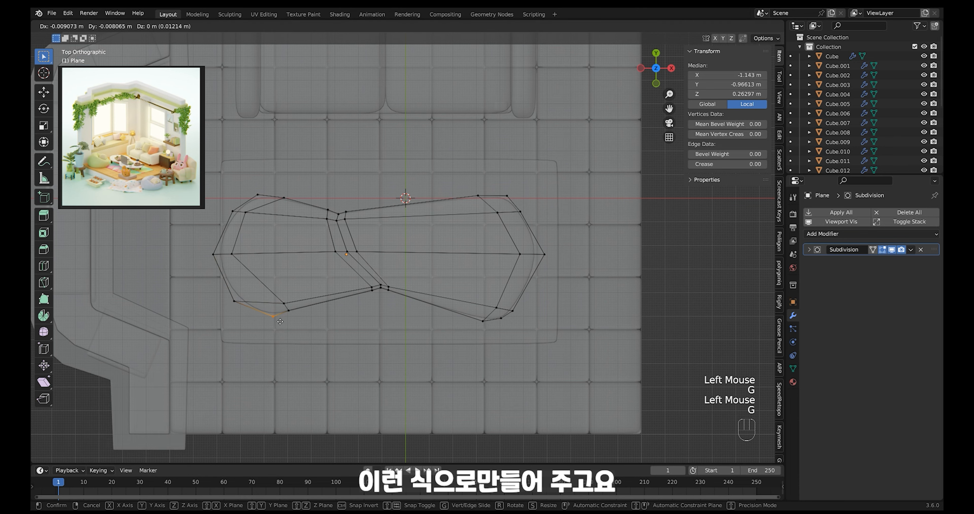
pyautogui.click(370, 290)
pyautogui.press('Tab')
pyautogui.hotkey('alt', 'z')
# Step: Duplicate the sofa legs -0.807 m along Y so the copy sits under the table
pyautogui.keyDown('ctrl'); pyautogui.moveTo(370, 290); pyautogui.dragTo(507, 340, button='middle'); pyautogui.keyUp('ctrl')
pyautogui.keyDown('ctrl'); pyautogui.moveTo(507, 340); pyautogui.dragTo(485, 314, button='middle'); pyautogui.keyUp('ctrl')
pyautogui.click(471, 267)
pyautogui.keyDown('shift'); pyautogui.moveTo(485, 314); pyautogui.dragTo(535, 321, button='middle'); pyautogui.keyUp('shift')
pyautogui.hotkey('shift', 'd')
pyautogui.press('y')
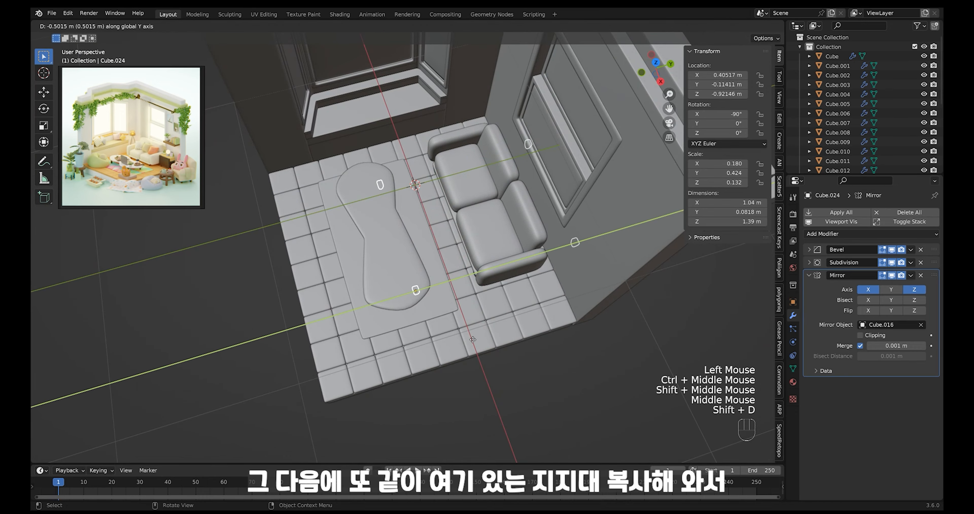
pyautogui.click(448, 353)
# Step: Remove the Mirror modifier from the duplicated leg and raise the leg about 0.039 m to meet the tabletop
pyautogui.moveTo(448, 353); pyautogui.dragTo(495, 300, button='middle')
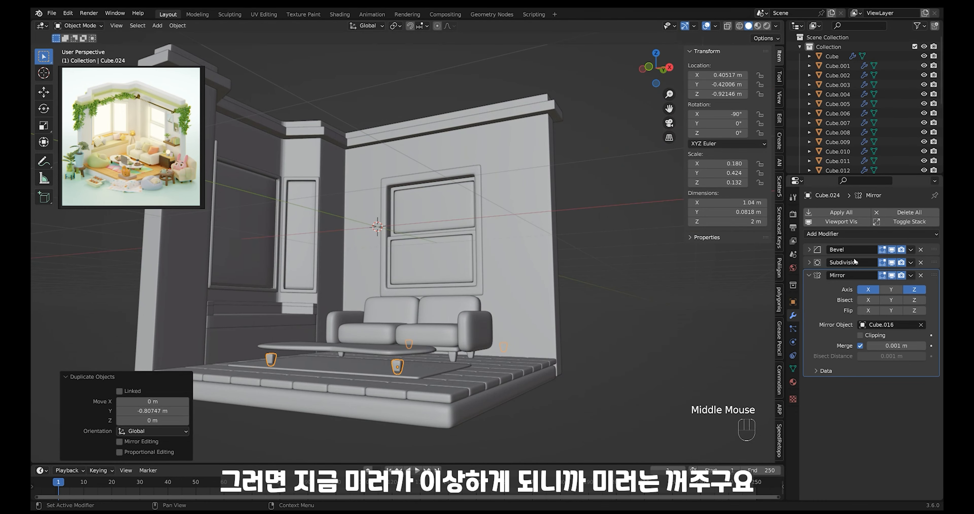
pyautogui.click(921, 276)
pyautogui.moveTo(450, 358); pyautogui.dragTo(376, 284, button='middle')
pyautogui.press('g')
pyautogui.click(442, 357)
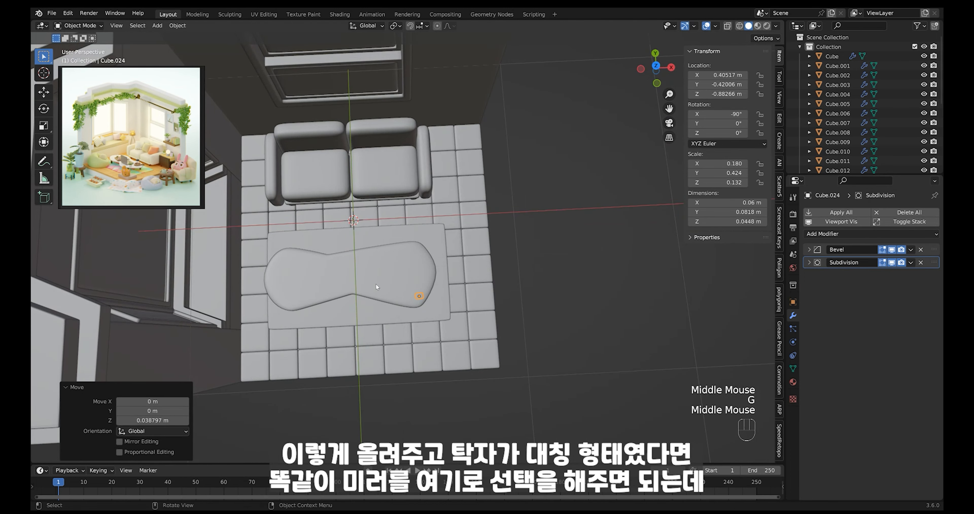
# Step: Duplicate the table leg -1.029 m along X to the tabletop's other end and shift the copy 0.023 m along Y
pyautogui.moveTo(434, 313); pyautogui.dragTo(425, 286, button='middle')
pyautogui.click(400, 292)
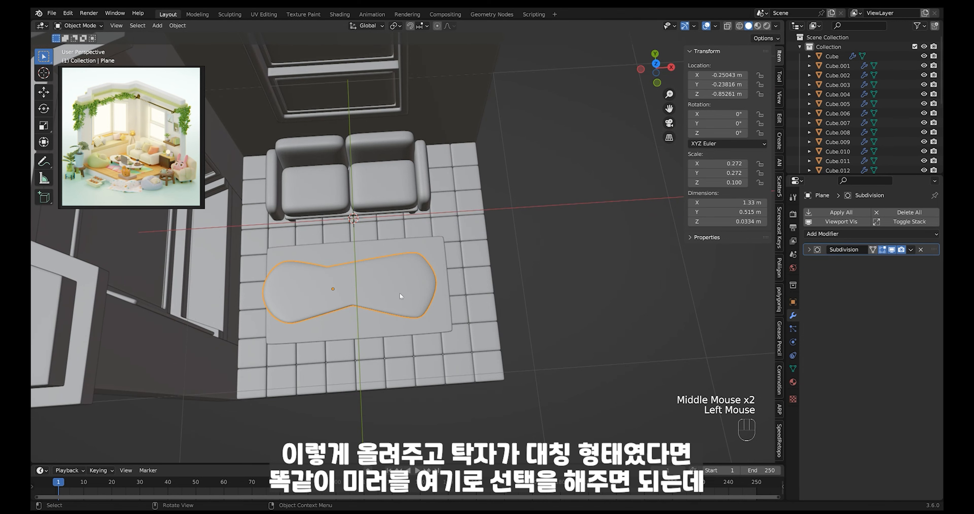
pyautogui.moveTo(453, 332); pyautogui.dragTo(490, 366, button='middle')
pyautogui.click(418, 357)
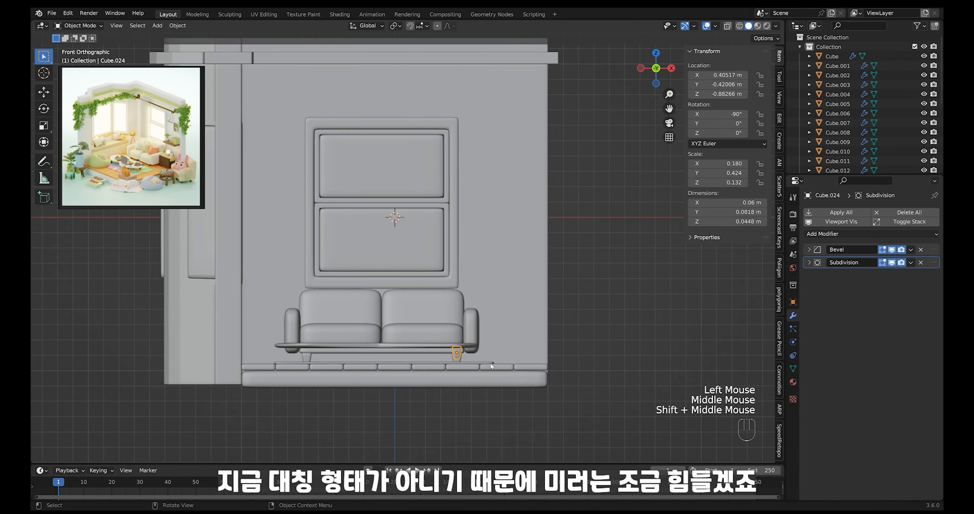
pyautogui.hotkey('shift', 'd')
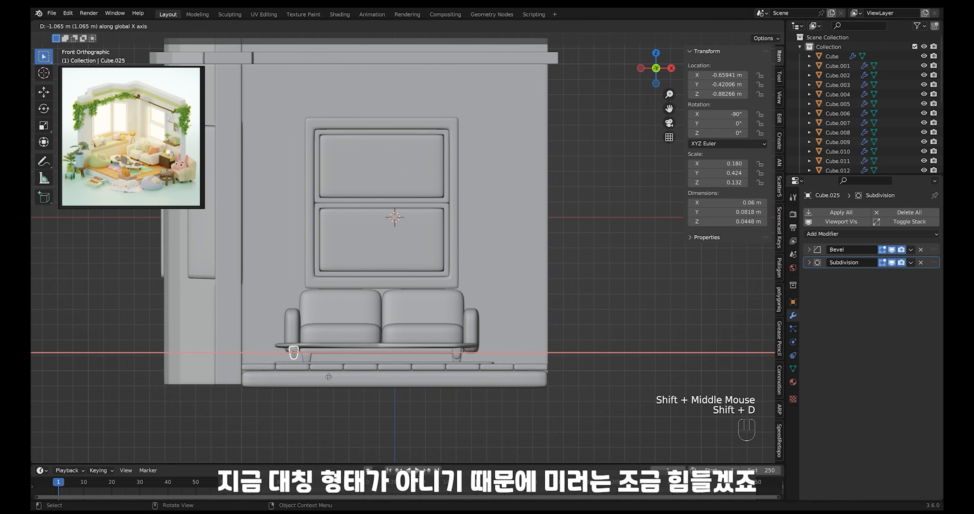
pyautogui.click(333, 376)
pyautogui.moveTo(334, 376); pyautogui.dragTo(427, 343, button='middle')
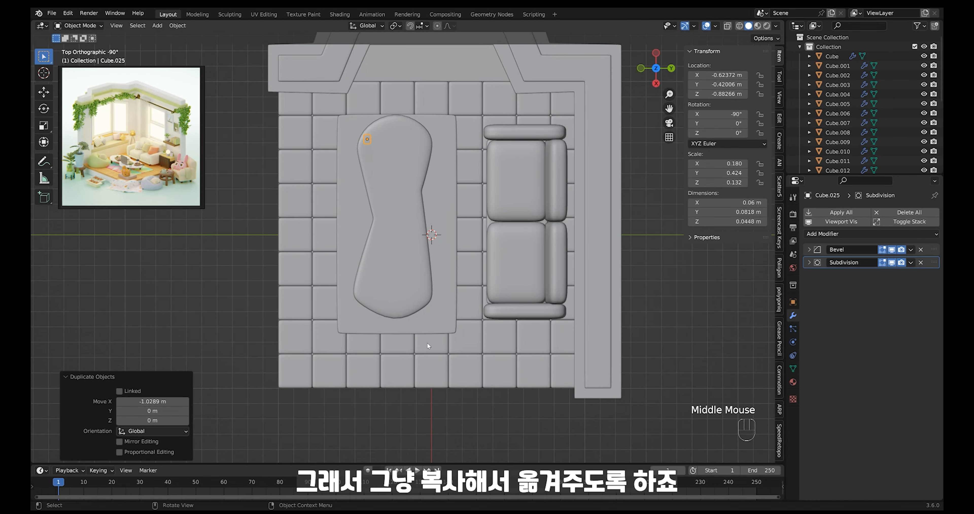
pyautogui.press('g')
pyautogui.keyDown('shift'); pyautogui.click(441, 302); pyautogui.keyUp('shift')
# Step: In X-ray top view, duplicate the leg 0.321 m along Y, and duplicate that copy 0.973 m along X for the fourth corner
pyautogui.hotkey('alt', 'z')
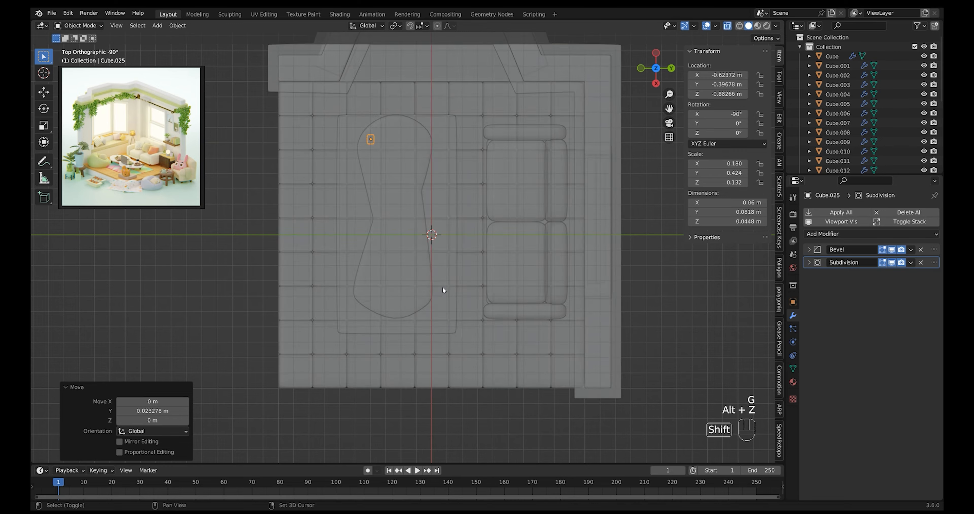
pyautogui.keyDown('shift'); pyautogui.moveTo(443, 291); pyautogui.dragTo(432, 317, button='middle'); pyautogui.keyUp('shift')
pyautogui.hotkey('shift', 'd')
pyautogui.click(481, 310)
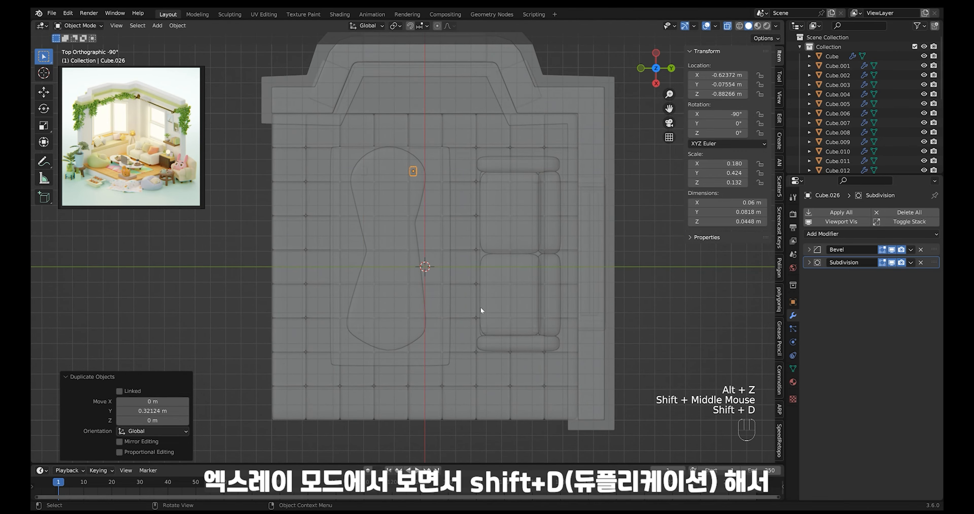
pyautogui.hotkey('shift', 'd')
pyautogui.press('x')
pyautogui.click(480, 453)
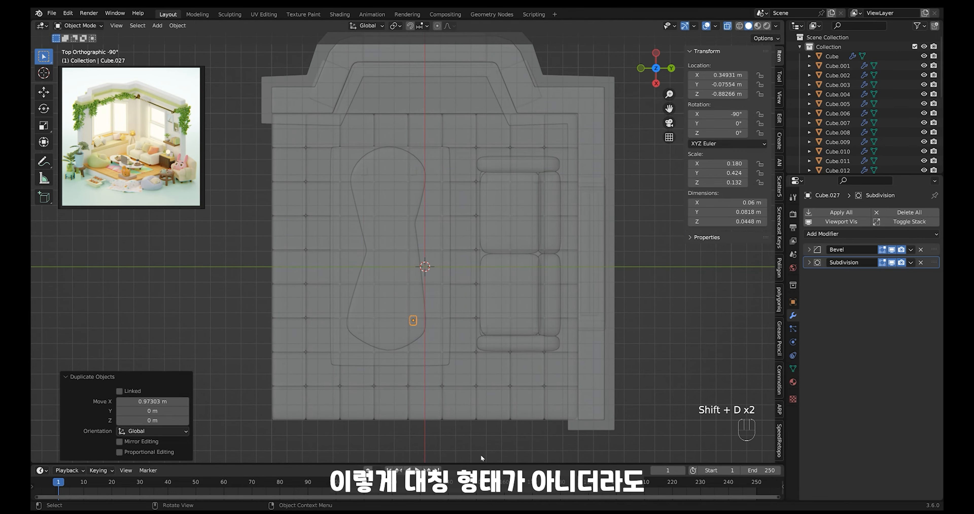
# Step: Leave X-ray, select the tabletop with its four legs, and lower them about 0.016 m along Z
pyautogui.moveTo(481, 454); pyautogui.dragTo(497, 336, button='middle')
pyautogui.hotkey('alt', 'z')
pyautogui.moveTo(339, 301); pyautogui.dragTo(447, 329)
pyautogui.keyDown('ctrl'); pyautogui.moveTo(456, 393); pyautogui.dragTo(388, 339); pyautogui.keyUp('ctrl')
pyautogui.press('g')
pyautogui.click(445, 383)
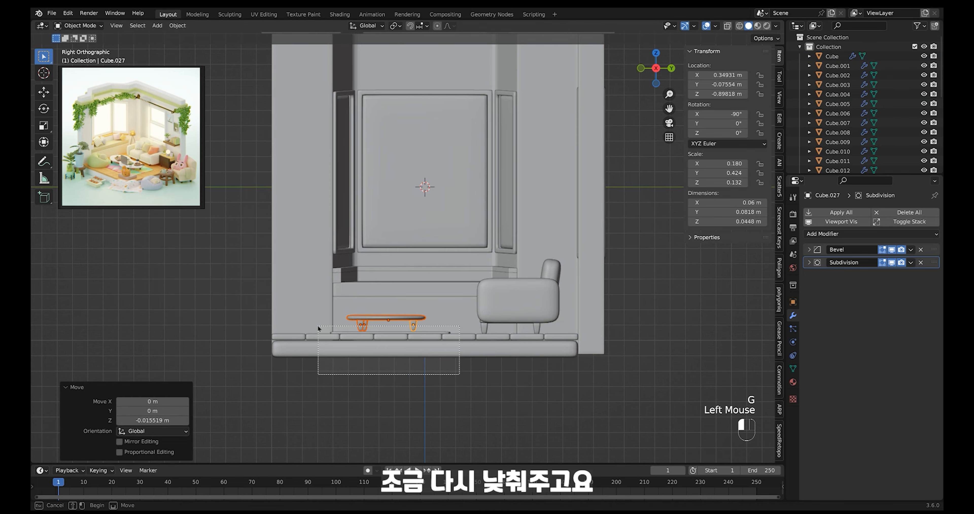
# Step: Exclude the tabletop from the selection and lengthen the four legs along Z by a factor of about 1.1
pyautogui.moveTo(319, 329); pyautogui.dragTo(319, 328)
pyautogui.keyDown('ctrl'); pyautogui.moveTo(463, 329); pyautogui.dragTo(459, 345); pyautogui.keyUp('ctrl')
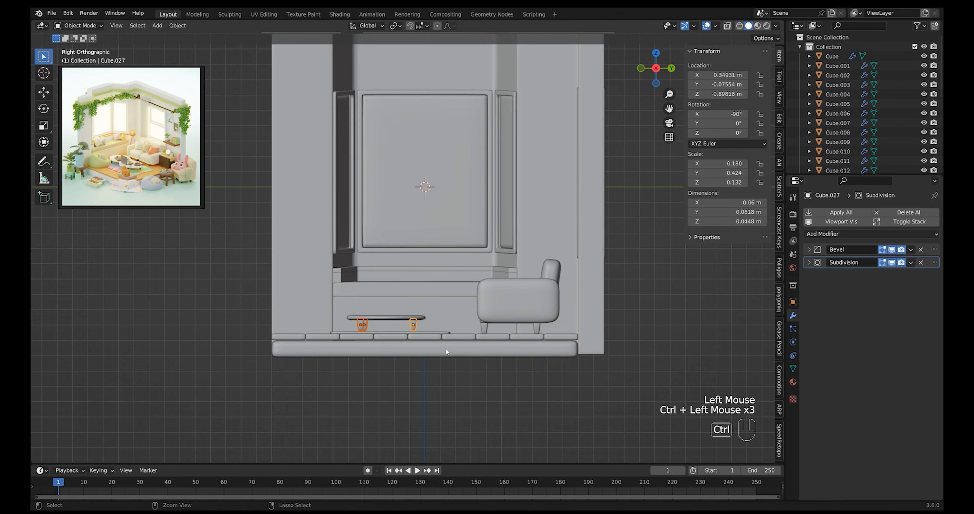
pyautogui.keyDown('shift'); pyautogui.moveTo(450, 347); pyautogui.dragTo(465, 329, button='middle'); pyautogui.keyUp('shift')
pyautogui.keyDown('ctrl'); pyautogui.moveTo(466, 329); pyautogui.dragTo(479, 309, button='middle'); pyautogui.keyUp('ctrl')
pyautogui.press('s')
pyautogui.press('z')
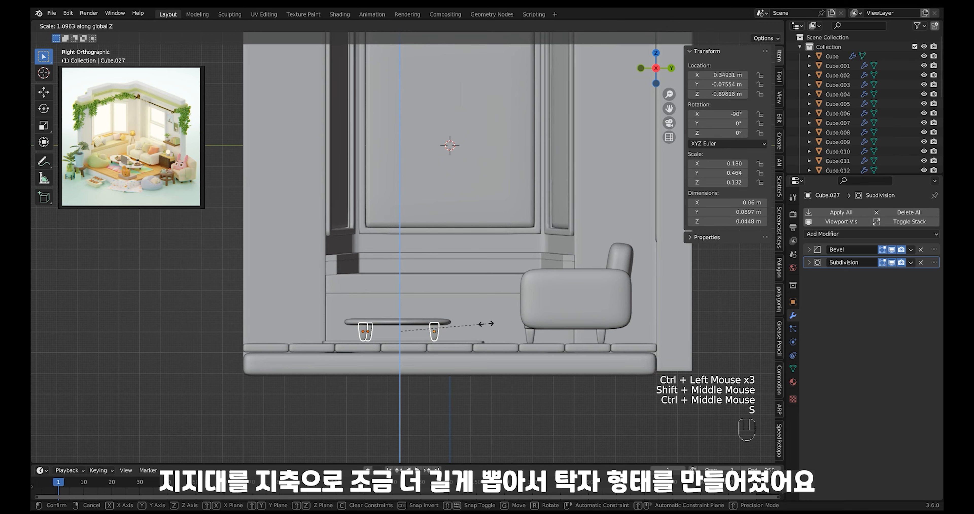
pyautogui.click(482, 297)
pyautogui.click(480, 297)
# Step: Add a horizontal edge loop around the tabletop's rim, slid toward its upper edge, to sharpen the edge
pyautogui.keyDown('ctrl'); pyautogui.moveTo(478, 288); pyautogui.dragTo(469, 328, button='middle'); pyautogui.keyUp('ctrl')
pyautogui.moveTo(469, 328); pyautogui.dragTo(445, 300, button='middle')
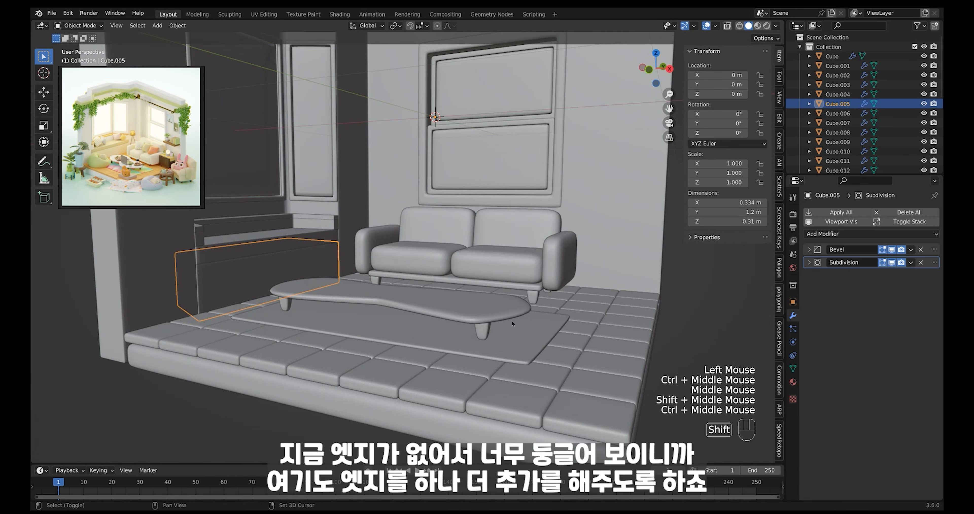
pyautogui.keyDown('shift'); pyautogui.moveTo(511, 320); pyautogui.dragTo(492, 303, button='middle'); pyautogui.keyUp('shift')
pyautogui.keyDown('ctrl'); pyautogui.moveTo(491, 302); pyautogui.dragTo(474, 283, button='middle'); pyautogui.keyUp('ctrl')
pyautogui.click(478, 323)
pyautogui.press('Tab')
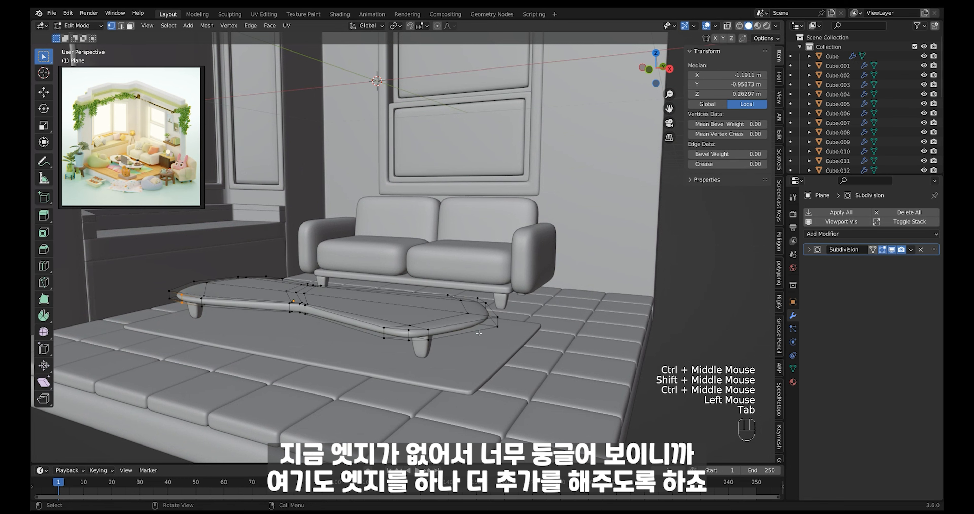
pyautogui.keyDown('shift'); pyautogui.moveTo(477, 323); pyautogui.dragTo(458, 332, button='middle'); pyautogui.keyUp('shift')
pyautogui.keyDown('ctrl'); pyautogui.moveTo(458, 332); pyautogui.dragTo(438, 314, button='middle'); pyautogui.keyUp('ctrl')
pyautogui.hotkey('ctrl', 'r')
pyautogui.click(429, 350)
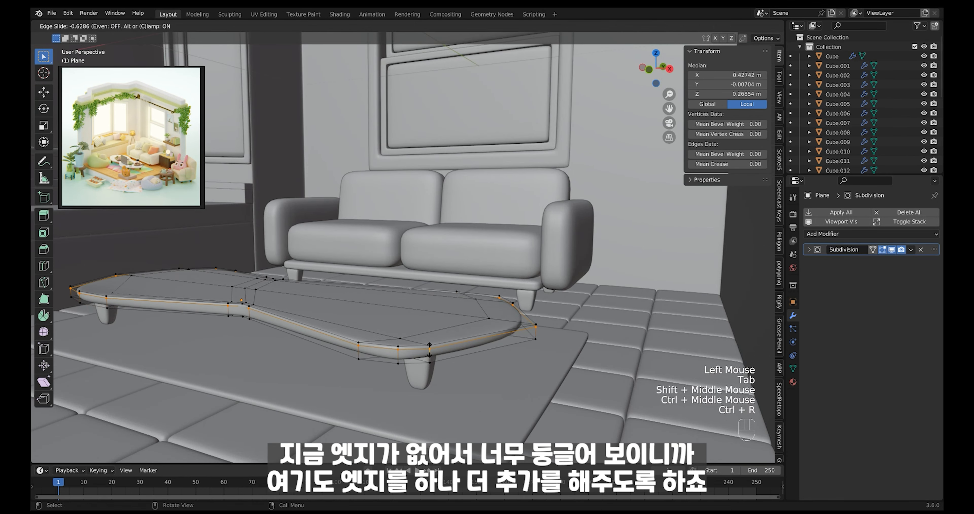
pyautogui.click(429, 349)
pyautogui.press('Tab')
# Step: Duplicate the lower window panel beside the sofa wall's window along X, placing the copy at about X 0.79 m
pyautogui.keyDown('ctrl'); pyautogui.moveTo(480, 292); pyautogui.dragTo(499, 335, button='middle'); pyautogui.keyUp('ctrl')
pyautogui.keyDown('ctrl'); pyautogui.moveTo(499, 335); pyautogui.dragTo(498, 355, button='middle'); pyautogui.keyUp('ctrl')
pyautogui.keyDown('ctrl'); pyautogui.moveTo(497, 355); pyautogui.dragTo(509, 300, button='middle'); pyautogui.keyUp('ctrl')
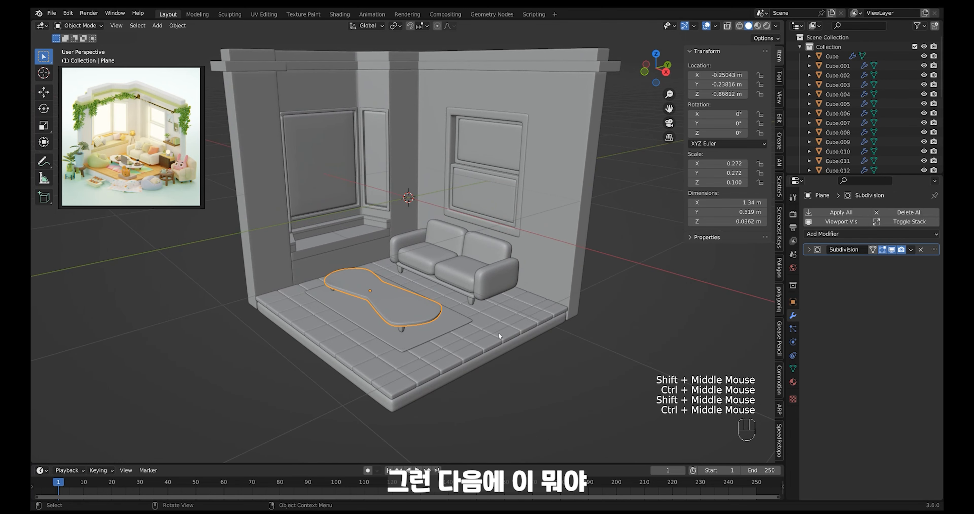
pyautogui.keyDown('shift'); pyautogui.moveTo(499, 333); pyautogui.dragTo(519, 326, button='middle'); pyautogui.keyUp('shift')
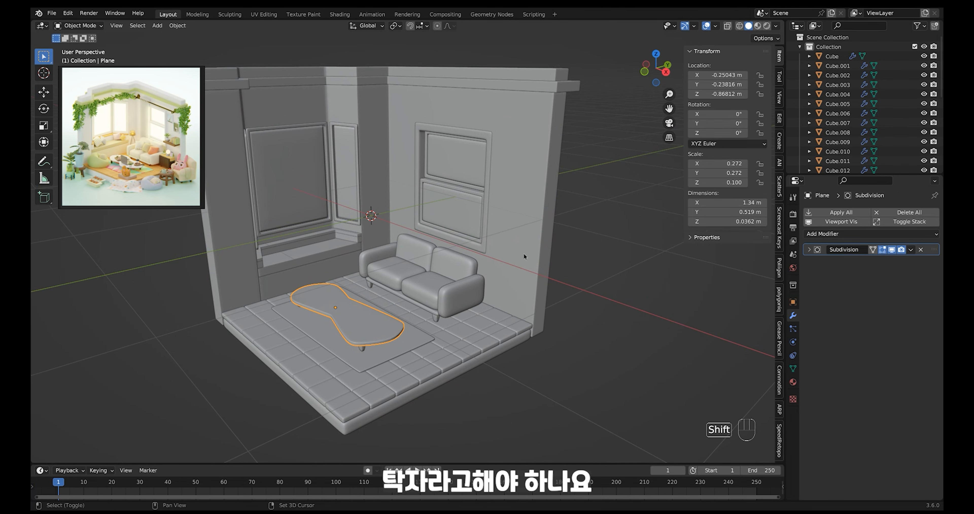
pyautogui.keyDown('shift'); pyautogui.moveTo(524, 257); pyautogui.dragTo(485, 243, button='middle'); pyautogui.keyUp('shift')
pyautogui.keyDown('shift'); pyautogui.moveTo(536, 260); pyautogui.dragTo(525, 293, button='middle'); pyautogui.keyUp('shift')
pyautogui.click(447, 234)
pyautogui.hotkey('shift', 'd')
pyautogui.press('x')
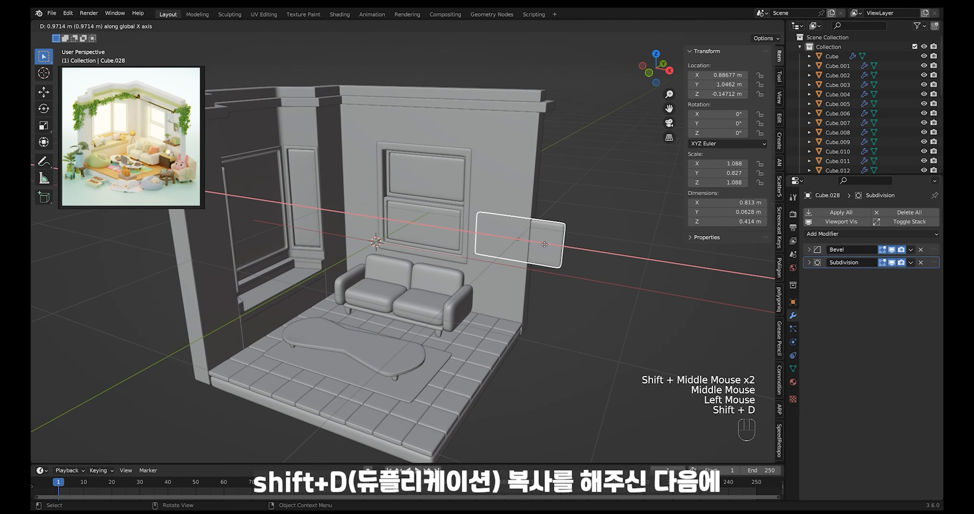
pyautogui.click(533, 248)
# Step: Rotate the copied panel 90° about X so it lies flat as a shelf, and move it along Y to about 0.785 m
pyautogui.keyDown('alt'); pyautogui.moveTo(533, 248); pyautogui.dragTo(566, 288, button='middle'); pyautogui.keyUp('alt')
pyautogui.press('r')
pyautogui.press('9')
pyautogui.press('0')
pyautogui.press('Return')
pyautogui.press('g')
pyautogui.press('y')
pyautogui.click(487, 251)
# Step: Scale the shelf by 0.822 along Z, then shrink it uniformly by 0.781 and 0.866 while shifting it slightly toward -X
pyautogui.press('s')
pyautogui.press('z')
pyautogui.click(484, 251)
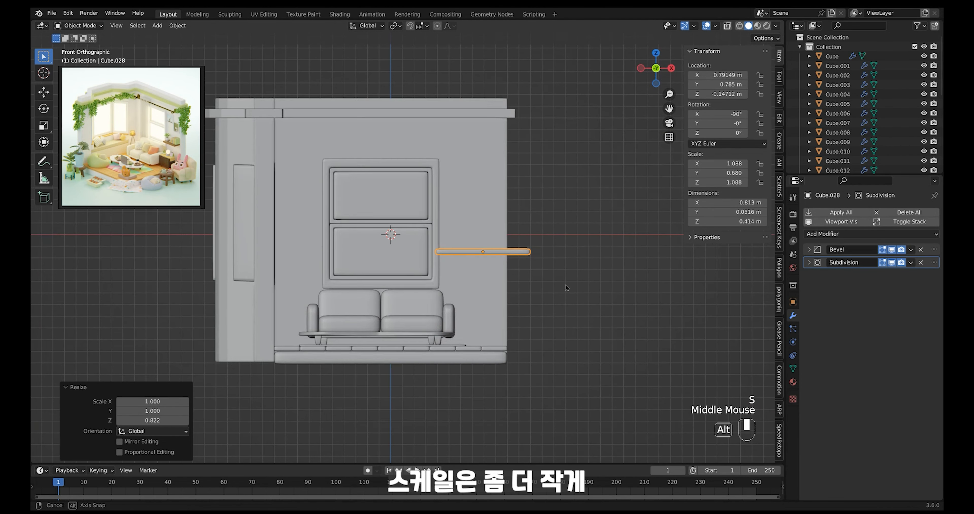
pyautogui.press('s')
pyautogui.click(531, 277)
pyautogui.press('g')
pyautogui.press('x')
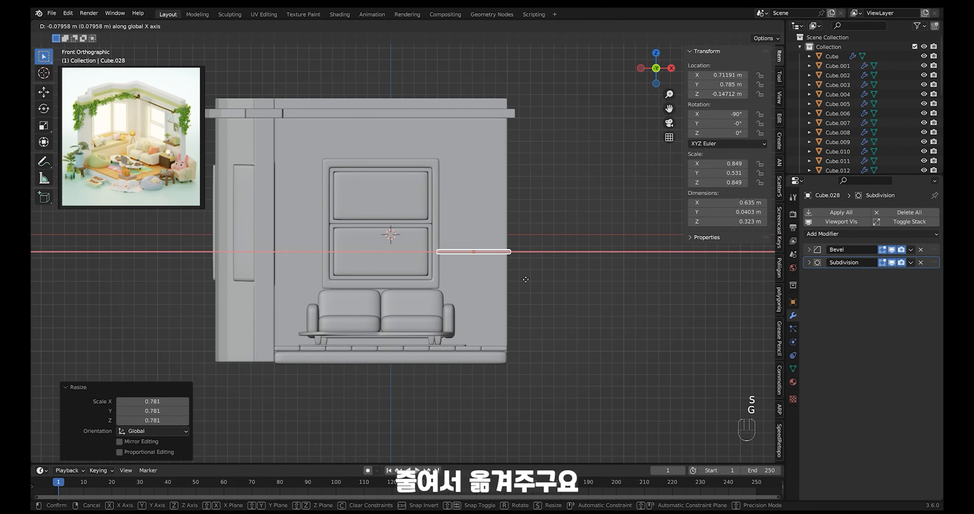
pyautogui.click(528, 282)
pyautogui.press('s')
pyautogui.click(521, 279)
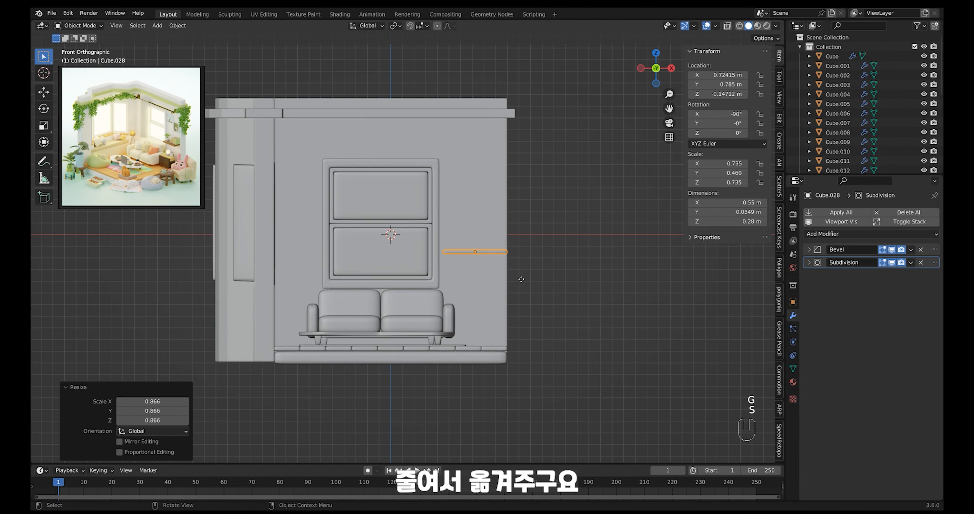
# Step: Position the shelf at about X 0.716 m, lower it slightly, and push it 0.13 m along Y against the wall
pyautogui.press('g')
pyautogui.press('x')
pyautogui.click(520, 279)
pyautogui.press('g')
pyautogui.press('z')
pyautogui.click(519, 283)
pyautogui.keyDown('ctrl'); pyautogui.moveTo(520, 283); pyautogui.dragTo(520, 303, button='middle'); pyautogui.keyUp('ctrl')
pyautogui.press('g')
pyautogui.press('y')
pyautogui.moveTo(579, 265); pyautogui.dragTo(540, 287, button='middle')
pyautogui.click(517, 305)
# Step: Duplicate the shelf upward to about Z 0.62 m for a picture frame and move the copy -0.115 m along Y
pyautogui.moveTo(540, 287)
pyautogui.keyDown('shift'); pyautogui.mouseDown(button='middle')
pyautogui.moveTo(524, 292)
pyautogui.moveTo(532, 289)
pyautogui.mouseUp(button='middle'); pyautogui.keyUp('shift')
pyautogui.hotkey('shift', 'd')
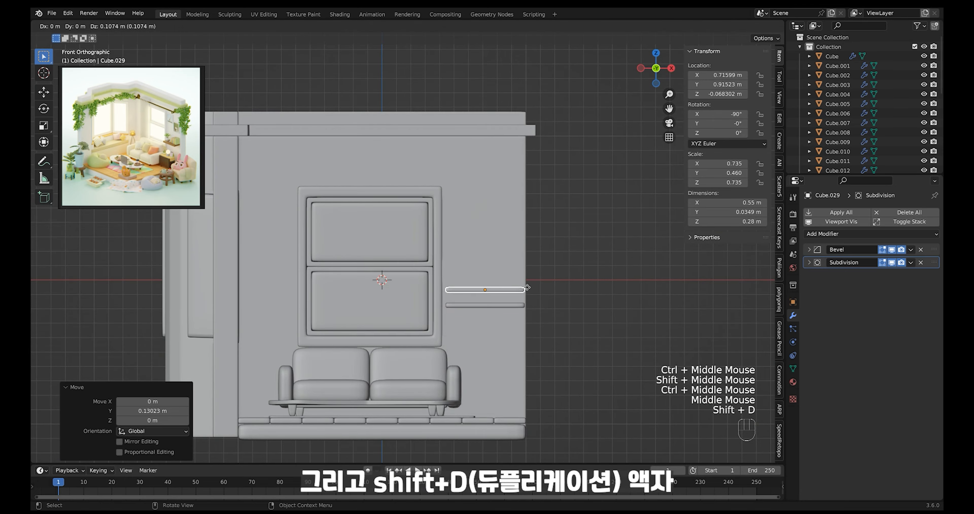
pyautogui.click(533, 205)
pyautogui.moveTo(533, 205); pyautogui.dragTo(518, 226, button='middle')
pyautogui.press('g')
pyautogui.click(516, 256)
# Step: Rotate the copy 90° about X to stand upright, and turn it -90° in front view into portrait orientation
pyautogui.press('r')
pyautogui.press('x')
pyautogui.press('ctrl')
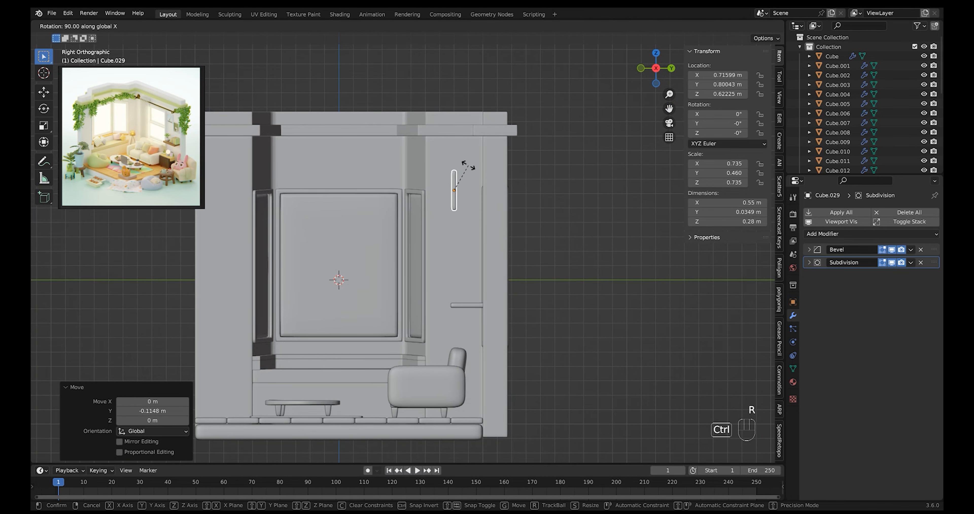
pyautogui.click(490, 178)
pyautogui.moveTo(490, 178); pyautogui.dragTo(552, 189, button='middle')
pyautogui.press('r')
pyautogui.press('ctrl')
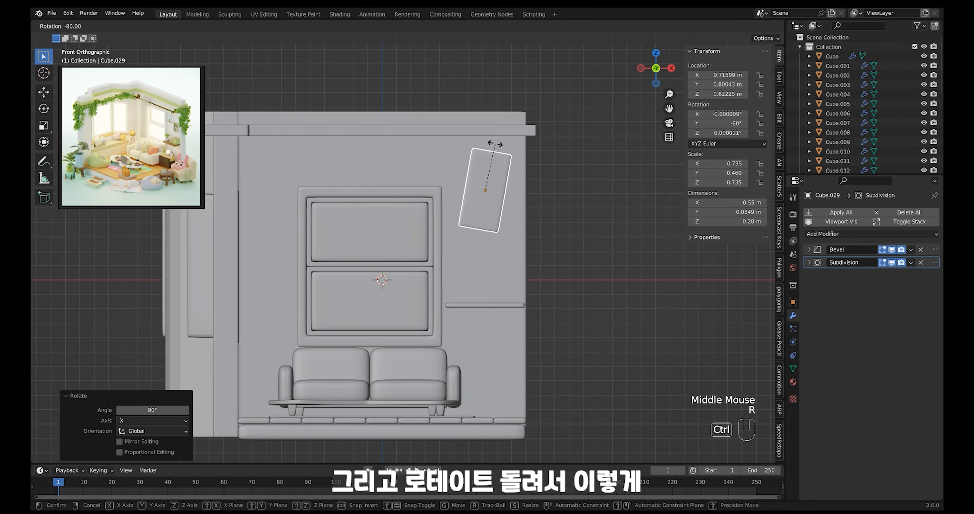
pyautogui.click(486, 150)
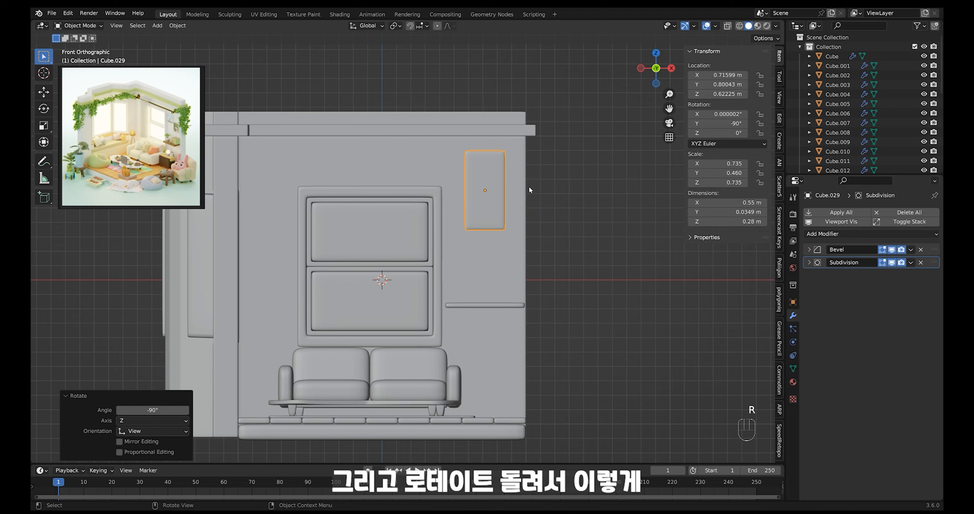
# Step: Move the upright frame panel down and toward the window so it hangs above the shelf's inner end
pyautogui.press('g')
pyautogui.moveTo(528, 187); pyautogui.dragTo(508, 216, button='middle')
pyautogui.click(508, 188)
pyautogui.press('g')
pyautogui.click(507, 217)
pyautogui.press('g')
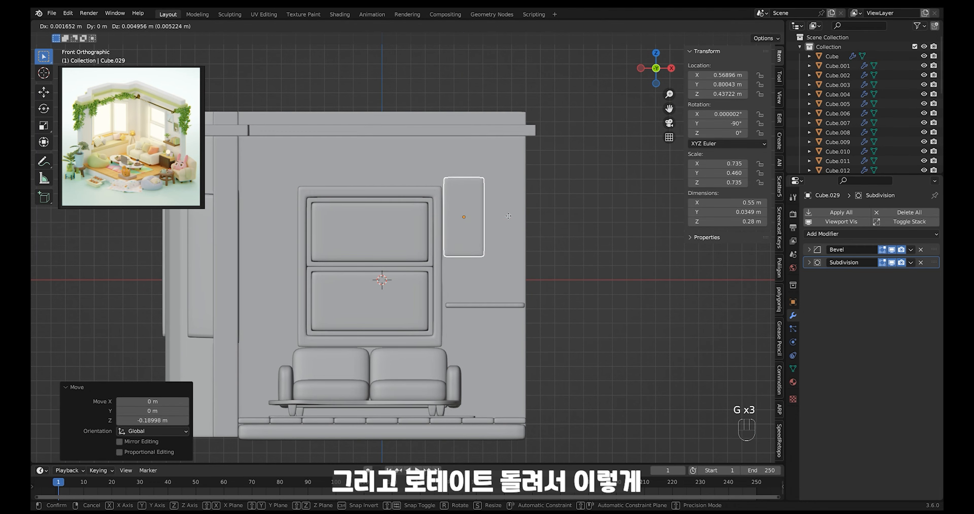
pyautogui.press('g')
pyautogui.click(513, 203)
# Step: Shorten the upright picture frame panel by raising its bottom vertices along Z
pyautogui.press('Tab')
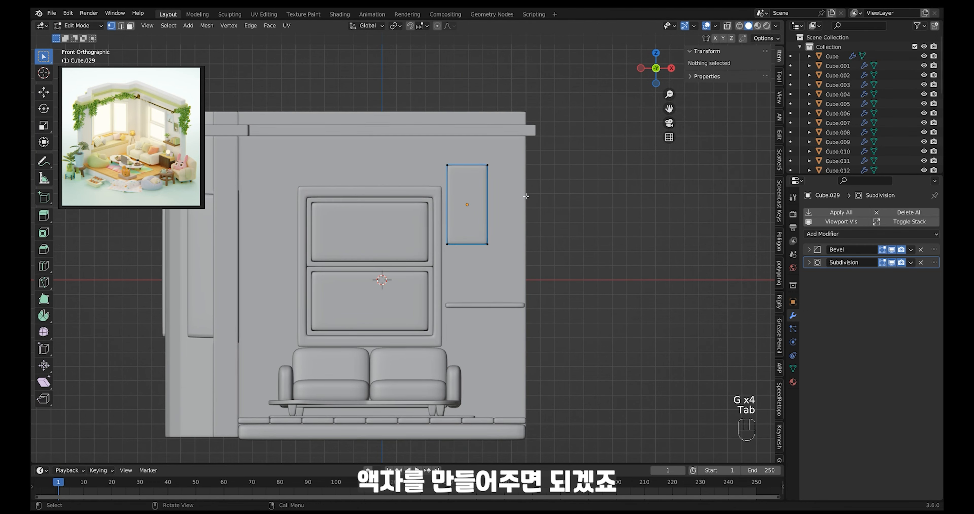
pyautogui.click(525, 197)
pyautogui.hotkey('alt', 'z')
pyautogui.moveTo(414, 183); pyautogui.dragTo(574, 292)
pyautogui.press('g')
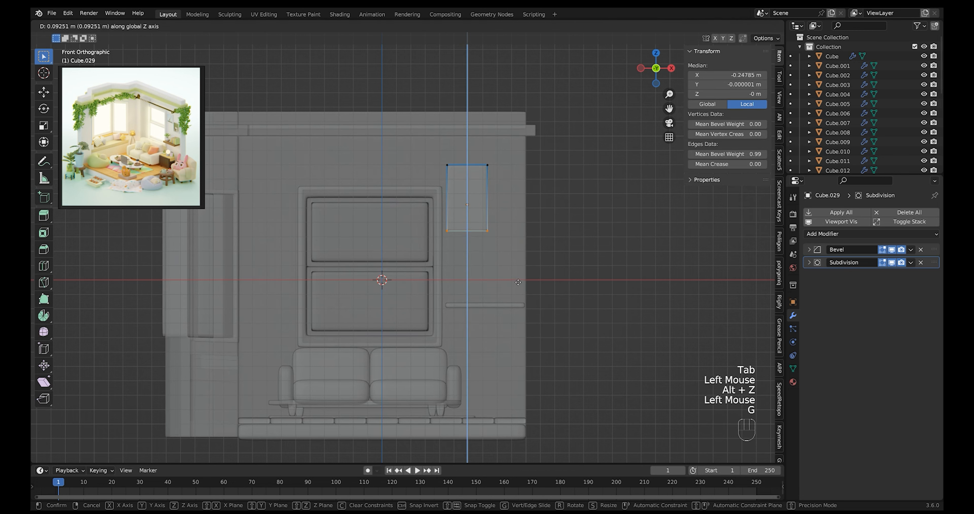
pyautogui.click(518, 282)
# Step: Scale the whole panel mesh down to about 0.356 × 0.239 m and nudge it slightly toward the window
pyautogui.moveTo(446, 106); pyautogui.dragTo(568, 225)
pyautogui.press('s')
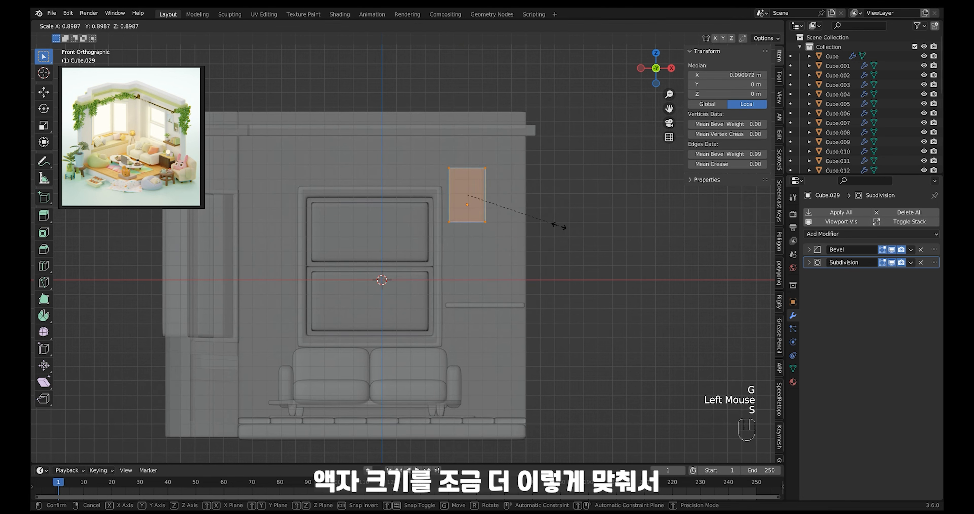
pyautogui.click(554, 224)
pyautogui.press('s')
pyautogui.press('g')
pyautogui.press('Tab')
pyautogui.hotkey('shift', 'd')
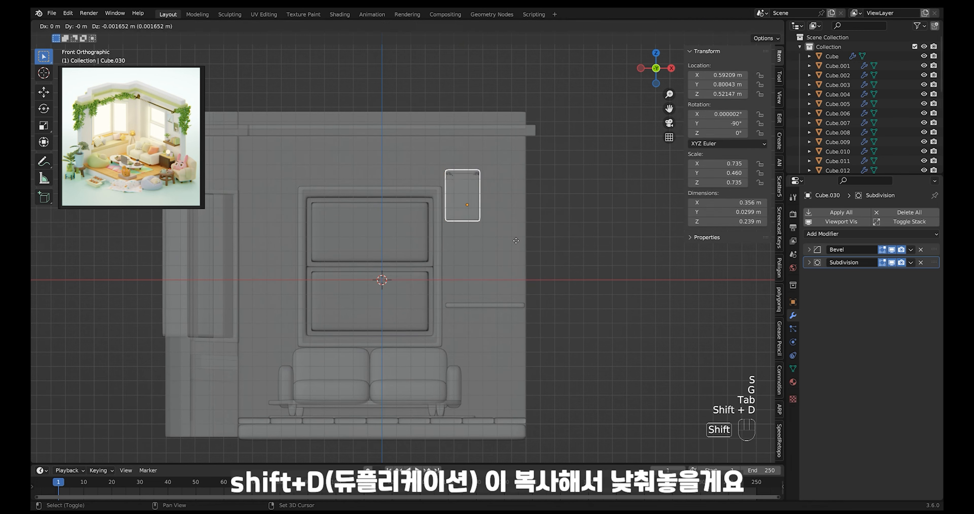
pyautogui.click(555, 240)
pyautogui.press('g')
pyautogui.click(556, 264)
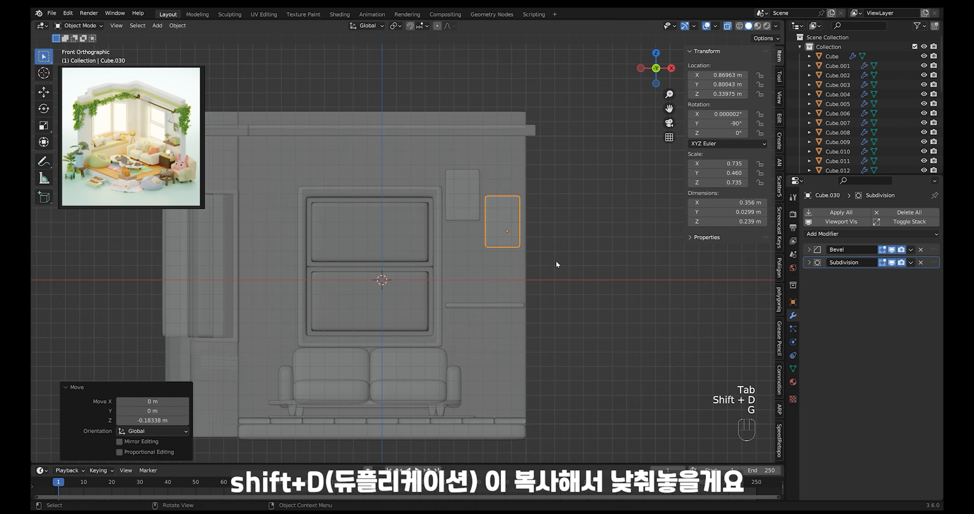
pyautogui.keyDown('ctrl'); pyautogui.moveTo(557, 264); pyautogui.dragTo(559, 232, button='middle'); pyautogui.keyUp('ctrl')
pyautogui.press('Tab')
pyautogui.press('Tab')
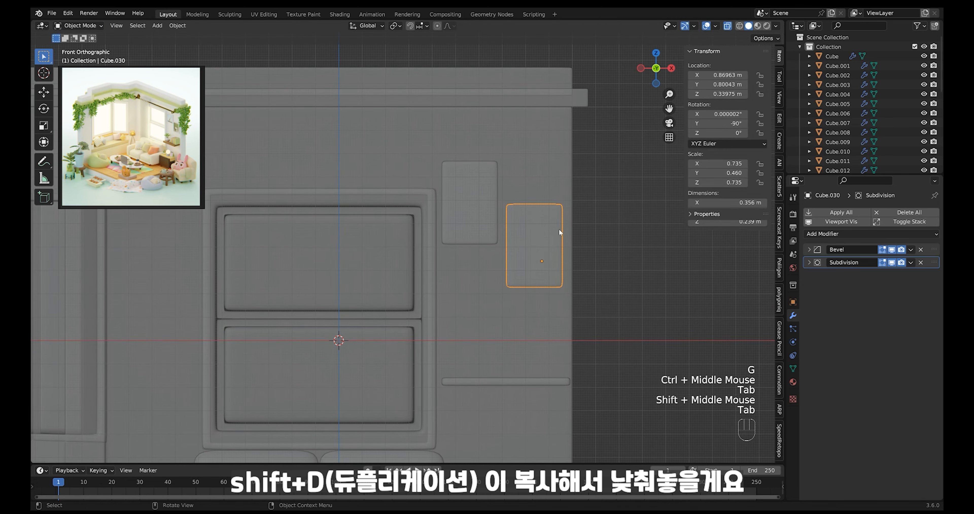
pyautogui.press('x')
pyautogui.click(554, 231)
# Step: Inset the front face of the frame panel by about 0.021 m to form the frame's border
pyautogui.press('Tab')
pyautogui.press('Tab')
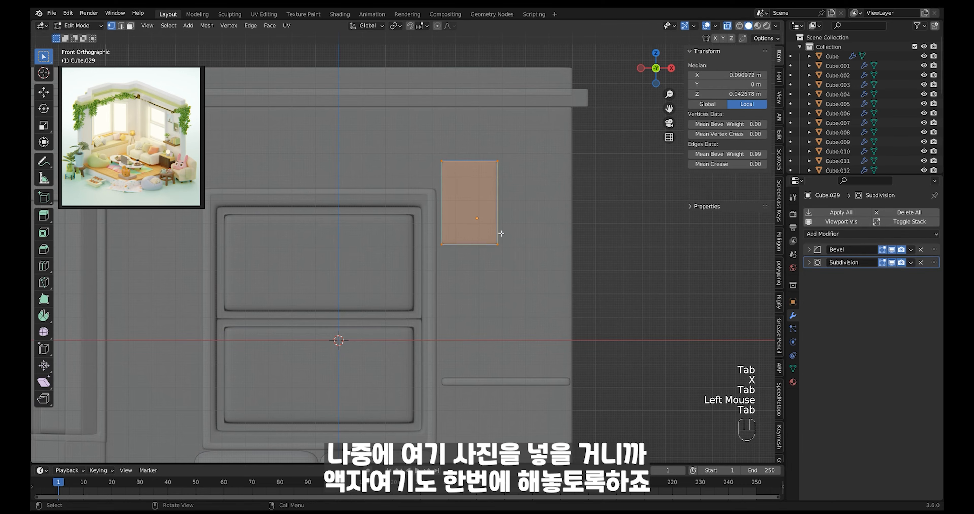
pyautogui.keyDown('shift'); pyautogui.moveTo(486, 226); pyautogui.dragTo(493, 217, button='middle'); pyautogui.keyUp('shift')
pyautogui.moveTo(493, 217)
pyautogui.keyDown('ctrl'); pyautogui.mouseDown(button='middle')
pyautogui.moveTo(507, 208)
pyautogui.moveTo(526, 218)
pyautogui.moveTo(503, 224)
pyautogui.moveTo(510, 218)
pyautogui.mouseUp(button='middle'); pyautogui.keyUp('ctrl')
pyautogui.click(517, 215)
pyautogui.click(509, 213)
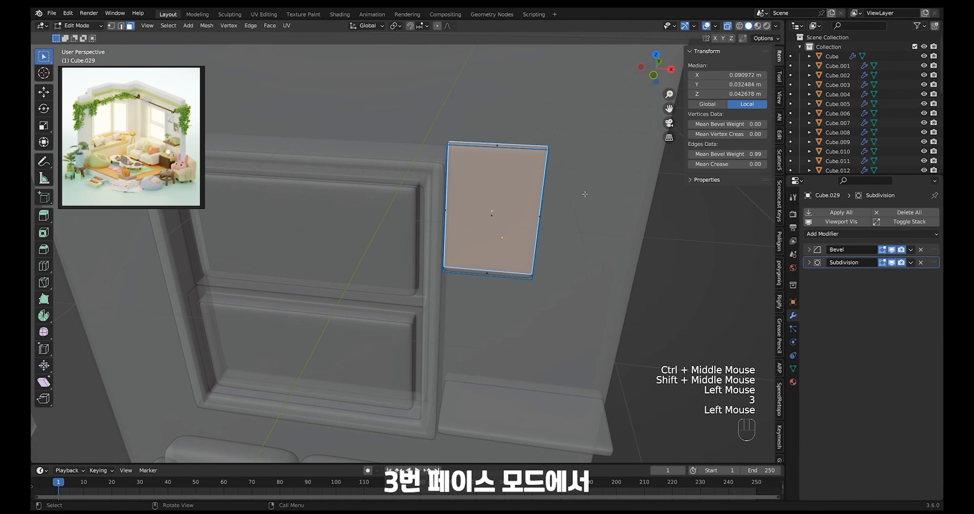
pyautogui.hotkey('alt', 'z')
pyautogui.click(496, 218)
pyautogui.press('o')
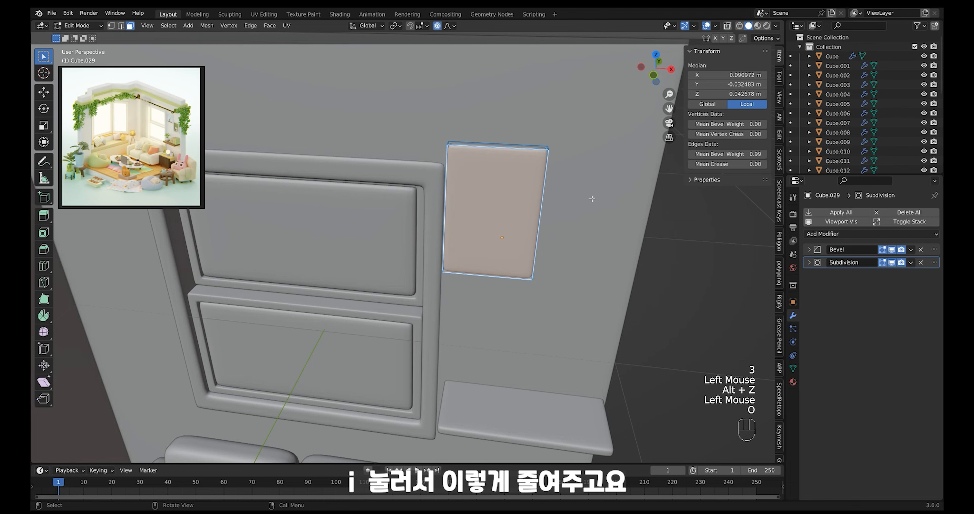
pyautogui.press('i')
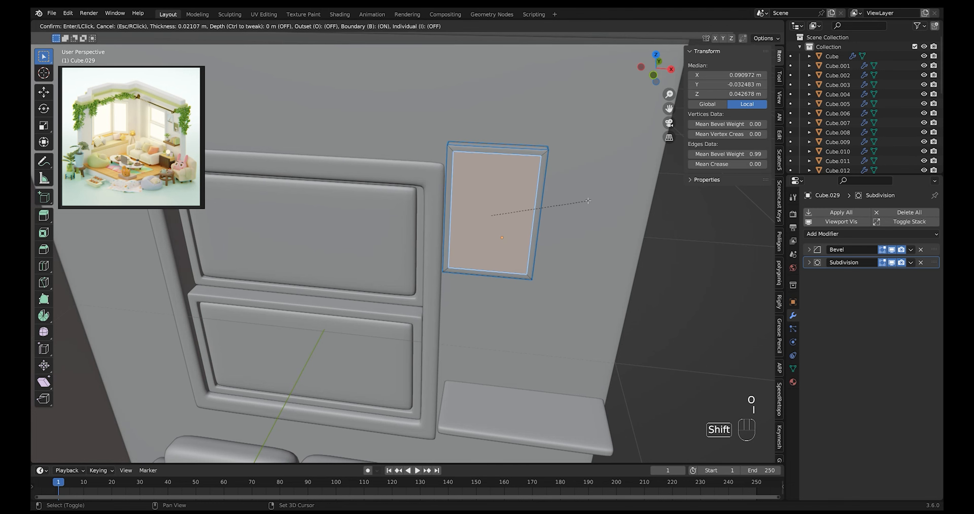
pyautogui.click(585, 202)
# Step: Extrude the inset face inward to recess the picture area within the frame
pyautogui.moveTo(585, 203); pyautogui.dragTo(546, 308, button='middle')
pyautogui.press('e')
pyautogui.click(546, 226)
# Step: Set the mean edge bevel weight of the entire frame mesh to 1.00
pyautogui.hotkey('alt', 'z')
pyautogui.moveTo(574, 153); pyautogui.dragTo(332, 393)
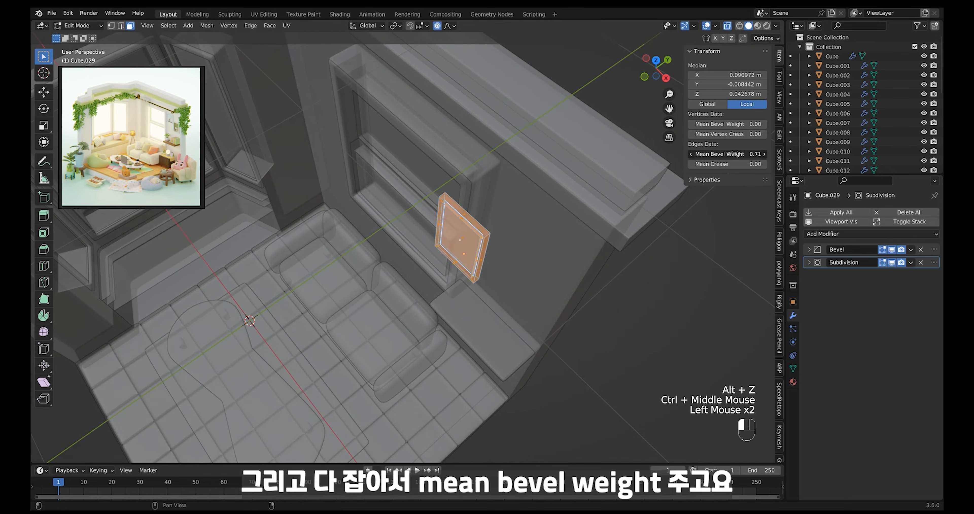
pyautogui.moveTo(734, 153); pyautogui.dragTo(754, 153)
pyautogui.hotkey('alt', 'z')
pyautogui.moveTo(580, 210); pyautogui.dragTo(556, 242, button='middle')
pyautogui.press('Tab')
pyautogui.press('Tab')
# Step: Duplicate the recessed face and move the copy about -0.012 m along Y, toward the front of the frame
pyautogui.click(520, 250)
pyautogui.hotkey('shift', 'd')
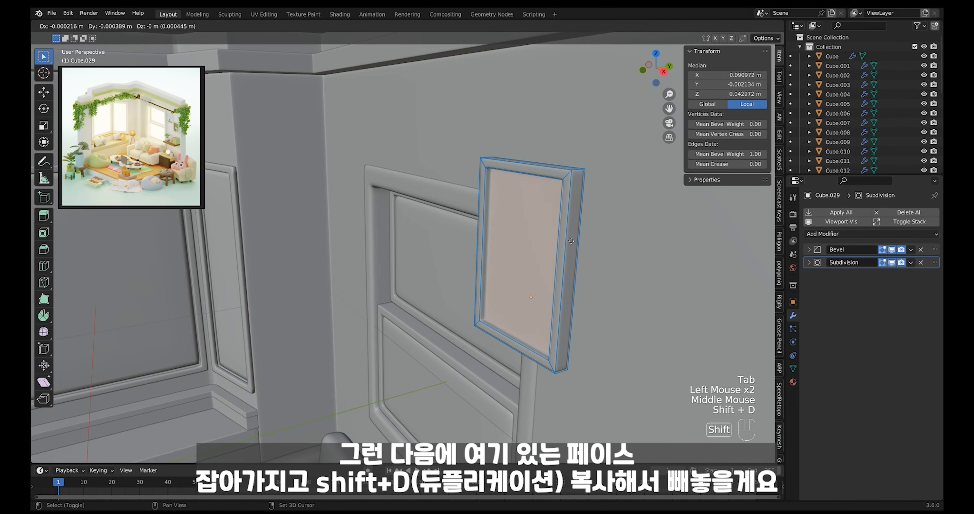
pyautogui.press('y')
pyautogui.click(568, 243)
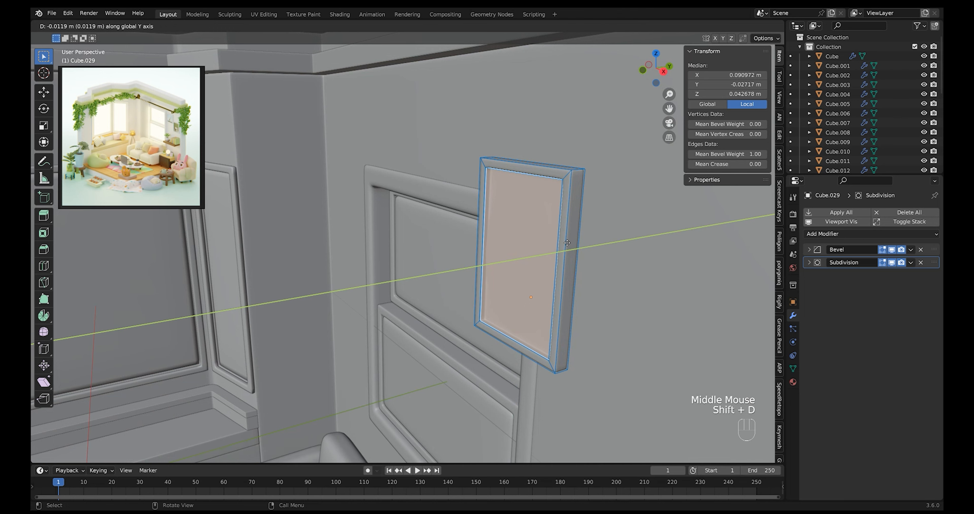
# Step: Scale the duplicated face up slightly in front view and separate it into its own object
pyautogui.moveTo(568, 243); pyautogui.dragTo(584, 238, button='middle')
pyautogui.press('s')
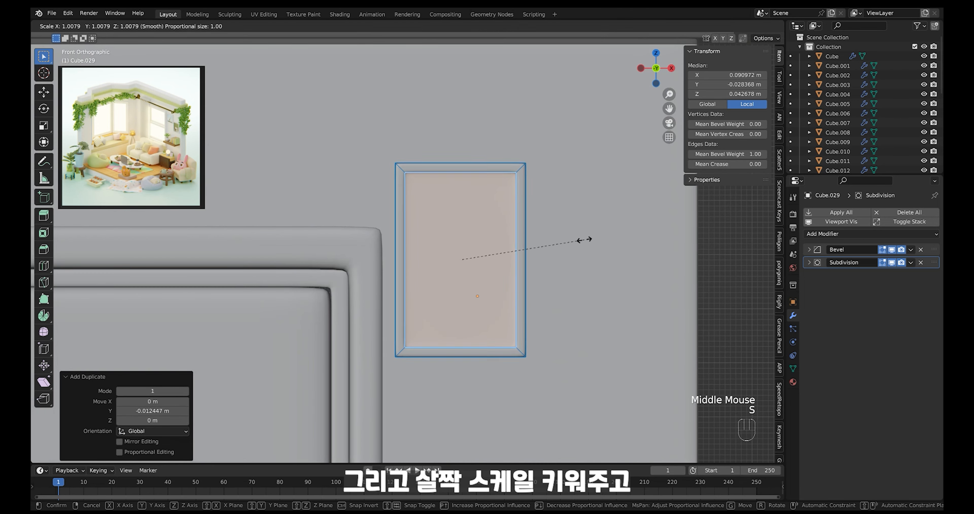
pyautogui.press('p')
pyautogui.click(532, 247)
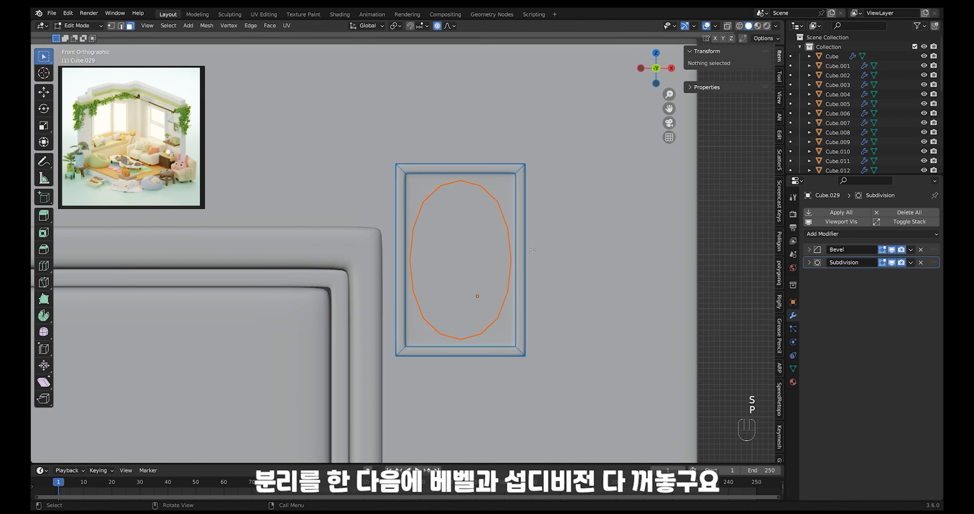
# Step: Remove the Bevel and Subdivision modifiers from the separated picture panel
pyautogui.press('Tab')
pyautogui.click(506, 256)
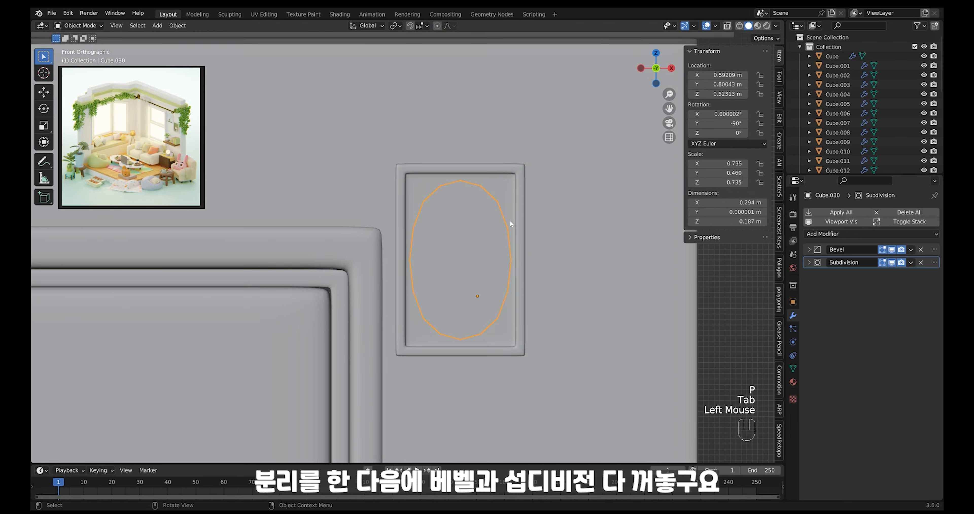
pyautogui.click(920, 250)
pyautogui.click(920, 249)
pyautogui.click(501, 243)
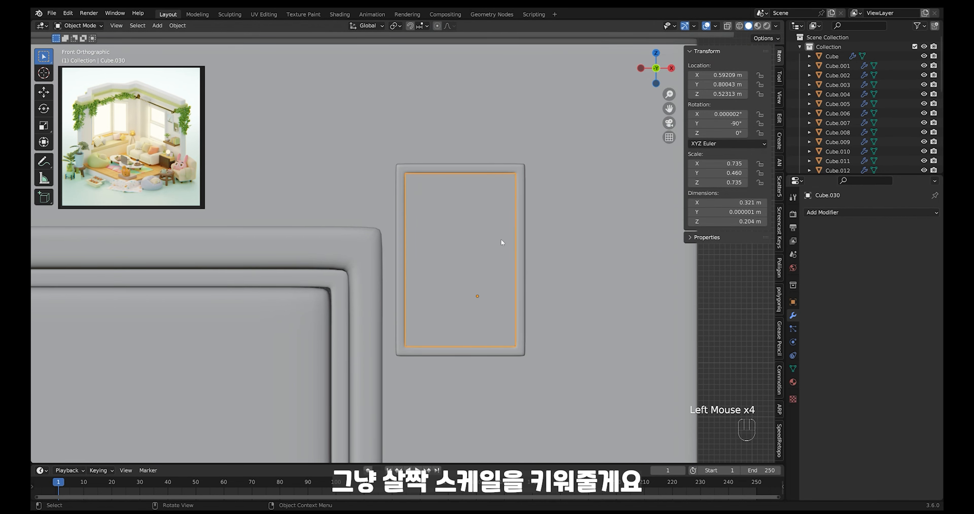
# Step: Set the picture panel's origin to its geometry and scale the panel up to about 0.33 × 0.211 m
pyautogui.press('s')
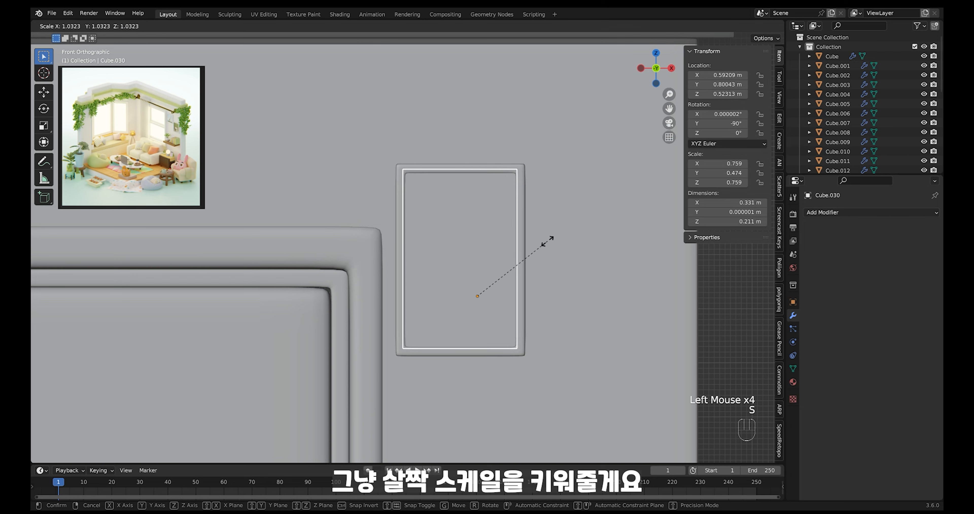
pyautogui.click(536, 232)
pyautogui.rightClick(486, 265)
pyautogui.moveTo(487, 301)
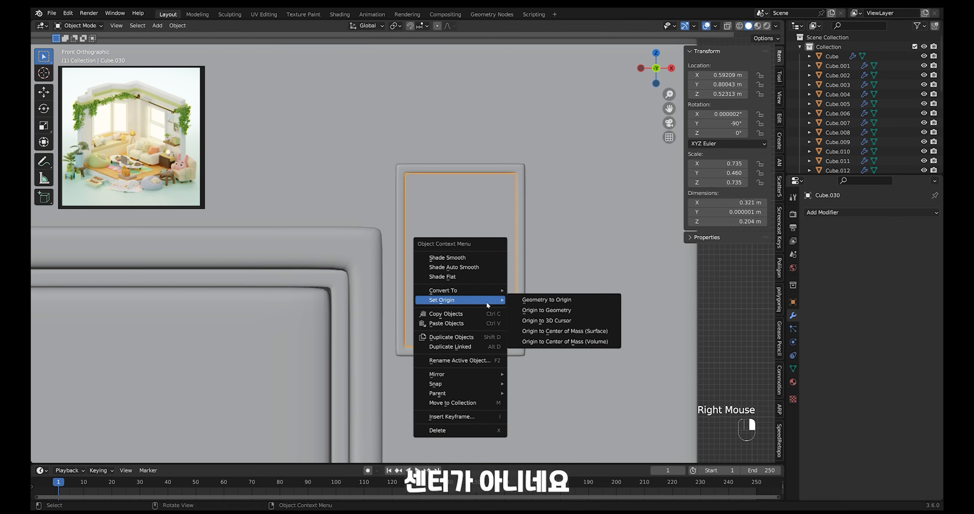
pyautogui.click(547, 310)
pyautogui.press('s')
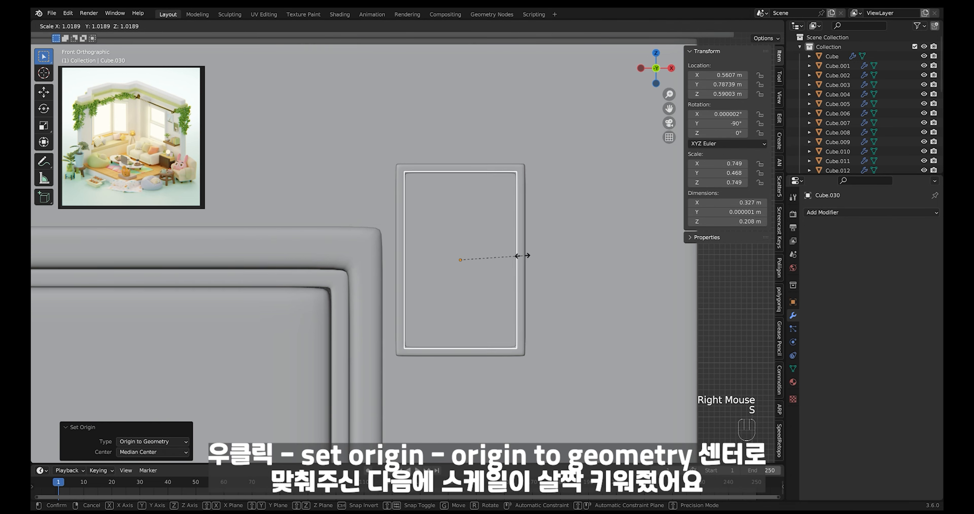
pyautogui.click(524, 257)
pyautogui.keyDown('ctrl'); pyautogui.moveTo(524, 256); pyautogui.dragTo(520, 228, button='middle'); pyautogui.keyUp('ctrl')
pyautogui.click(508, 247)
pyautogui.press('g')
pyautogui.click(504, 247)
pyautogui.click(545, 231)
pyautogui.click(497, 235)
pyautogui.click(520, 228)
pyautogui.press('g')
pyautogui.click(481, 245)
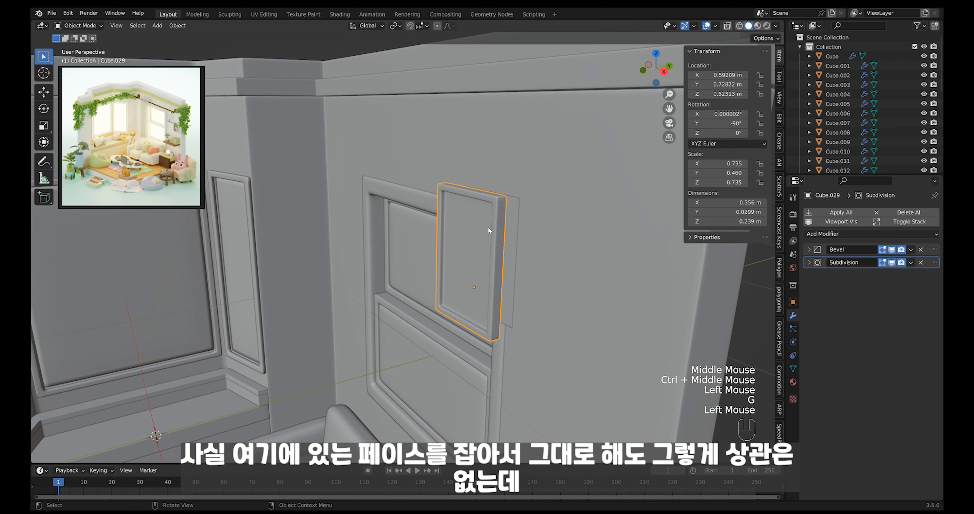
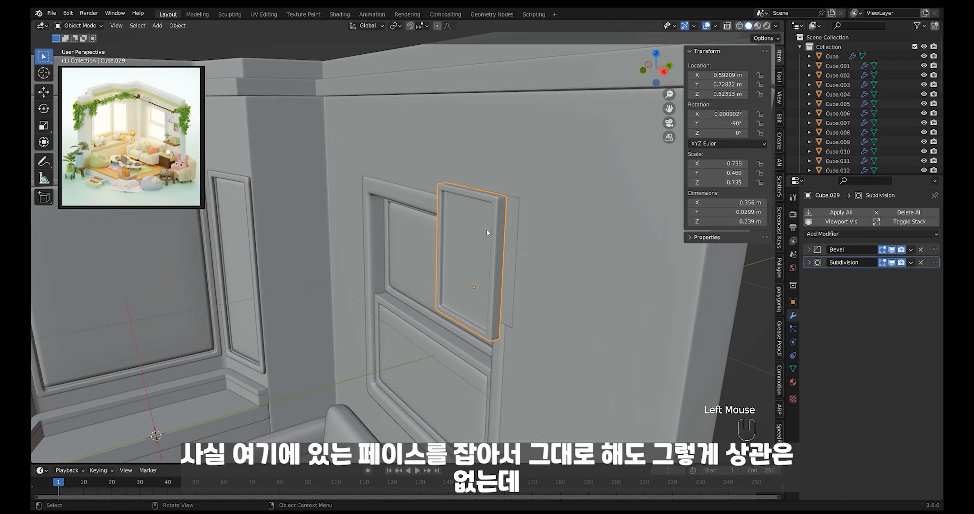
pyautogui.hotkey('ctrl', 'z')
pyautogui.hotkey('ctrl', 'z')
pyautogui.hotkey('ctrl', 'z')
# Step: Select the frame together with its picture panel and move both about 0.186 m along Y against the wall
pyautogui.click(517, 236)
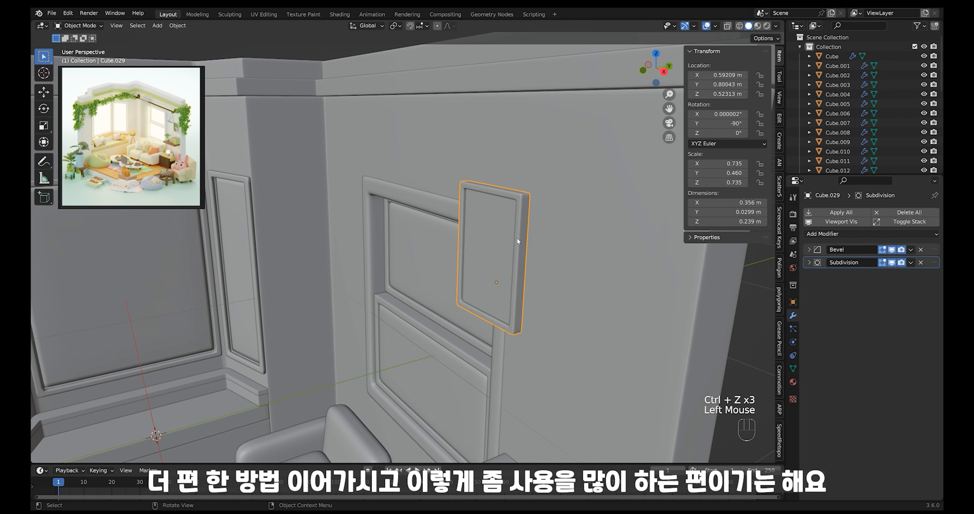
pyautogui.moveTo(517, 239); pyautogui.dragTo(497, 261, button='middle')
pyautogui.keyDown('shift'); pyautogui.click(507, 243); pyautogui.keyUp('shift')
pyautogui.press('g')
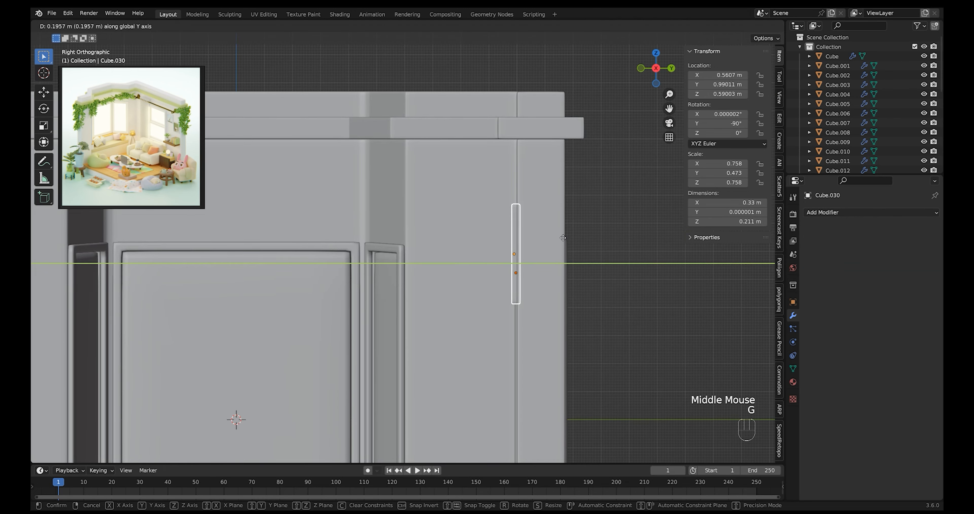
pyautogui.click(558, 238)
# Step: Lower the frame and its picture panel by about 0.118 m along Z
pyautogui.moveTo(559, 237); pyautogui.dragTo(540, 258, button='middle')
pyautogui.press('g')
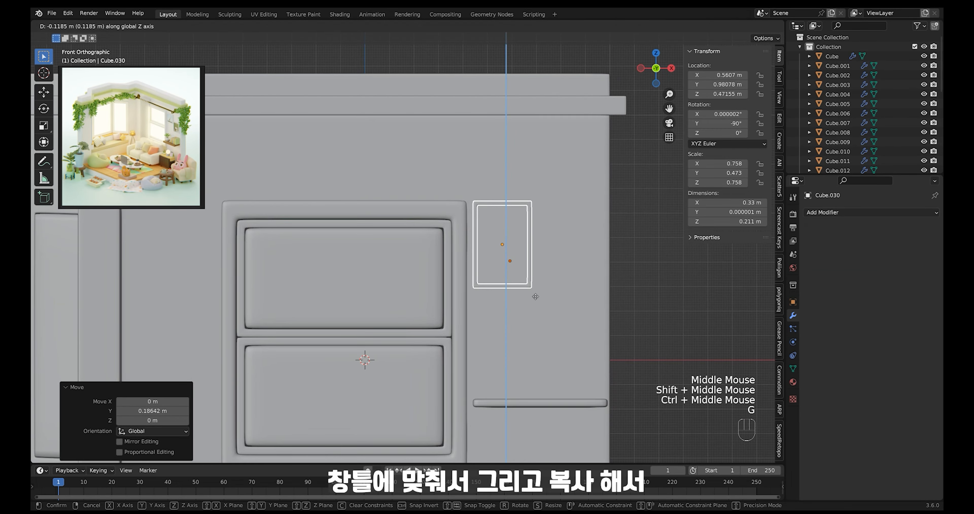
pyautogui.click(548, 293)
# Step: Duplicate the frame and picture panel about 0.274 m along X and lower the copy by about 0.195 m
pyautogui.keyDown('shift'); pyautogui.moveTo(555, 296); pyautogui.dragTo(527, 286, button='middle'); pyautogui.keyUp('shift')
pyautogui.hotkey('shift', 'd')
pyautogui.press('x')
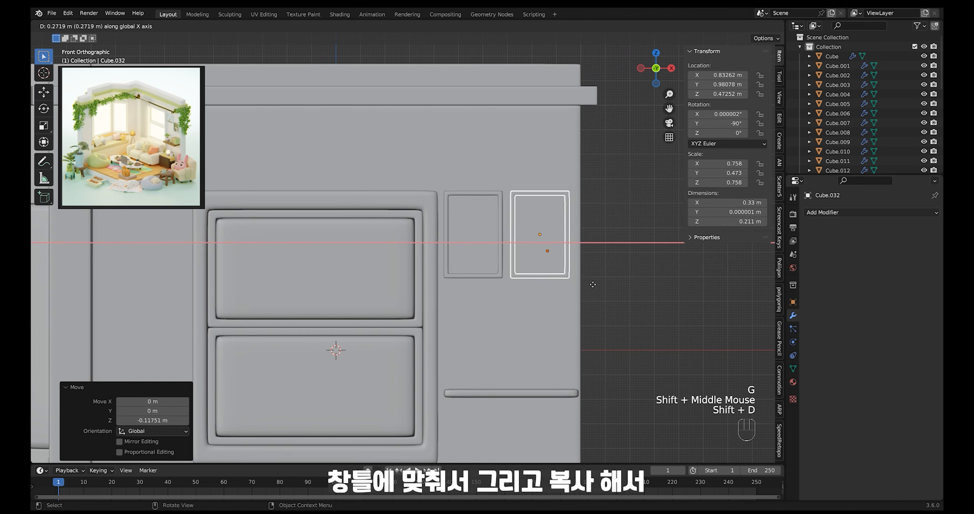
pyautogui.click(593, 287)
pyautogui.press('g')
pyautogui.press('z')
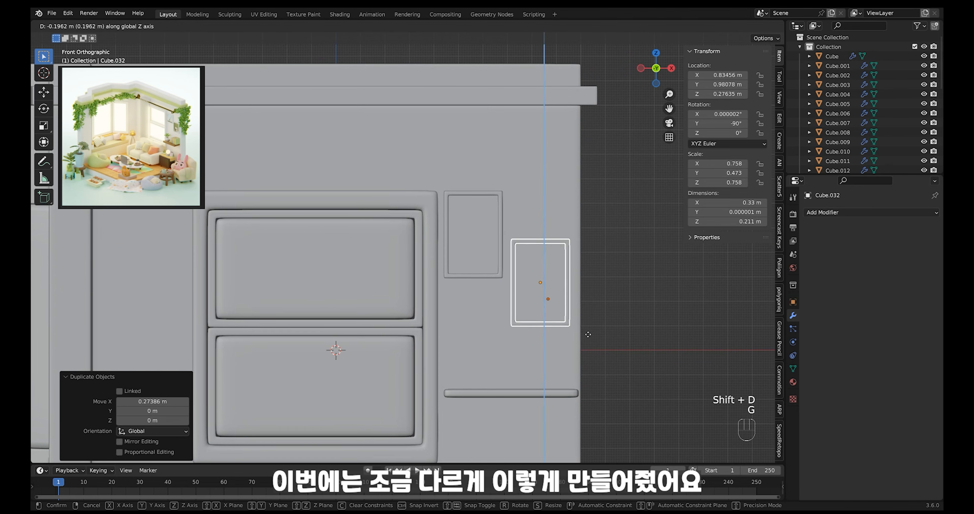
pyautogui.click(587, 334)
# Step: Check the two staggered frames within the whole room and save the file
pyautogui.keyDown('ctrl'); pyautogui.moveTo(588, 334); pyautogui.dragTo(589, 415, button='middle'); pyautogui.keyUp('ctrl')
pyautogui.click(588, 301)
pyautogui.keyDown('ctrl'); pyautogui.moveTo(588, 300); pyautogui.dragTo(596, 320, button='middle'); pyautogui.keyUp('ctrl')
pyautogui.moveTo(595, 321); pyautogui.dragTo(551, 351, button='middle')
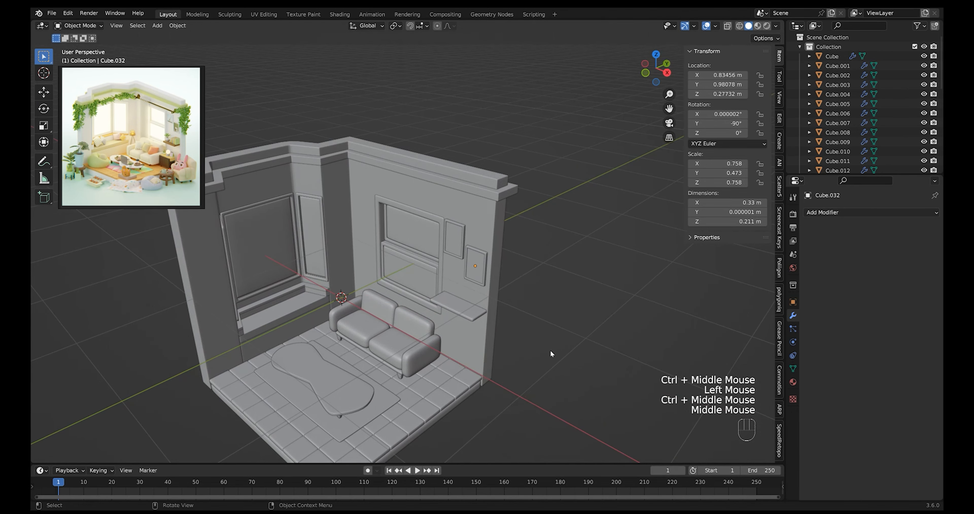
pyautogui.hotkey('ctrl', 's')
# Step: Duplicate the wall shelf and move the copy down about 0.48 m along Z, beside the sofa
pyautogui.keyDown('shift'); pyautogui.moveTo(496, 304); pyautogui.dragTo(559, 299, button='middle'); pyautogui.keyUp('shift')
pyautogui.moveTo(549, 264)
pyautogui.keyDown('shift'); pyautogui.mouseDown(button='middle')
pyautogui.moveTo(553, 292)
pyautogui.moveTo(535, 322)
pyautogui.moveTo(550, 283)
pyautogui.moveTo(544, 307)
pyautogui.moveTo(548, 250)
pyautogui.mouseUp(button='middle'); pyautogui.keyUp('shift')
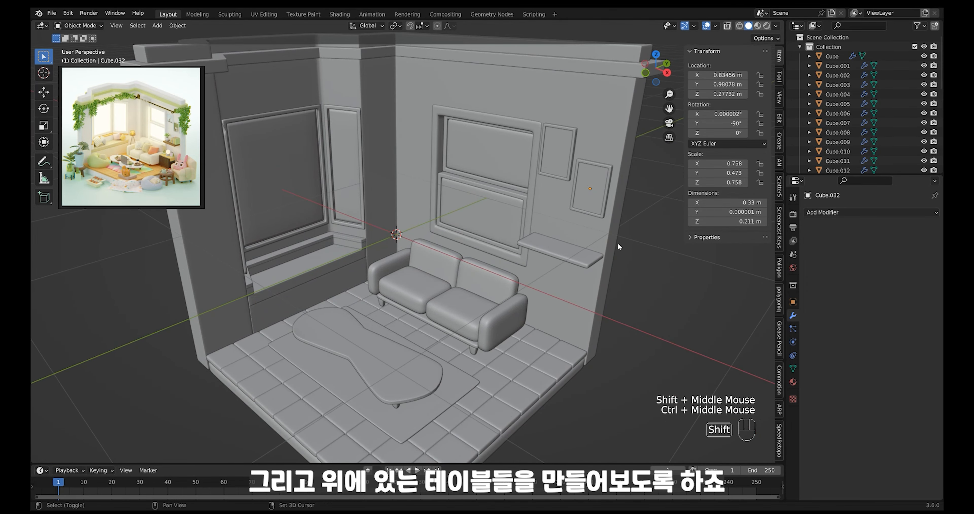
pyautogui.keyDown('shift'); pyautogui.moveTo(617, 246); pyautogui.dragTo(538, 249, button='middle'); pyautogui.keyUp('shift')
pyautogui.click(534, 244)
pyautogui.hotkey('shift', 'd')
pyautogui.press('z')
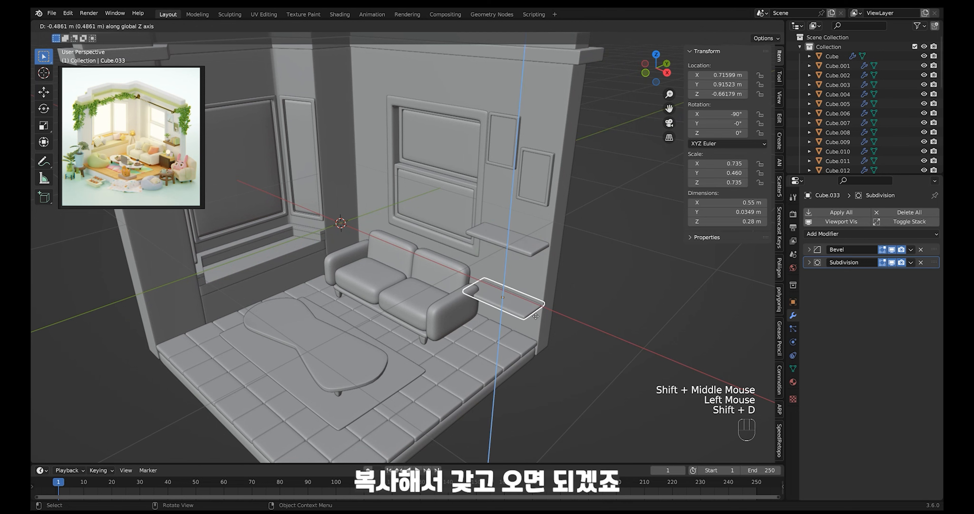
pyautogui.click(539, 319)
# Step: Move the lower shelf copy about -0.219 m along Y and about 0.13 m along X, clear of the sofa
pyautogui.press('g')
pyautogui.press('g')
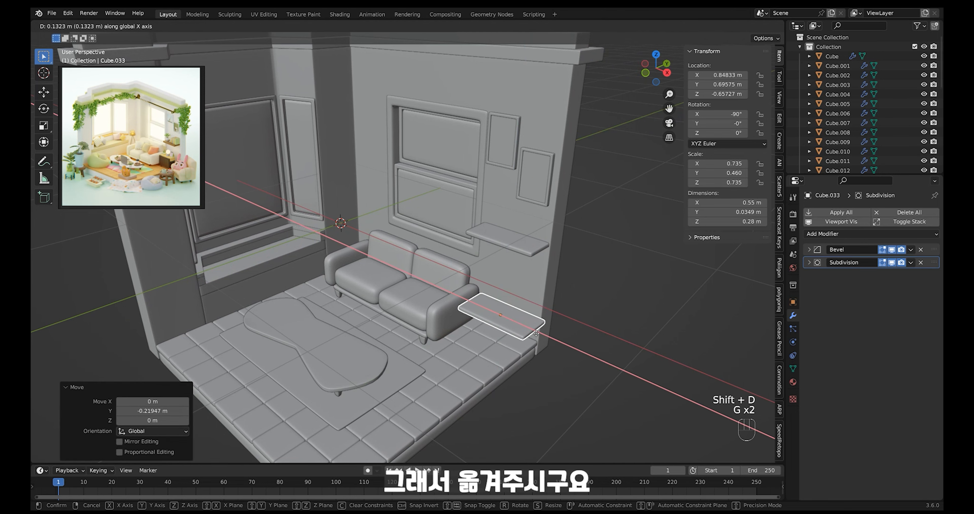
pyautogui.click(534, 333)
# Step: Shorten the lower shelf copy by moving its outer end vertices inward along X to the wall's edge
pyautogui.moveTo(534, 333); pyautogui.dragTo(553, 315, button='middle')
pyautogui.press('Tab')
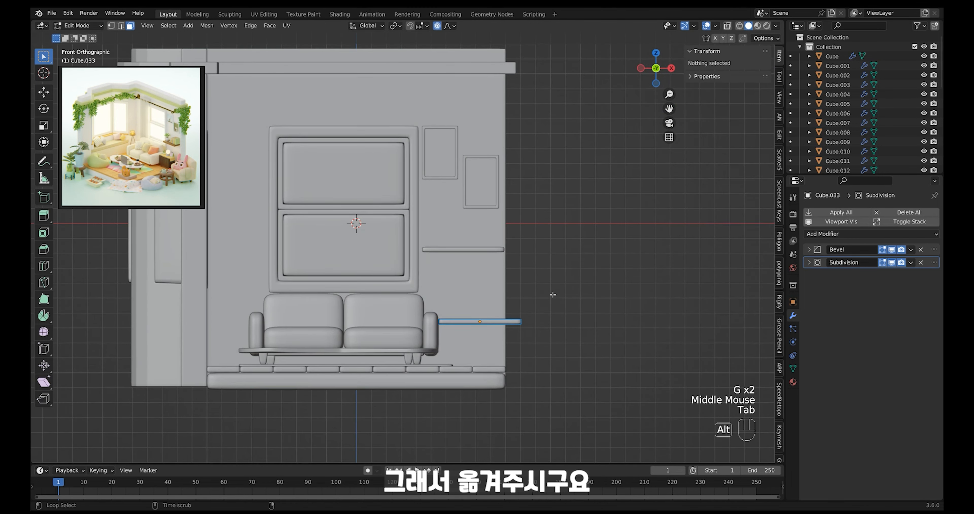
pyautogui.hotkey('alt', 'z')
pyautogui.moveTo(561, 262); pyautogui.dragTo(513, 341)
pyautogui.press('1')
pyautogui.moveTo(591, 253); pyautogui.dragTo(510, 342)
pyautogui.press('g')
pyautogui.press('x')
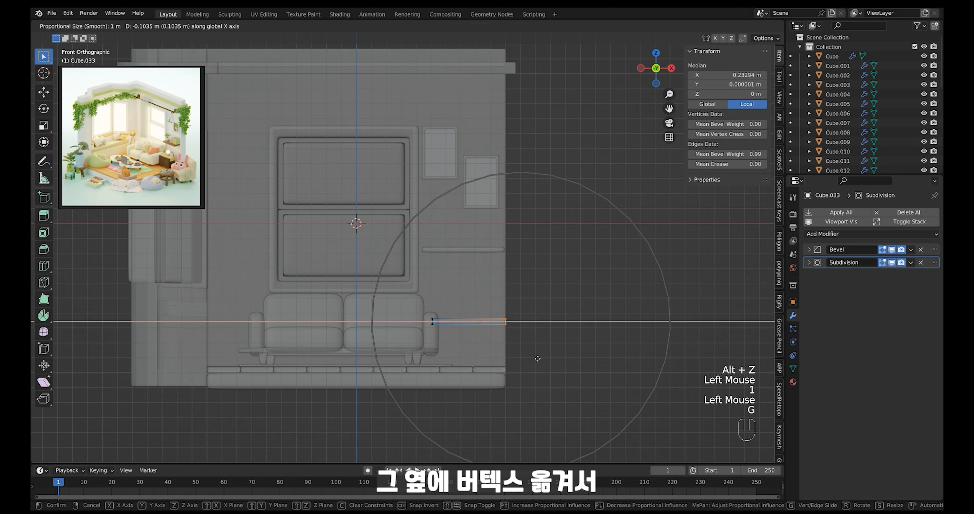
pyautogui.rightClick(533, 351)
pyautogui.press('g')
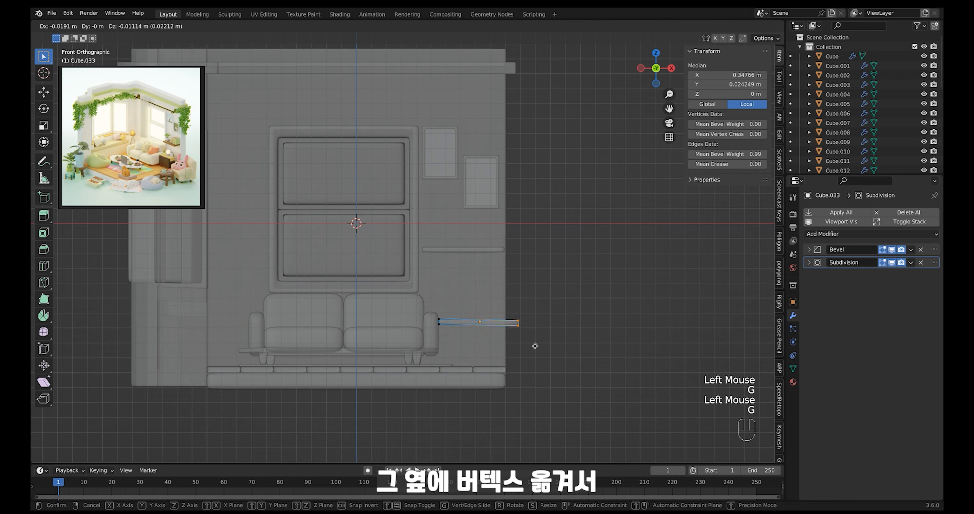
pyautogui.press('x')
pyautogui.click(521, 346)
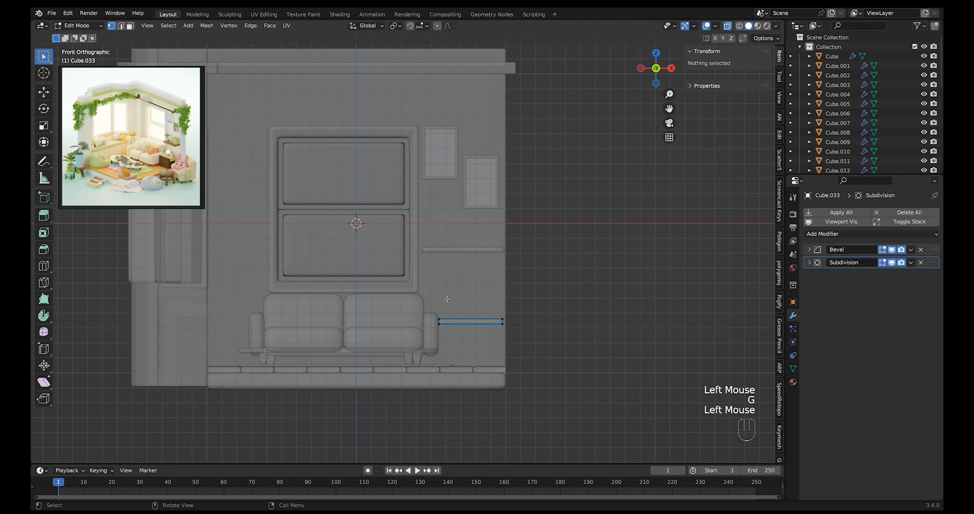
# Step: Move the whole sofa, including its cushions, arms and legs, about -0.038 m along X to widen the gap beside it
pyautogui.press('Tab')
pyautogui.moveTo(457, 298); pyautogui.dragTo(235, 352)
pyautogui.keyDown('ctrl'); pyautogui.click(481, 329); pyautogui.keyUp('ctrl')
pyautogui.keyDown('ctrl'); pyautogui.click(477, 340); pyautogui.keyUp('ctrl')
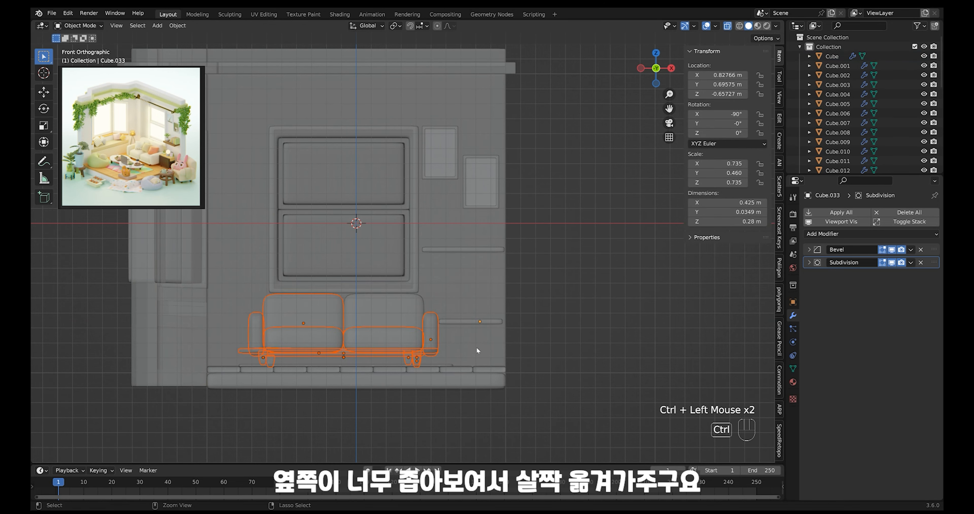
pyautogui.keyDown('shift'); pyautogui.click(434, 334); pyautogui.keyUp('shift')
pyautogui.press('g')
pyautogui.press('x')
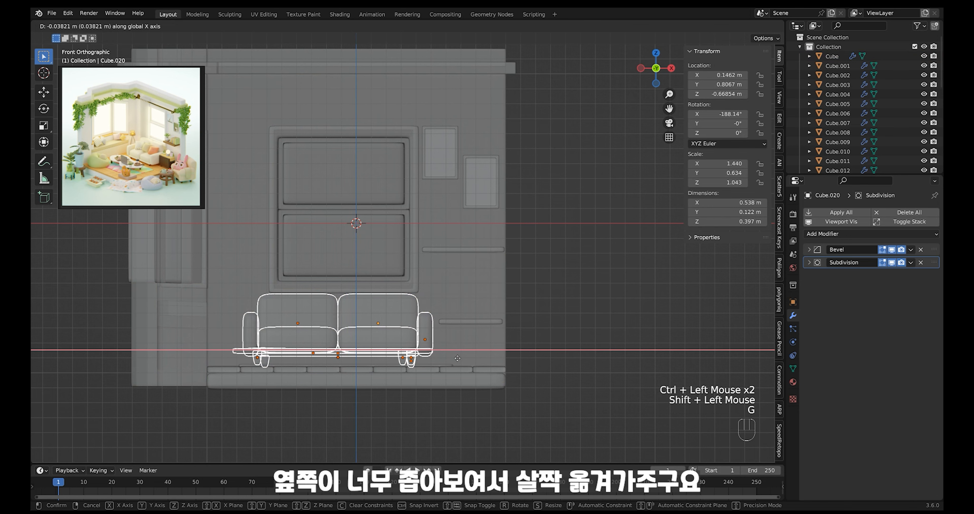
pyautogui.click(457, 358)
# Step: Move the lower shelf copy about -0.016 m along X to center it between the sofa and the wall's edge
pyautogui.click(481, 321)
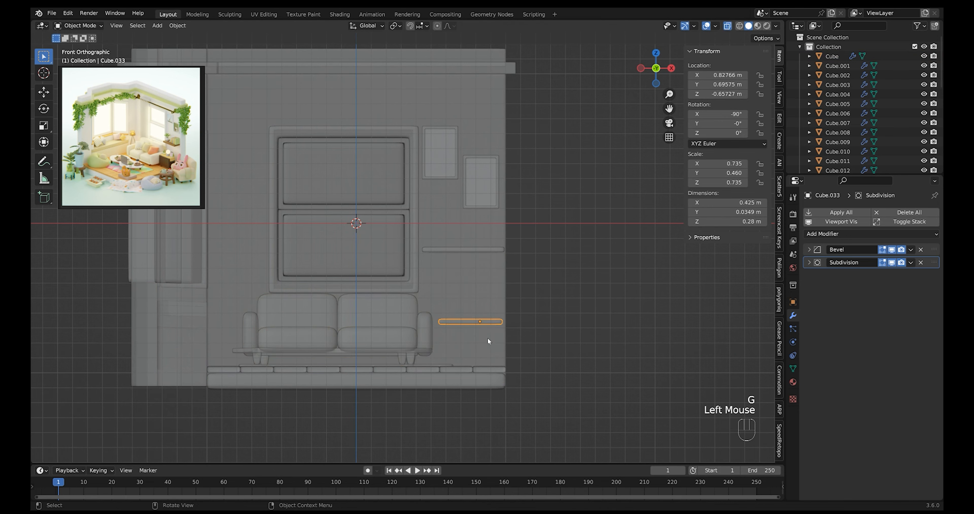
pyautogui.press('g')
pyautogui.press('x')
pyautogui.click(488, 340)
pyautogui.keyDown('shift'); pyautogui.moveTo(489, 341); pyautogui.dragTo(469, 317, button='middle'); pyautogui.keyUp('shift')
pyautogui.keyDown('ctrl'); pyautogui.moveTo(469, 317); pyautogui.dragTo(532, 343, button='middle'); pyautogui.keyUp('ctrl')
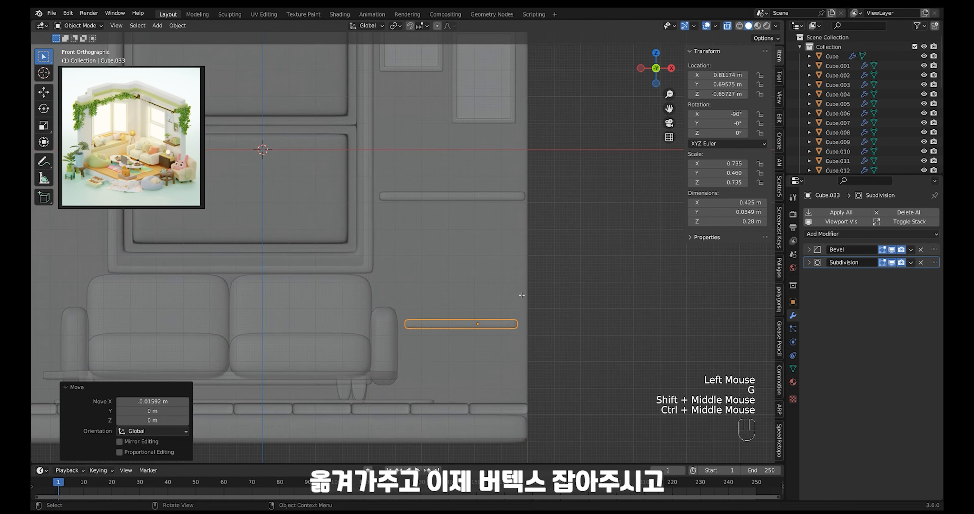
# Step: Lower the shelf copy's bottom vertices about 0.244 m along Z to form a box-shaped cabinet above the floor
pyautogui.press('Tab')
pyautogui.moveTo(550, 324); pyautogui.dragTo(310, 417)
pyautogui.press('g')
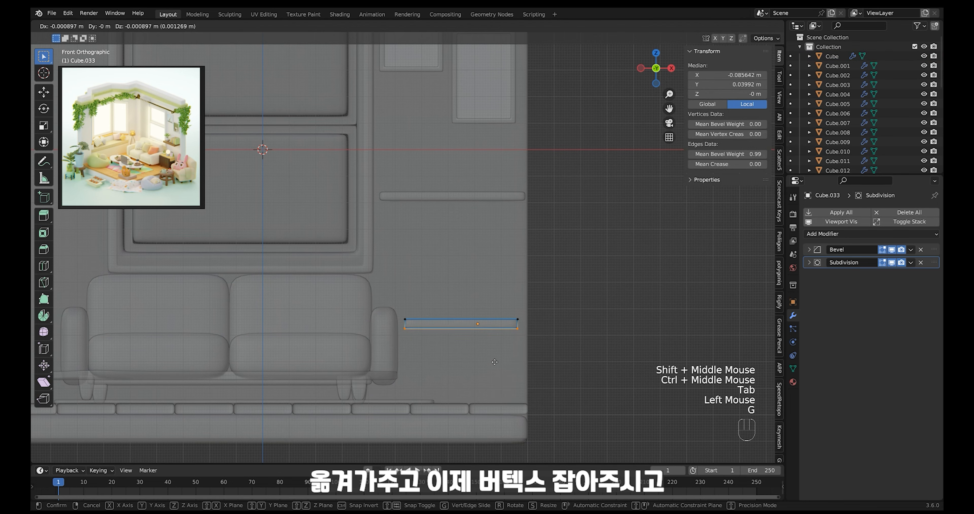
pyautogui.press('z')
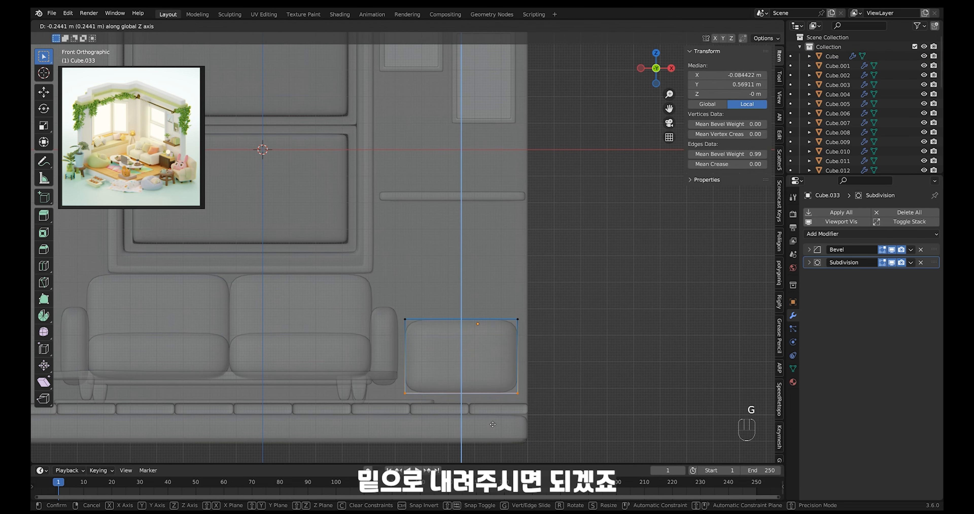
pyautogui.click(492, 424)
pyautogui.hotkey('alt', 'z')
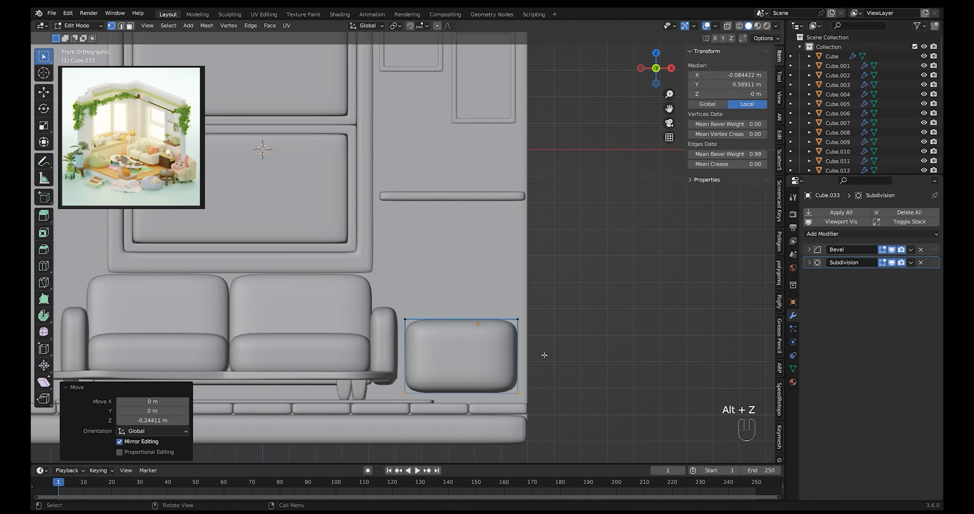
# Step: Inset the cabinet's front face by about 0.042 m
pyautogui.moveTo(492, 423); pyautogui.dragTo(497, 321, button='middle')
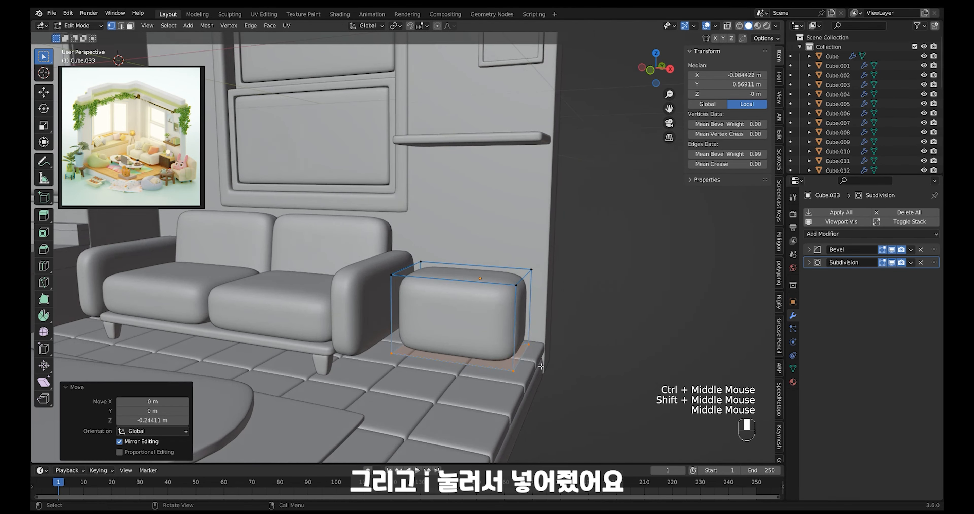
pyautogui.press('3')
pyautogui.click(498, 320)
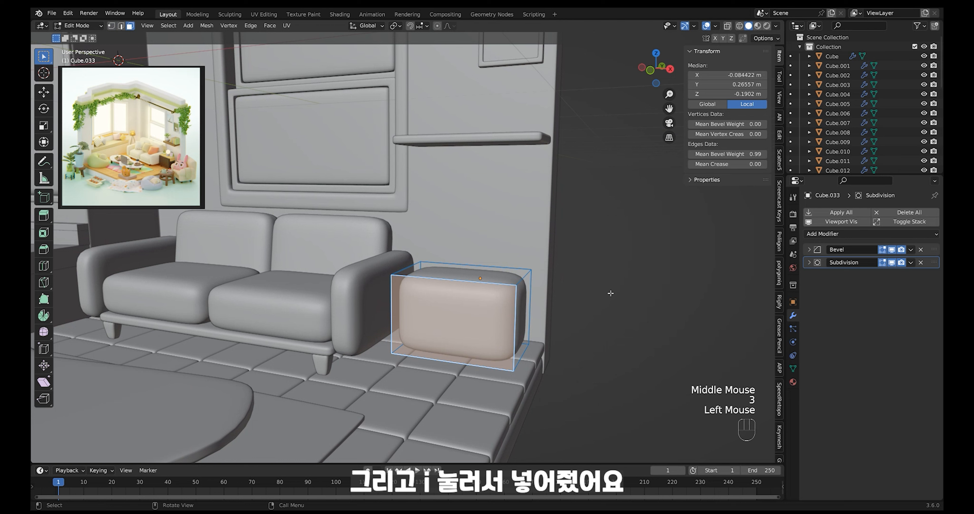
pyautogui.press('i')
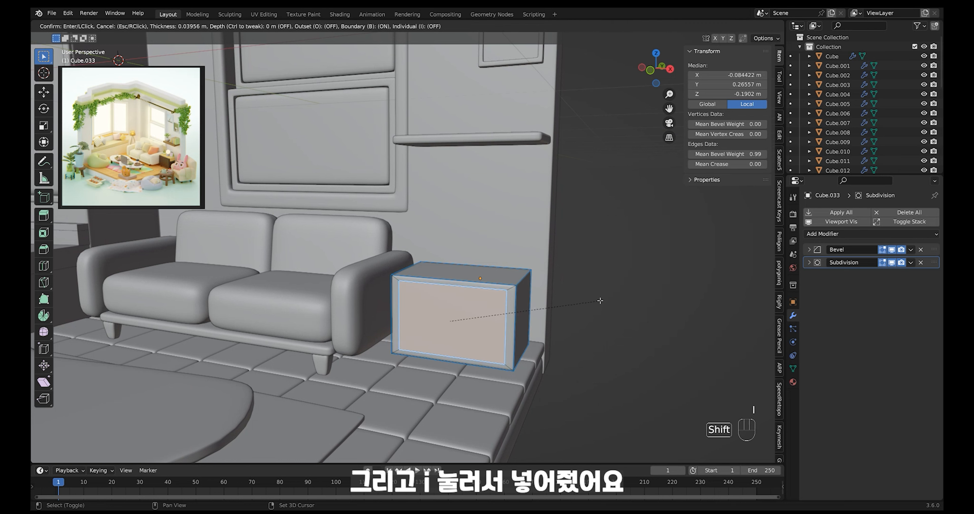
pyautogui.click(598, 303)
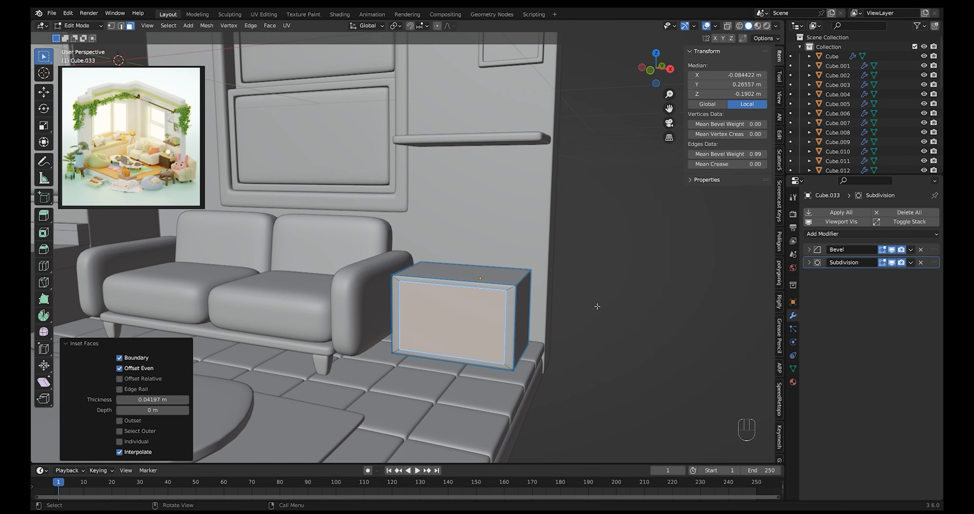
pyautogui.hotkey('ctrl', 'r')
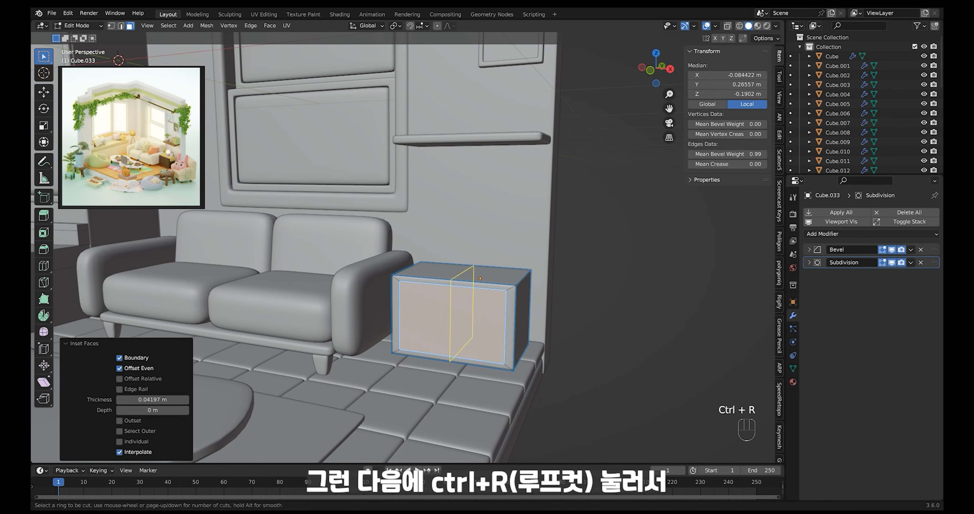
pyautogui.click(474, 293)
pyautogui.click(479, 290)
pyautogui.hotkey('ctrl', 'z')
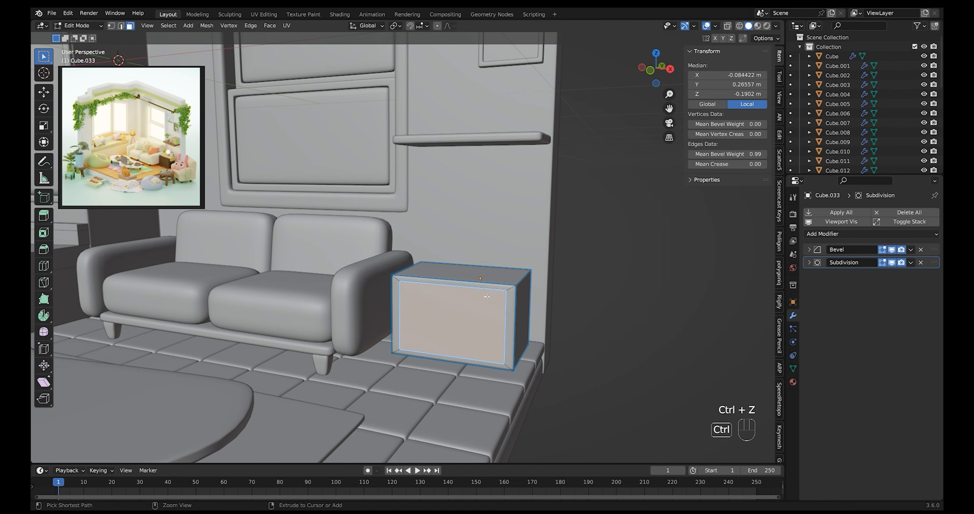
# Step: Extrude the inset front face back into the cabinet to hollow it out
pyautogui.moveTo(480, 318); pyautogui.dragTo(515, 276, button='middle')
pyautogui.press('e')
pyautogui.click(483, 314)
# Step: Raise the mean bevel weight of all the cabinet's edges to about 0.96
pyautogui.hotkey('alt', 'z')
pyautogui.moveTo(577, 210); pyautogui.dragTo(308, 395)
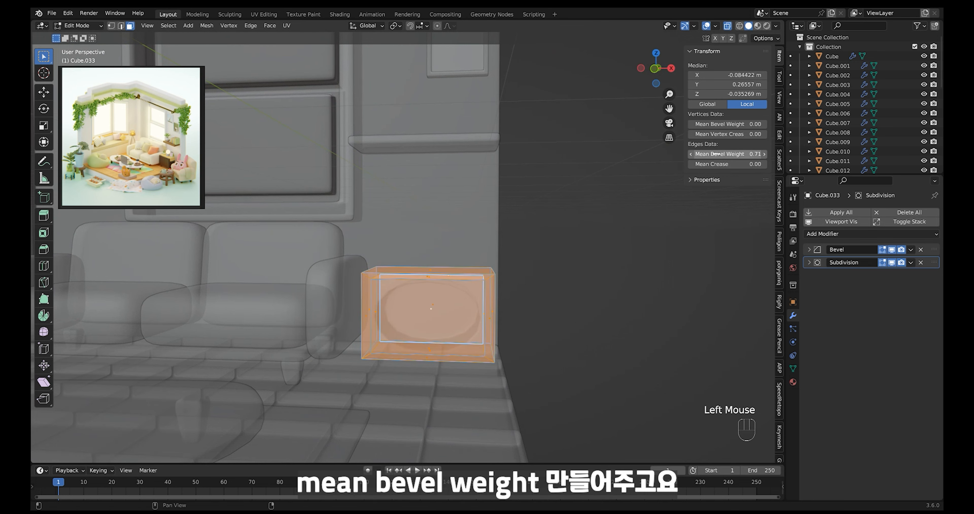
pyautogui.moveTo(731, 154); pyautogui.dragTo(795, 161)
pyautogui.hotkey('alt', 'z')
pyautogui.click(535, 292)
# Step: Duplicate the cabinet's inner back face, move the copy about -0.212 m along Y, and separate it into its own object
pyautogui.moveTo(535, 291); pyautogui.dragTo(450, 342, button='middle')
pyautogui.hotkey('alt', 'z')
pyautogui.hotkey('alt', 'z')
pyautogui.click(452, 315)
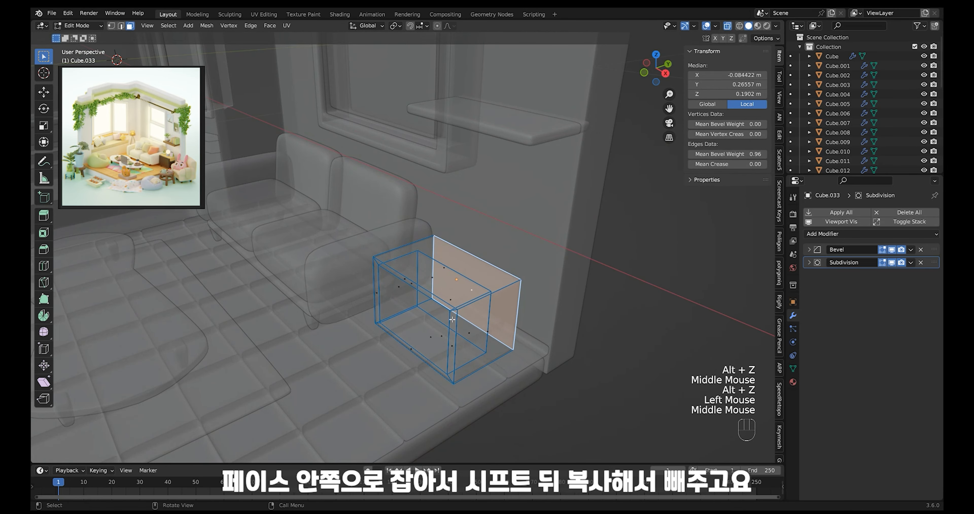
pyautogui.click(451, 295)
pyautogui.moveTo(545, 284); pyautogui.dragTo(509, 312, button='middle')
pyautogui.hotkey('shift', 'd')
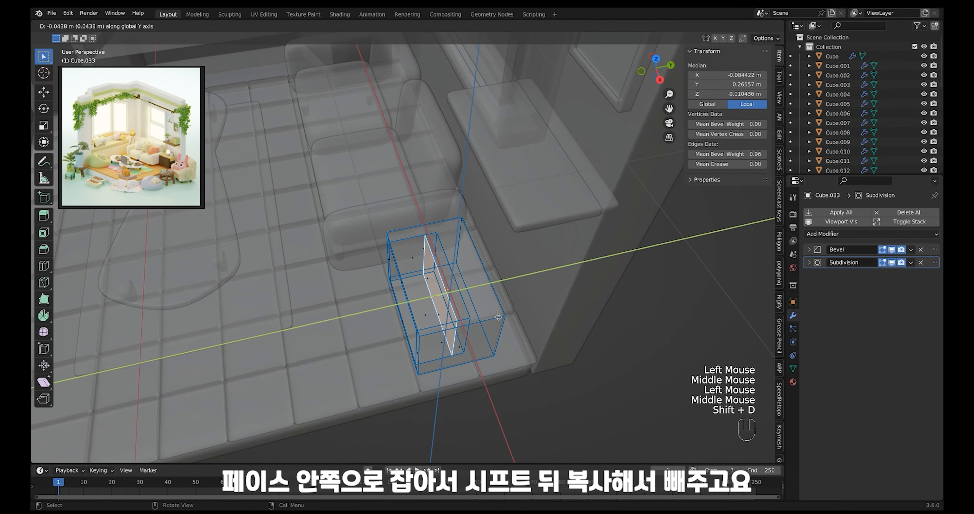
pyautogui.click(454, 333)
pyautogui.press('p')
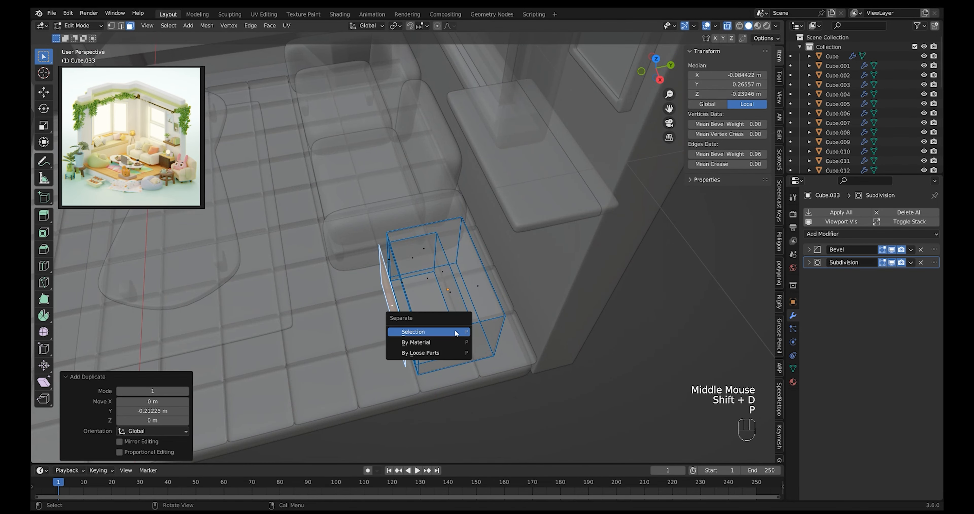
pyautogui.click(454, 329)
# Step: Extrude the separated face about -0.023 m along Y to give the door panel thickness
pyautogui.press('Tab')
pyautogui.click(397, 329)
pyautogui.moveTo(396, 329); pyautogui.dragTo(520, 273, button='middle')
pyautogui.press('Tab')
pyautogui.hotkey('alt', 'z')
pyautogui.moveTo(521, 272); pyautogui.dragTo(313, 437)
pyautogui.moveTo(313, 438); pyautogui.dragTo(463, 336, button='middle')
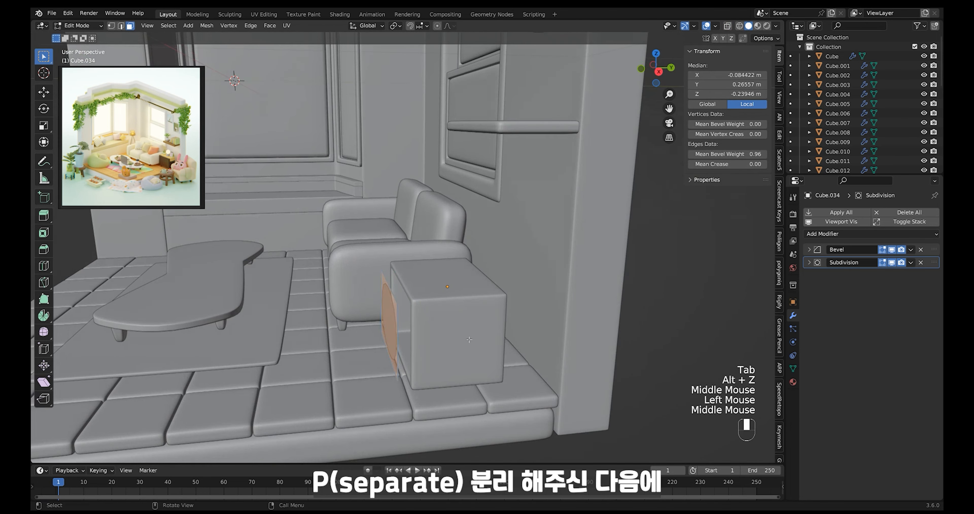
pyautogui.press('e')
pyautogui.click(459, 337)
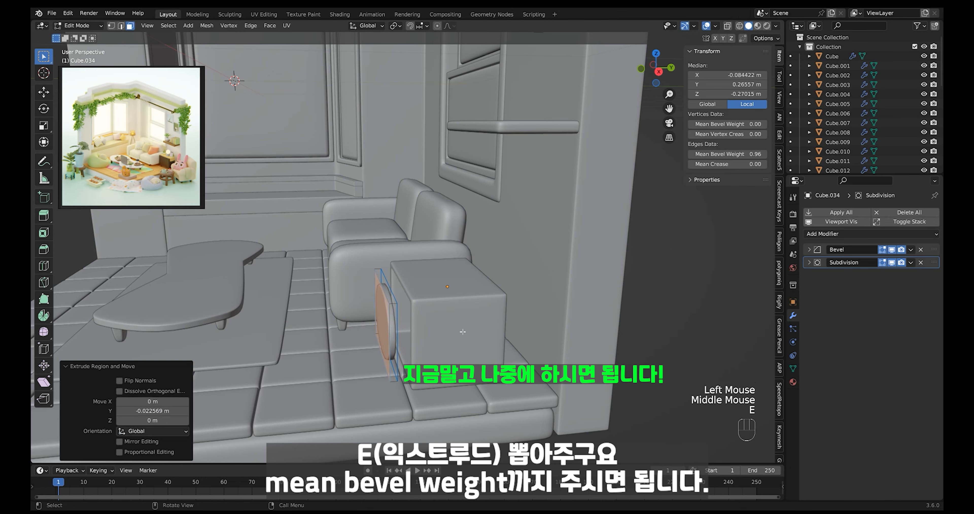
# Step: Set the mean bevel weight of all the door panel's edges to 1.00
pyautogui.hotkey('alt', 'z')
pyautogui.moveTo(502, 224); pyautogui.dragTo(293, 450)
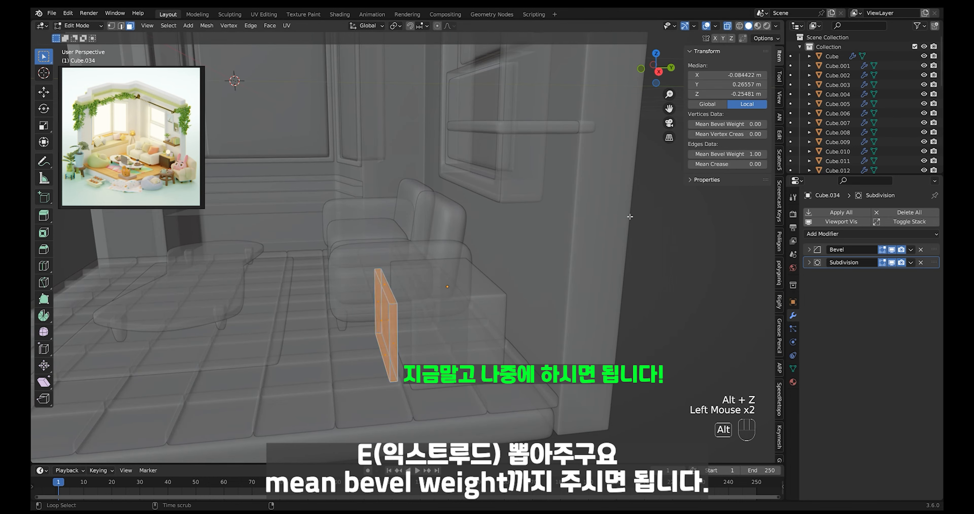
pyautogui.hotkey('alt', 'z')
pyautogui.moveTo(630, 217); pyautogui.dragTo(458, 348, button='middle')
pyautogui.press('Tab')
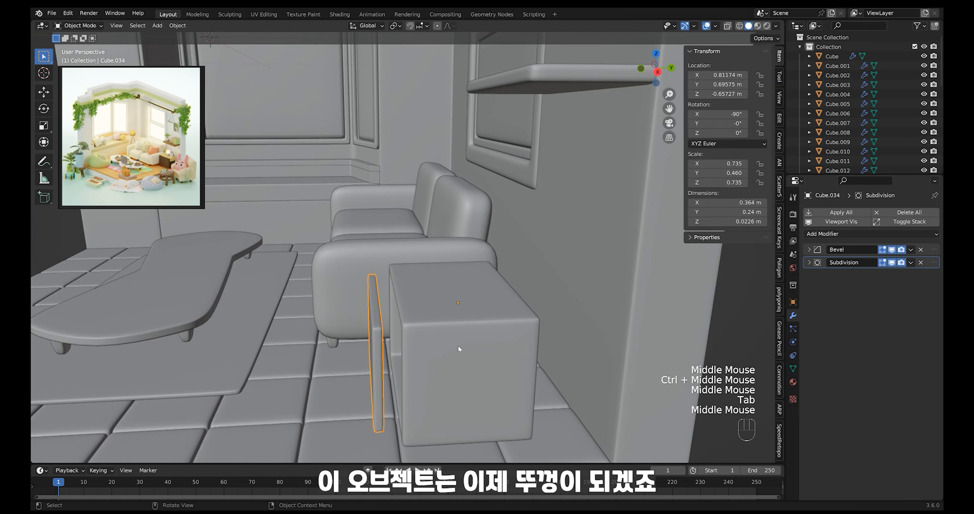
# Step: Move the door panel about 0.06 m along Y so it sits inside the cabinet's front opening
pyautogui.press('g')
pyautogui.press('y')
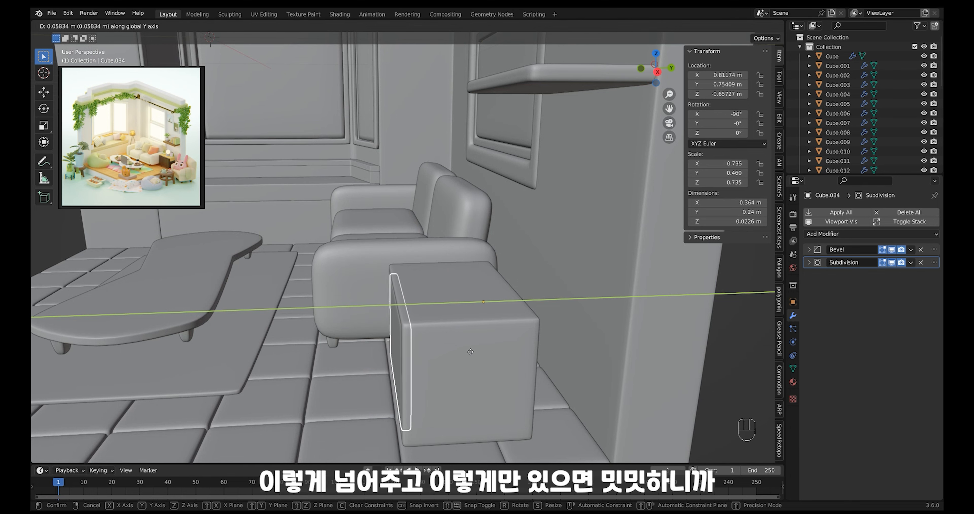
pyautogui.click(469, 351)
pyautogui.moveTo(466, 351); pyautogui.dragTo(482, 333, button='middle')
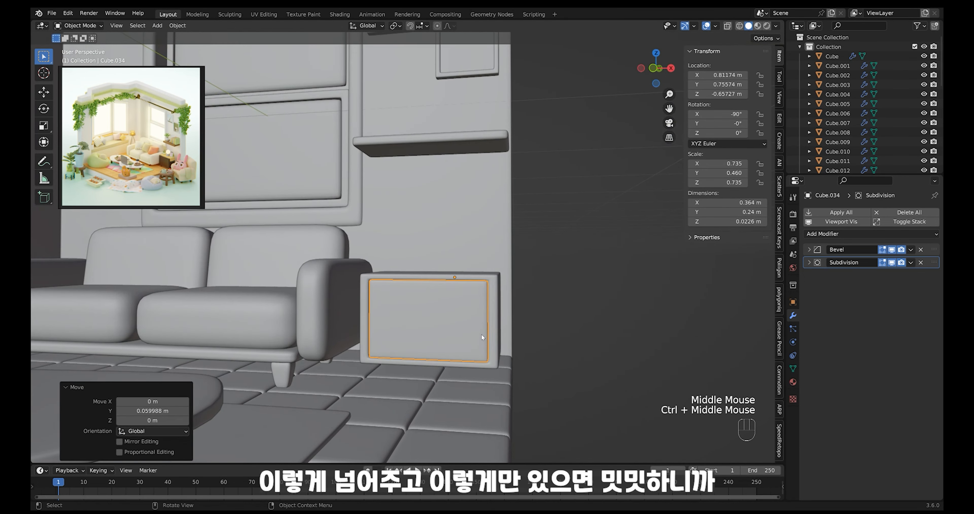
# Step: Add six evenly spaced vertical loop cuts across the door panel
pyautogui.press('Tab')
pyautogui.hotkey('alt', 'z')
pyautogui.hotkey('ctrl', 'r')
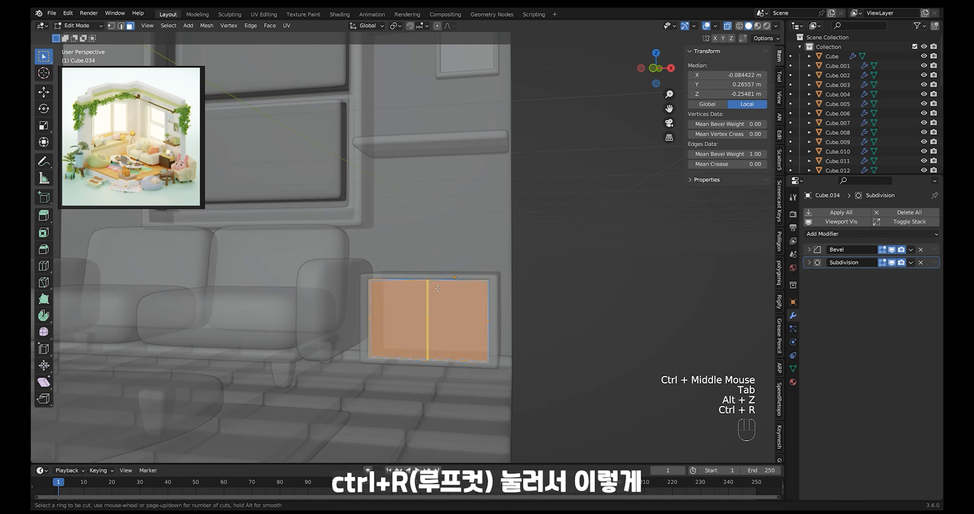
pyautogui.click(437, 290)
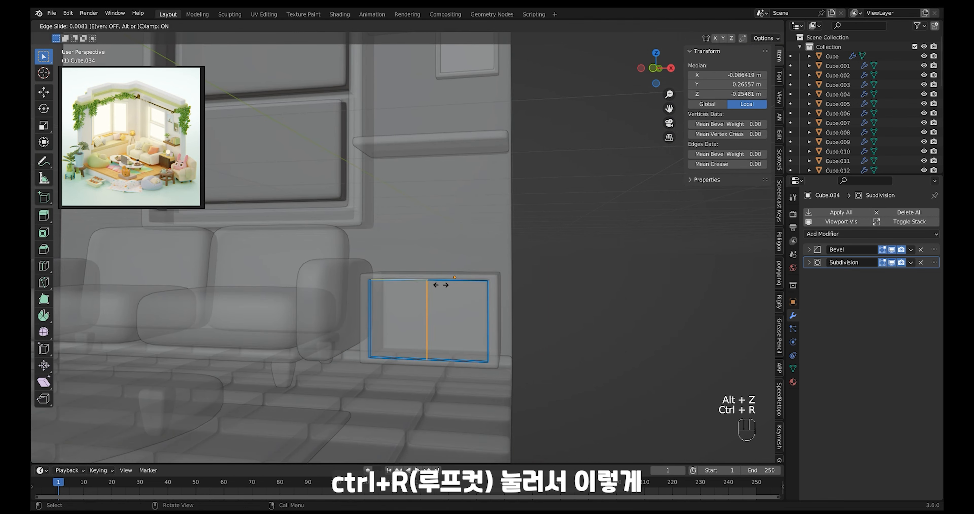
pyautogui.rightClick(448, 292)
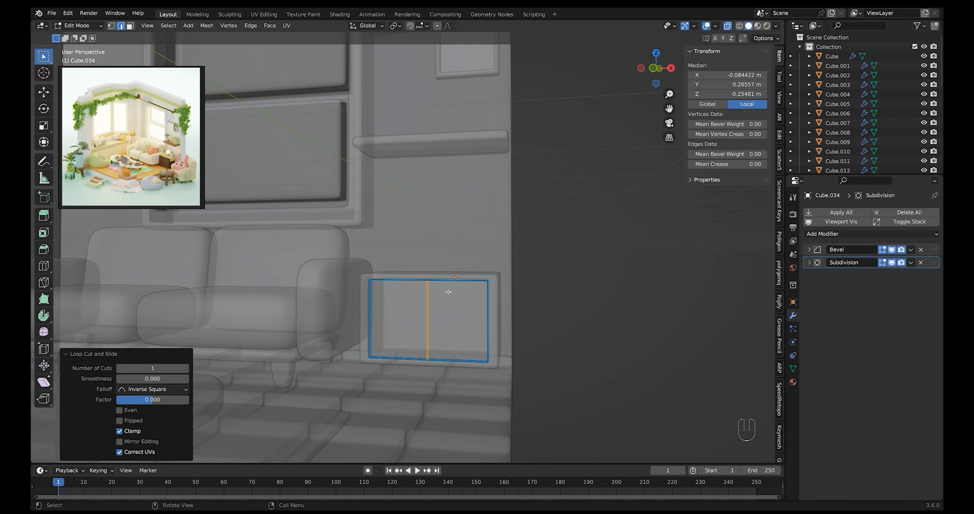
pyautogui.click(186, 369)
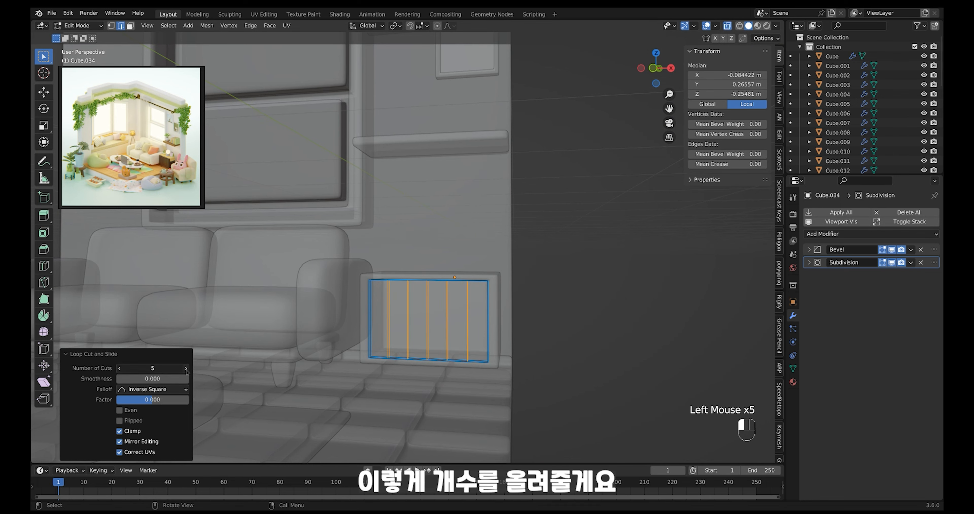
pyautogui.click(186, 370)
pyautogui.keyDown('ctrl'); pyautogui.moveTo(516, 341); pyautogui.dragTo(517, 316, button='middle'); pyautogui.keyUp('ctrl')
pyautogui.hotkey('alt', 'z')
pyautogui.hotkey('alt', 'z')
pyautogui.keyDown('ctrl'); pyautogui.moveTo(517, 315); pyautogui.dragTo(515, 303, button='middle'); pyautogui.keyUp('ctrl')
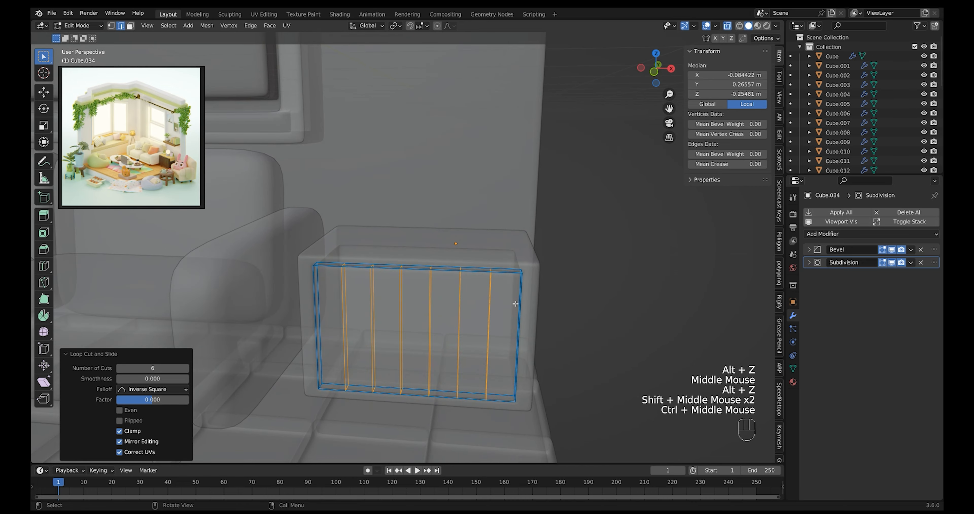
# Step: Bevel the six vertical loops with a width of about 0.004 m and 2 segments
pyautogui.hotkey('ctrl', 'b')
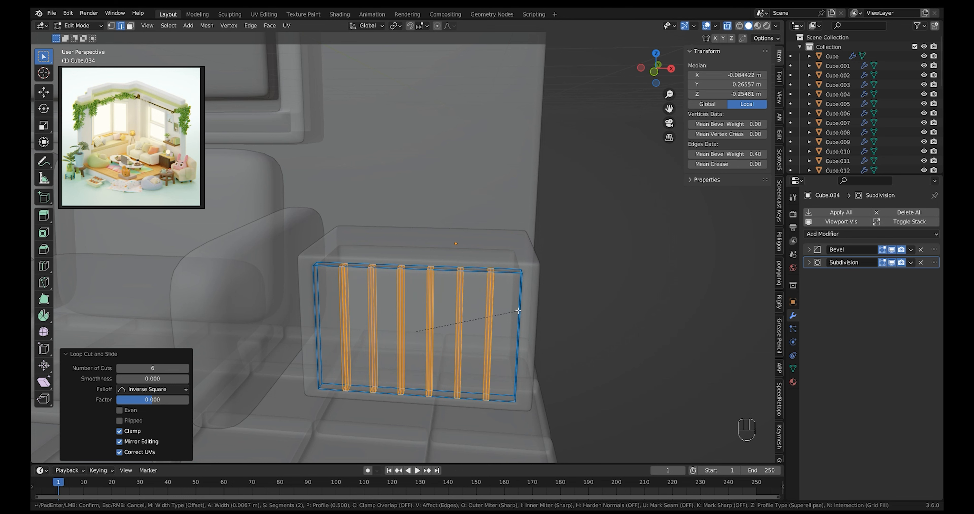
pyautogui.scroll(1, 518, 311)
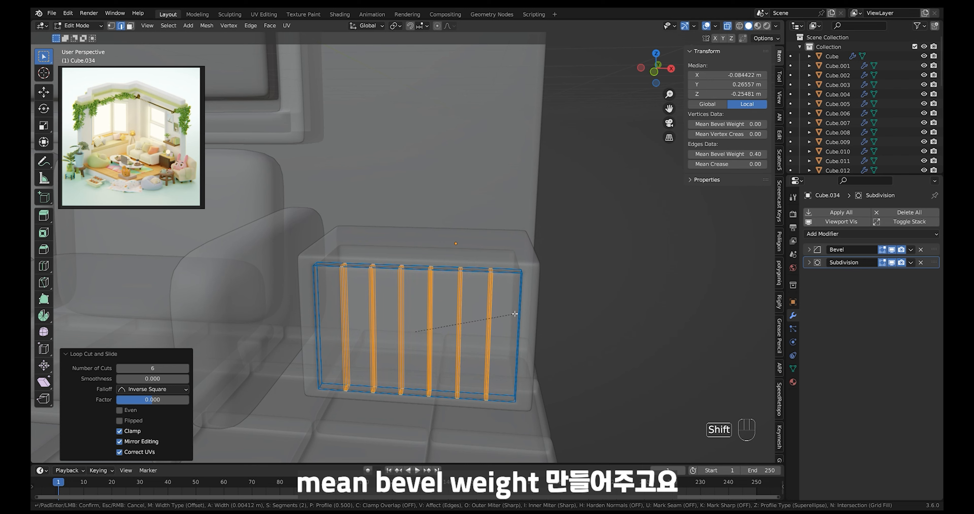
pyautogui.click(515, 313)
pyautogui.press('Tab')
pyautogui.hotkey('alt', 'z')
pyautogui.moveTo(514, 315)
pyautogui.mouseDown(button='middle')
pyautogui.moveTo(516, 291)
pyautogui.moveTo(516, 325)
pyautogui.moveTo(514, 306)
pyautogui.mouseUp(button='middle')
# Step: Delete the faces that give the door panel its thickness, keeping only one flat side with the vertical divisions
pyautogui.press('Tab')
pyautogui.keyDown('ctrl'); pyautogui.moveTo(514, 306); pyautogui.dragTo(498, 281, button='middle'); pyautogui.keyUp('ctrl')
pyautogui.hotkey('alt', 'z')
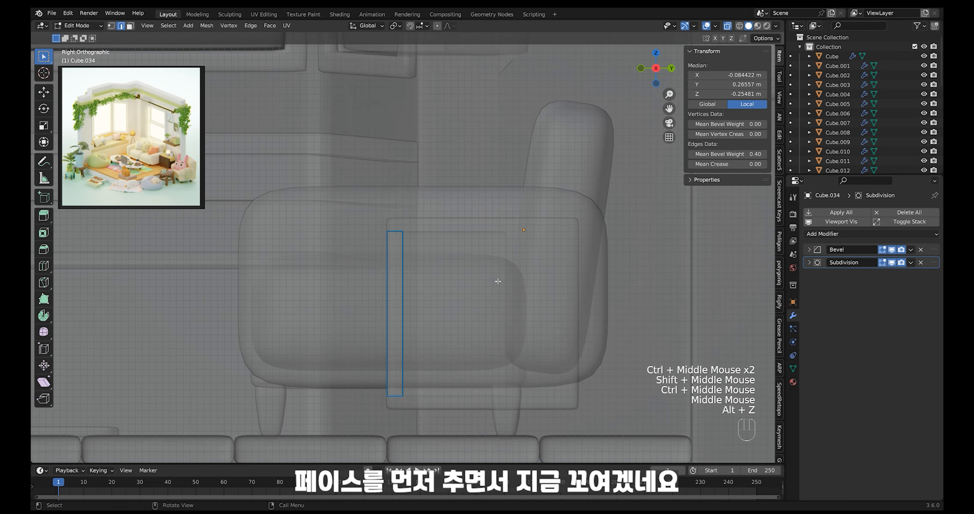
pyautogui.press('Tab')
pyautogui.press('Tab')
pyautogui.press('Tab')
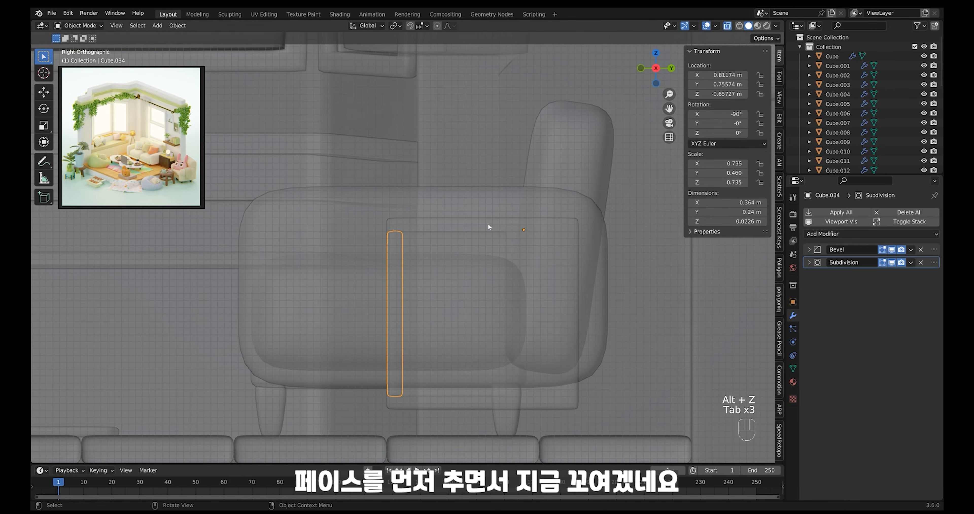
pyautogui.press('Tab')
pyautogui.press('3')
pyautogui.moveTo(494, 178); pyautogui.dragTo(385, 437)
pyautogui.press('x')
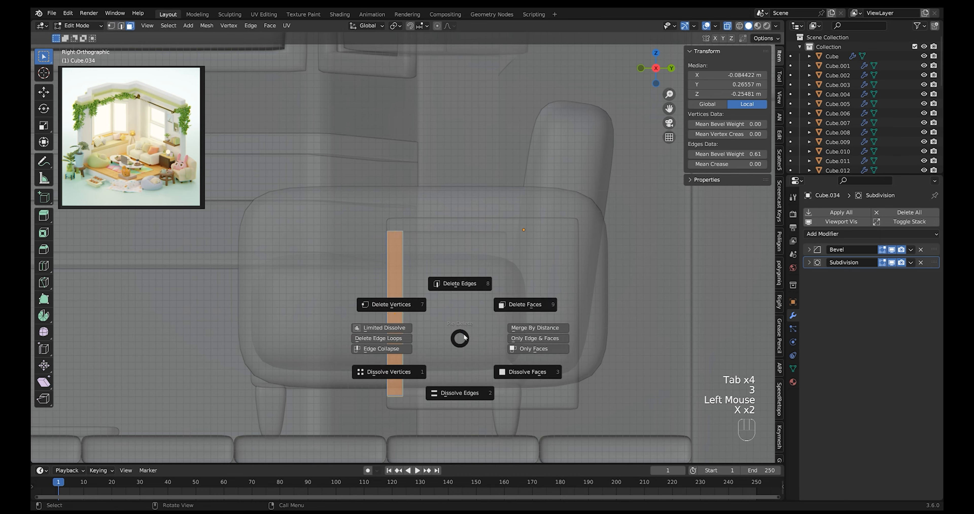
pyautogui.click(533, 303)
# Step: Delete the six narrow strips of faces between the door panel's slats so that seven separate slats remain
pyautogui.moveTo(393, 313); pyautogui.dragTo(322, 232, button='middle')
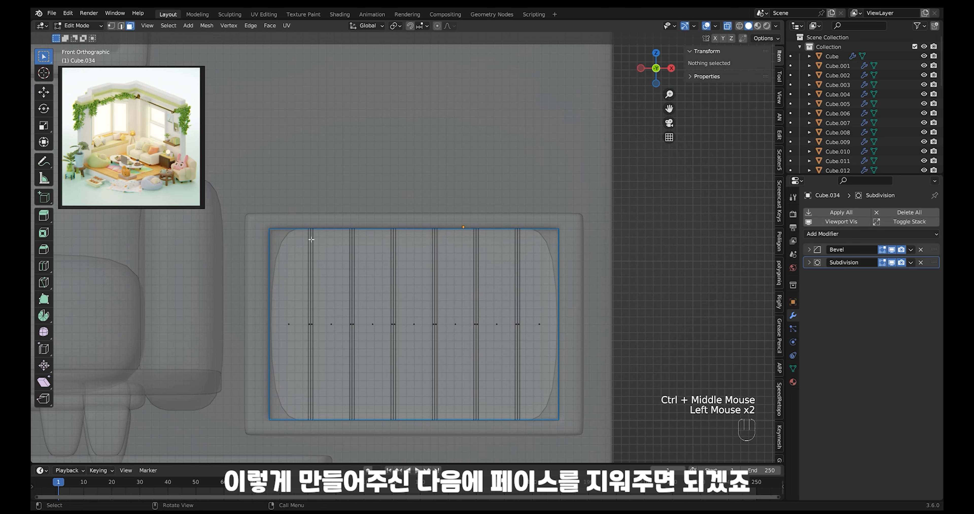
pyautogui.press('2')
pyautogui.press('2')
pyautogui.press('1')
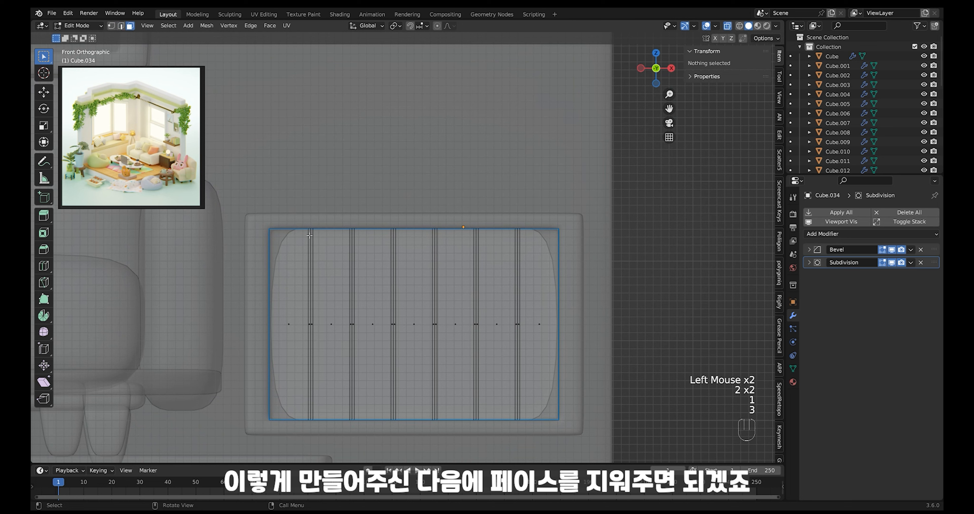
pyautogui.doubleClick(309, 322)
pyautogui.click(309, 321)
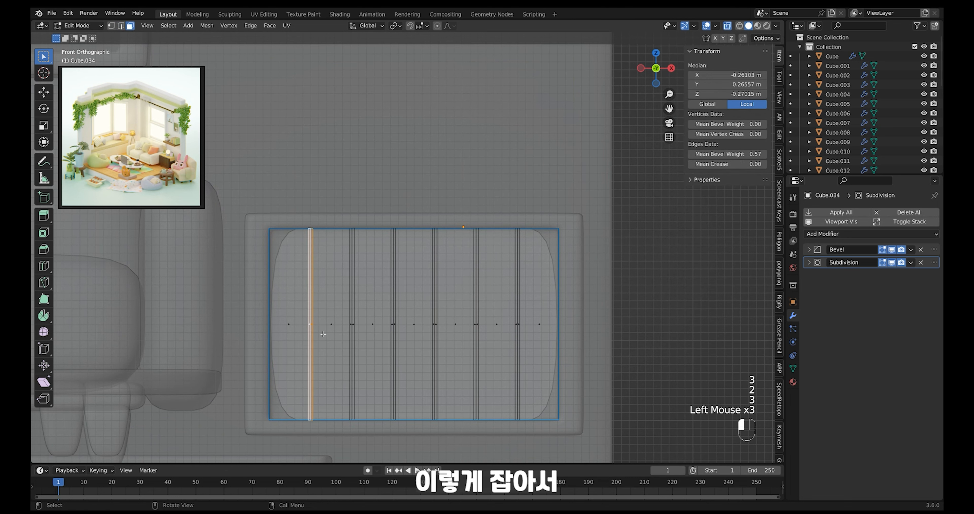
pyautogui.keyDown('shift'); pyautogui.doubleClick(351, 323); pyautogui.keyUp('shift')
pyautogui.keyDown('shift'); pyautogui.doubleClick(394, 338); pyautogui.keyUp('shift')
pyautogui.keyDown('shift'); pyautogui.doubleClick(434, 337); pyautogui.keyUp('shift')
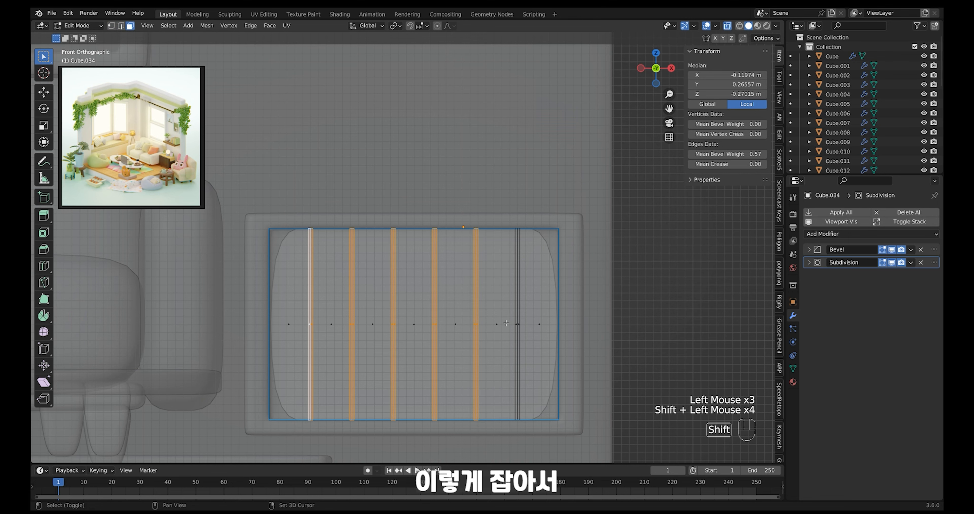
pyautogui.keyDown('shift'); pyautogui.doubleClick(517, 325); pyautogui.keyUp('shift')
pyautogui.press('x')
pyautogui.click(596, 289)
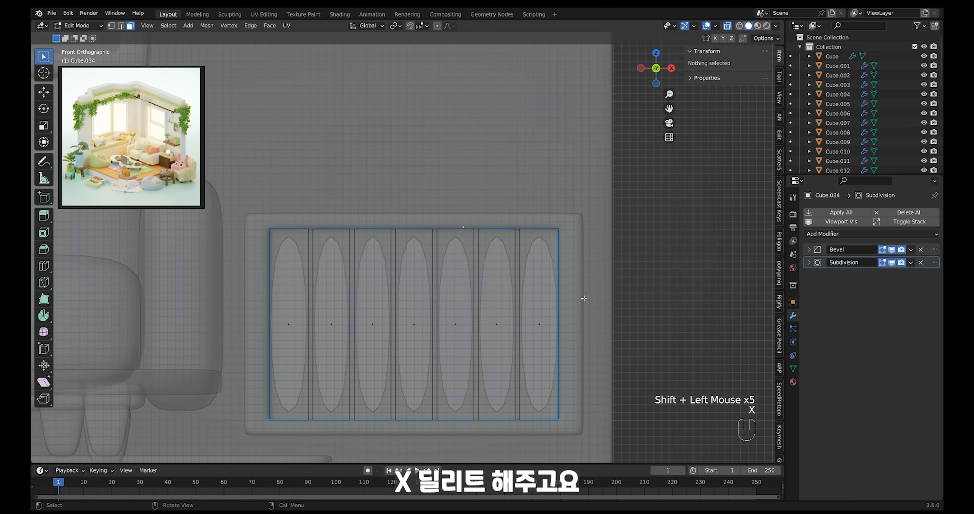
# Step: Extrude all seven slats about 0.02 m along Y to give them thickness
pyautogui.hotkey('alt', 'z')
pyautogui.moveTo(634, 189); pyautogui.dragTo(191, 463)
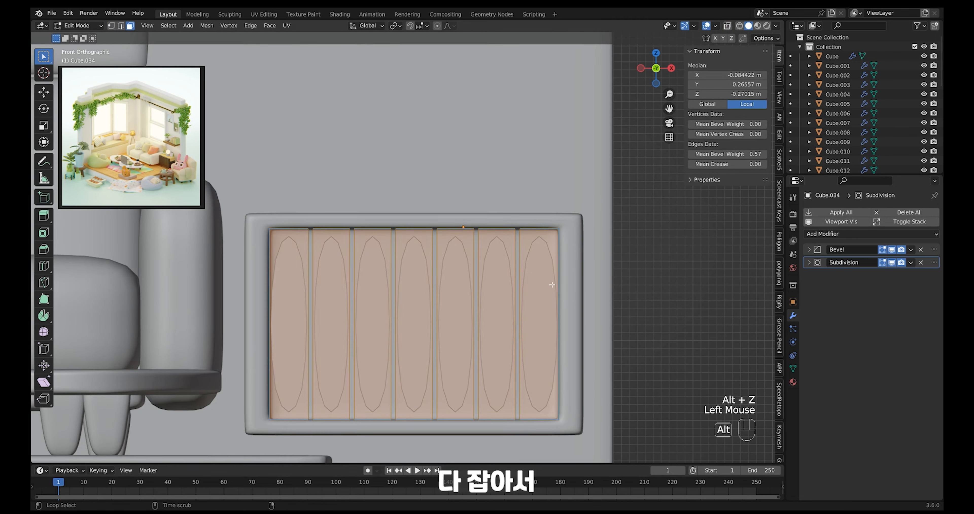
pyautogui.hotkey('alt', 'z')
pyautogui.keyDown('ctrl'); pyautogui.moveTo(550, 287); pyautogui.dragTo(509, 338, button='middle'); pyautogui.keyUp('ctrl')
pyautogui.press('e')
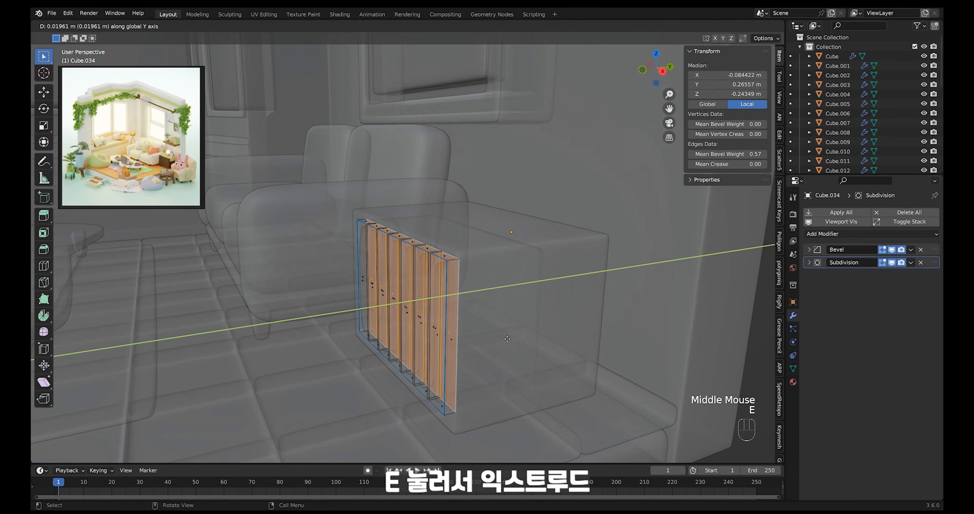
pyautogui.click(507, 339)
# Step: Raise the mean bevel weight on all edges of the slats to round them off
pyautogui.moveTo(548, 181); pyautogui.dragTo(236, 463)
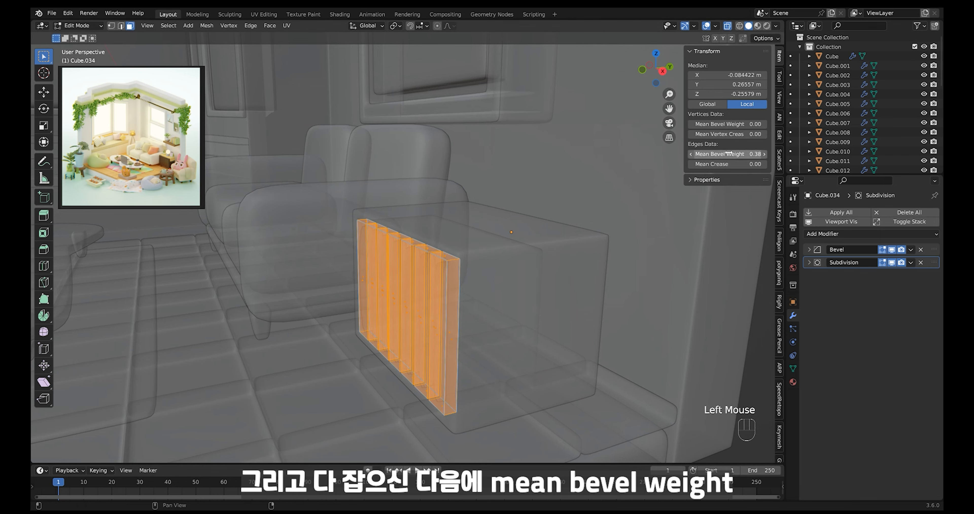
pyautogui.hotkey('alt', 'z')
pyautogui.moveTo(513, 305); pyautogui.dragTo(548, 294, button='middle')
pyautogui.press('Tab')
pyautogui.click(589, 260)
pyautogui.moveTo(589, 259); pyautogui.dragTo(554, 302, button='middle')
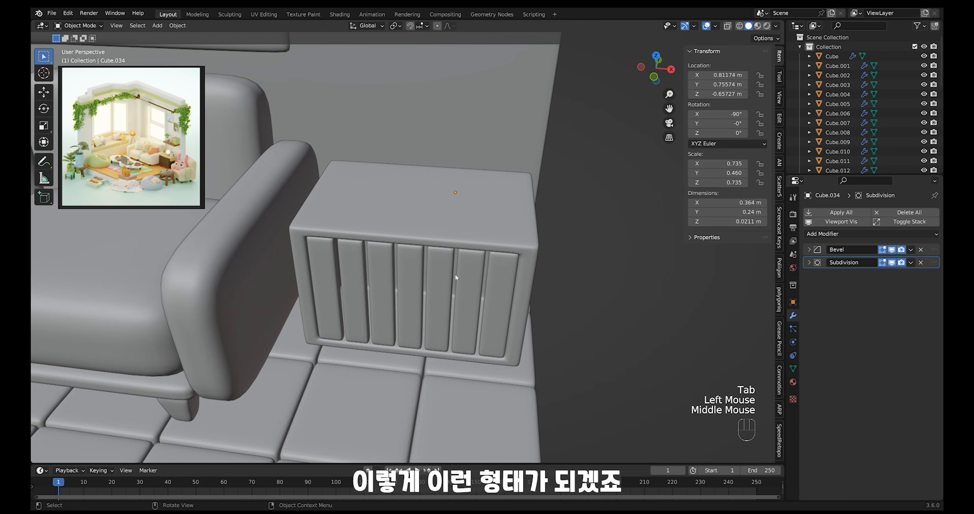
# Step: Move the slatted panel along Y out of the opening to the front of the cabinet
pyautogui.keyDown('ctrl'); pyautogui.moveTo(455, 273); pyautogui.dragTo(447, 330, button='middle'); pyautogui.keyUp('ctrl')
pyautogui.moveTo(460, 325); pyautogui.dragTo(451, 321, button='middle')
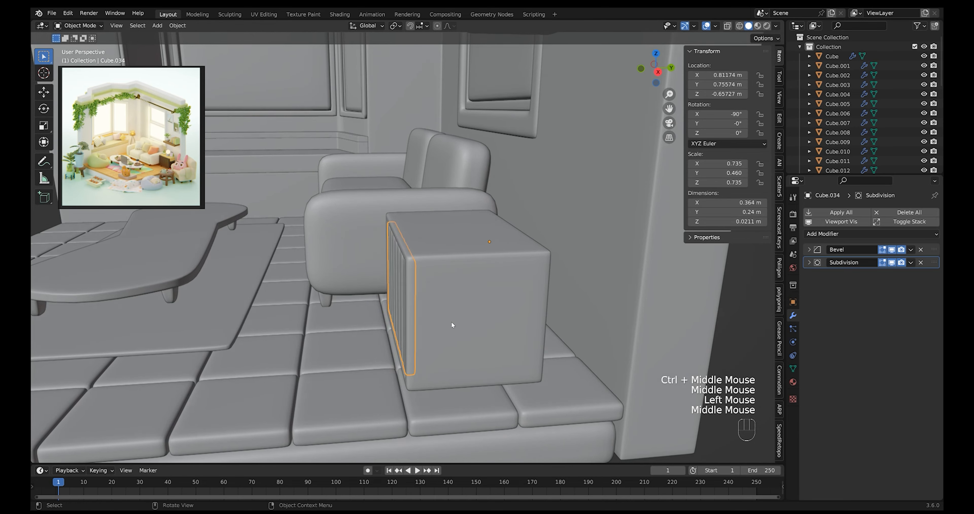
pyautogui.press('g')
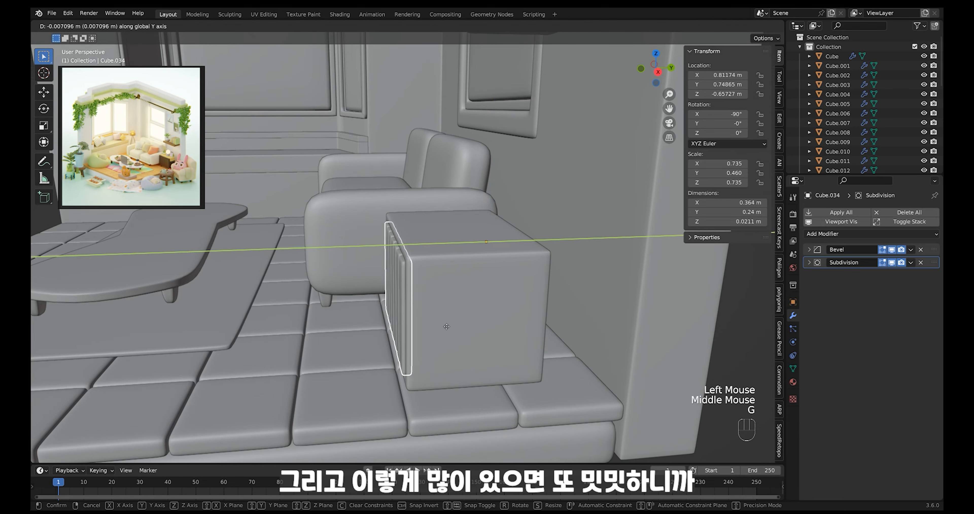
pyautogui.click(427, 321)
pyautogui.moveTo(427, 321); pyautogui.dragTo(454, 299, button='middle')
# Step: Duplicate the cabinet's inner back face and move the copy about -0.234 m along Y, directly behind the slats
pyautogui.click(467, 309)
pyautogui.press('Tab')
pyautogui.click(444, 281)
pyautogui.hotkey('alt', 'z')
pyautogui.hotkey('shift', 'd')
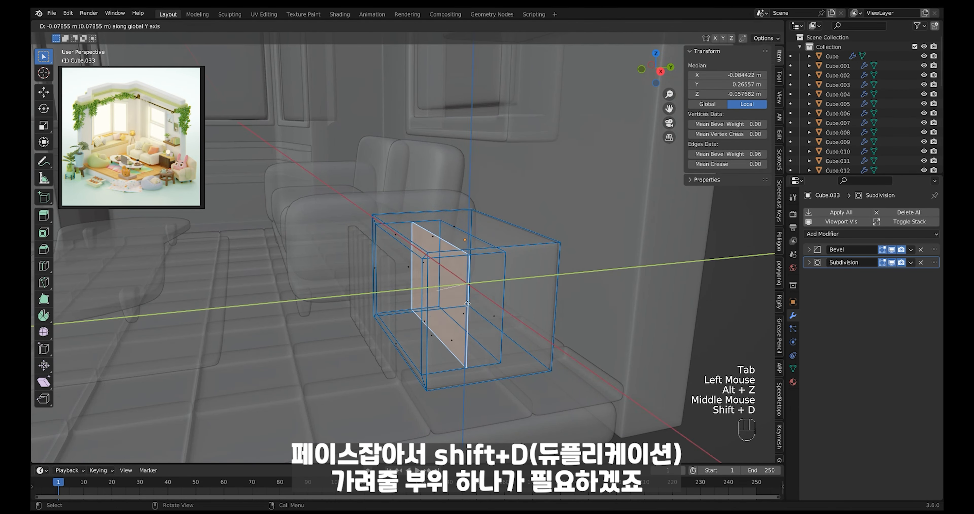
pyautogui.click(410, 315)
# Step: Extrude the duplicated face about 0.01 m along Y into a thin backing panel
pyautogui.hotkey('alt', 'z')
pyautogui.moveTo(410, 314); pyautogui.dragTo(446, 315, button='middle')
pyautogui.press('e')
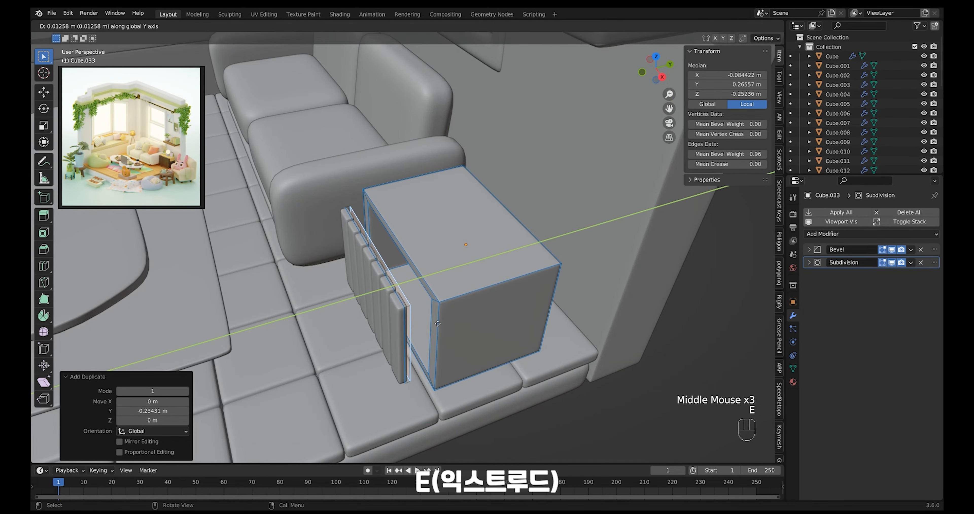
pyautogui.click(441, 315)
# Step: Set the mean bevel weight of all the cabinet's and backing panel's edges to 1.00
pyautogui.hotkey('alt', 'z')
pyautogui.moveTo(341, 165); pyautogui.dragTo(523, 398)
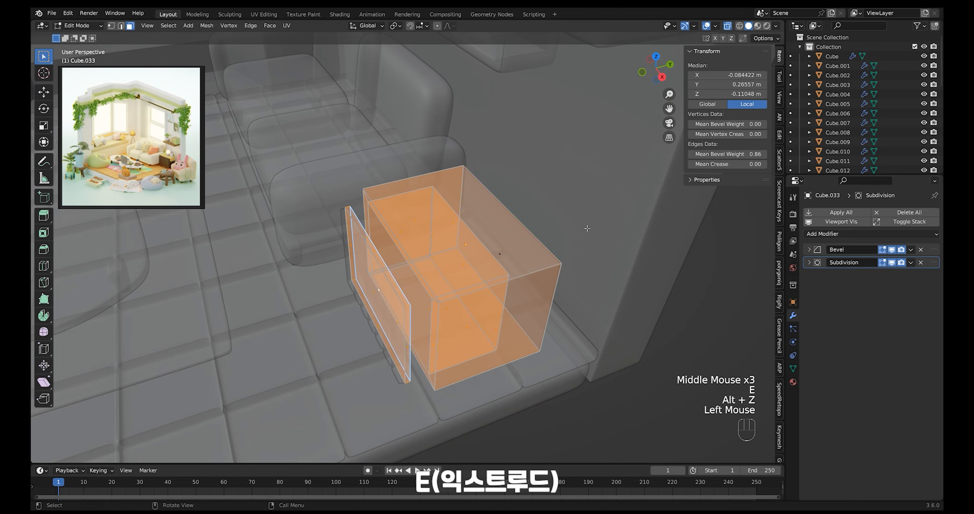
pyautogui.moveTo(727, 153); pyautogui.dragTo(788, 150)
pyautogui.hotkey('alt', 'z')
# Step: Separate the thin backing panel from the cabinet body into its own object by selection
pyautogui.moveTo(444, 313); pyautogui.dragTo(426, 279, button='middle')
pyautogui.hotkey('alt', 'z')
pyautogui.hotkey('alt', 'z')
pyautogui.keyDown('ctrl'); pyautogui.moveTo(380, 192); pyautogui.dragTo(527, 359); pyautogui.keyUp('ctrl')
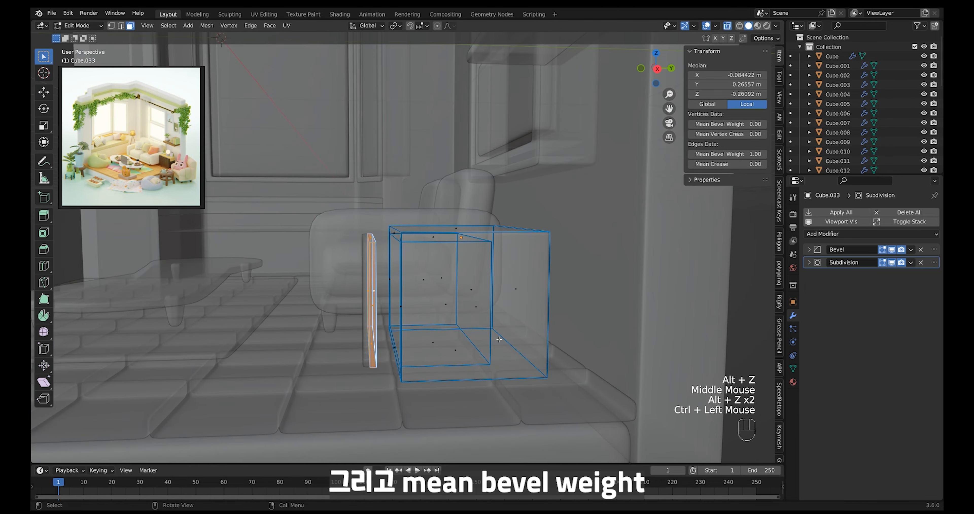
pyautogui.press('p')
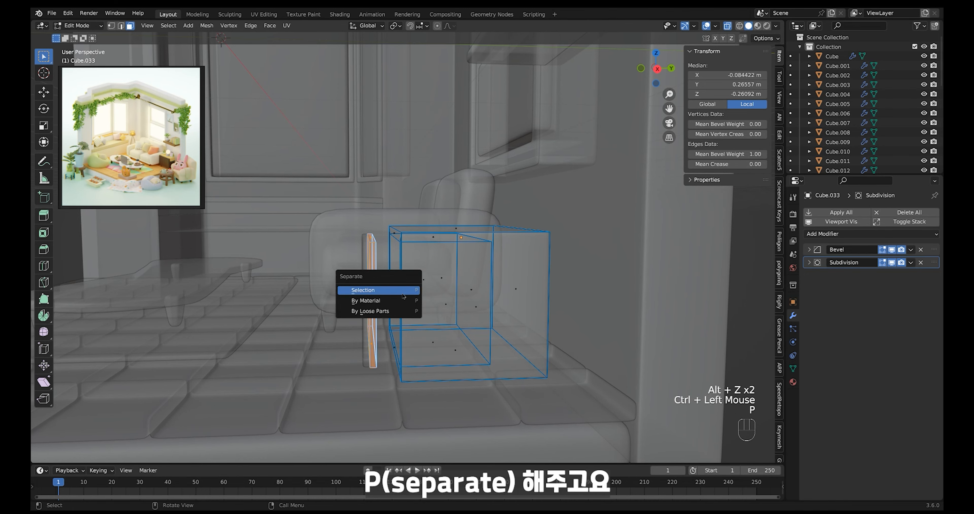
pyautogui.click(404, 291)
pyautogui.hotkey('alt', 'z')
pyautogui.moveTo(404, 290); pyautogui.dragTo(390, 311, button='middle')
pyautogui.press('Tab')
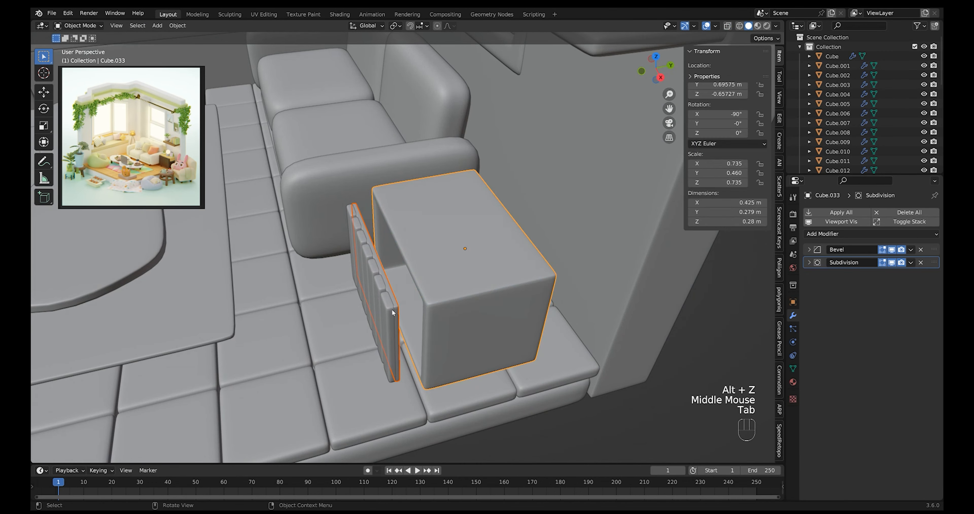
# Step: Join the slats and backing panel into one door object and move it about 0.074 m along Y into the cabinet
pyautogui.click(390, 304)
pyautogui.keyDown('shift'); pyautogui.click(392, 273); pyautogui.keyUp('shift')
pyautogui.moveTo(392, 273); pyautogui.dragTo(402, 291, button='middle')
pyautogui.hotkey('ctrl', 'j')
pyautogui.press('g')
pyautogui.press('y')
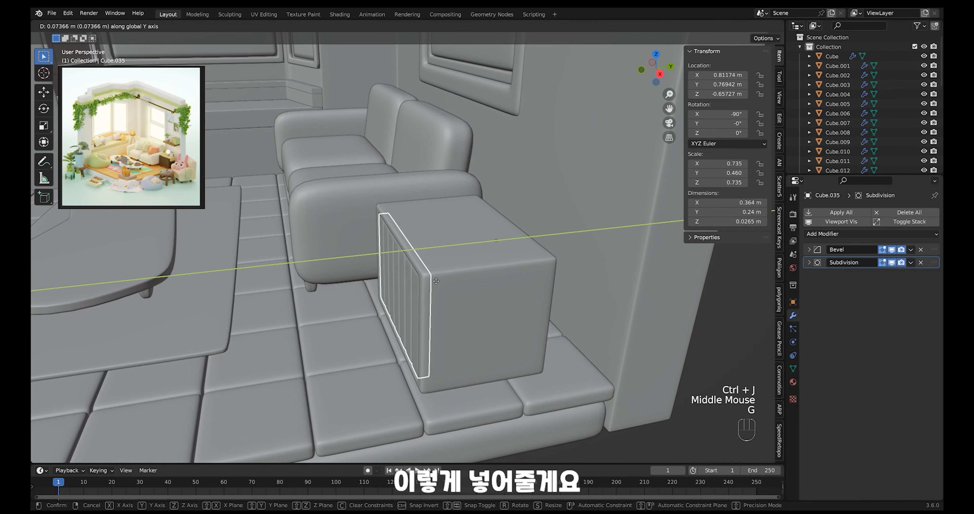
pyautogui.click(436, 284)
pyautogui.keyDown('ctrl'); pyautogui.moveTo(437, 285); pyautogui.dragTo(455, 266, button='middle'); pyautogui.keyUp('ctrl')
# Step: Duplicate the sofa's leg object and move the copy about 0.573 m along X beneath the cabinet's outer corner
pyautogui.click(503, 218)
pyautogui.keyDown('ctrl'); pyautogui.moveTo(503, 218); pyautogui.dragTo(488, 247, button='middle'); pyautogui.keyUp('ctrl')
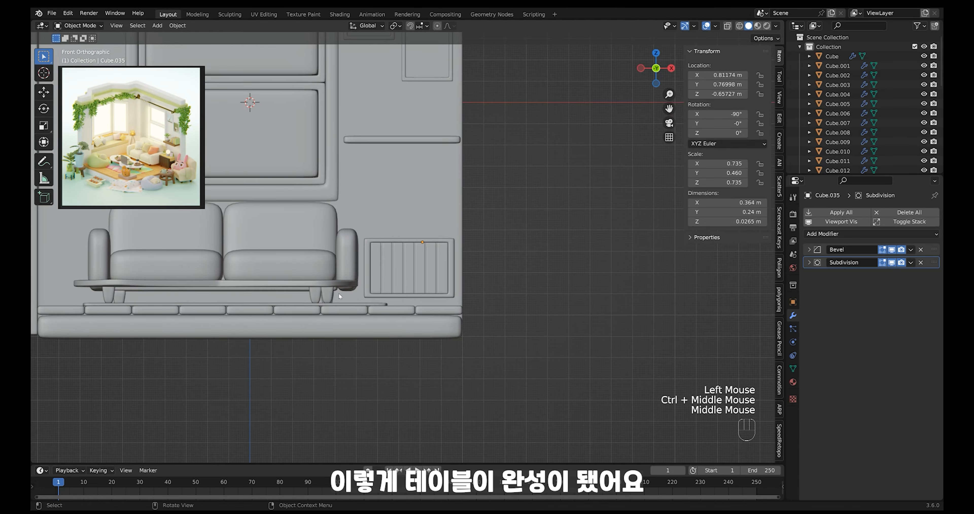
pyautogui.moveTo(339, 293); pyautogui.dragTo(395, 285, button='middle')
pyautogui.click(347, 296)
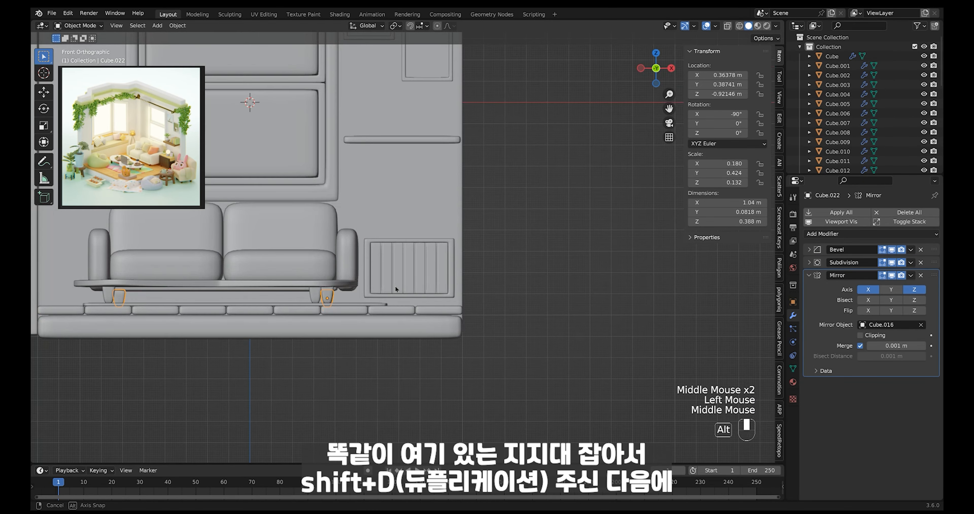
pyautogui.hotkey('shift', 'd')
pyautogui.click(502, 302)
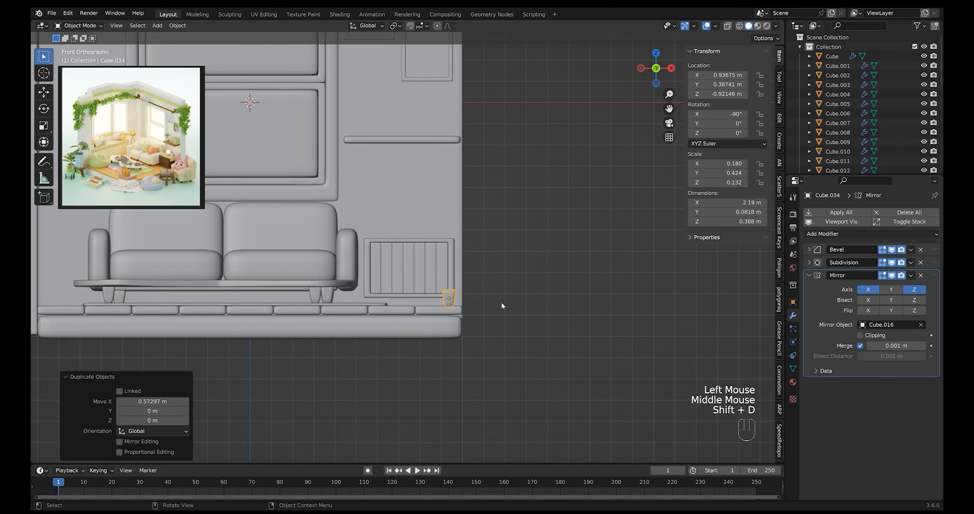
# Step: Scale the duplicated leg down uniformly to an X scale of about 0.108 to suit the cabinet
pyautogui.keyDown('ctrl'); pyautogui.moveTo(502, 302); pyautogui.dragTo(529, 291, button='middle'); pyautogui.keyUp('ctrl')
pyautogui.keyDown('shift'); pyautogui.moveTo(530, 291); pyautogui.dragTo(490, 244, button='middle'); pyautogui.keyUp('shift')
pyautogui.keyDown('ctrl'); pyautogui.moveTo(490, 244); pyautogui.dragTo(550, 277, button='middle'); pyautogui.keyUp('ctrl')
pyautogui.press('s')
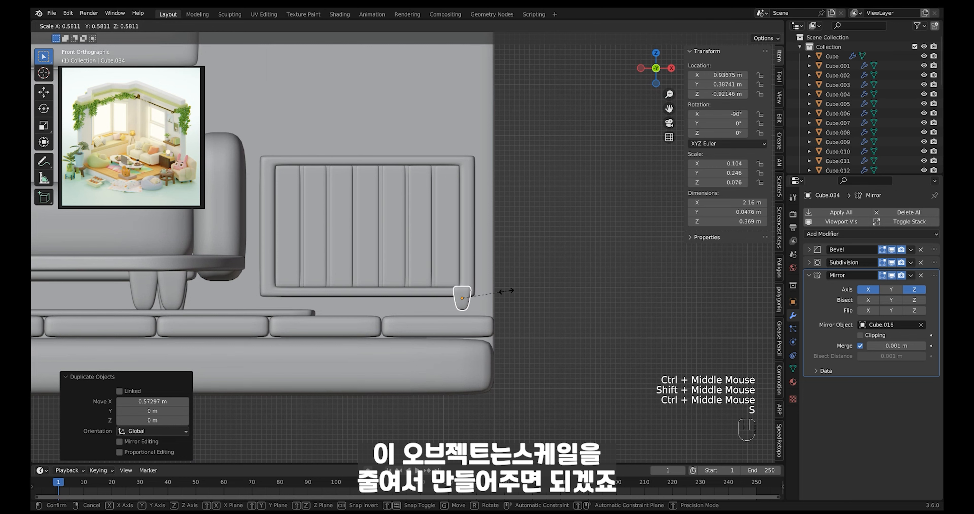
pyautogui.click(497, 293)
pyautogui.press('s')
pyautogui.click(513, 293)
# Step: Lower the small leg about 0.013 m and move it about 0.187 m along Y under the cabinet's front corner
pyautogui.press('g')
pyautogui.middleClick(517, 303)
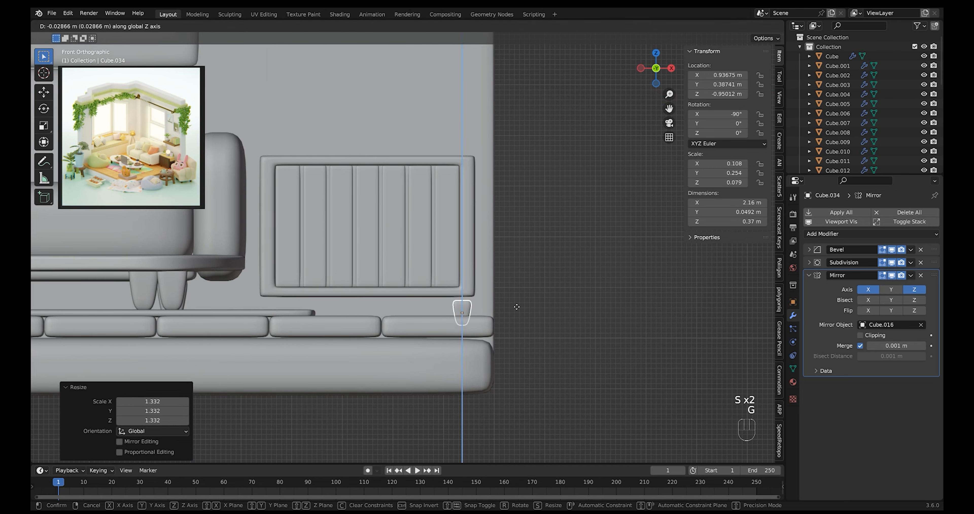
pyautogui.click(525, 305)
pyautogui.keyDown('alt'); pyautogui.moveTo(524, 305); pyautogui.dragTo(488, 310, button='middle'); pyautogui.keyUp('alt')
pyautogui.press('g')
pyautogui.middleClick(510, 307)
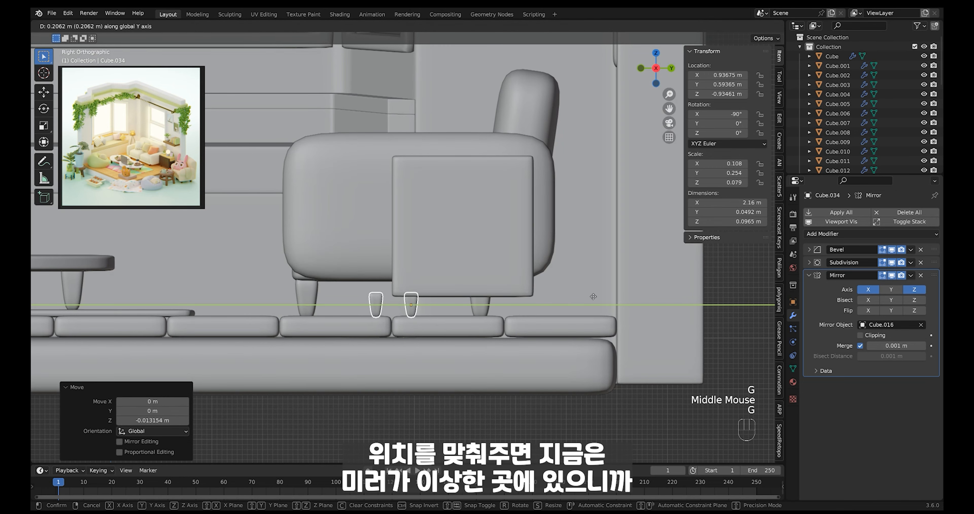
pyautogui.click(520, 307)
pyautogui.moveTo(520, 307); pyautogui.dragTo(556, 315, button='middle')
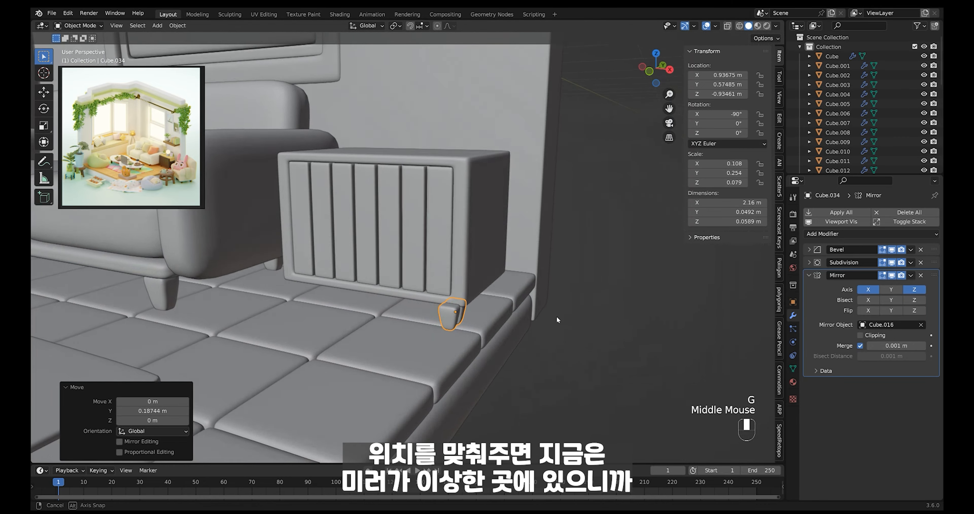
# Step: Replace the mirror object in the leg's Mirror modifier with the cabinet body, Cube.033
pyautogui.click(921, 325)
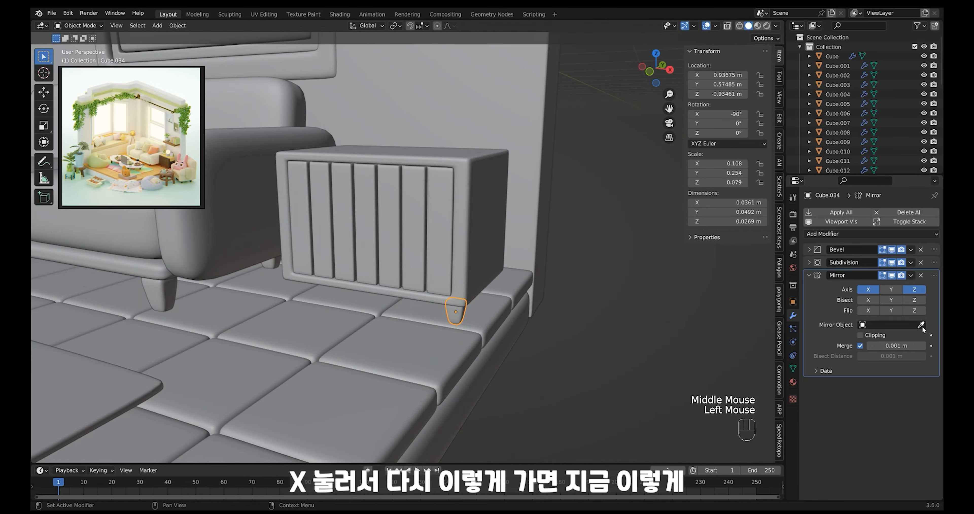
pyautogui.click(921, 325)
pyautogui.click(485, 184)
pyautogui.moveTo(486, 183); pyautogui.dragTo(417, 296, button='middle')
pyautogui.keyDown('alt'); pyautogui.moveTo(487, 267); pyautogui.dragTo(467, 281, button='middle'); pyautogui.keyUp('alt')
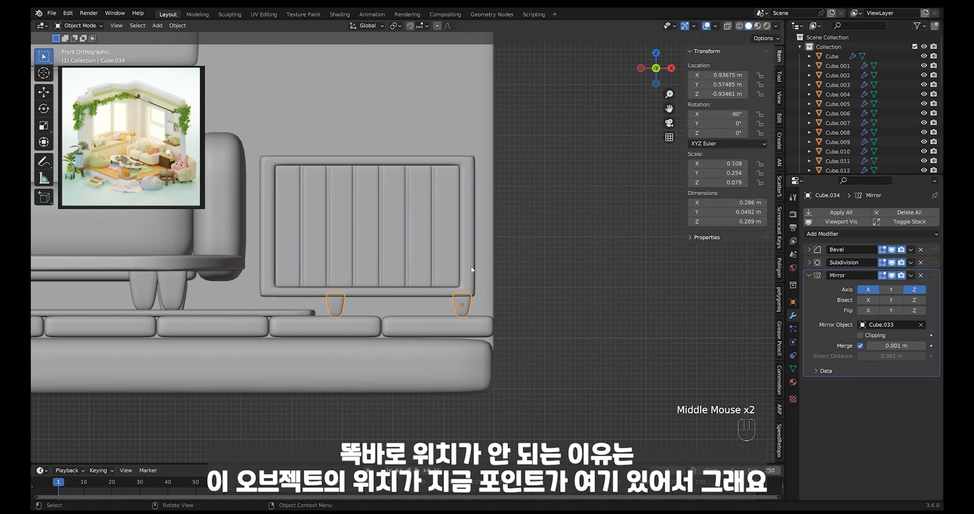
# Step: Set the cabinet body's origin to its geometry so the mirrored legs centre on it
pyautogui.click(467, 231)
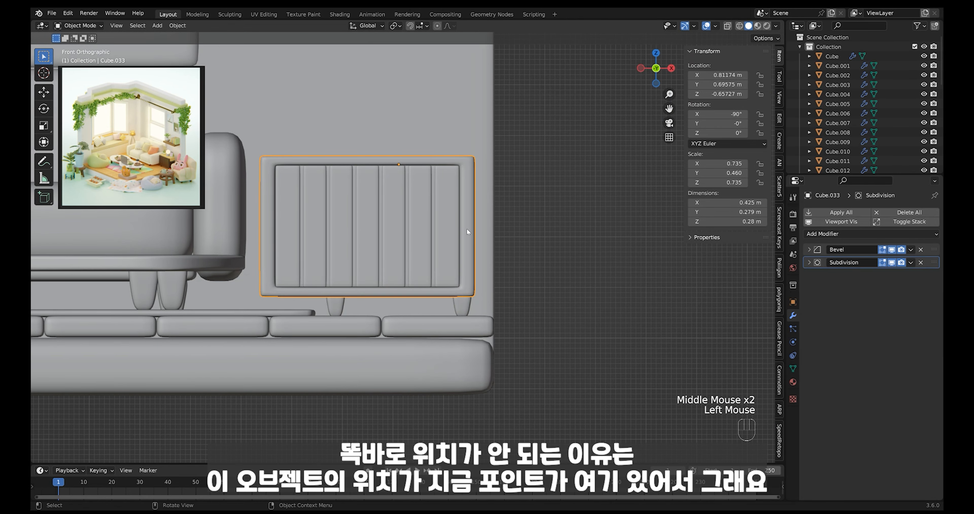
pyautogui.rightClick(468, 191)
pyautogui.moveTo(469, 190)
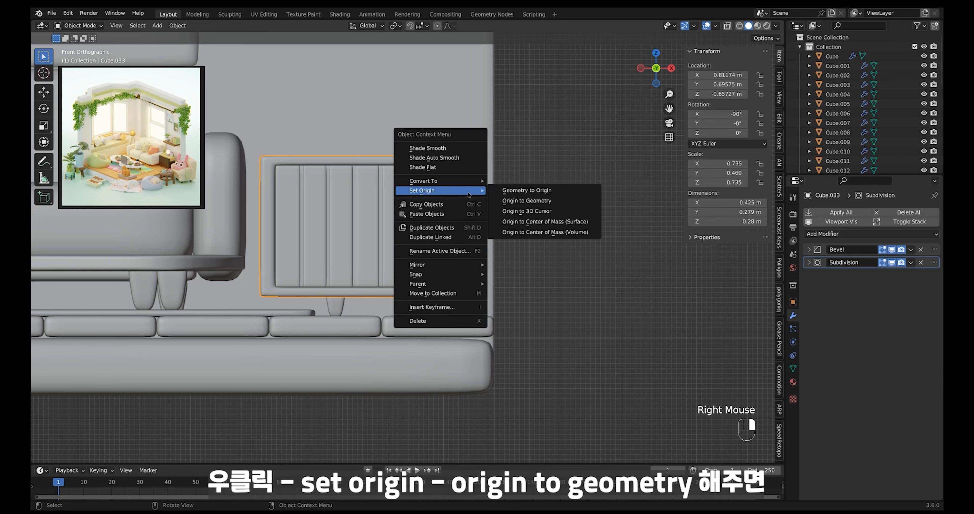
pyautogui.click(553, 202)
pyautogui.click(525, 230)
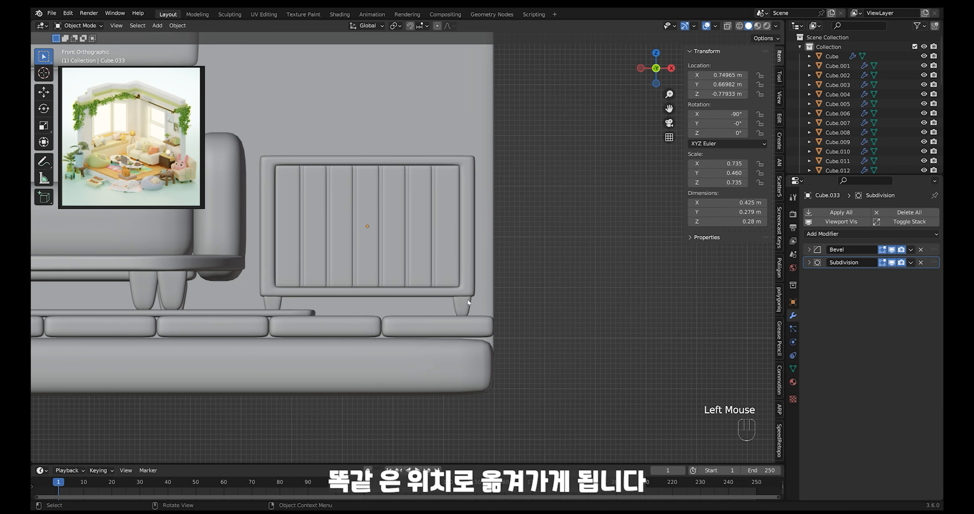
# Step: Move the cabinet leg about 0.008 m inward along X so the mirrored legs sit inside the cabinet's edges
pyautogui.click(466, 302)
pyautogui.press('g')
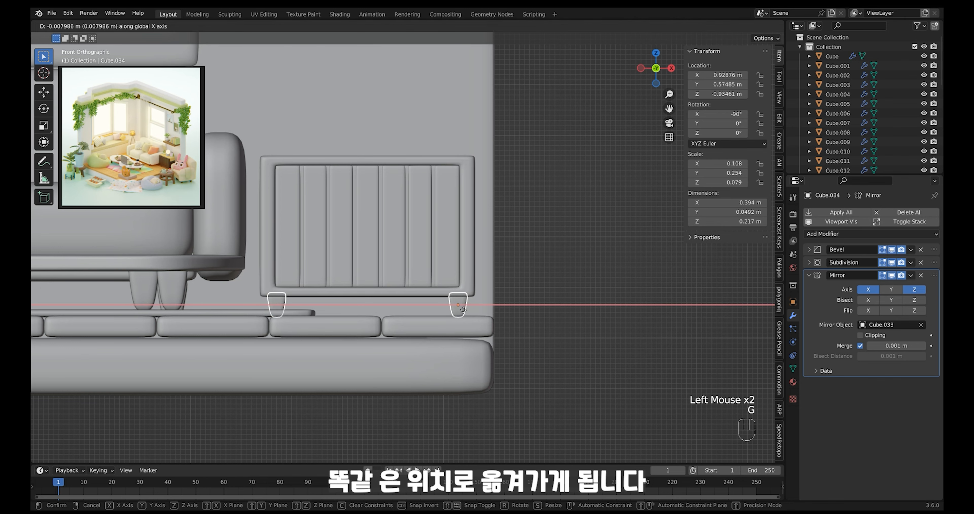
pyautogui.click(463, 310)
pyautogui.click(505, 282)
pyautogui.keyDown('ctrl'); pyautogui.moveTo(505, 264); pyautogui.dragTo(505, 287, button='middle'); pyautogui.keyUp('ctrl')
pyautogui.moveTo(505, 242); pyautogui.dragTo(452, 258, button='middle')
# Step: Duplicate the cabinet's top face in place and separate the copy into its own object by selection
pyautogui.click(442, 231)
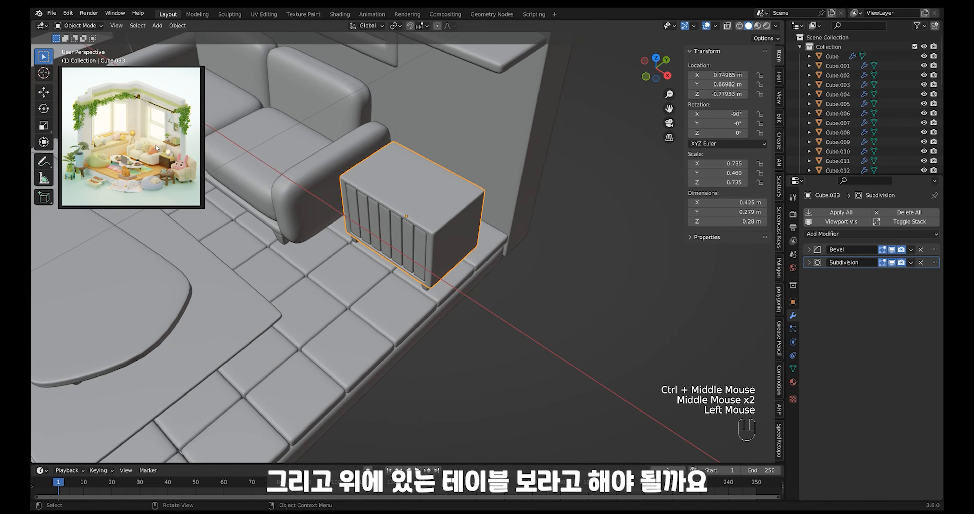
pyautogui.moveTo(474, 221); pyautogui.dragTo(462, 241, button='middle')
pyautogui.press('Tab')
pyautogui.press('3')
pyautogui.keyDown('shift'); pyautogui.click(462, 251); pyautogui.keyUp('shift')
pyautogui.keyDown('shift'); pyautogui.click(464, 276); pyautogui.keyUp('shift')
pyautogui.moveTo(464, 275); pyautogui.dragTo(526, 296, button='middle')
pyautogui.keyDown('shift'); pyautogui.click(341, 251); pyautogui.keyUp('shift')
pyautogui.keyDown('shift'); pyautogui.click(341, 251); pyautogui.keyUp('shift')
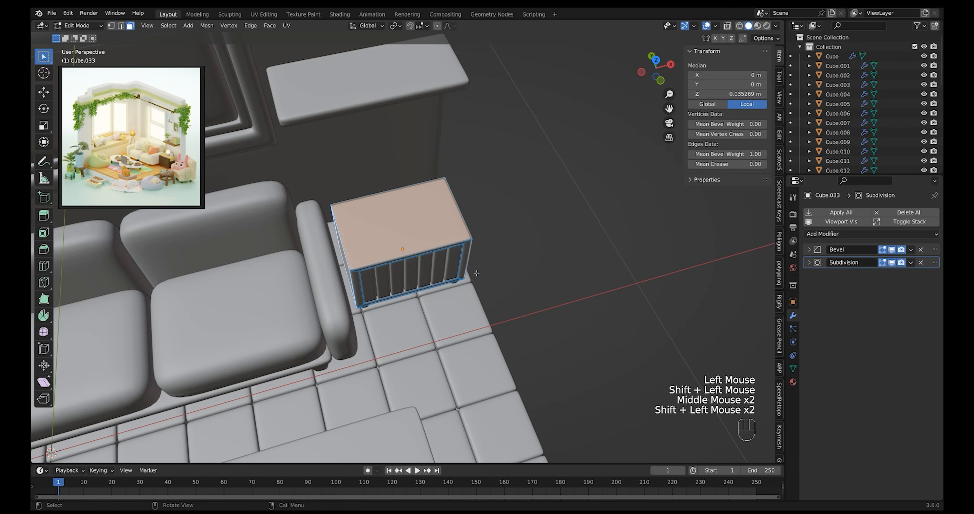
pyautogui.moveTo(341, 251); pyautogui.dragTo(485, 248, button='middle')
pyautogui.hotkey('shift', 'd')
pyautogui.press('Escape')
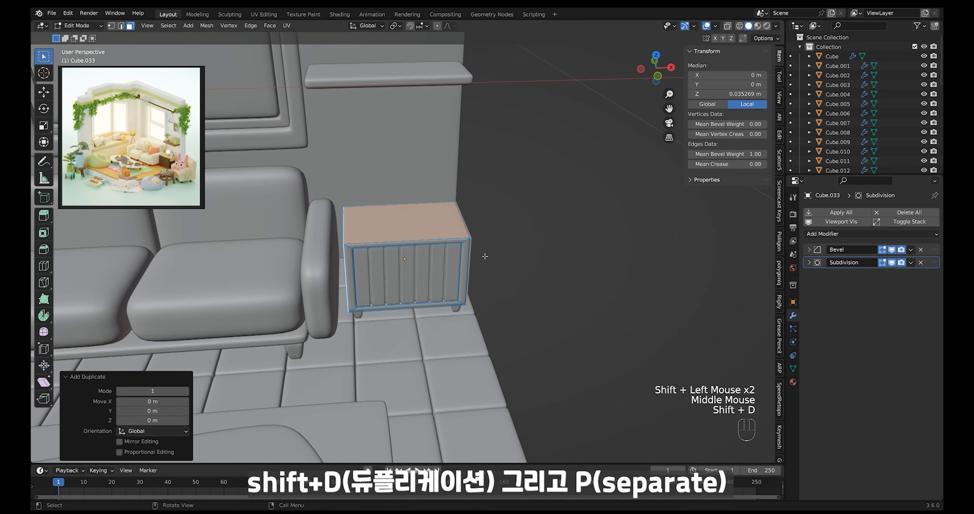
pyautogui.press('p')
pyautogui.click(482, 257)
pyautogui.moveTo(481, 257)
pyautogui.mouseDown(button='middle')
pyautogui.moveTo(477, 242)
pyautogui.moveTo(478, 261)
pyautogui.mouseUp(button='middle')
# Step: Raise the separated copy of the cabinet's top about 0.03 m along Z above the cabinet body
pyautogui.press('g')
pyautogui.press('Tab')
pyautogui.press('g')
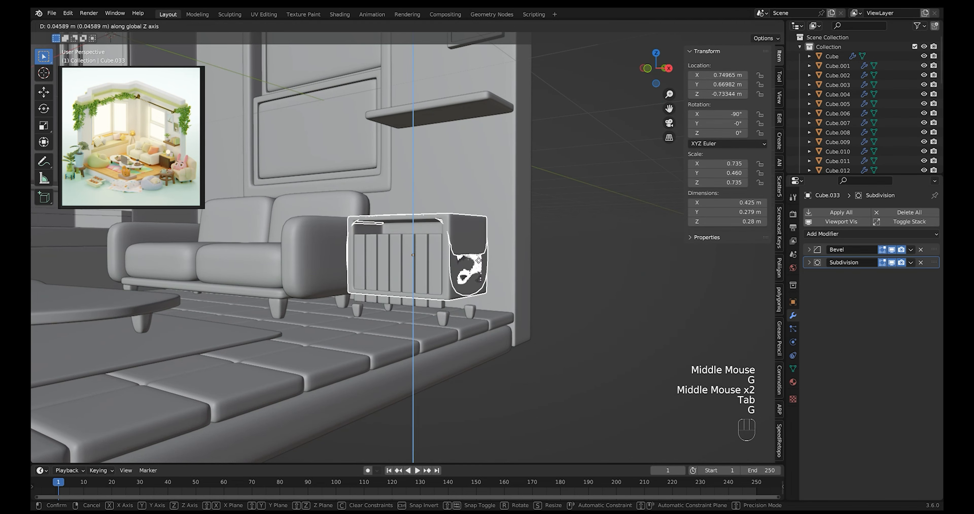
pyautogui.click(479, 261)
pyautogui.click(482, 294)
pyautogui.press('g')
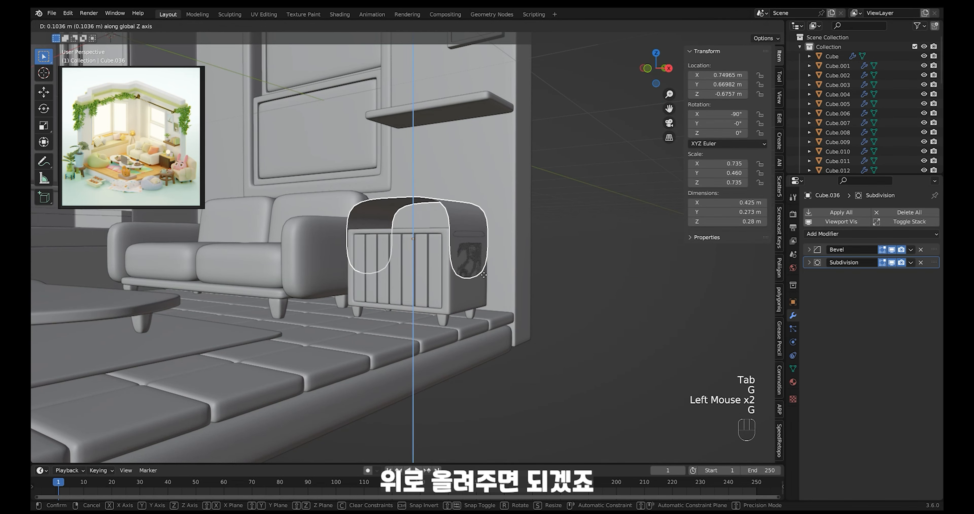
pyautogui.click(479, 293)
pyautogui.moveTo(472, 281); pyautogui.dragTo(495, 291, button='middle')
# Step: Extrude all faces of the separated top outward along their normals to give it thickness
pyautogui.press('Tab')
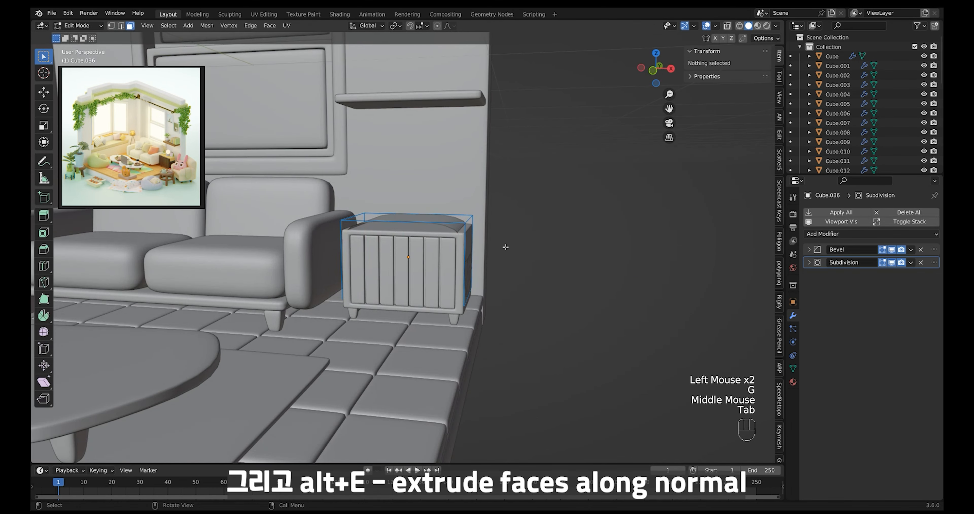
pyautogui.moveTo(506, 247); pyautogui.dragTo(512, 245, button='middle')
pyautogui.moveTo(554, 161); pyautogui.dragTo(323, 321)
pyautogui.moveTo(487, 273); pyautogui.dragTo(509, 258, button='middle')
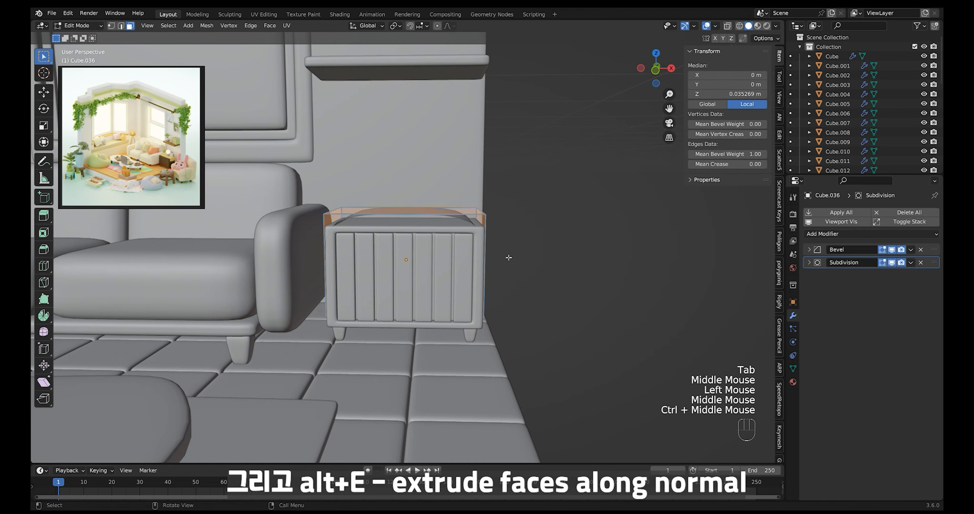
pyautogui.hotkey('alt', 'e')
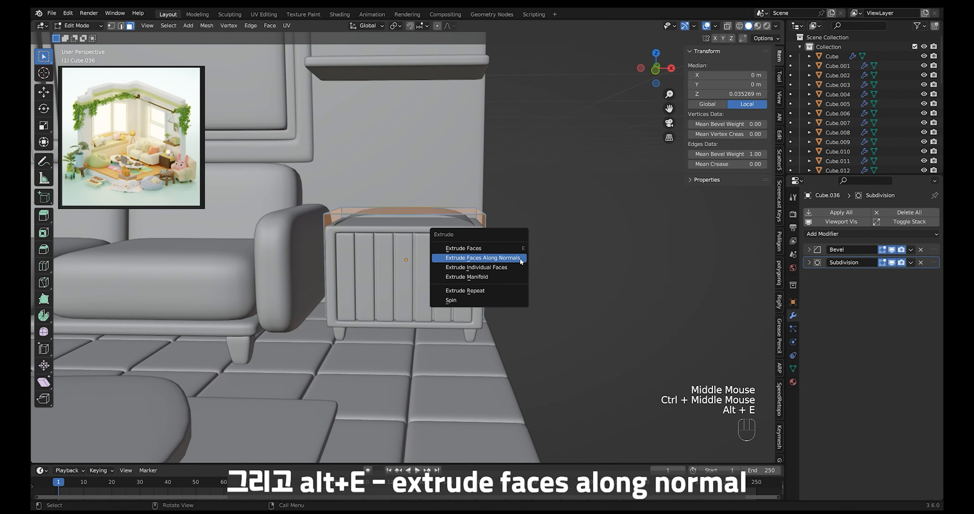
pyautogui.click(519, 261)
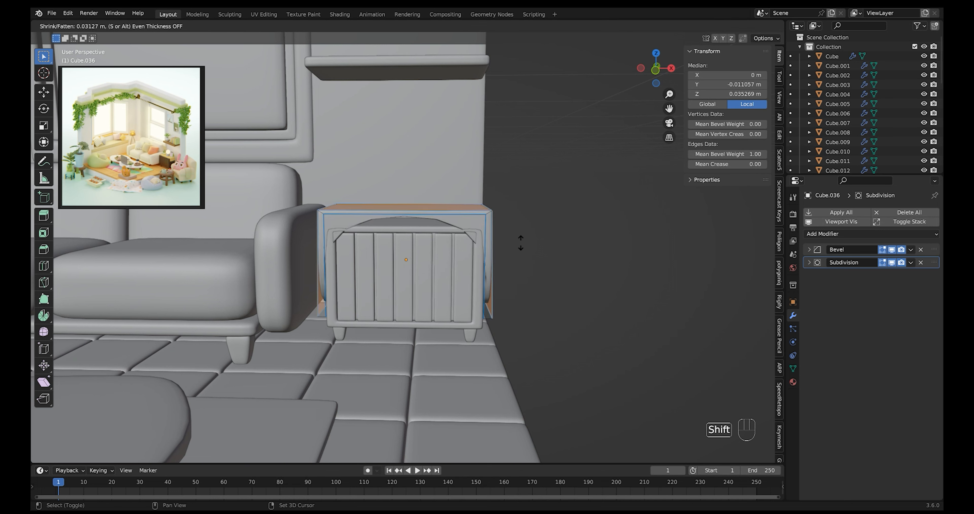
pyautogui.click(491, 253)
pyautogui.press('Tab')
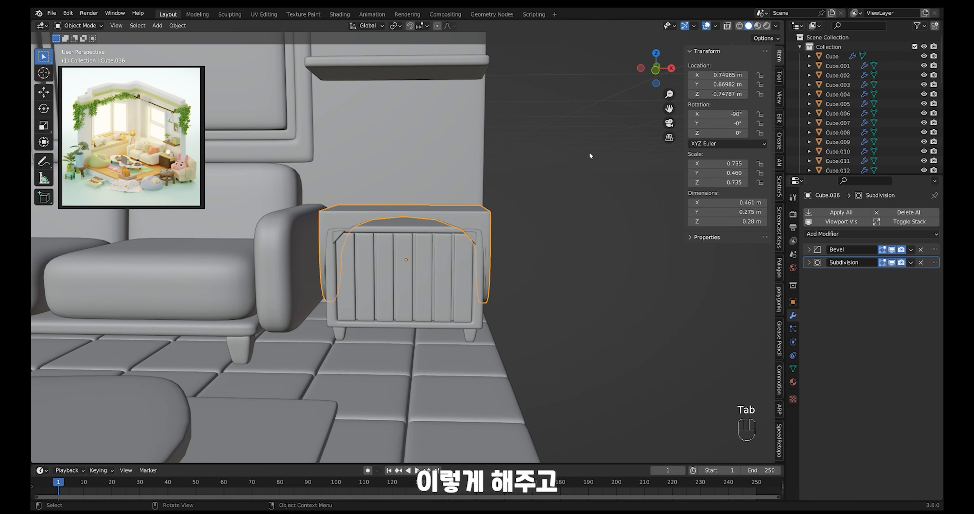
# Step: Raise the lower vertices of the top cover's side flaps about 0.21 m along Z to shorten them
pyautogui.moveTo(587, 155); pyautogui.dragTo(239, 396)
pyautogui.click(487, 226)
pyautogui.click(486, 225)
pyautogui.press('Tab')
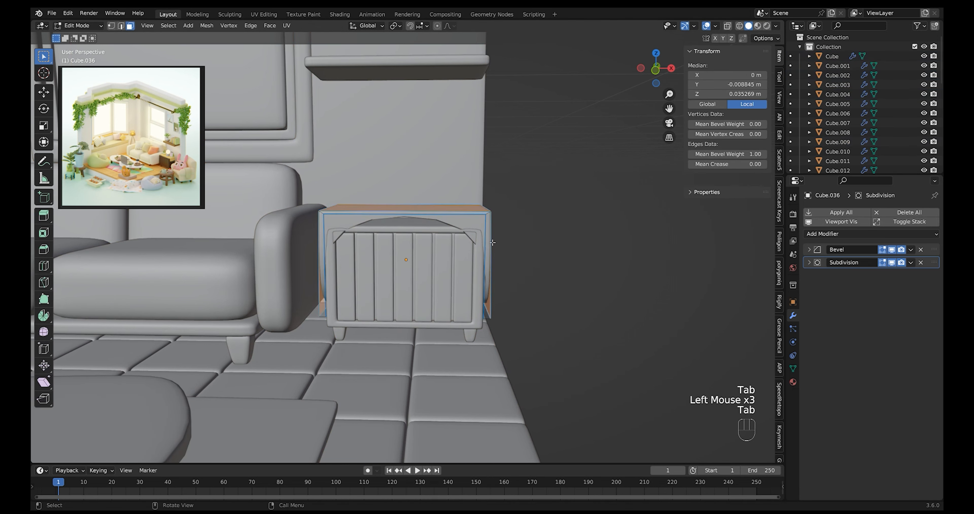
pyautogui.hotkey('alt', 'z')
pyautogui.moveTo(488, 227); pyautogui.dragTo(507, 243, button='middle')
pyautogui.press('1')
pyautogui.moveTo(588, 271); pyautogui.dragTo(320, 359)
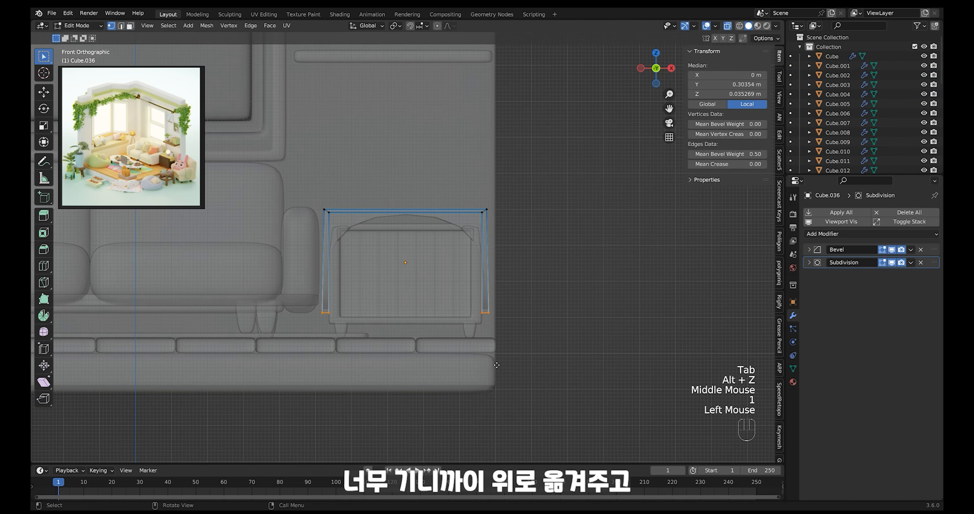
pyautogui.press('g')
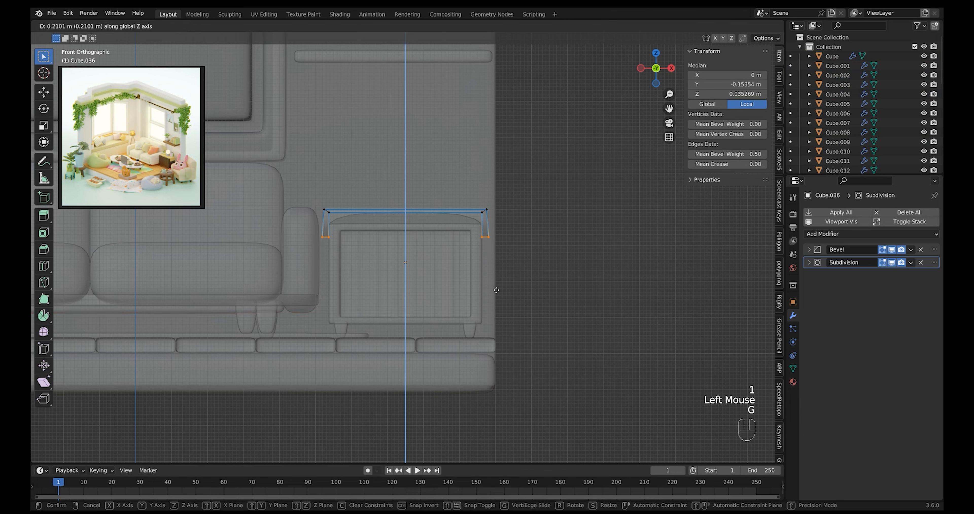
pyautogui.click(496, 291)
# Step: Lower the whole cover mesh about 0.02 m onto the cabinet and set its edges' mean bevel weight to 0.99
pyautogui.moveTo(538, 175); pyautogui.dragTo(314, 257)
pyautogui.press('g')
pyautogui.press('z')
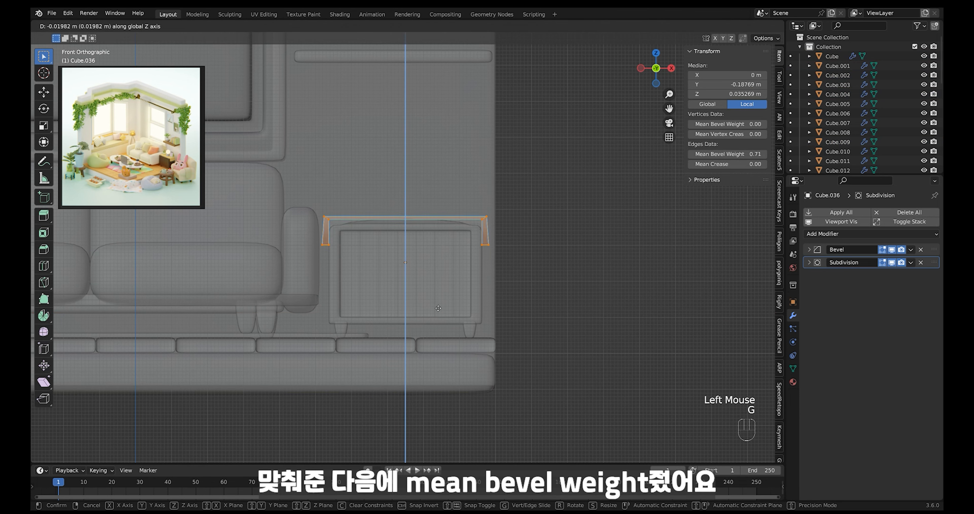
pyautogui.click(438, 312)
pyautogui.moveTo(730, 153); pyautogui.dragTo(767, 154)
pyautogui.hotkey('alt', 'z')
pyautogui.click(555, 234)
# Step: Scale the top cover to 0.59 along Y and move it about 0.012 m along Y over the cabinet
pyautogui.moveTo(554, 234); pyautogui.dragTo(510, 294, button='middle')
pyautogui.press('Tab')
pyautogui.press('s')
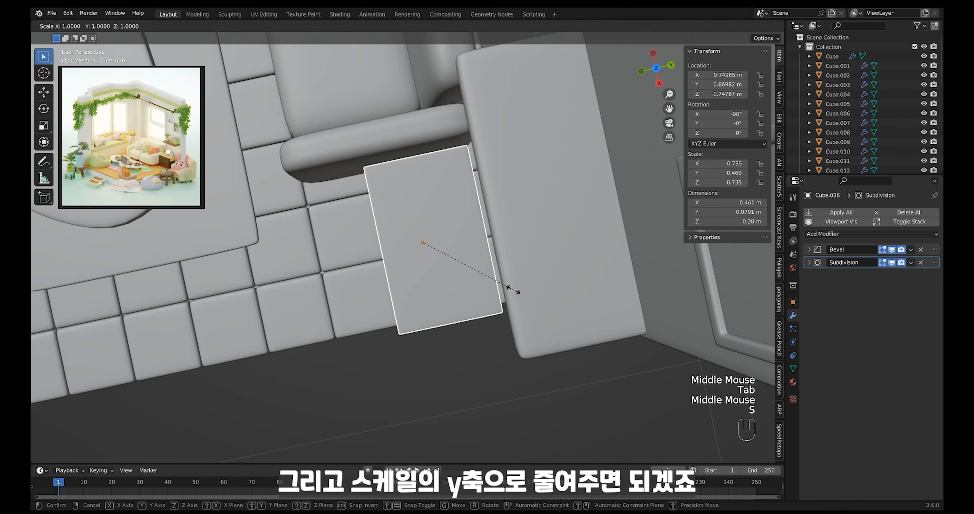
pyautogui.press('y')
pyautogui.click(481, 261)
pyautogui.press('g')
pyautogui.press('y')
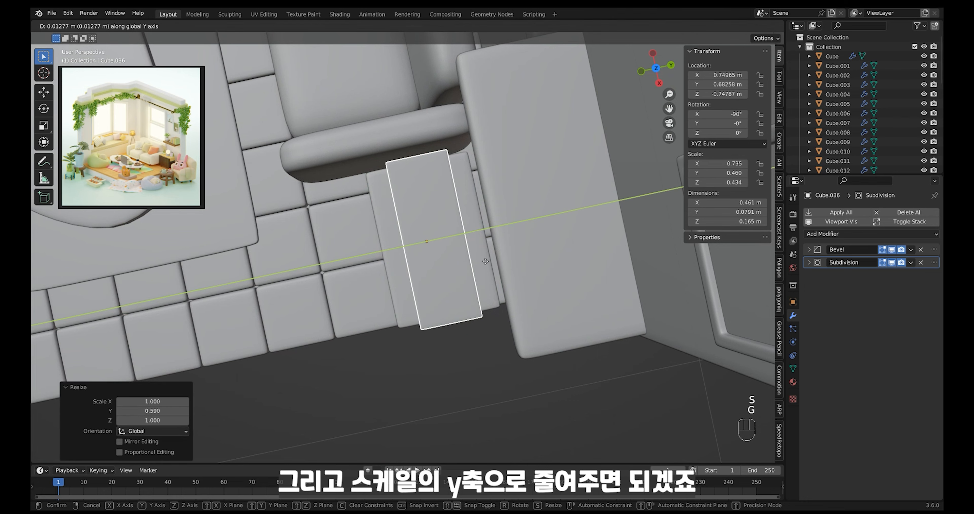
pyautogui.click(487, 261)
# Step: Open the top cover's mesh for edge editing in a see-through front view
pyautogui.moveTo(486, 261); pyautogui.dragTo(556, 215, button='middle')
pyautogui.keyDown('ctrl'); pyautogui.moveTo(555, 257); pyautogui.dragTo(548, 227, button='middle'); pyautogui.keyUp('ctrl')
pyautogui.press('Tab')
pyautogui.keyDown('ctrl'); pyautogui.moveTo(549, 226); pyautogui.dragTo(542, 219, button='middle'); pyautogui.keyUp('ctrl')
pyautogui.hotkey('alt', 'z')
pyautogui.press('2')
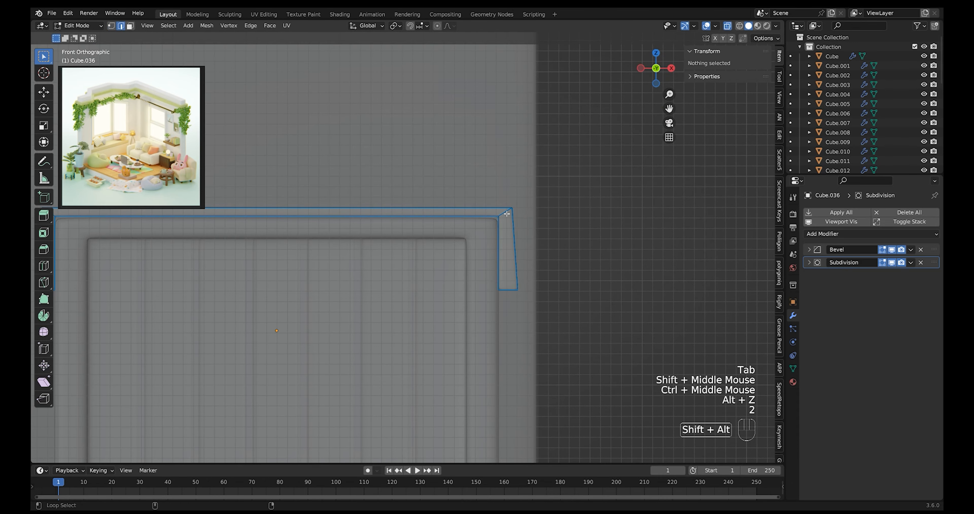
pyautogui.press('`')
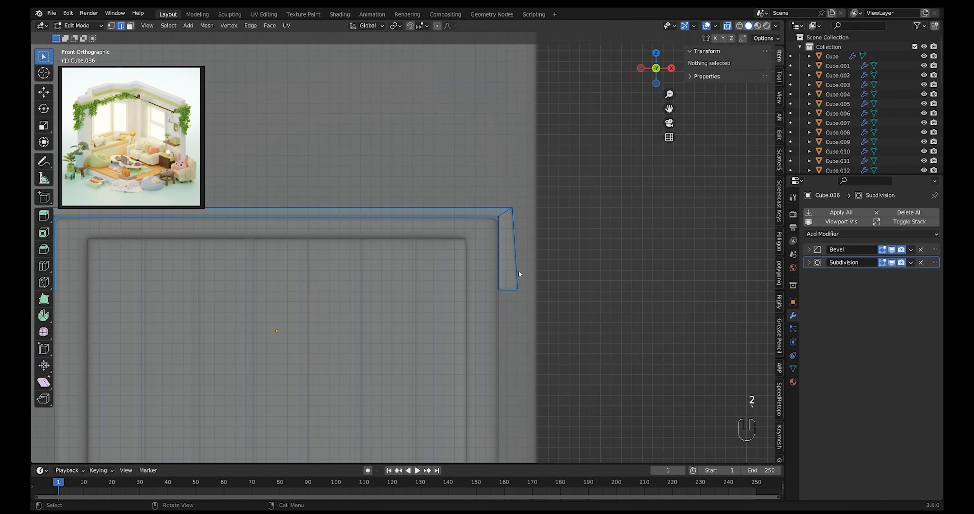
pyautogui.press('Tab')
pyautogui.press('Tab')
pyautogui.hotkey('alt', 'z')
pyautogui.hotkey('alt', 'z')
pyautogui.press('Tab')
pyautogui.press('Tab')
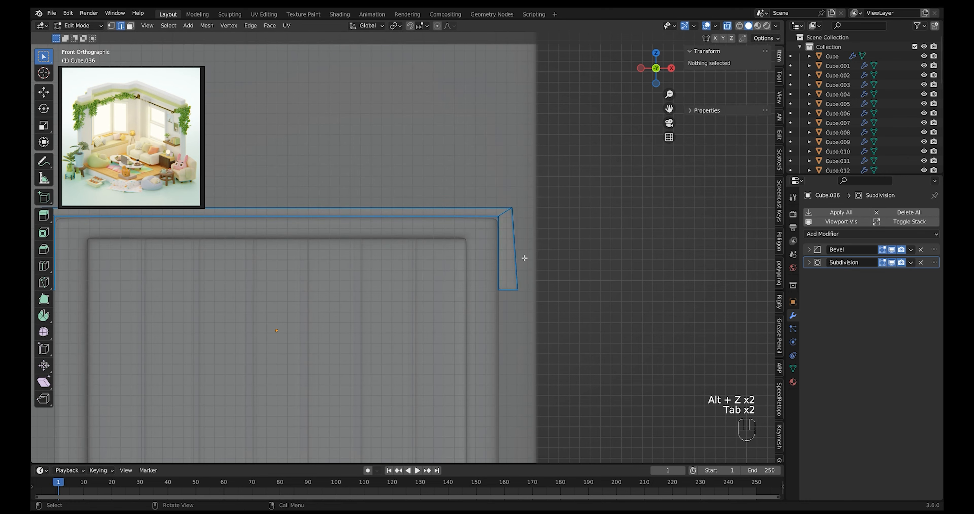
# Step: Straighten the cover's right outer side by scaling its outer vertices together along X
pyautogui.moveTo(592, 170); pyautogui.dragTo(504, 339)
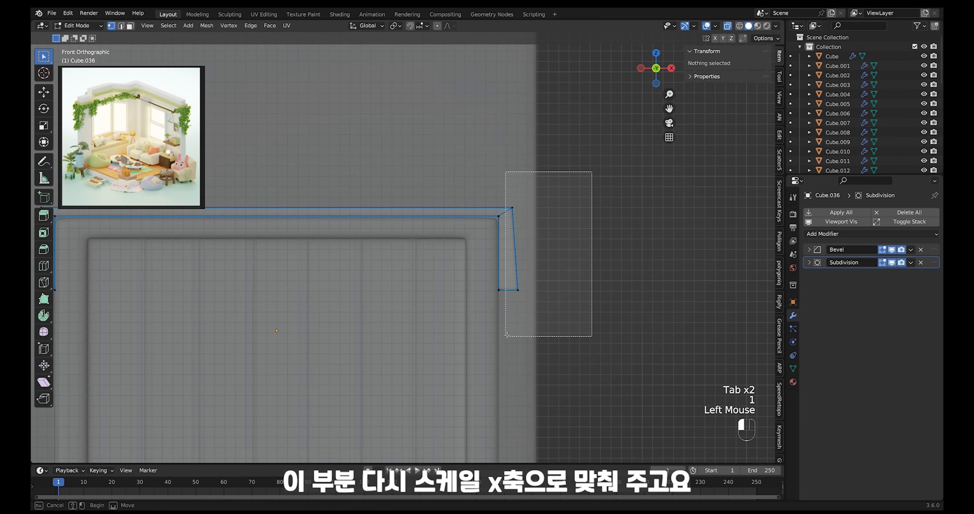
pyautogui.press('s')
pyautogui.press('x')
pyautogui.click(520, 246)
pyautogui.press('s')
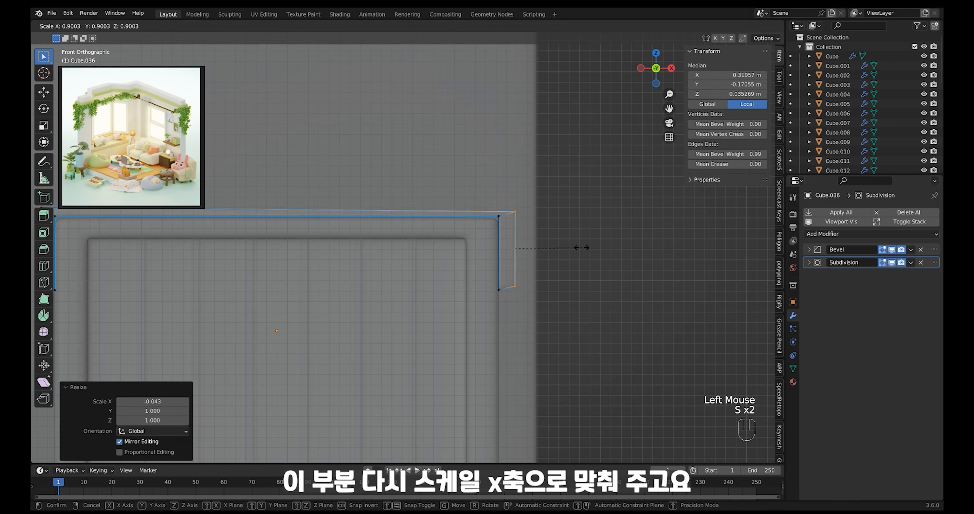
pyautogui.press('x')
pyautogui.click(507, 247)
# Step: Straighten the cover's left outer side by scaling its outer vertices together along X
pyautogui.keyDown('shift'); pyautogui.moveTo(60, 225); pyautogui.dragTo(317, 206, button='middle'); pyautogui.keyUp('shift')
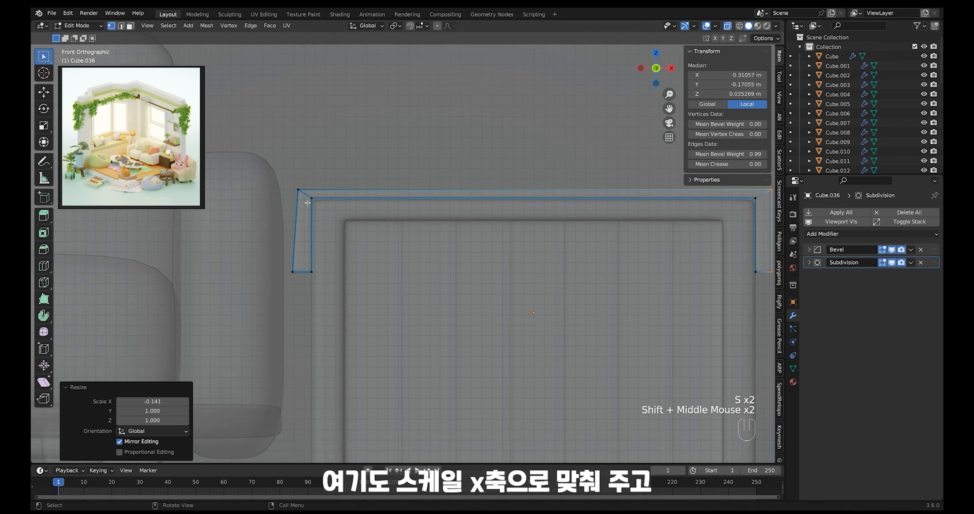
pyautogui.moveTo(253, 164); pyautogui.dragTo(307, 318)
pyautogui.press('s')
pyautogui.press('x')
pyautogui.click(334, 235)
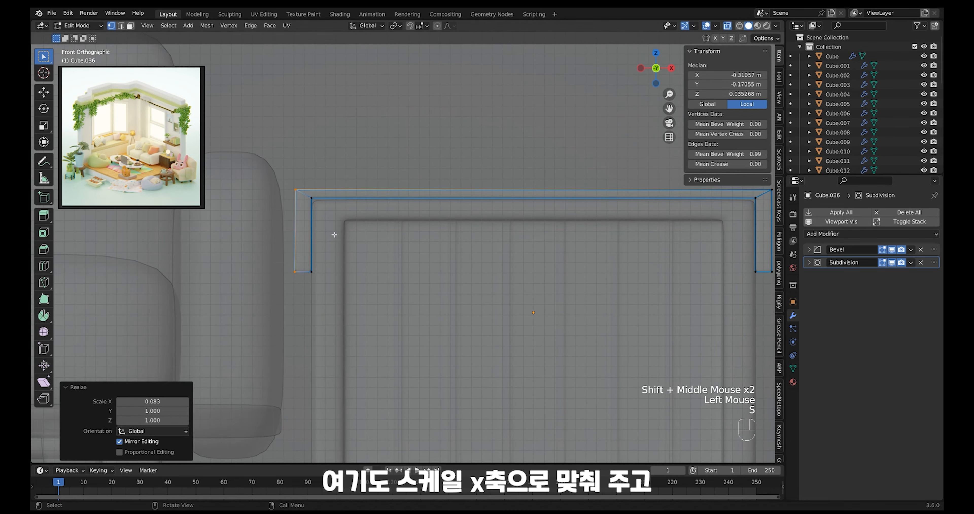
pyautogui.press('s')
pyautogui.press('x')
pyautogui.click(306, 232)
# Step: Scale the outer vertices of both cover sides to about 0.97 along X to thin the flaps
pyautogui.keyDown('ctrl'); pyautogui.moveTo(530, 273); pyautogui.dragTo(529, 265, button='middle'); pyautogui.keyUp('ctrl')
pyautogui.keyDown('shift'); pyautogui.moveTo(529, 265); pyautogui.dragTo(490, 277, button='middle'); pyautogui.keyUp('shift')
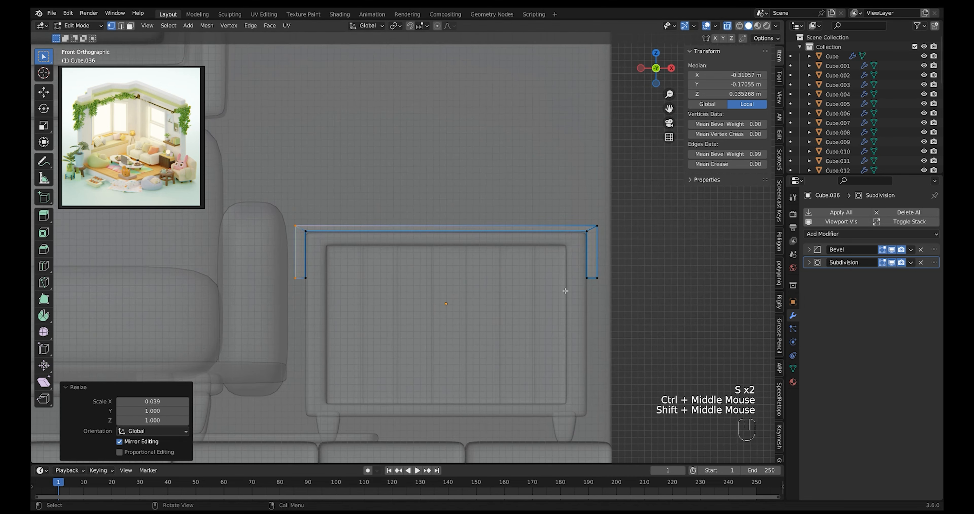
pyautogui.keyDown('shift'); pyautogui.moveTo(593, 192); pyautogui.dragTo(646, 298); pyautogui.keyUp('shift')
pyautogui.press('s')
pyautogui.press('x')
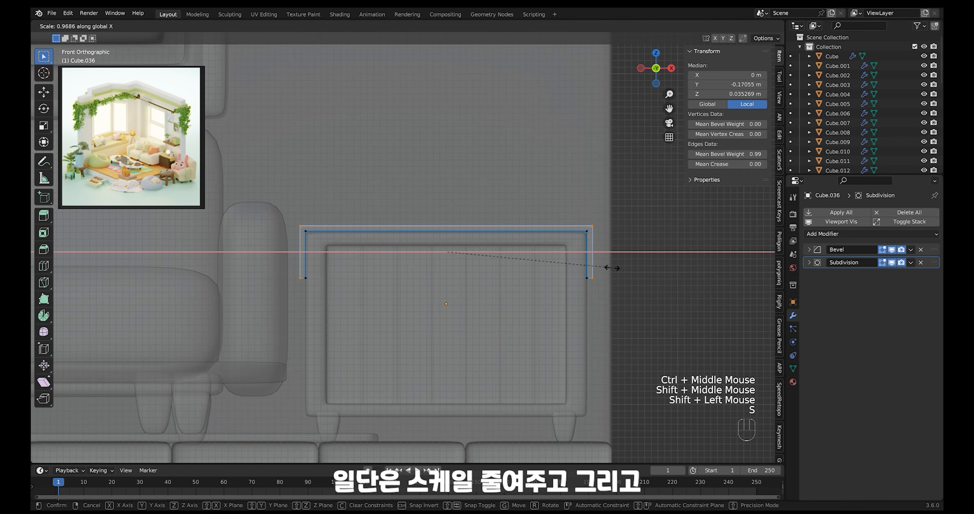
pyautogui.click(613, 269)
# Step: Bevel the inner and outer edges at both upper corners of the cover about 0.013 m with 4 segments
pyautogui.keyDown('ctrl'); pyautogui.moveTo(613, 268); pyautogui.dragTo(613, 246, button='middle'); pyautogui.keyUp('ctrl')
pyautogui.keyDown('shift'); pyautogui.moveTo(613, 246); pyautogui.dragTo(617, 275, button='middle'); pyautogui.keyUp('shift')
pyautogui.press('2')
pyautogui.keyDown('alt'); pyautogui.keyDown('shift'); pyautogui.click(616, 264); pyautogui.keyUp('shift'); pyautogui.keyUp('alt')
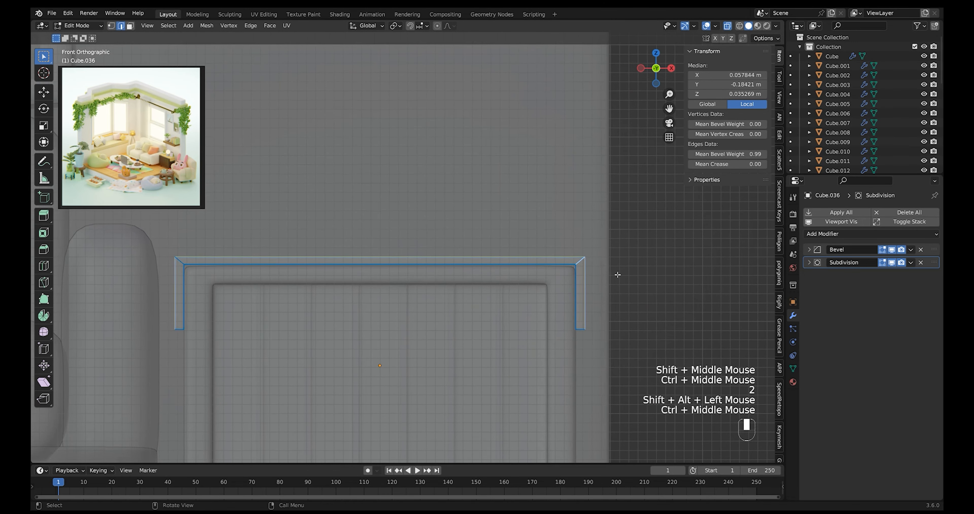
pyautogui.keyDown('alt'); pyautogui.keyDown('shift'); pyautogui.click(179, 261); pyautogui.keyUp('shift'); pyautogui.keyUp('alt')
pyautogui.moveTo(308, 251); pyautogui.dragTo(276, 219, button='middle')
pyautogui.hotkey('alt', 'z')
pyautogui.hotkey('alt', 'z')
pyautogui.keyDown('alt'); pyautogui.keyDown('shift'); pyautogui.click(341, 241); pyautogui.keyUp('shift'); pyautogui.keyUp('alt')
pyautogui.keyDown('alt'); pyautogui.keyDown('shift'); pyautogui.click(340, 264); pyautogui.keyUp('shift'); pyautogui.keyUp('alt')
pyautogui.keyDown('alt'); pyautogui.moveTo(340, 264); pyautogui.dragTo(382, 249, button='middle'); pyautogui.keyUp('alt')
pyautogui.hotkey('ctrl', 'b')
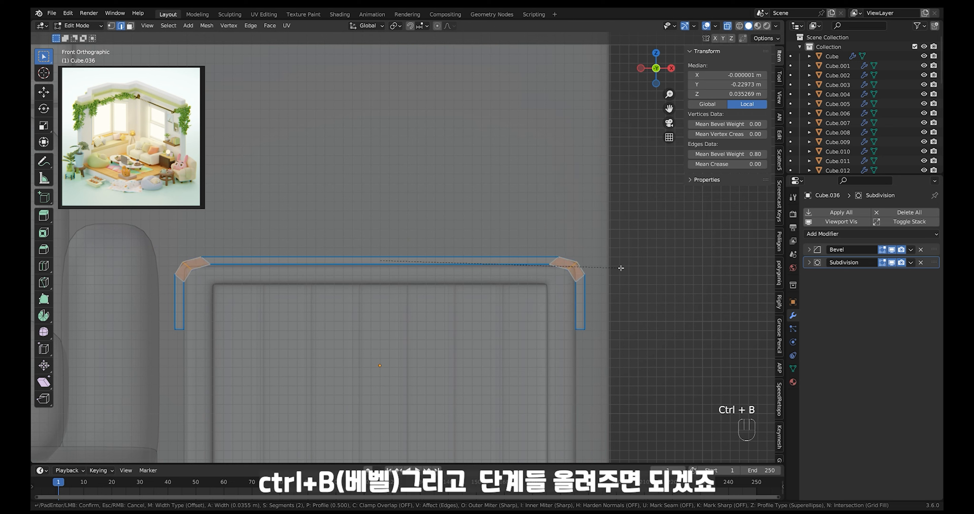
pyautogui.scroll(2, 617, 267)
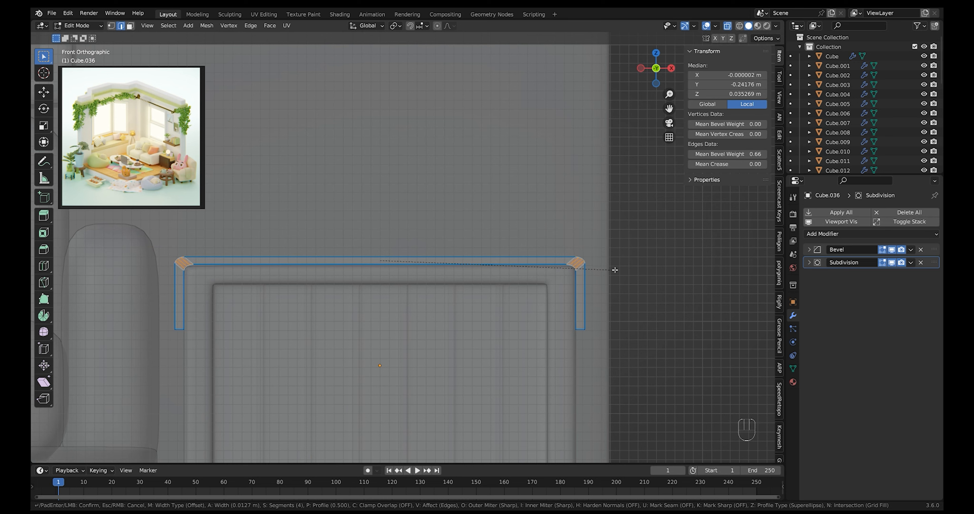
pyautogui.click(615, 270)
# Step: Return the cover to Object Mode in solid view and apply Shade Smooth to it
pyautogui.press('Tab')
pyautogui.hotkey('alt', 'z')
pyautogui.moveTo(623, 266); pyautogui.dragTo(593, 284, button='middle')
pyautogui.click(593, 285)
pyautogui.rightClick(593, 285)
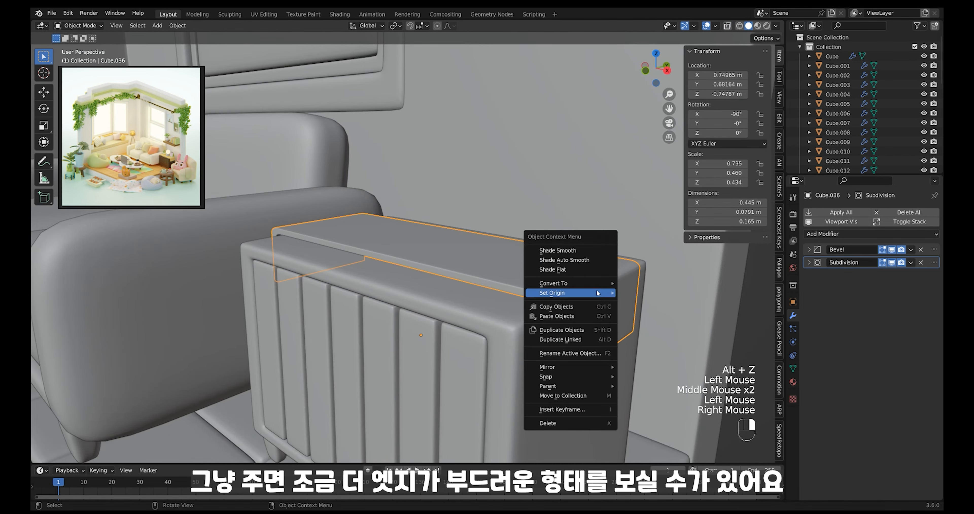
pyautogui.click(588, 247)
# Step: Scale the cover to 0.938 along Z and raise it about 0.005 m to rest on the cabinet
pyautogui.keyDown('ctrl'); pyautogui.moveTo(588, 247); pyautogui.dragTo(580, 291, button='middle'); pyautogui.keyUp('ctrl')
pyautogui.press('s')
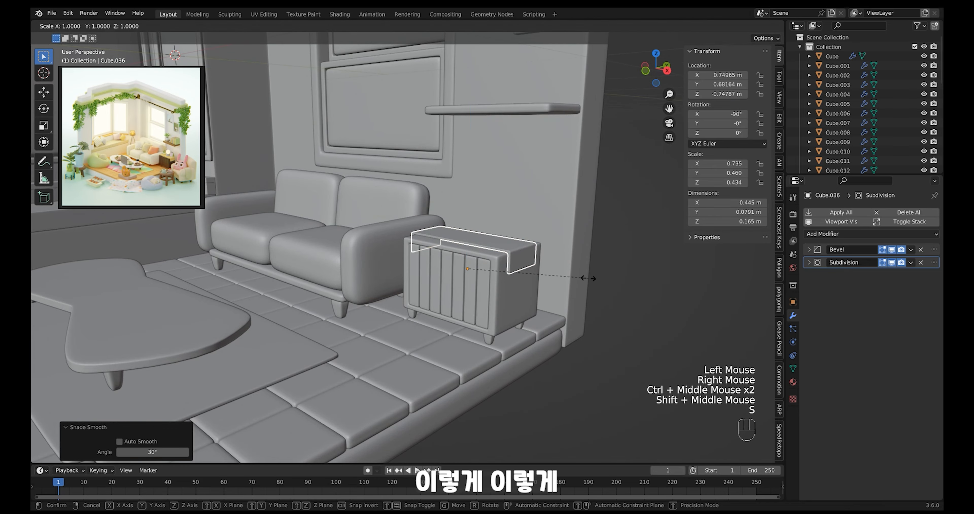
pyautogui.press('z')
pyautogui.click(580, 278)
pyautogui.press('g')
pyautogui.press('z')
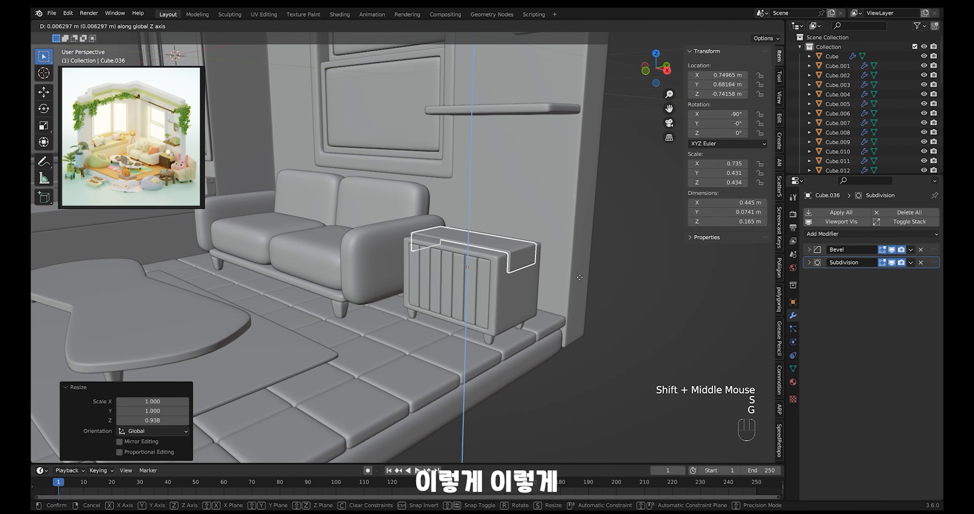
pyautogui.click(580, 276)
pyautogui.moveTo(580, 276)
pyautogui.mouseDown(button='middle')
pyautogui.moveTo(586, 281)
pyautogui.moveTo(597, 250)
pyautogui.moveTo(592, 276)
pyautogui.mouseUp(button='middle')
pyautogui.click(597, 250)
pyautogui.moveTo(592, 275); pyautogui.dragTo(589, 256, button='middle')
pyautogui.keyDown('ctrl'); pyautogui.moveTo(589, 256); pyautogui.dragTo(531, 276, button='middle'); pyautogui.keyUp('ctrl')
pyautogui.keyDown('ctrl'); pyautogui.moveTo(531, 276); pyautogui.dragTo(529, 276, button='middle'); pyautogui.keyUp('ctrl')
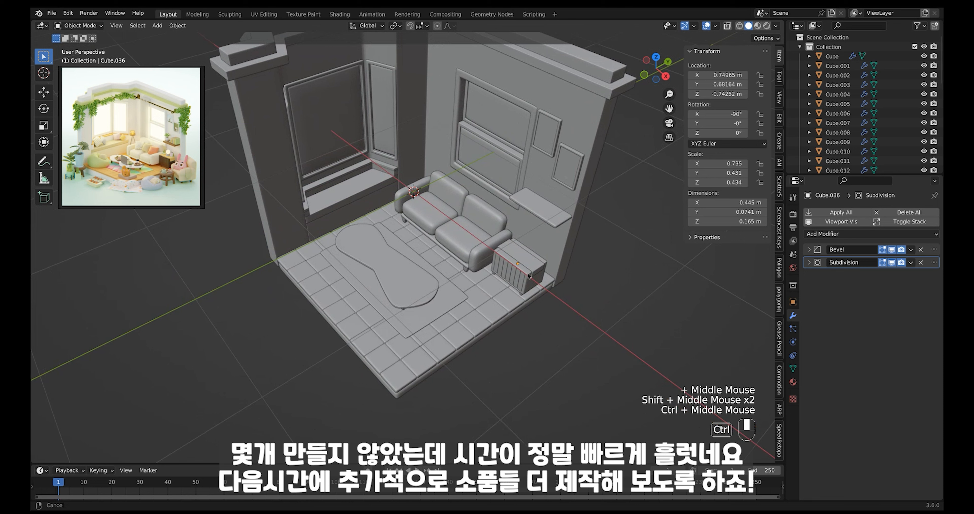